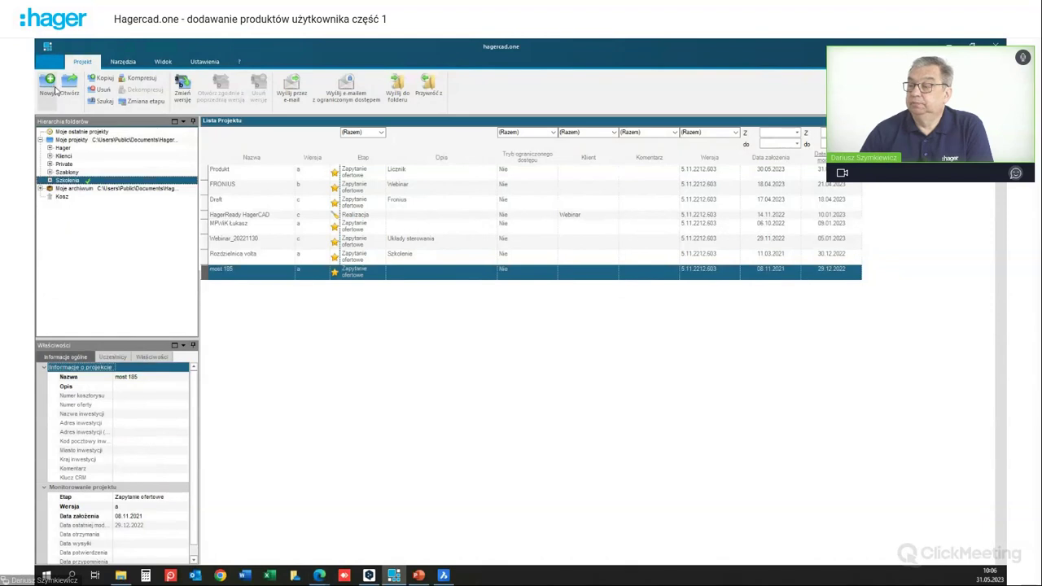
Step: Create a new project named Webinar_31052023 with the description Licznik
left_click(49, 82)
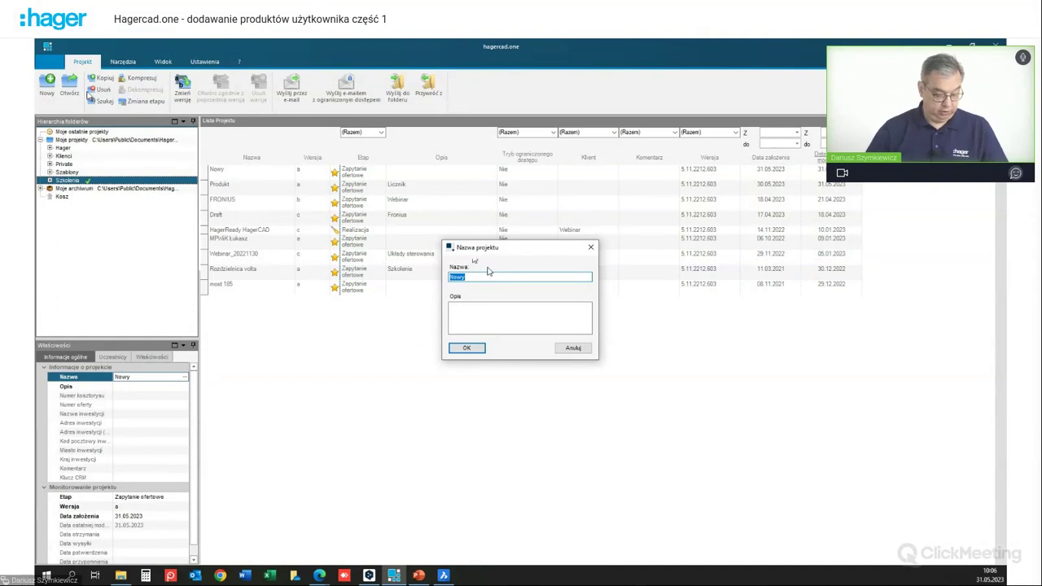
type("Webinar")
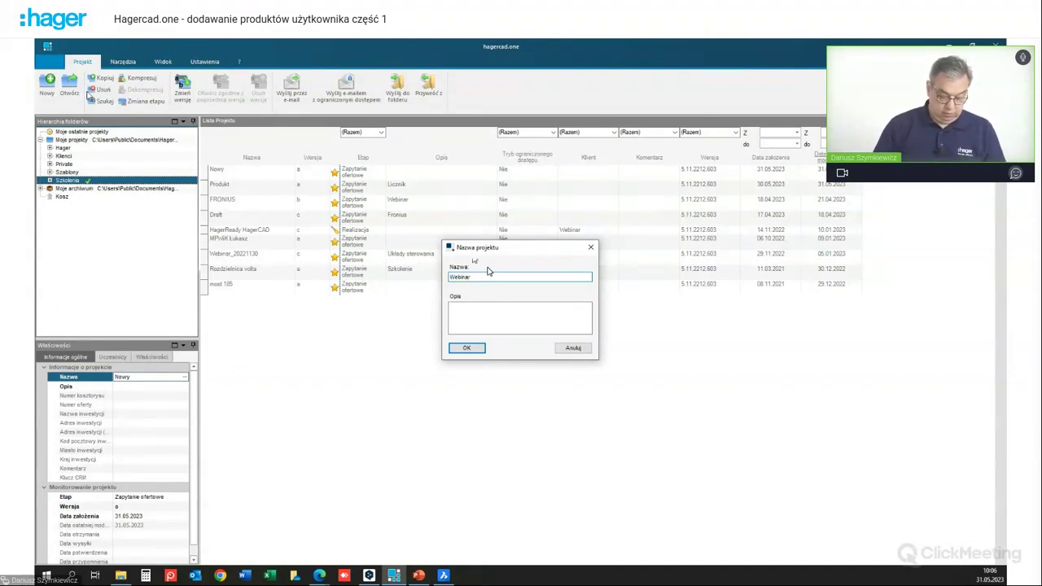
type("_31")
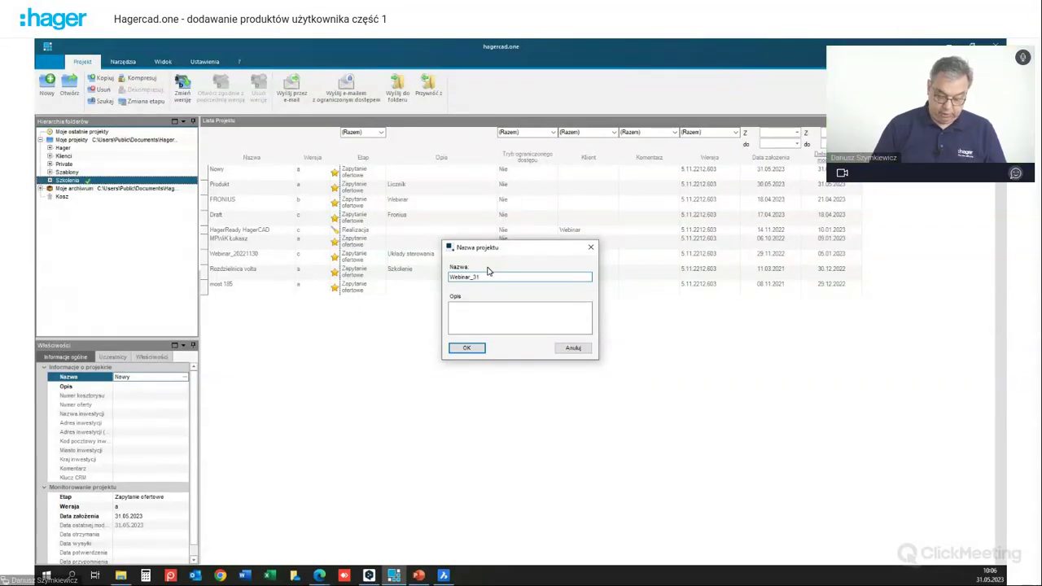
type("052023")
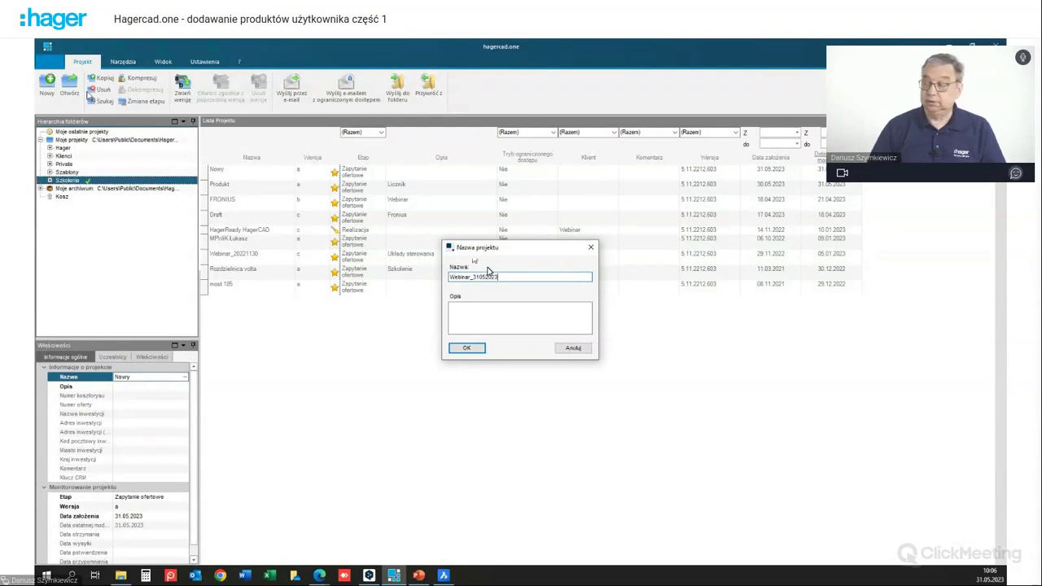
left_click(515, 316)
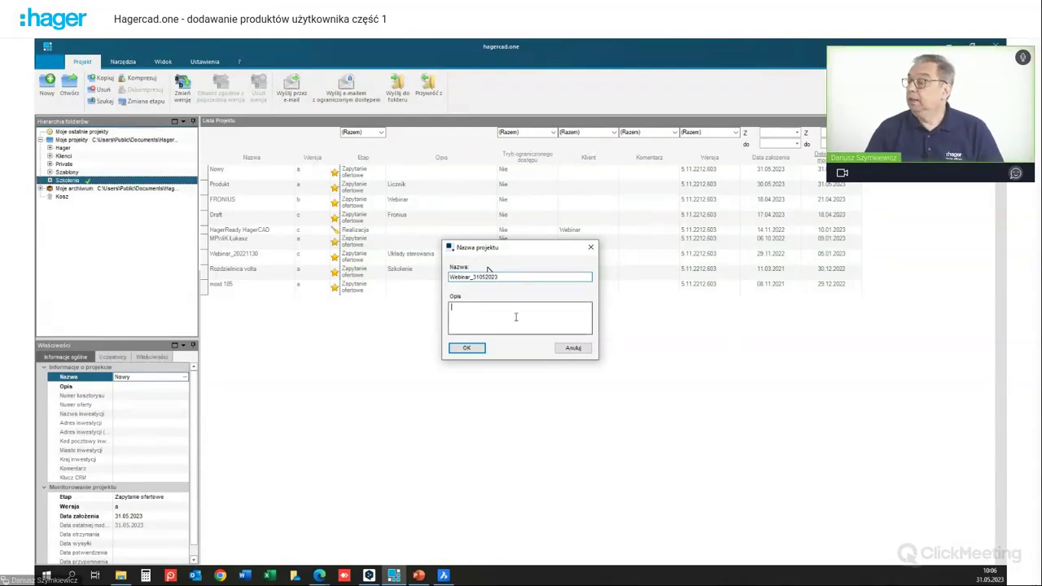
type("L")
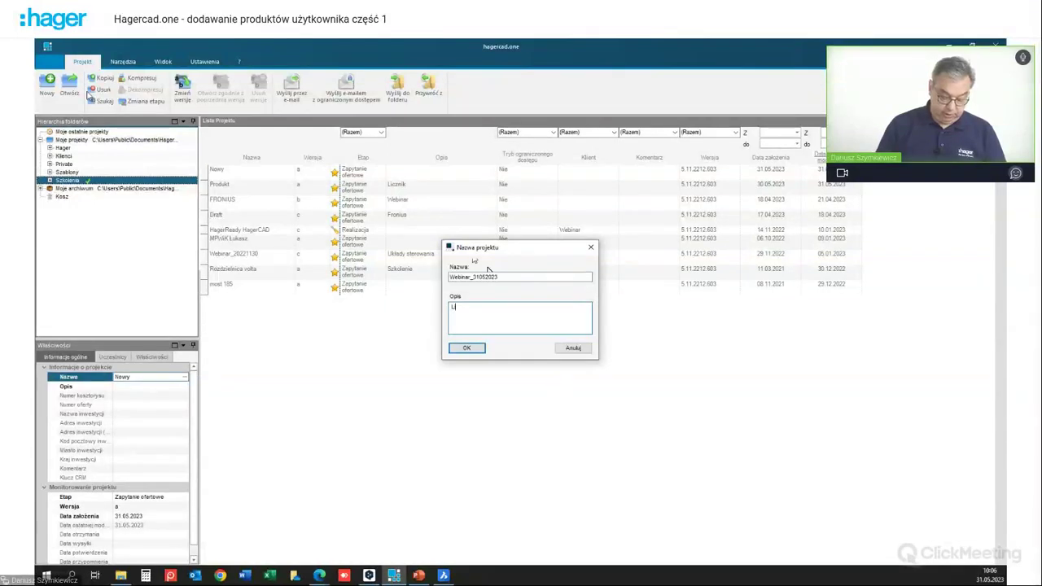
type("icznik")
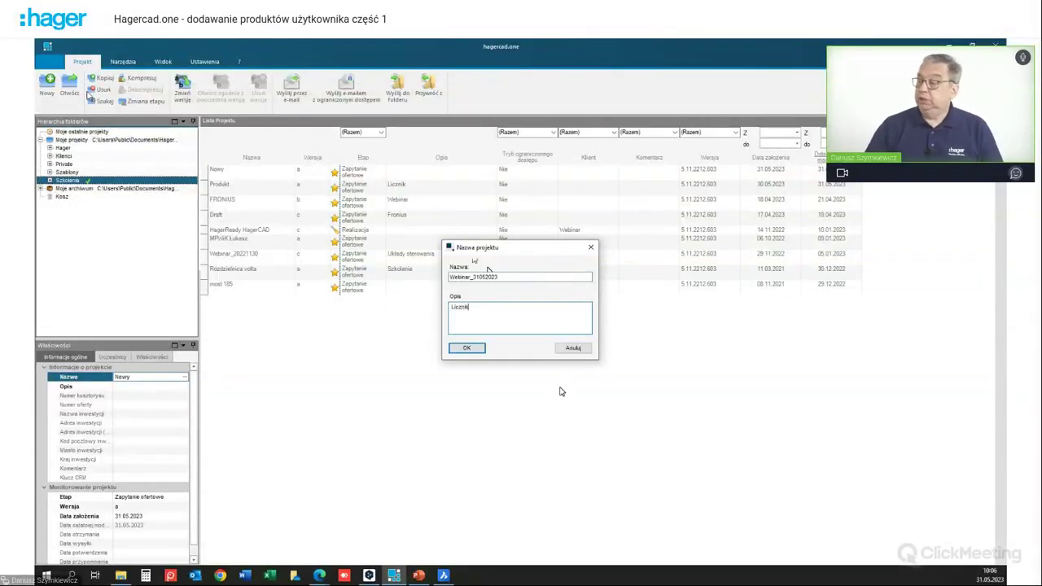
left_click(469, 349)
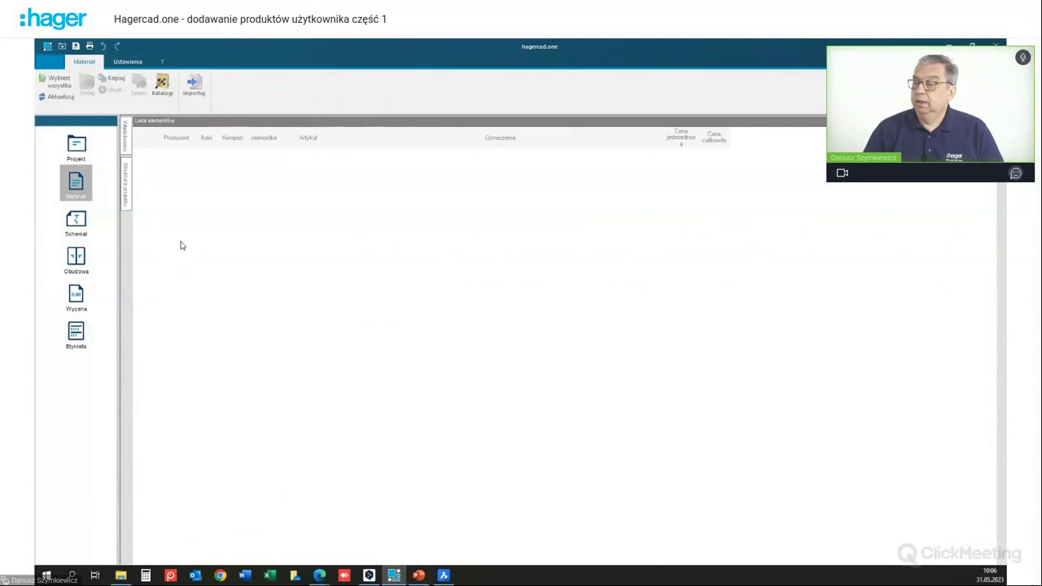
Step: Create a manual multi-line schematic sheet with title block Tabela opisowa J and header Dane projektu typ C, and collapse the properties pane
left_click(74, 220)
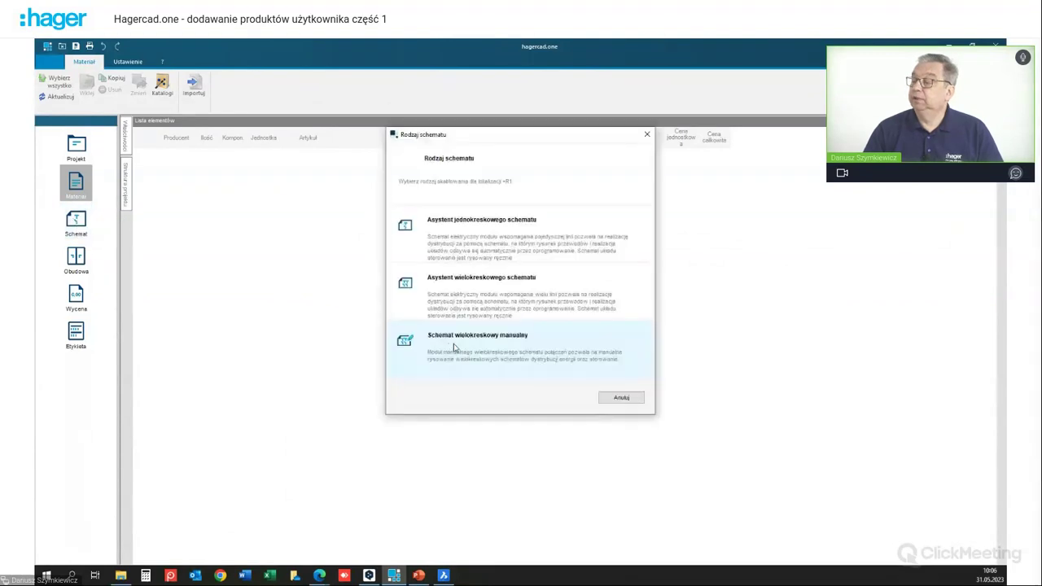
left_click(468, 342)
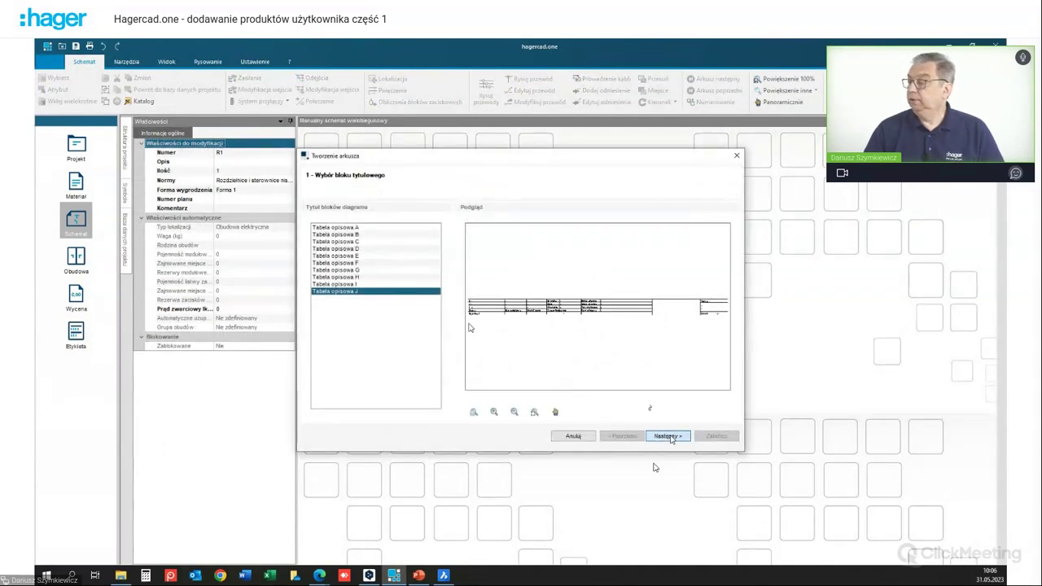
left_click(667, 436)
left_click(669, 437)
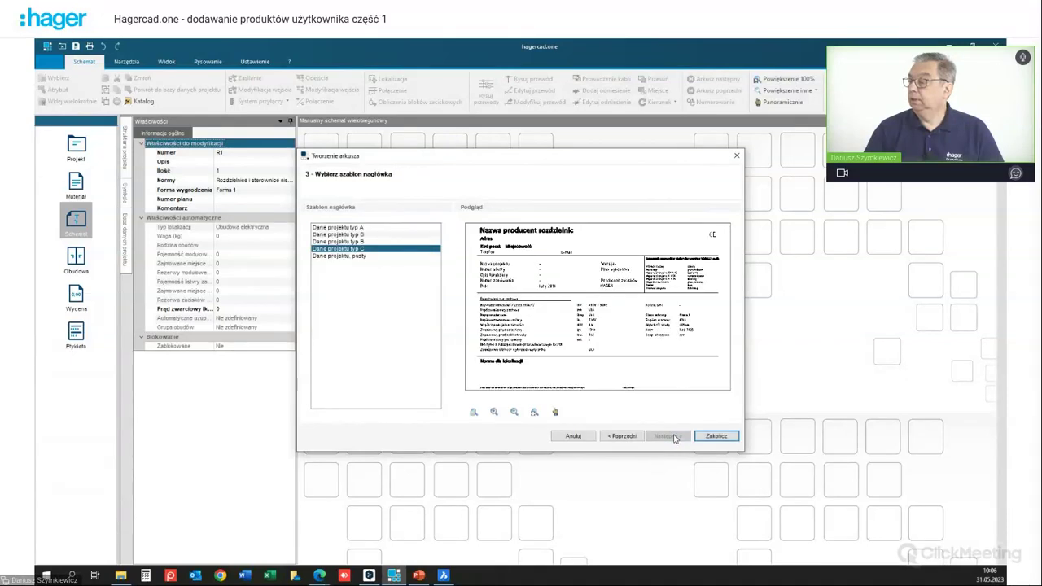
left_click(710, 435)
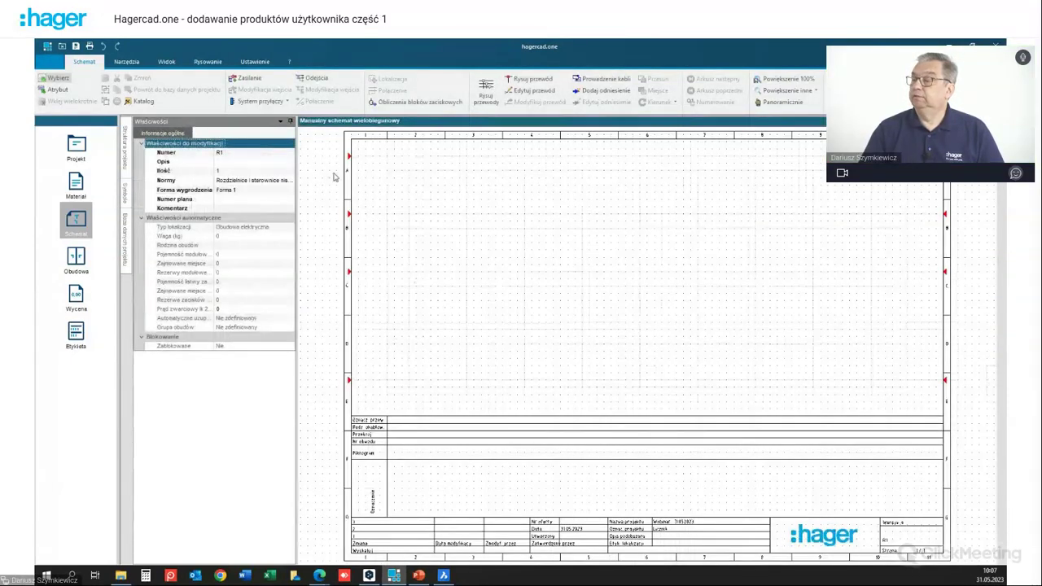
left_click(289, 121)
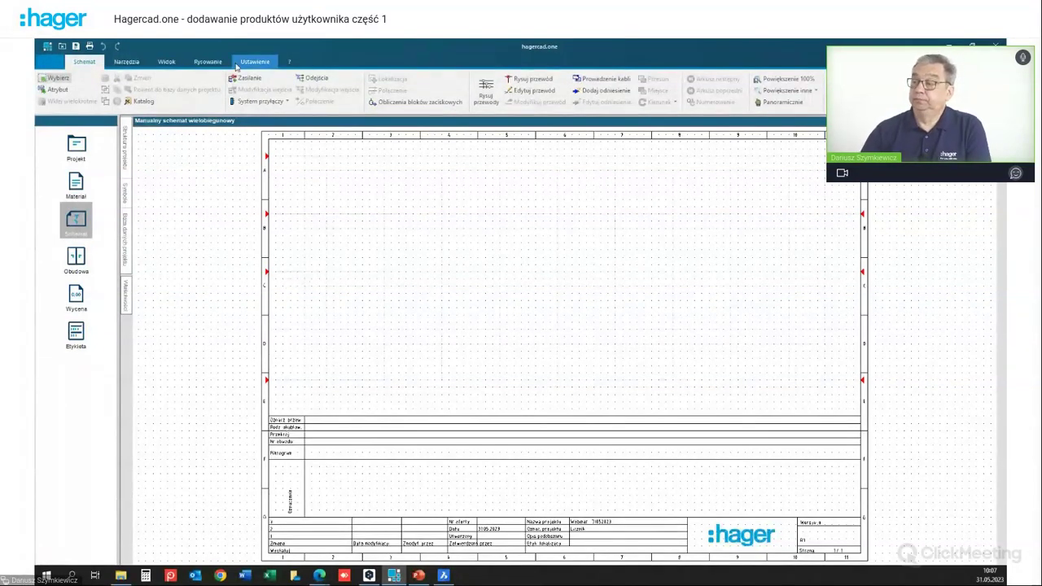
Step: Hide the schematic sheet's grid and show it again
left_click(167, 62)
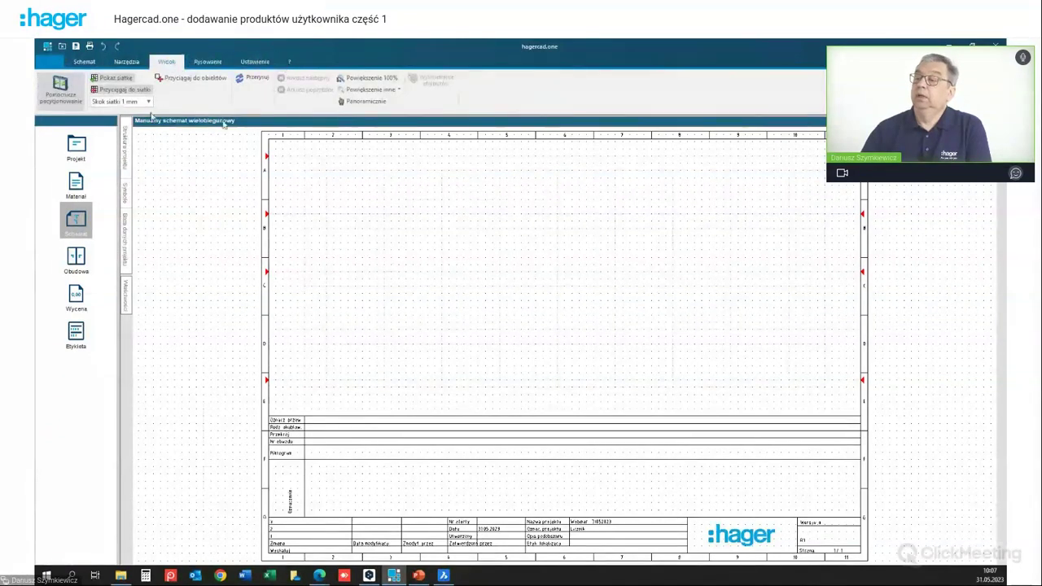
left_click(114, 79)
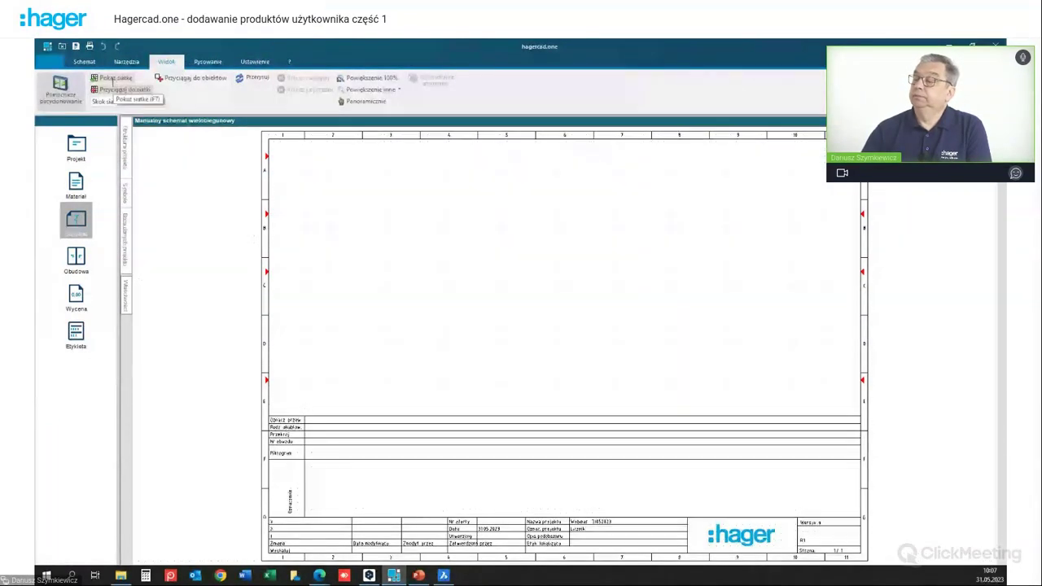
left_click(114, 81)
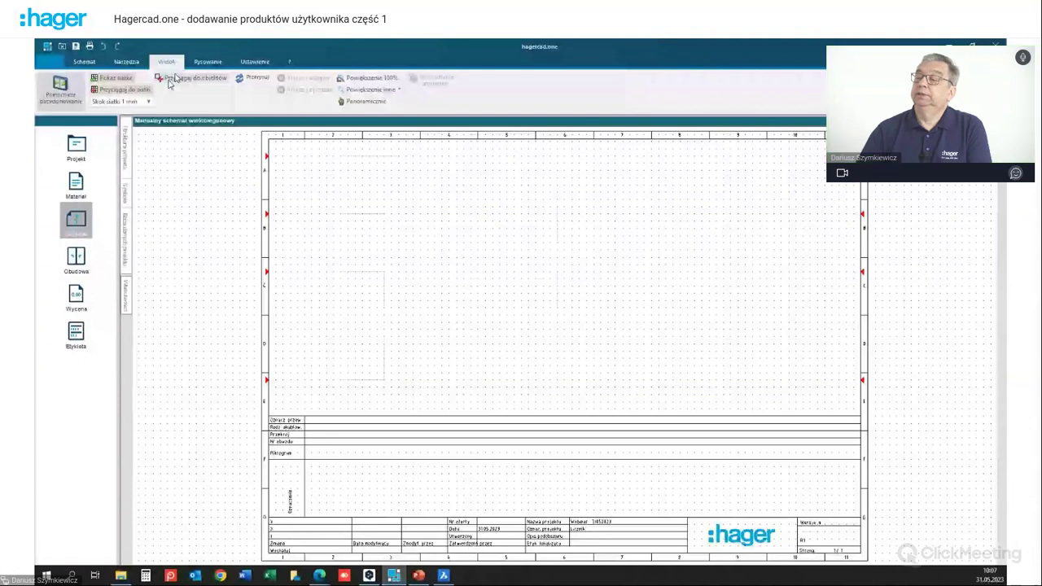
left_click(59, 91)
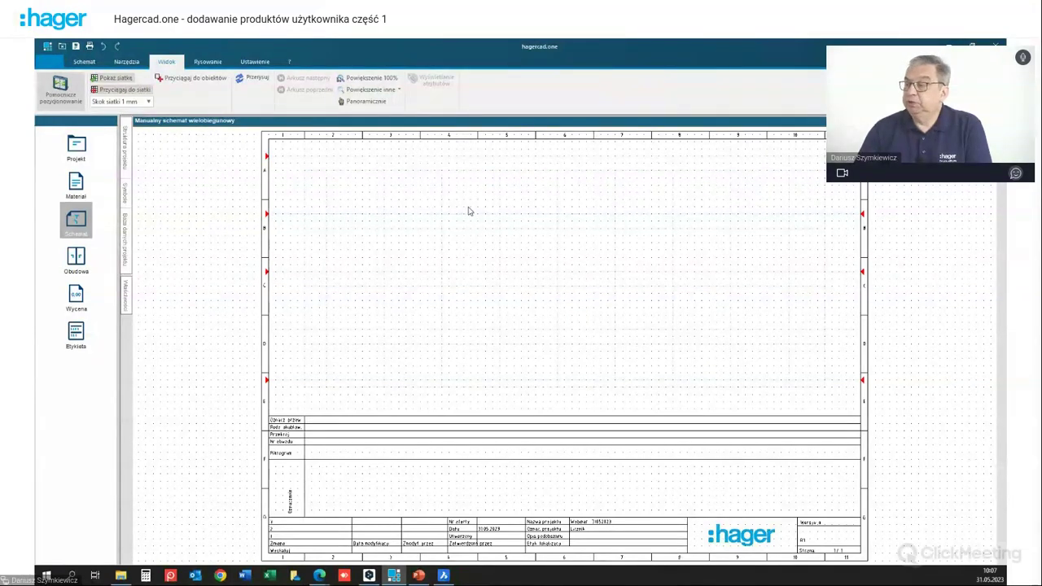
Step: Insert the supply macro Einspeisung 5polig - PE unten.mhm near the upper-left corner of the schematic sheet
left_click(126, 61)
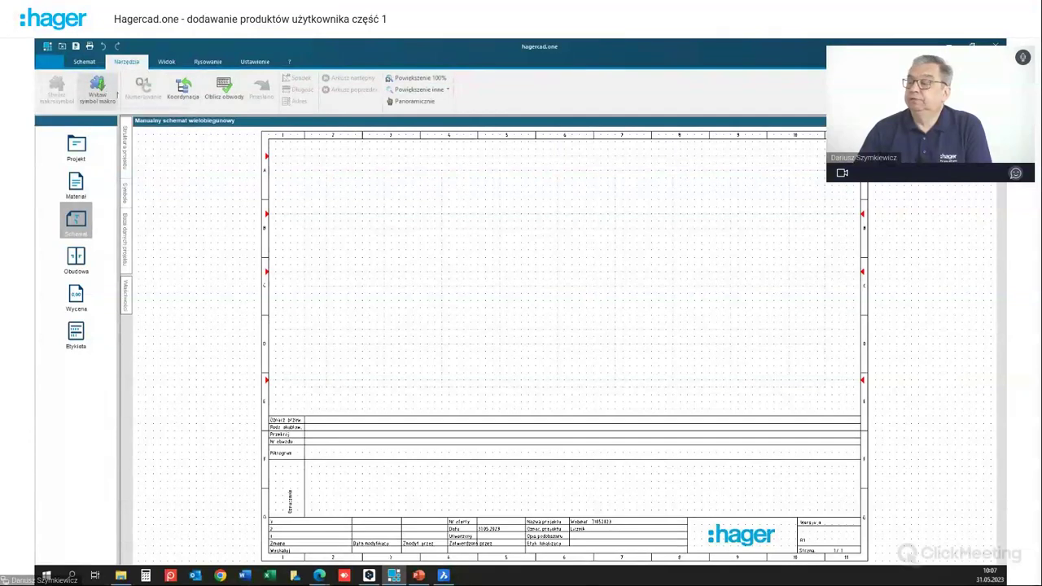
left_click(102, 88)
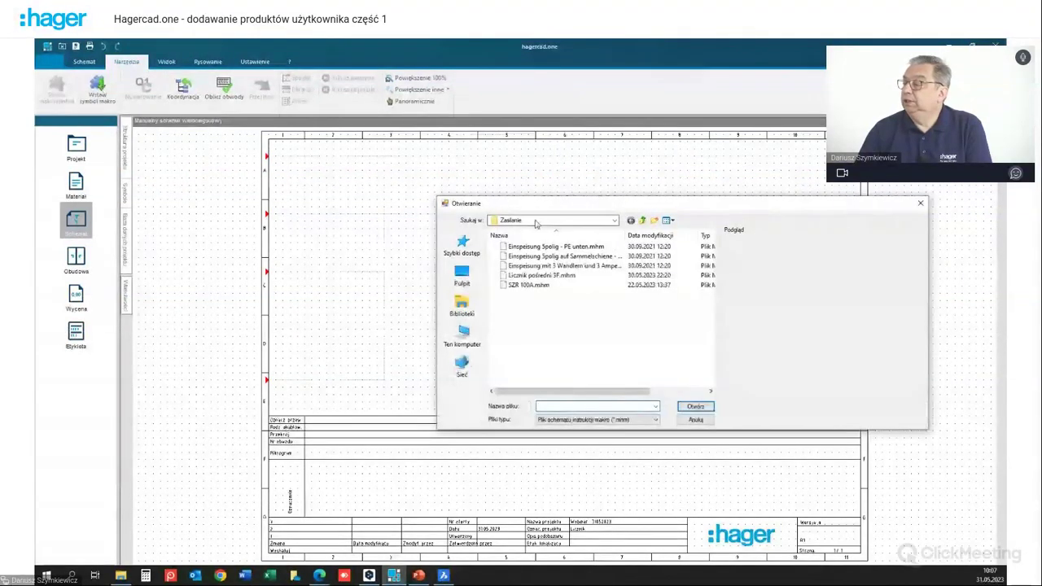
left_click(564, 247)
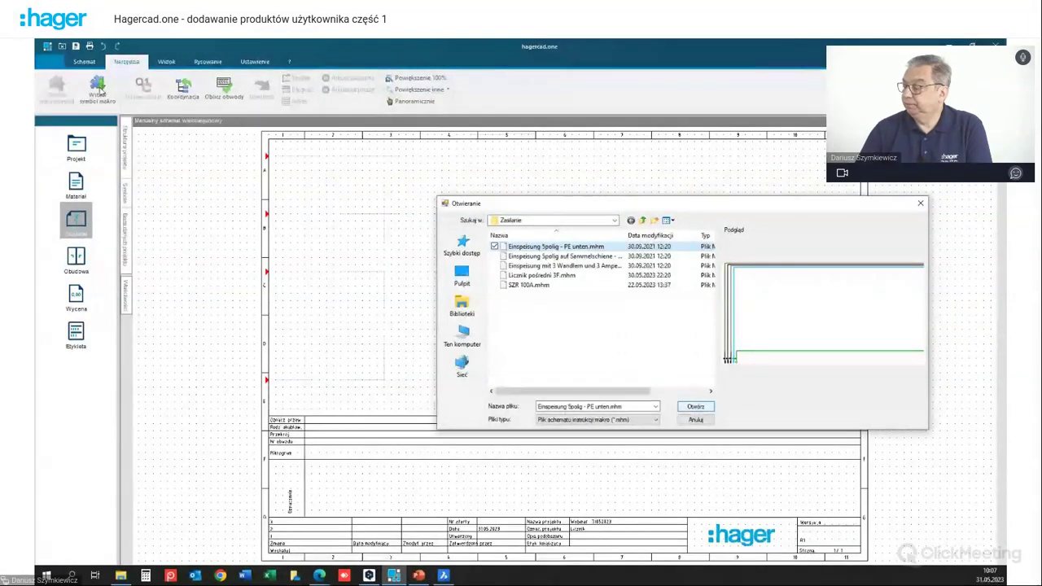
left_click(694, 407)
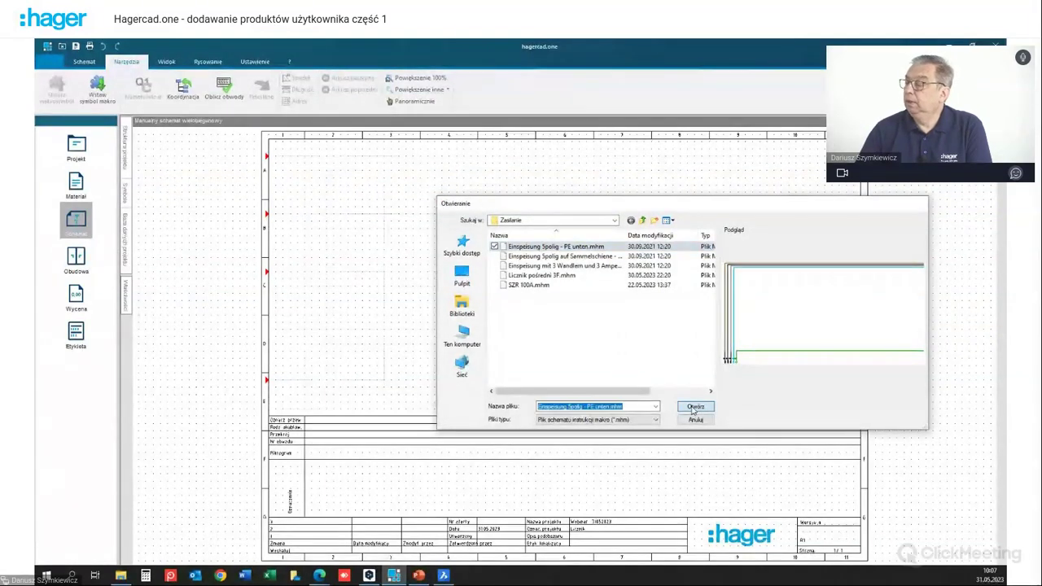
left_click(635, 263)
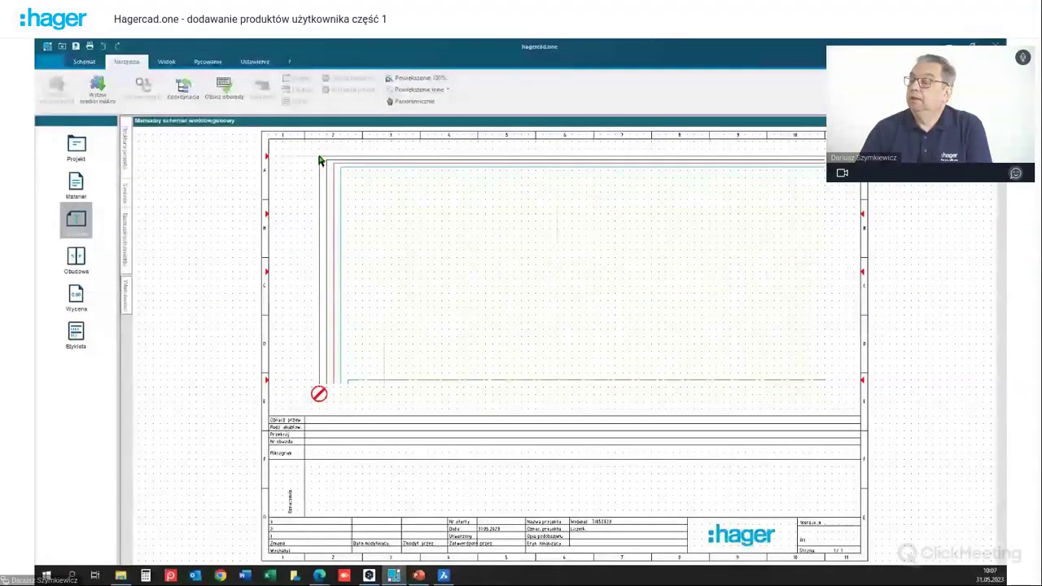
left_click(319, 160)
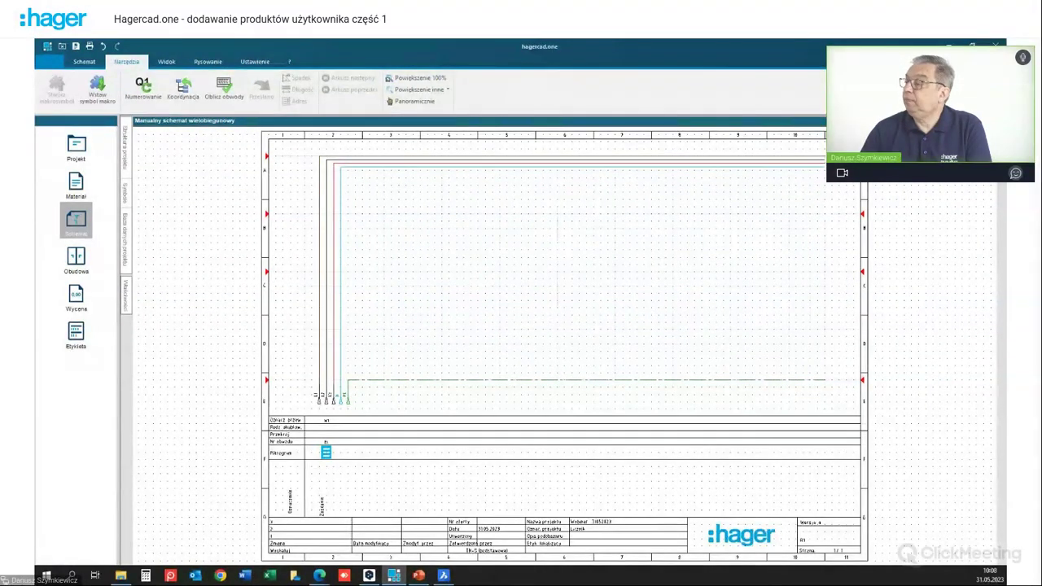
Step: Add a 4 P, 63 A modular isolating switch (Rozłącznik izolacyjny) from the Hager catalogue onto the vertical supply conductors
key("F12")
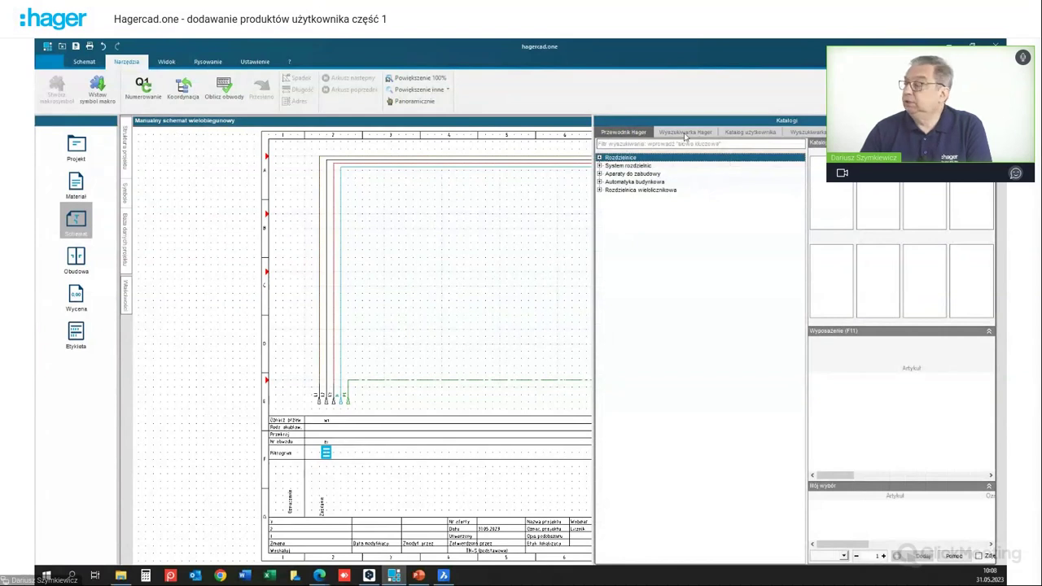
left_click(600, 174)
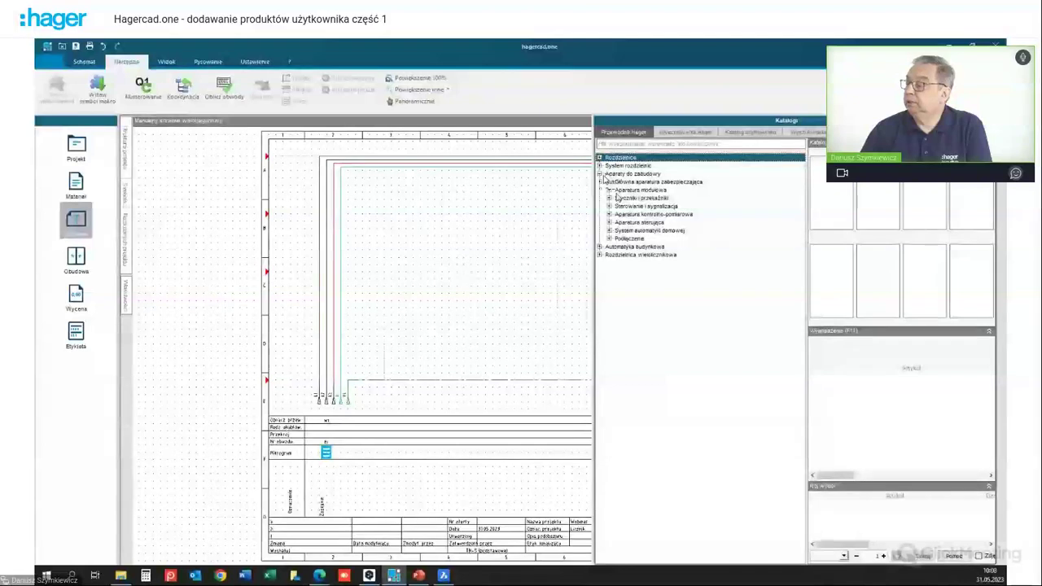
left_click(618, 198)
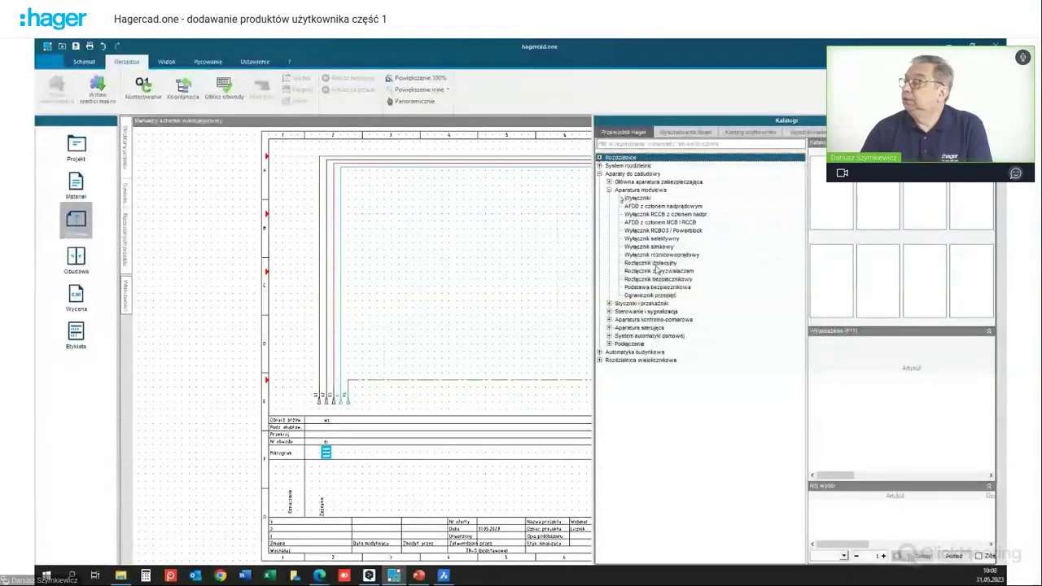
left_click(655, 264)
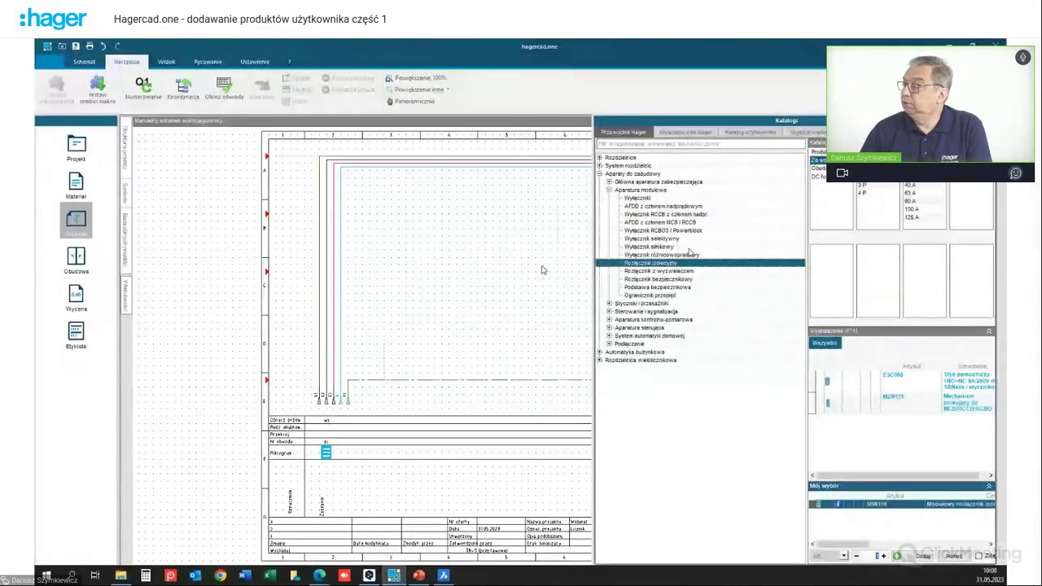
left_click(868, 193)
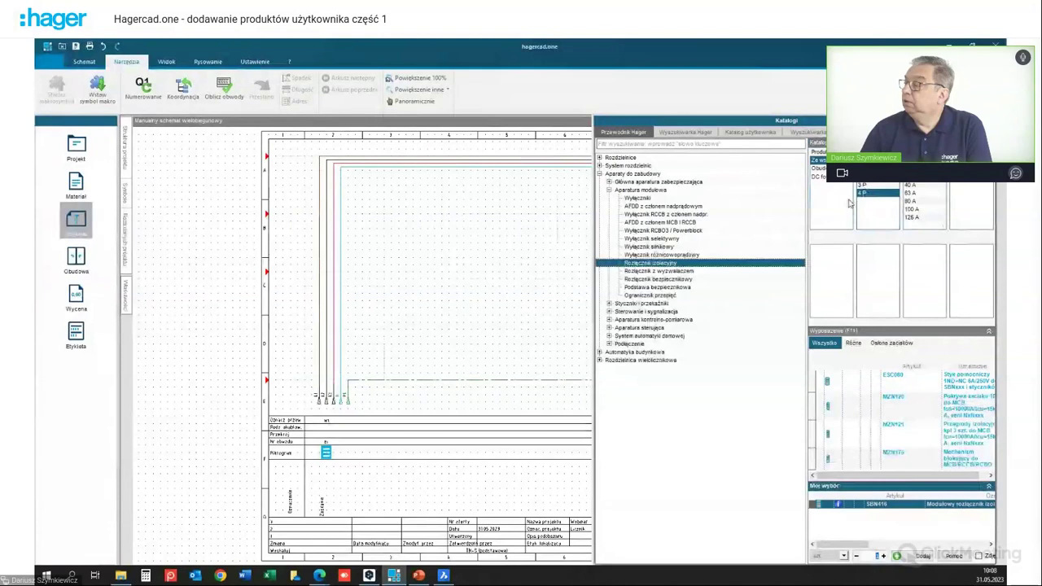
left_click(934, 193)
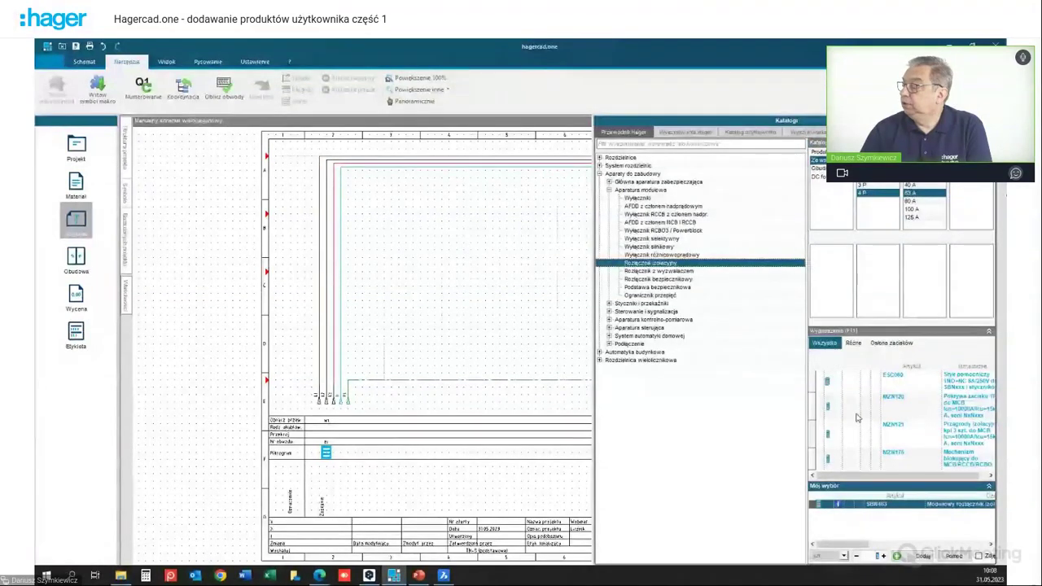
left_click(922, 556)
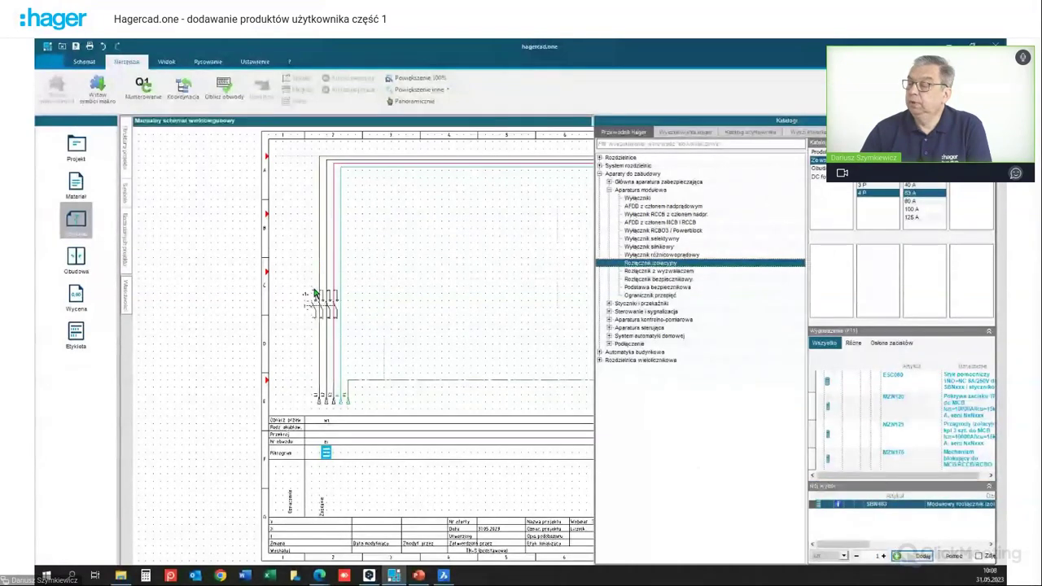
left_click(313, 294)
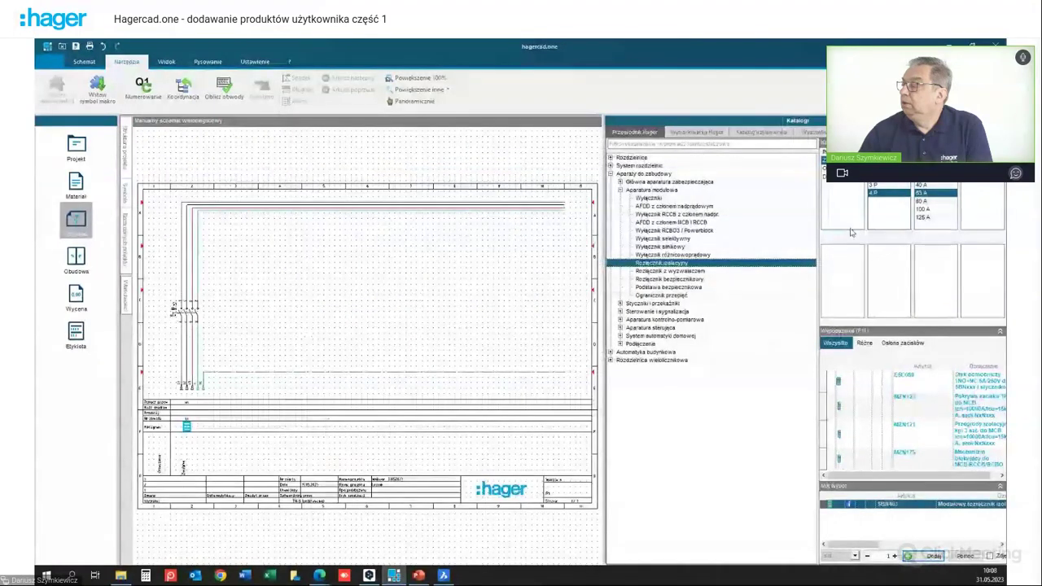
Step: Widen the catalogue's product selection area and open the Liczniki category under Aparatura kontrolno-pomiarowa
left_click_drag(818, 244, 757, 244)
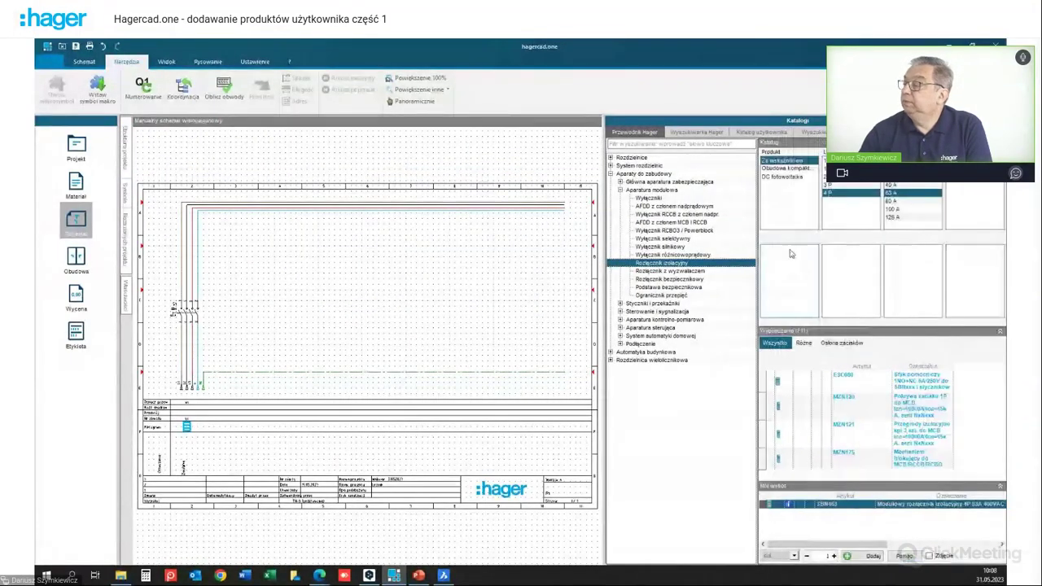
left_click(620, 190)
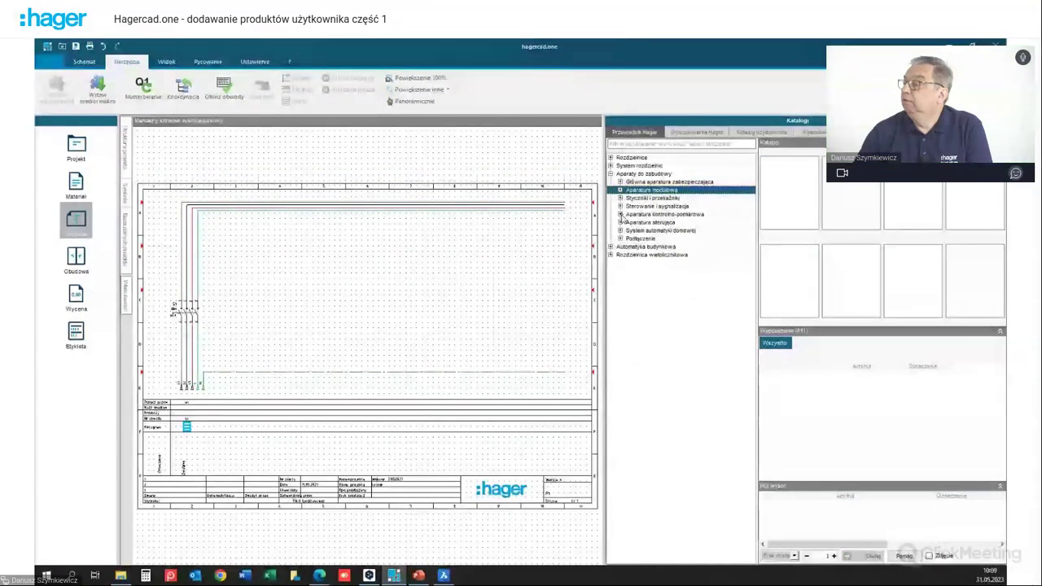
left_click(620, 214)
left_click(643, 222)
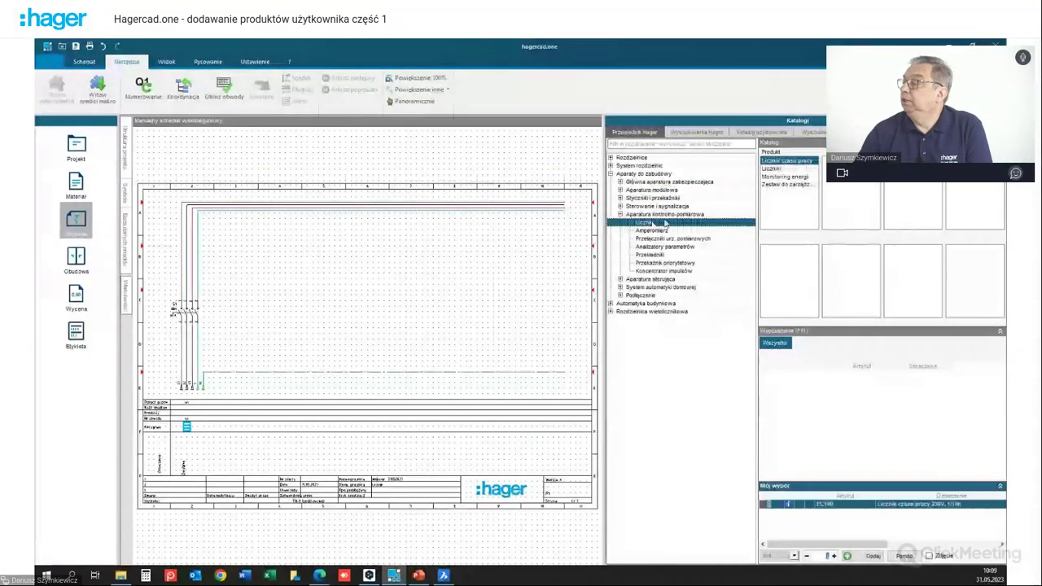
Step: Place a 3P+N, direct-measurement (Bezpośrednio), 80 A energy meter with ModBus on the empty sheet area beside the vertical conductors
left_click(771, 169)
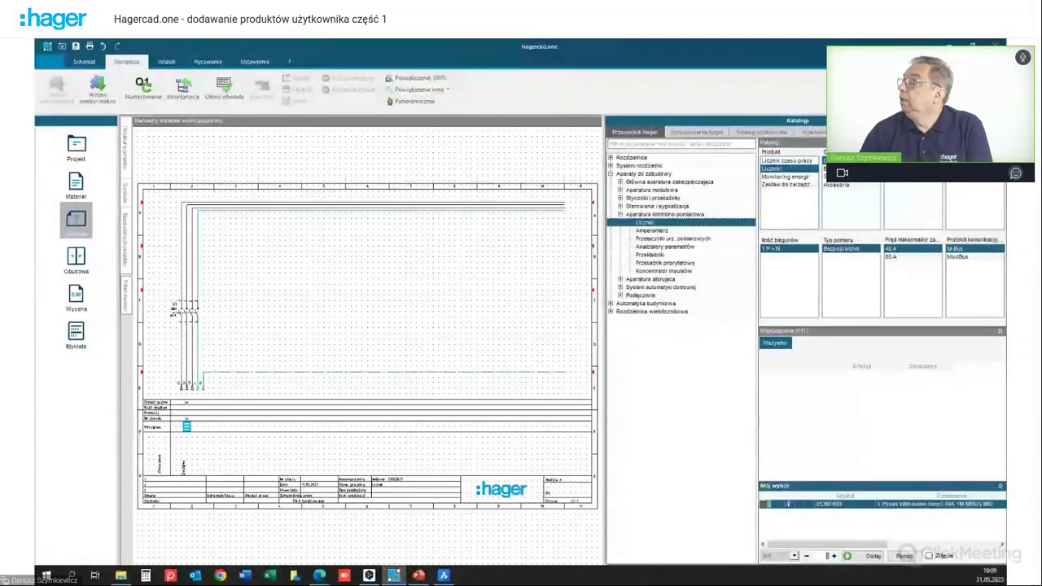
left_click(890, 256)
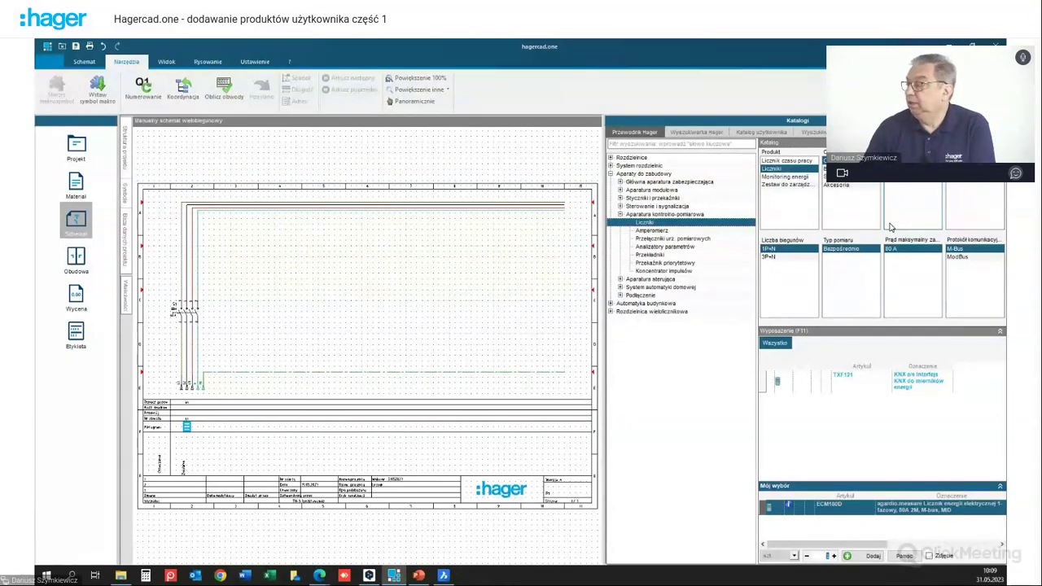
left_click(814, 257)
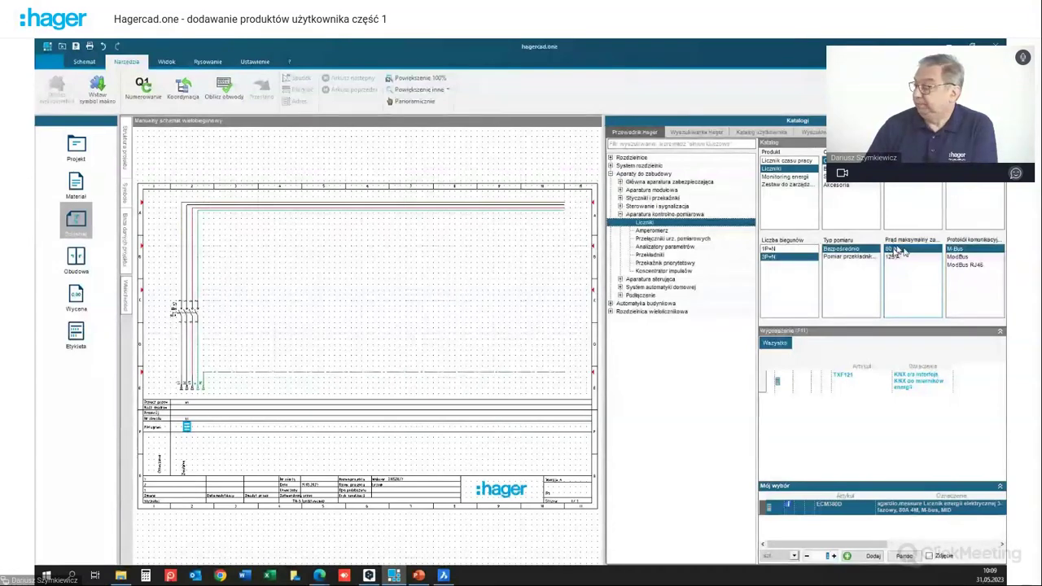
left_click(957, 257)
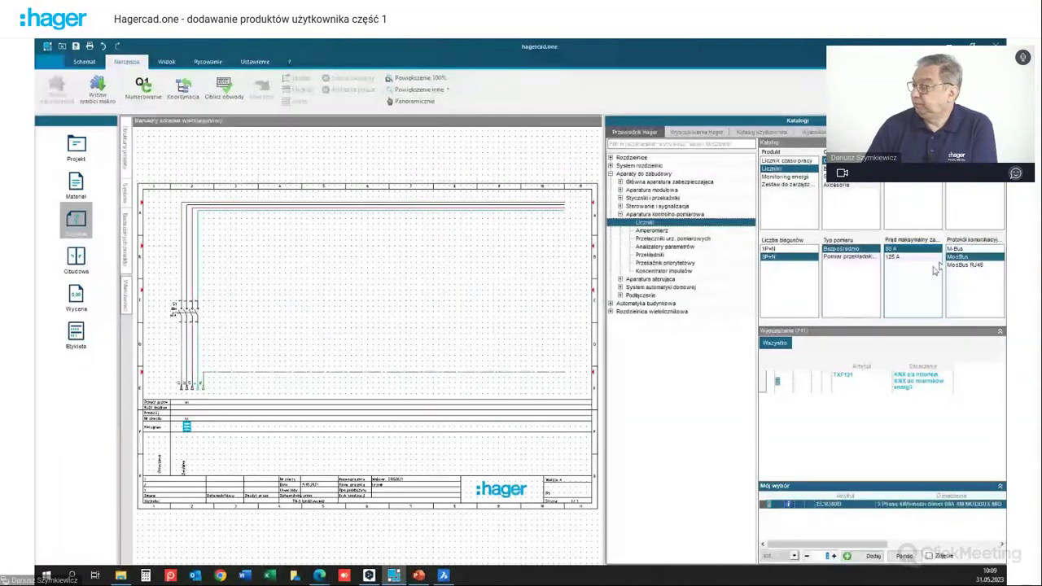
left_click(872, 556)
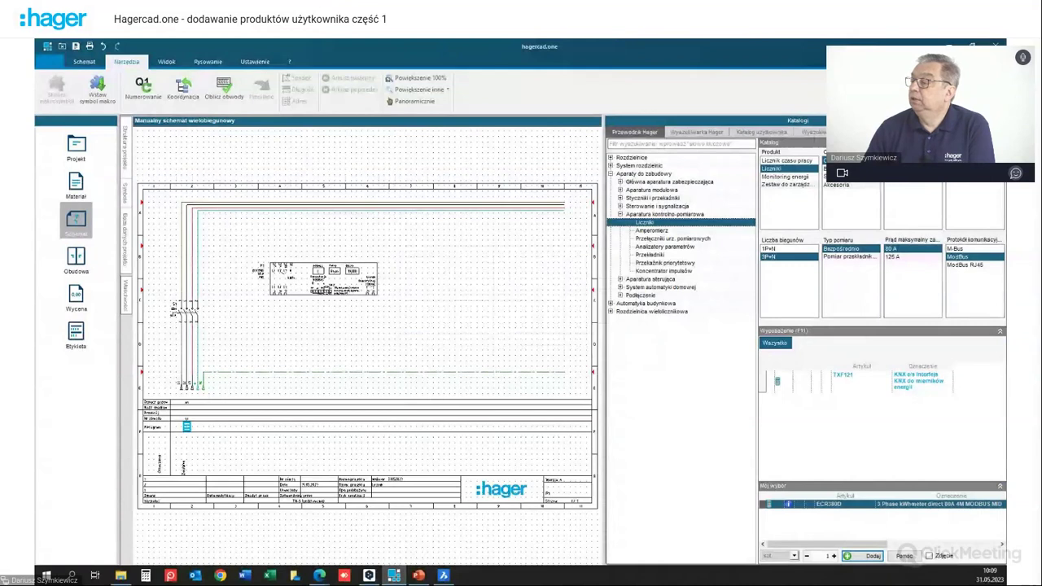
left_click(324, 279)
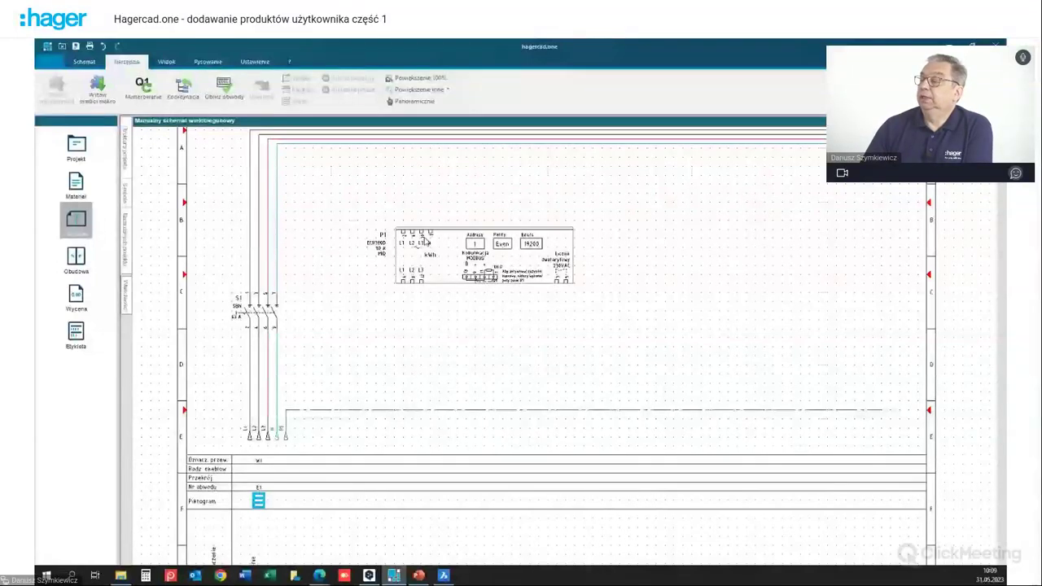
Step: Move the energy meter onto the vertical supply conductors above the isolating switch
scroll(431, 238, "up", 3)
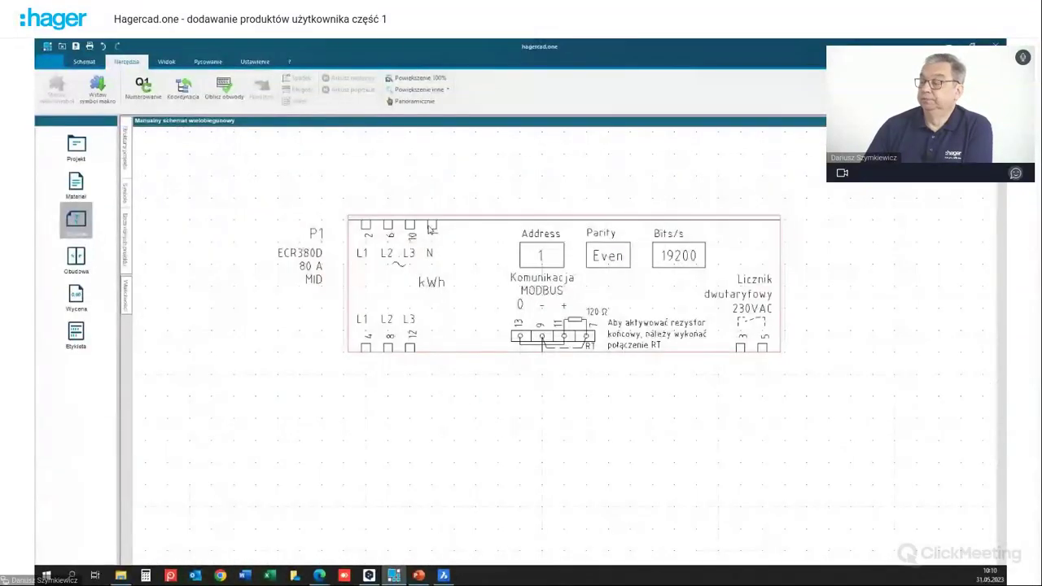
scroll(442, 198, "down", 2)
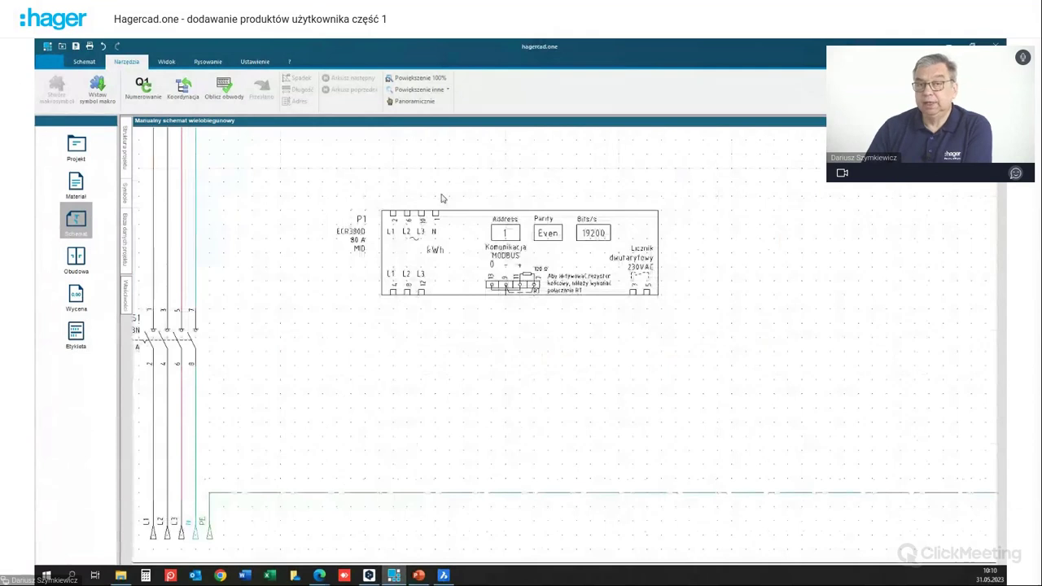
scroll(442, 196, "down", 1)
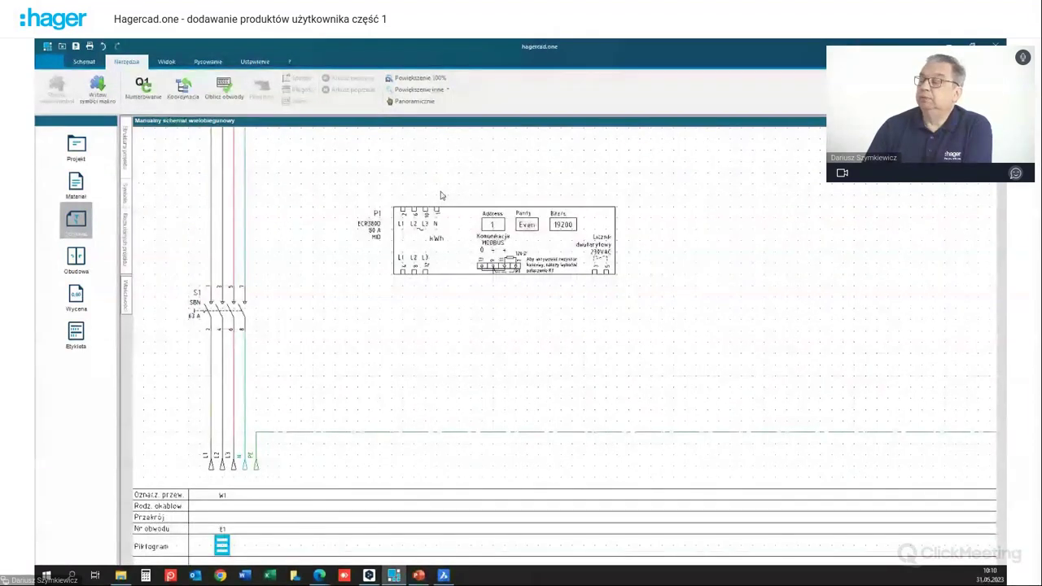
scroll(442, 195, "down", 1)
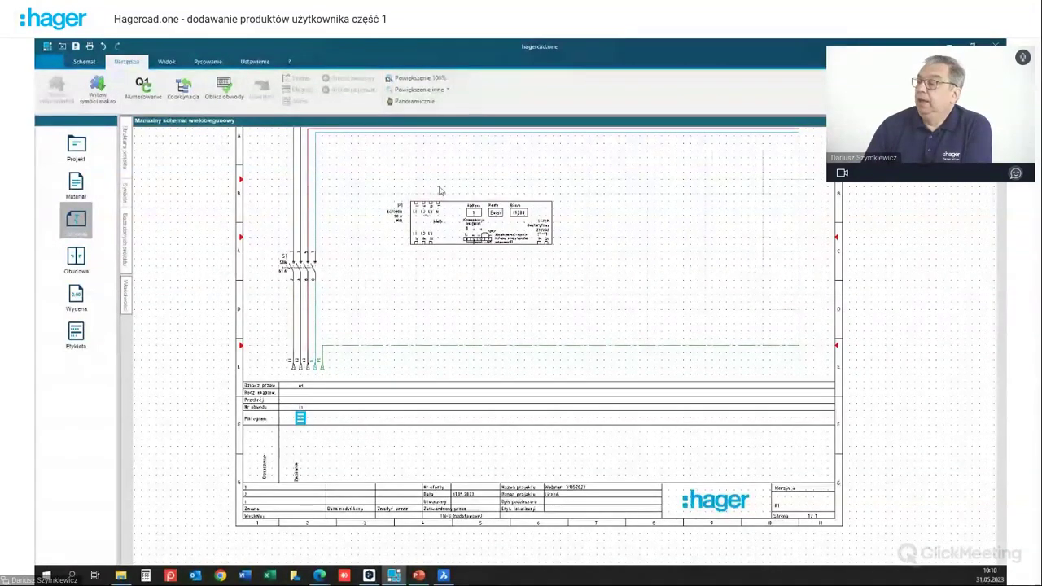
left_click_drag(456, 209, 335, 188)
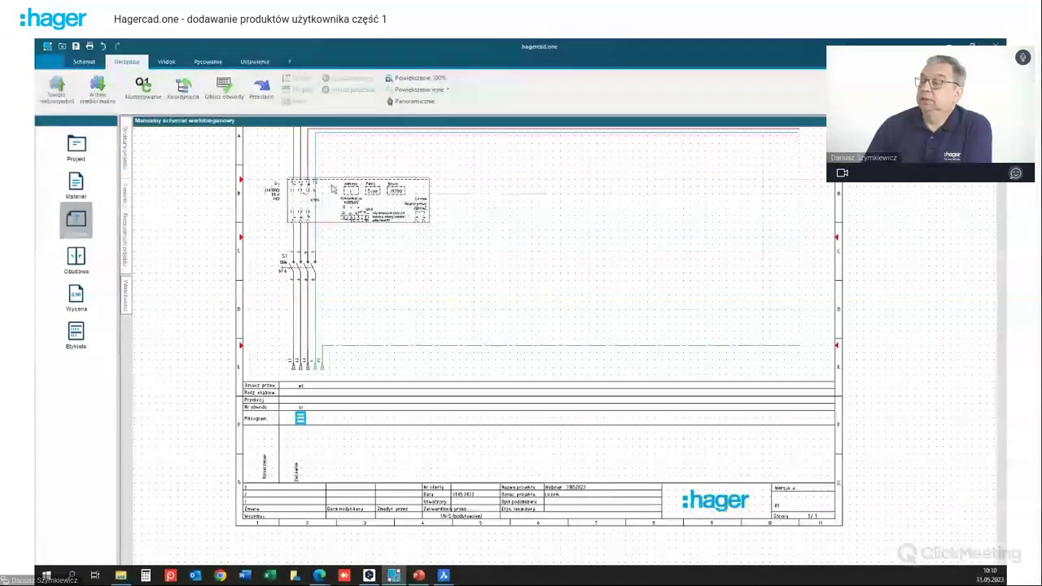
left_click(444, 251)
scroll(441, 246, "up", 3)
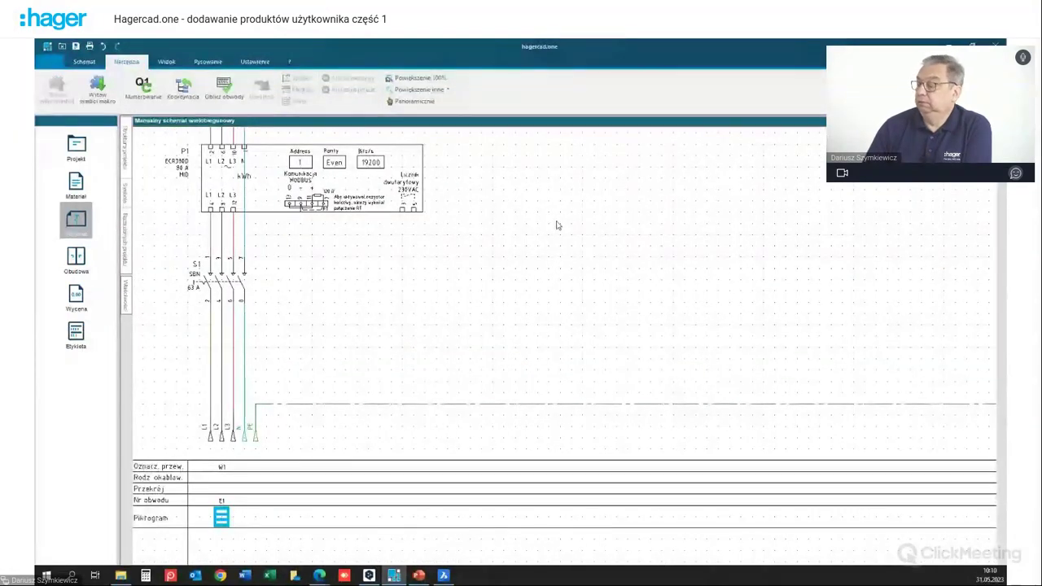
scroll(569, 228, "down", 3)
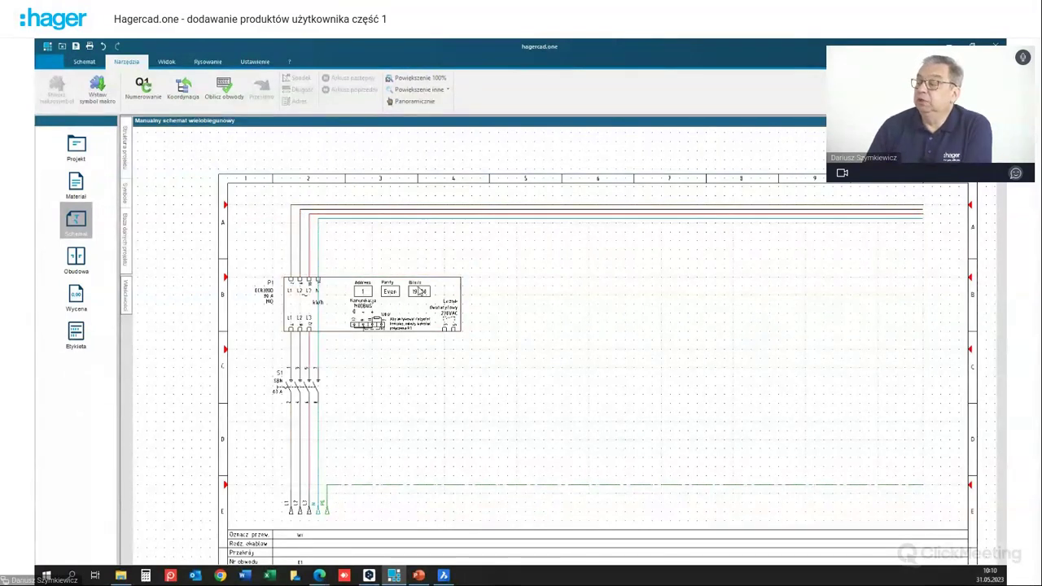
Step: Move the energy meter horizontally off the supply conductors onto the empty sheet area beside them
left_click(404, 282)
left_click_drag(405, 282, 509, 287)
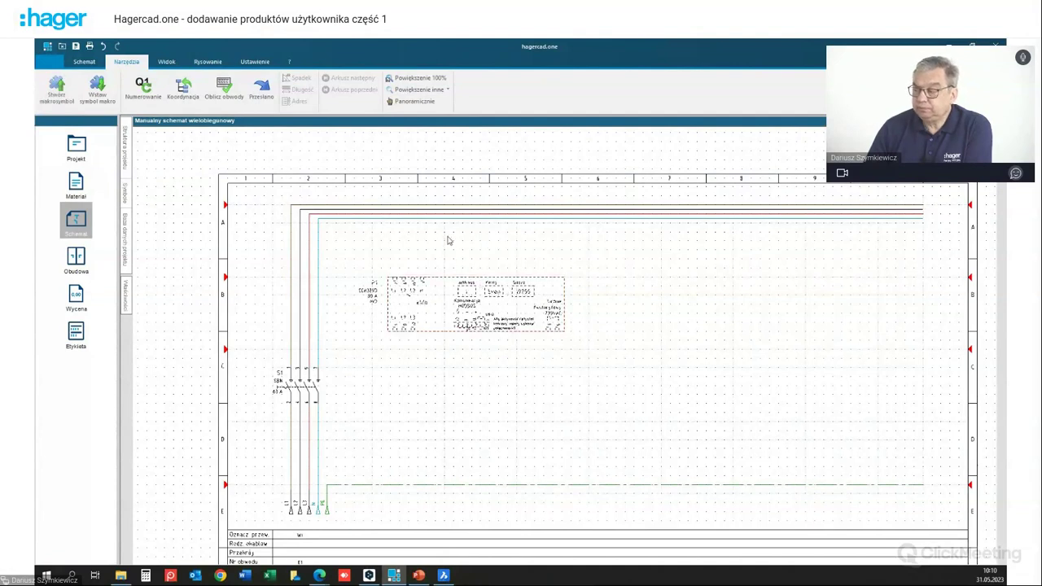
left_click(467, 254)
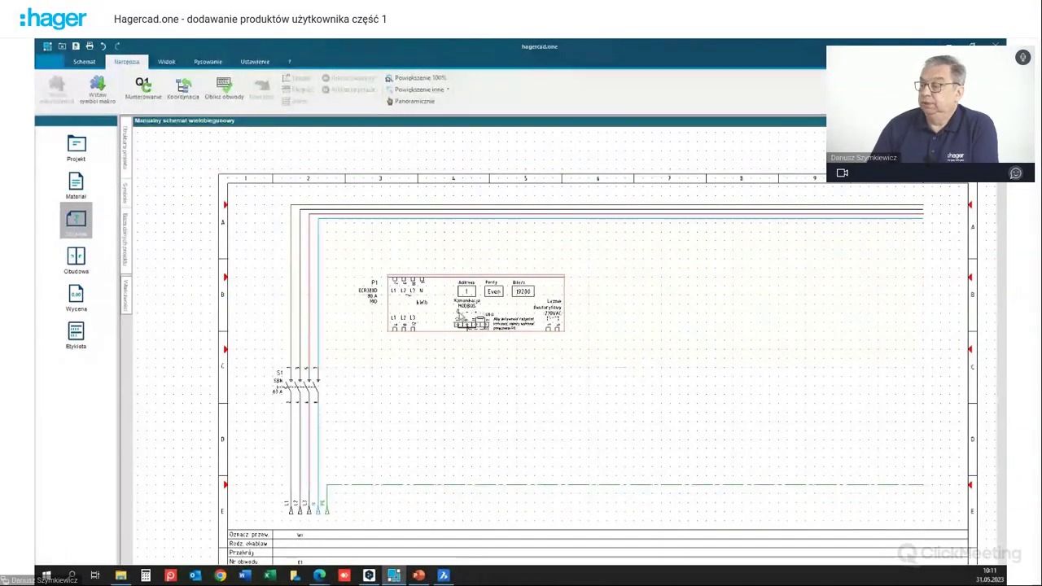
Step: Start creating a block from the energy meter and set its base point at the top-edge centre of terminal 2
scroll(479, 313, "up", 2)
left_click(382, 292)
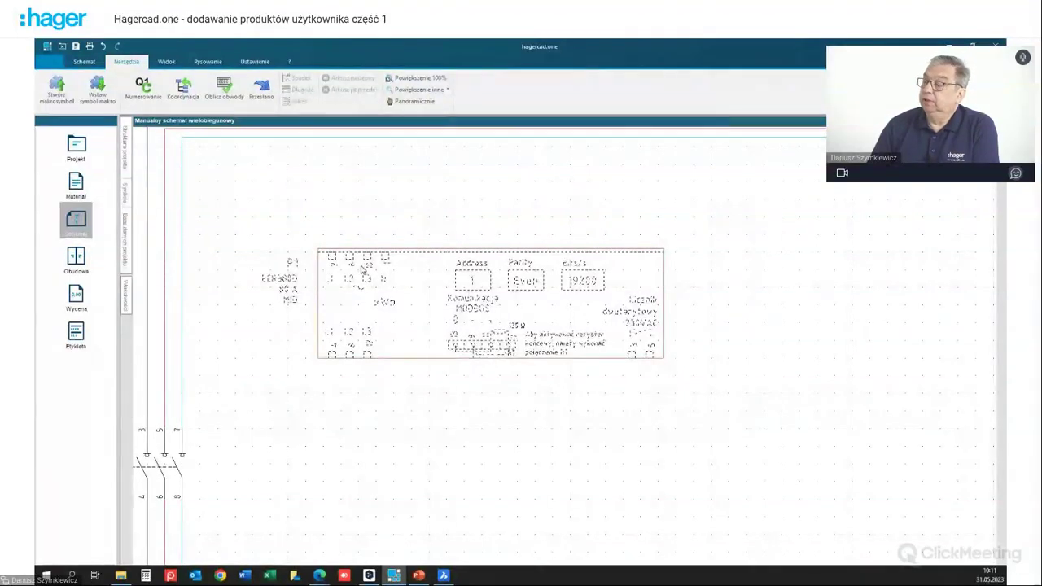
scroll(358, 265, "down", 3)
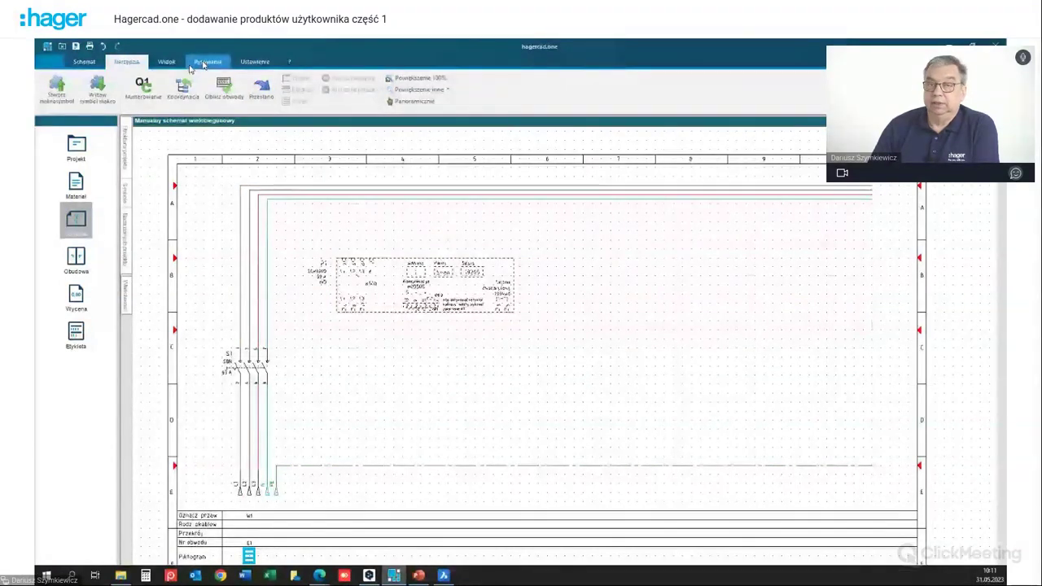
left_click(193, 65)
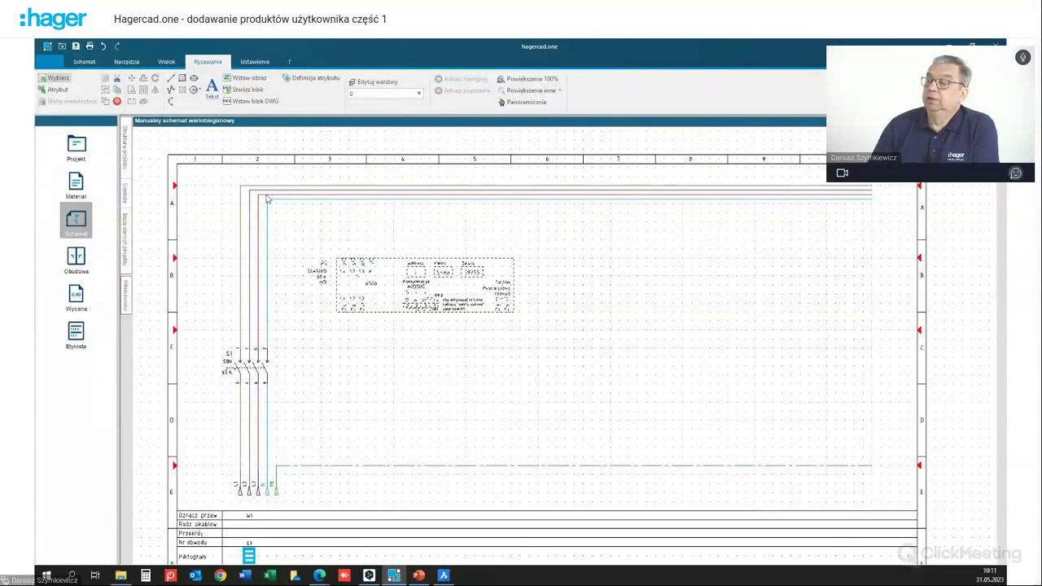
left_click(143, 104)
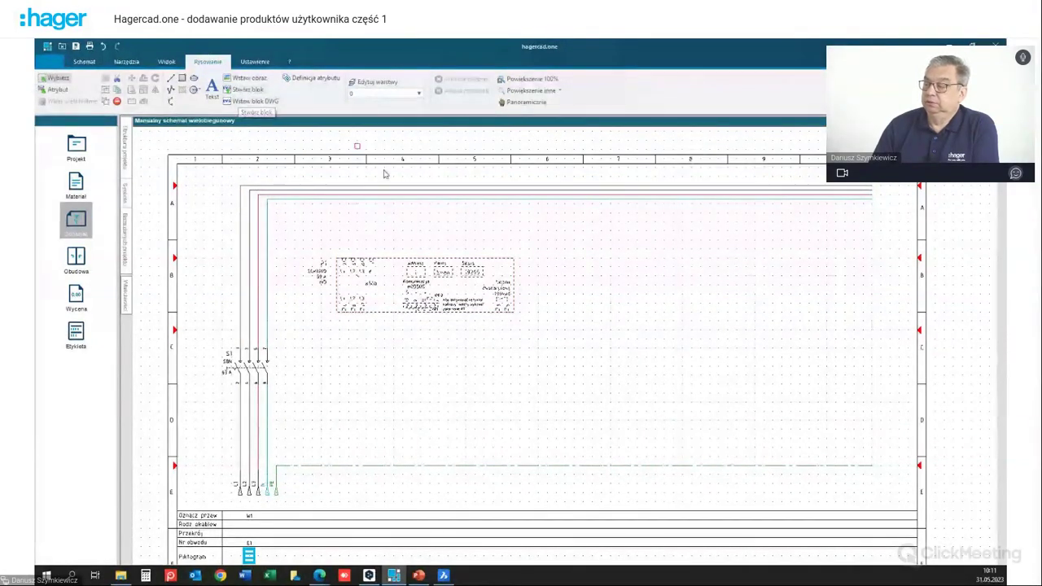
scroll(348, 248, "up", 2)
scroll(379, 254, "up", 3)
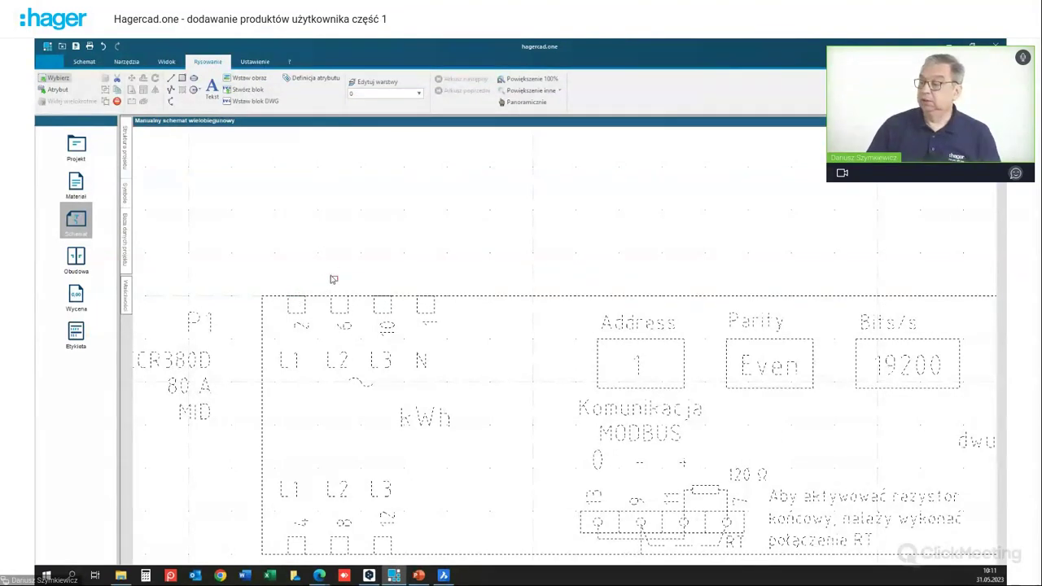
scroll(324, 278, "down", 3)
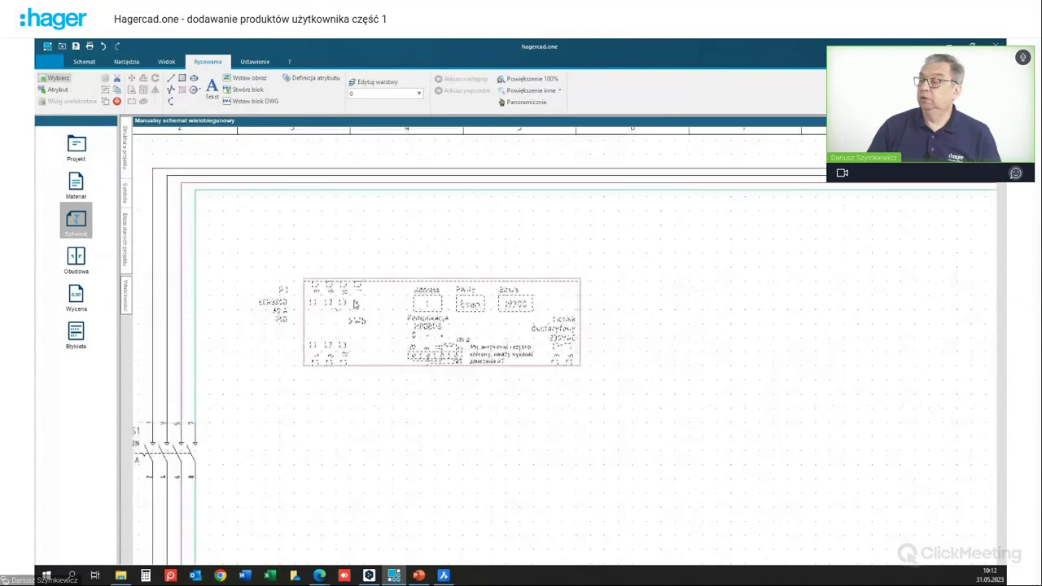
left_click_drag(353, 301, 319, 300)
scroll(321, 258, "up", 3)
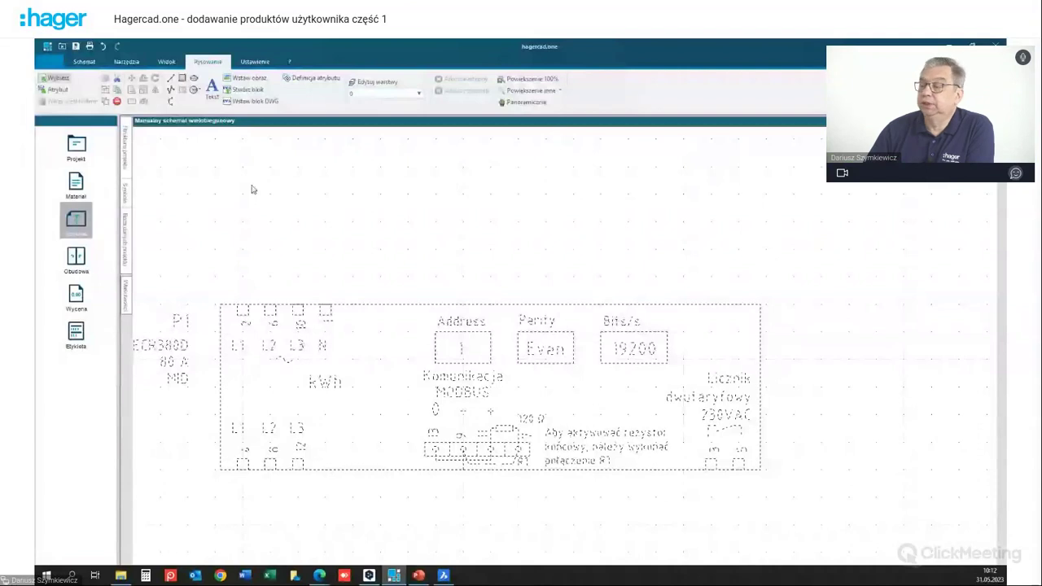
left_click(242, 314)
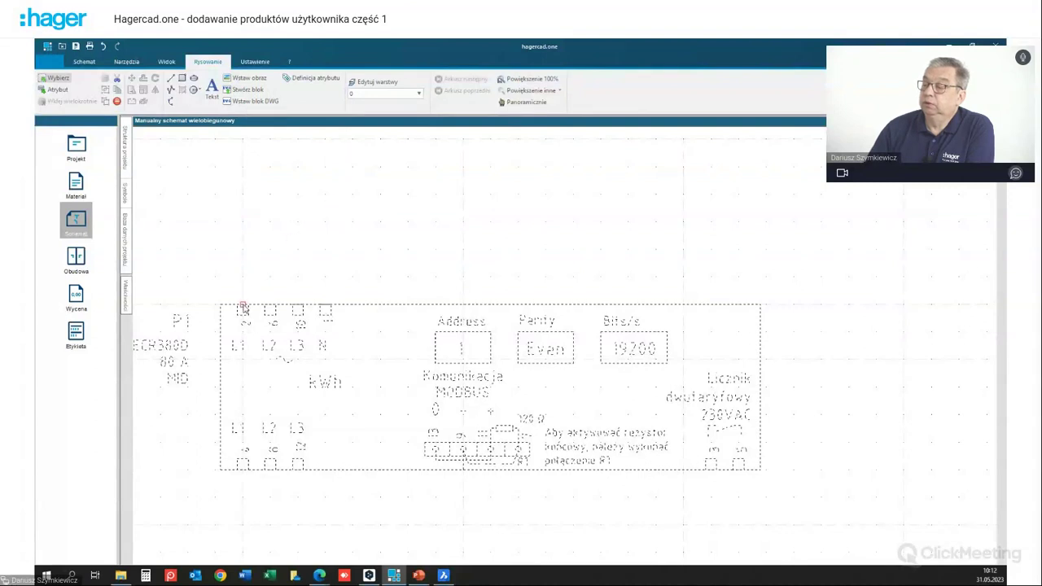
scroll(243, 310, "up", 4)
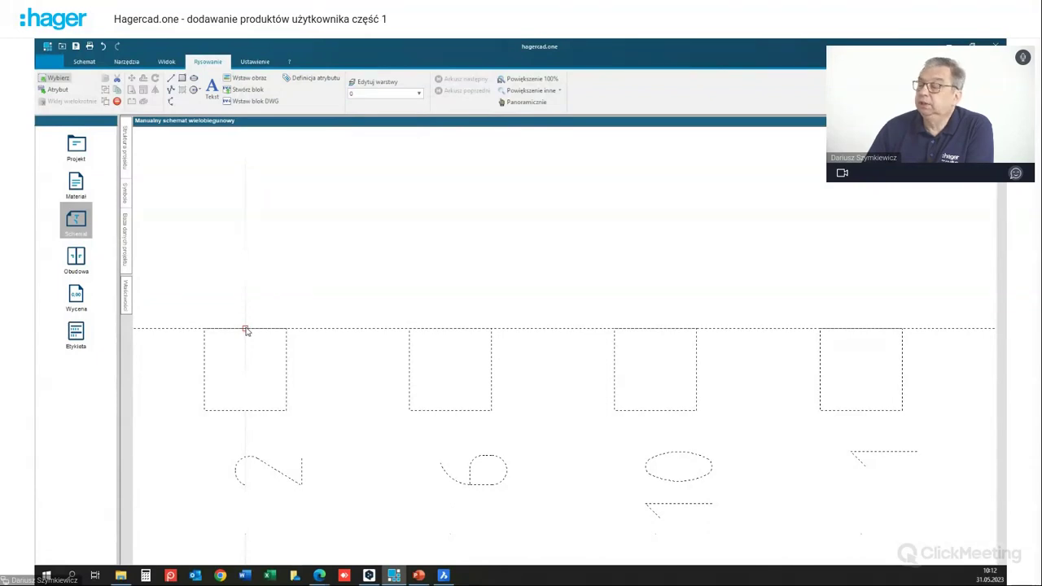
Step: Save the energy meter block to the desktop as the DWG file Licznik_Web_3105
key("ctrl+s")
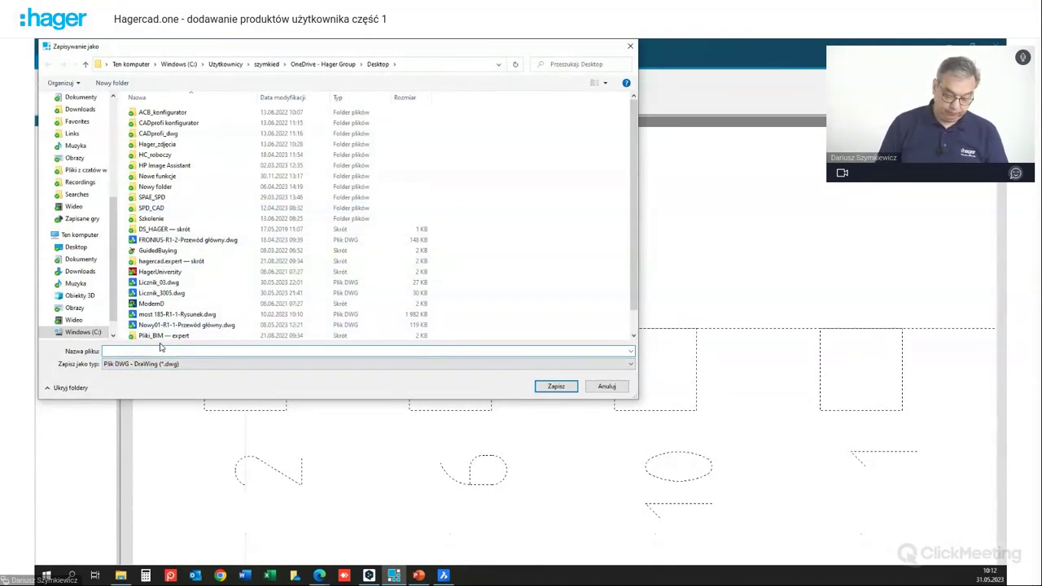
type("Licznik_")
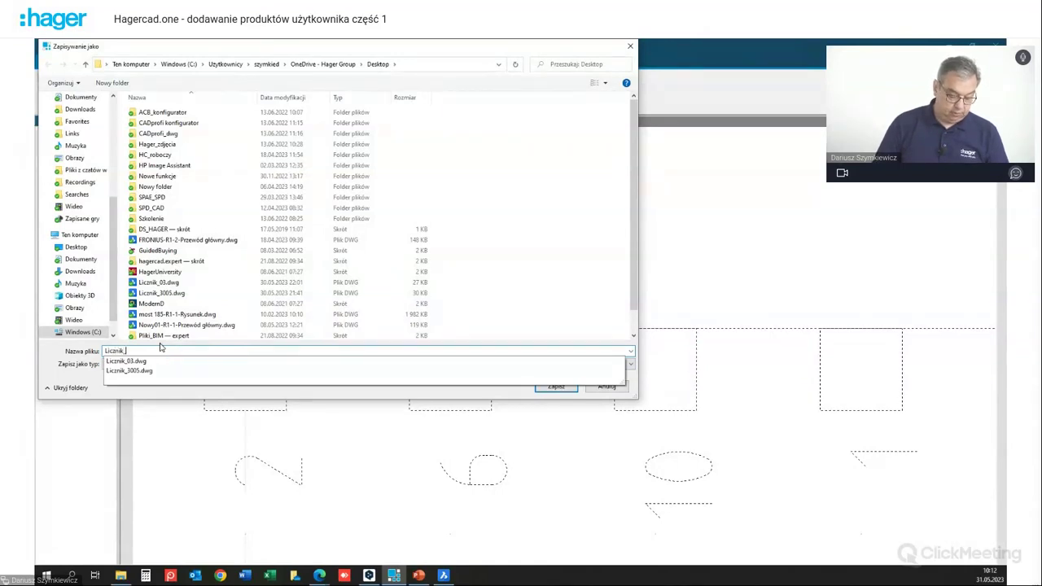
key("Escape")
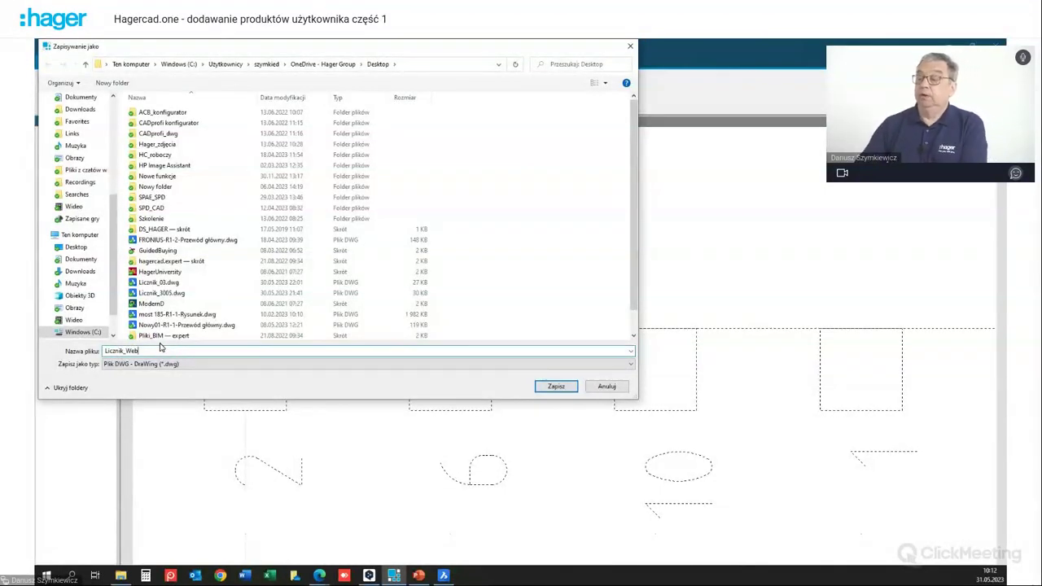
type("_3105")
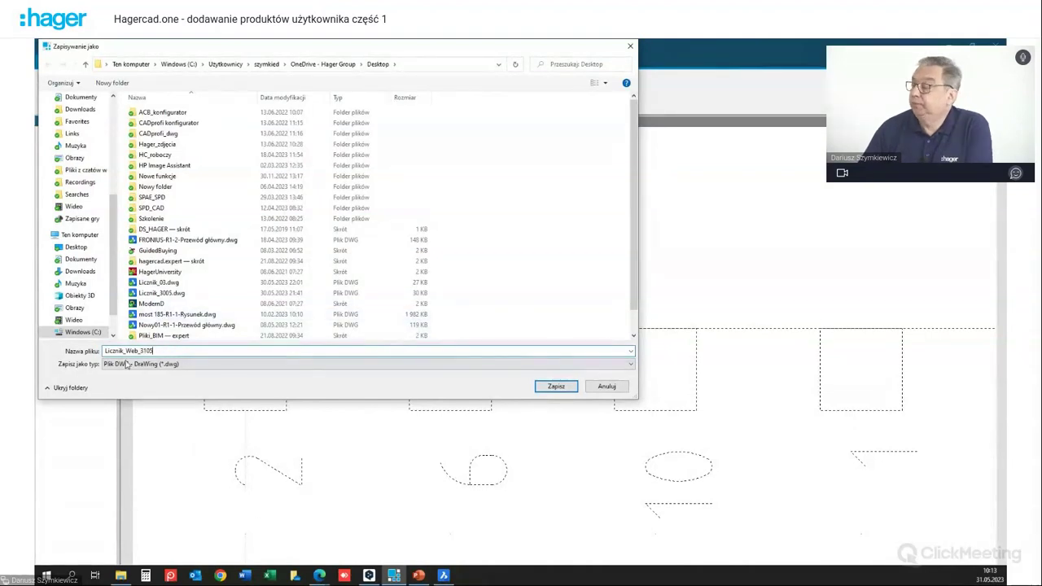
left_click(556, 386)
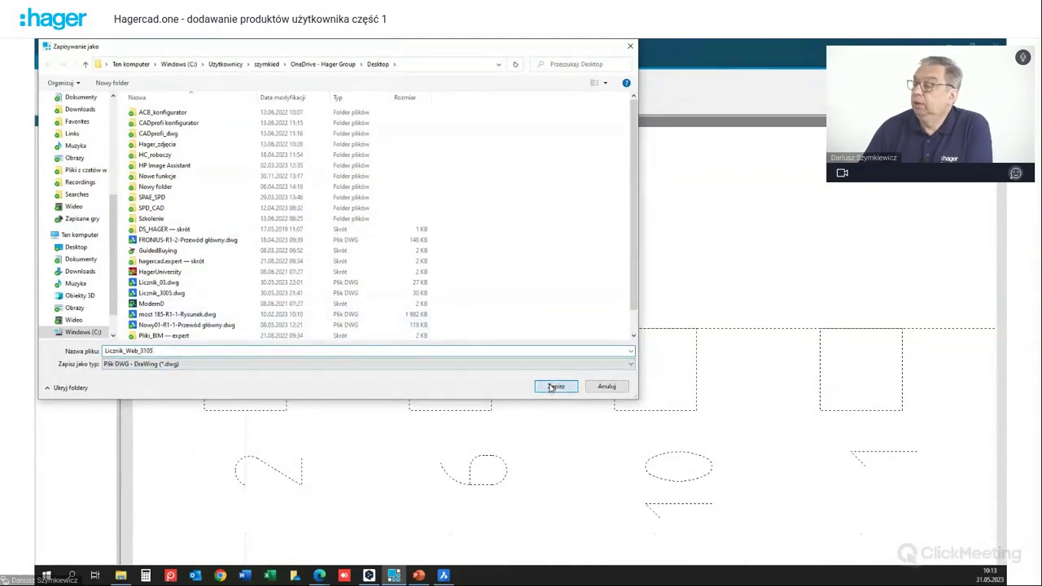
Step: Import the file Licznik_Web_3105.dwg from the desktop into the schematic's DWG block list
scroll(431, 332, "down", 5)
scroll(669, 292, "down", 3)
mouse_move(669, 293)
middle_mouse_down()
mouse_move(417, 300)
mouse_move(379, 219)
middle_mouse_up()
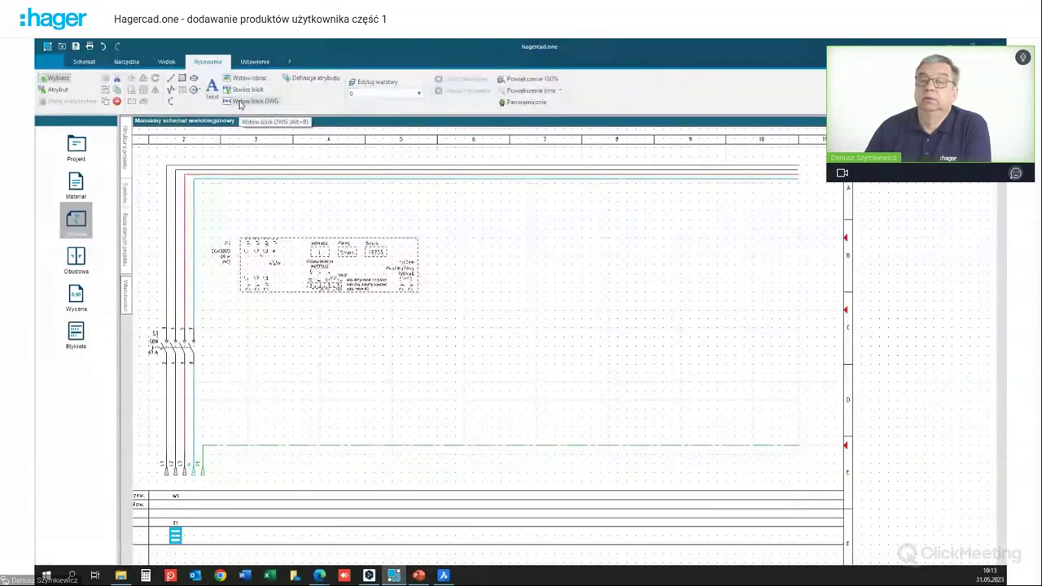
left_click(240, 102)
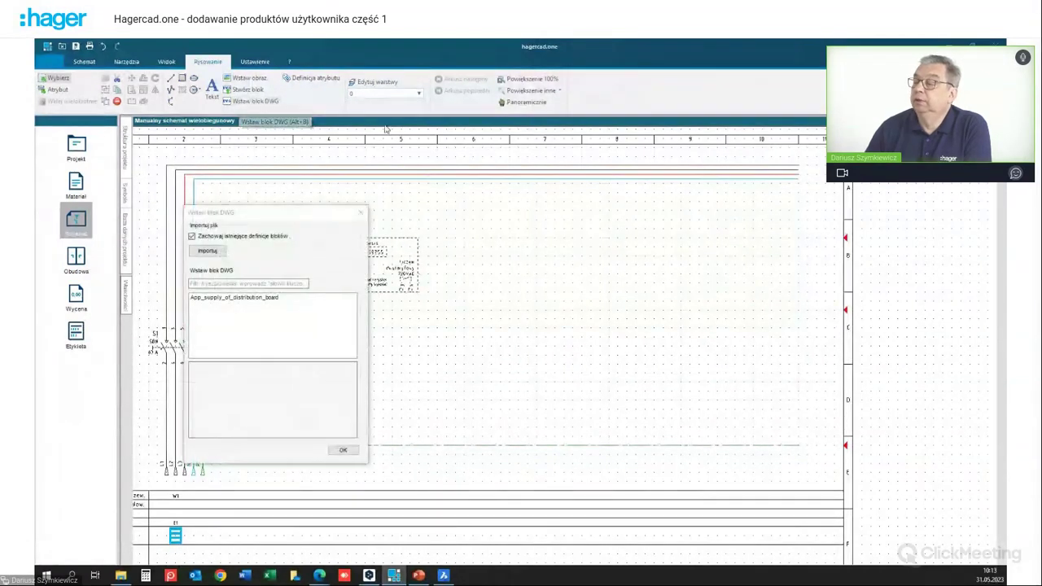
left_click(224, 250)
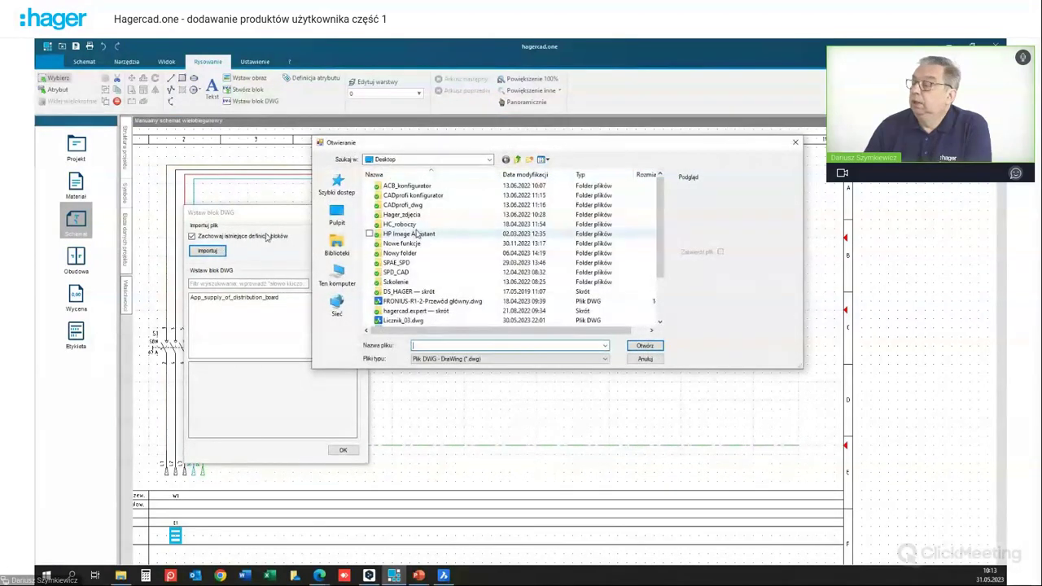
scroll(419, 240, "down", 2)
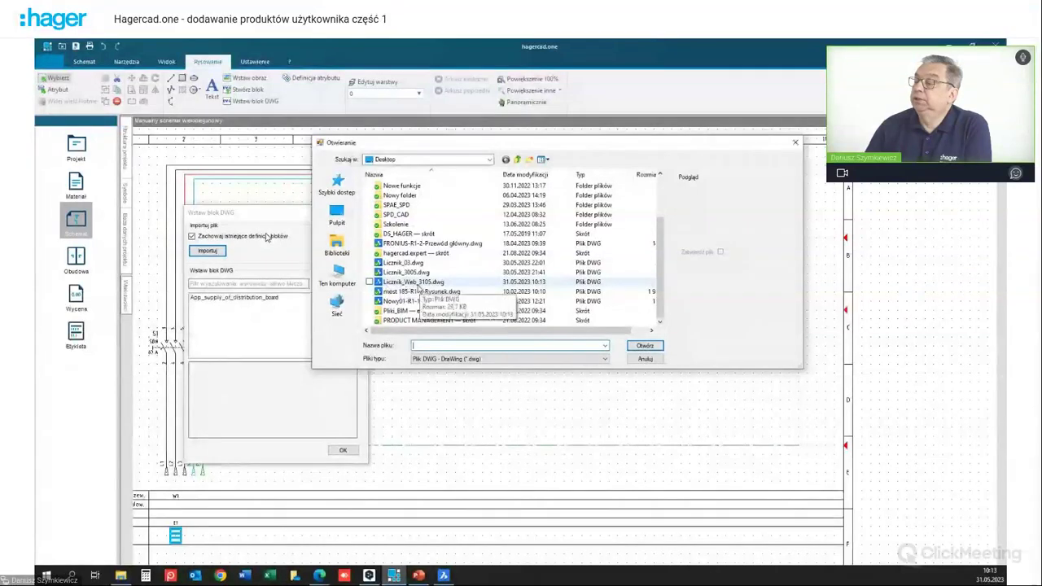
left_click(424, 285)
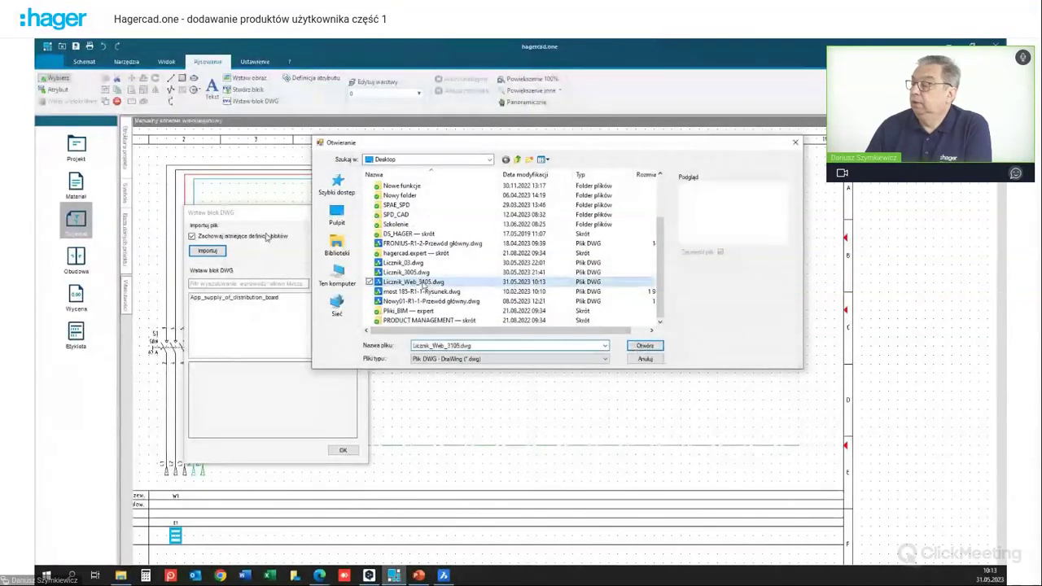
left_click(645, 348)
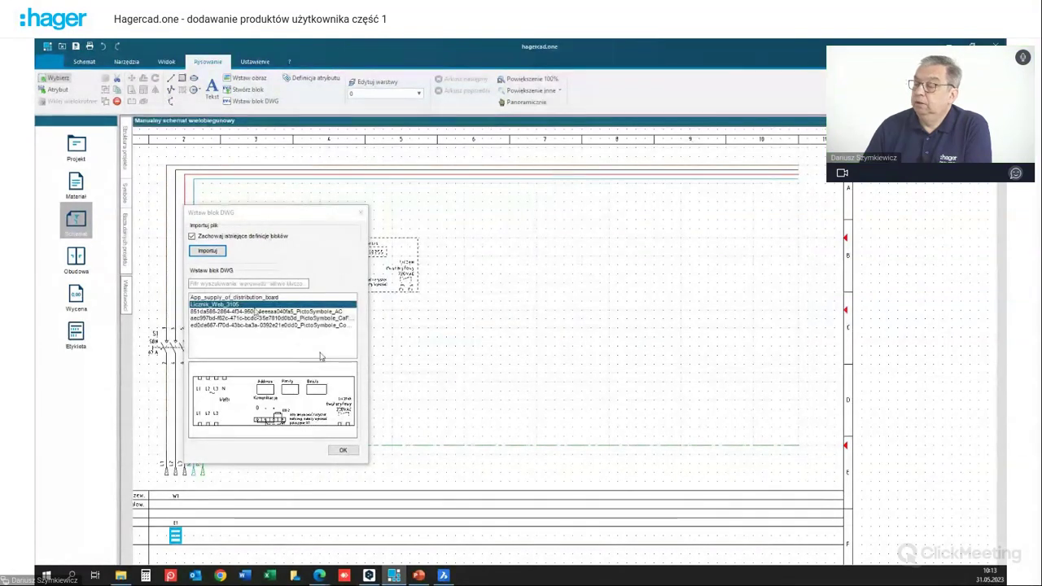
Step: Place the Licznik_Web_3105 block at scale 1,0 and rotation 0 on the empty sheet area beside the original energy meter
left_click(343, 449)
left_click(525, 249)
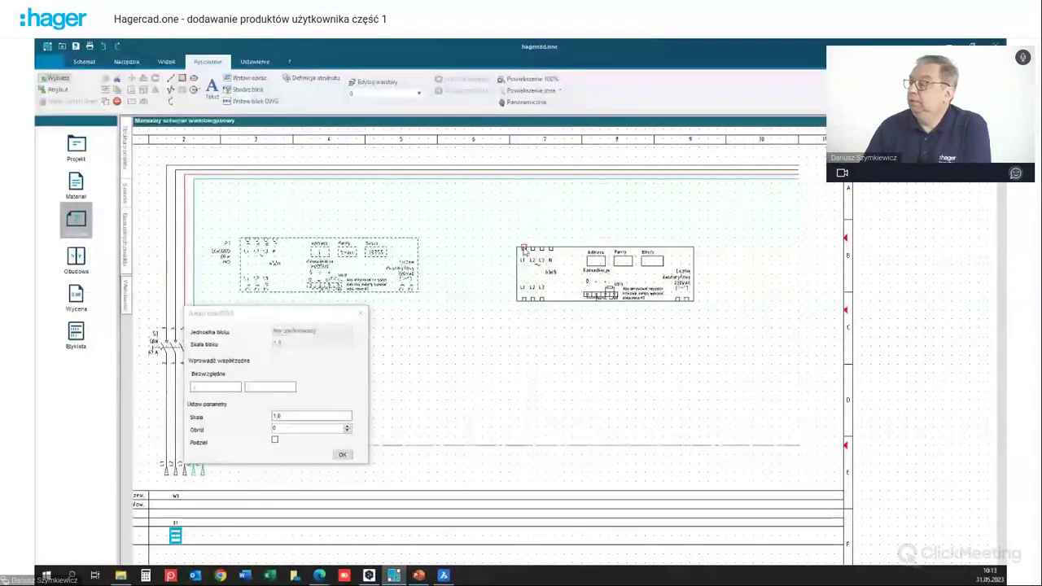
scroll(525, 250, "up", 5)
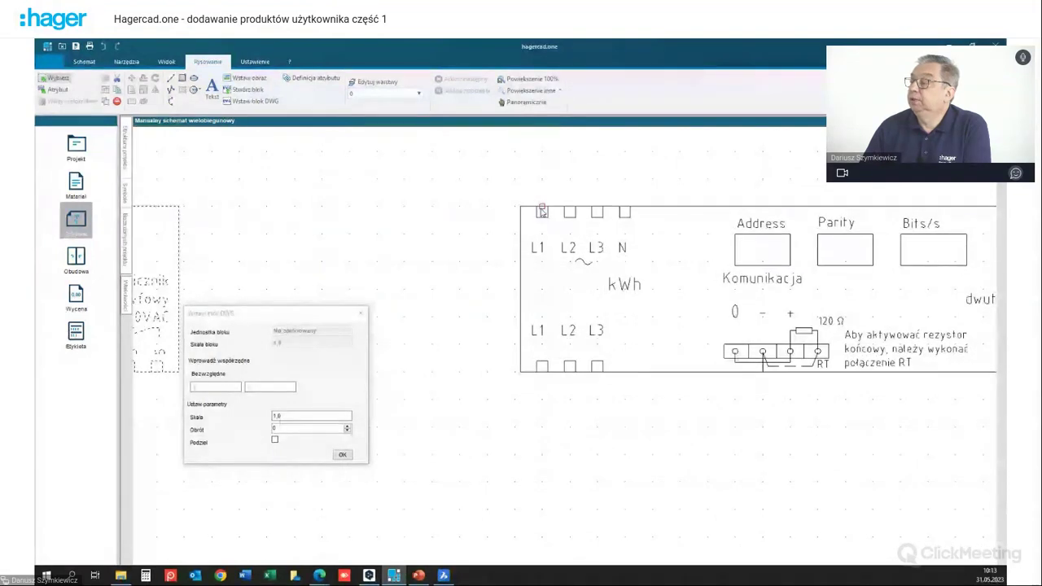
left_click(541, 211)
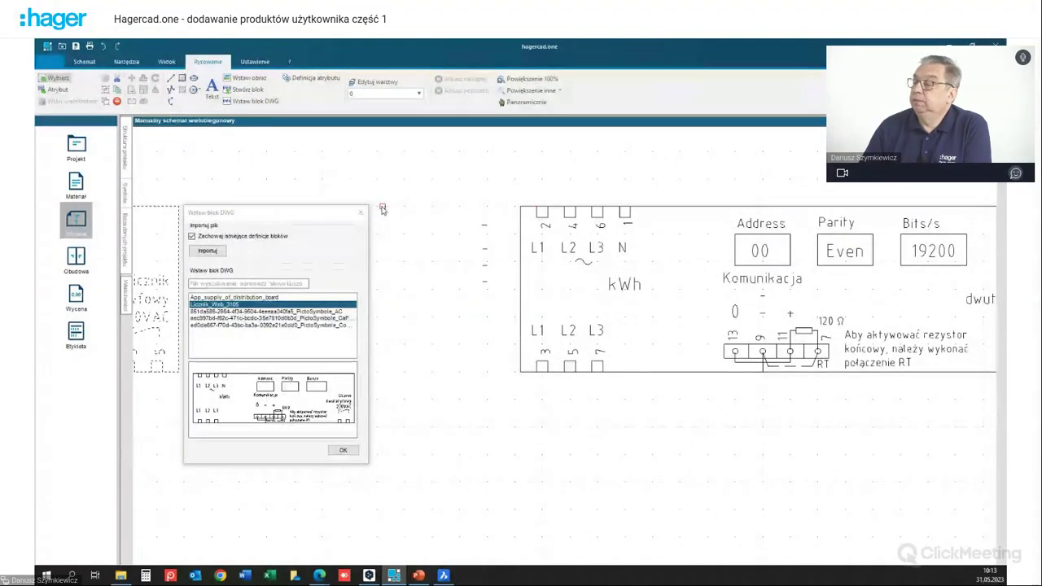
key("Escape")
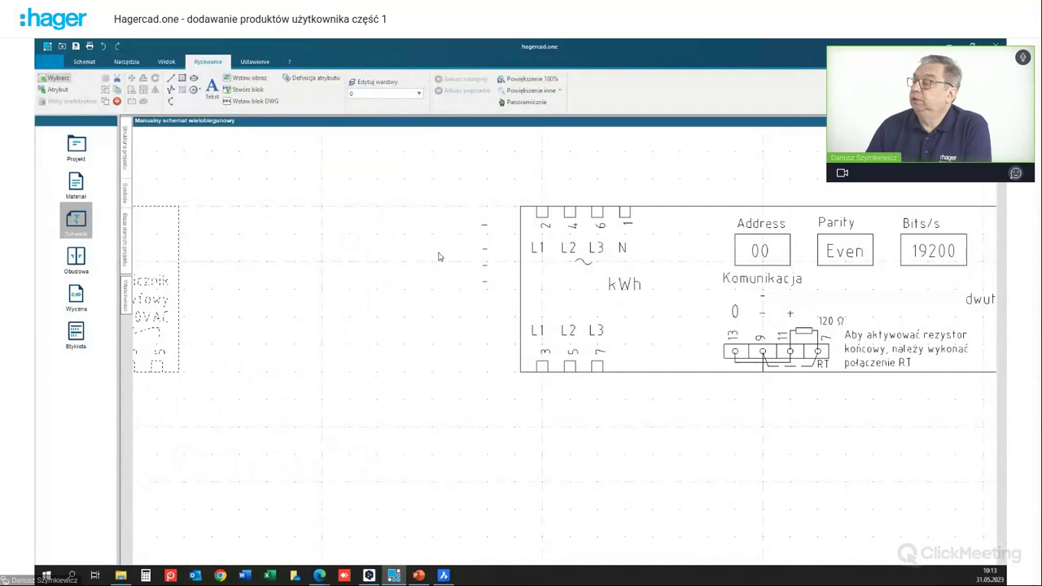
Step: Explode the newly inserted meter block into individually editable elements
scroll(438, 257, "down", 4)
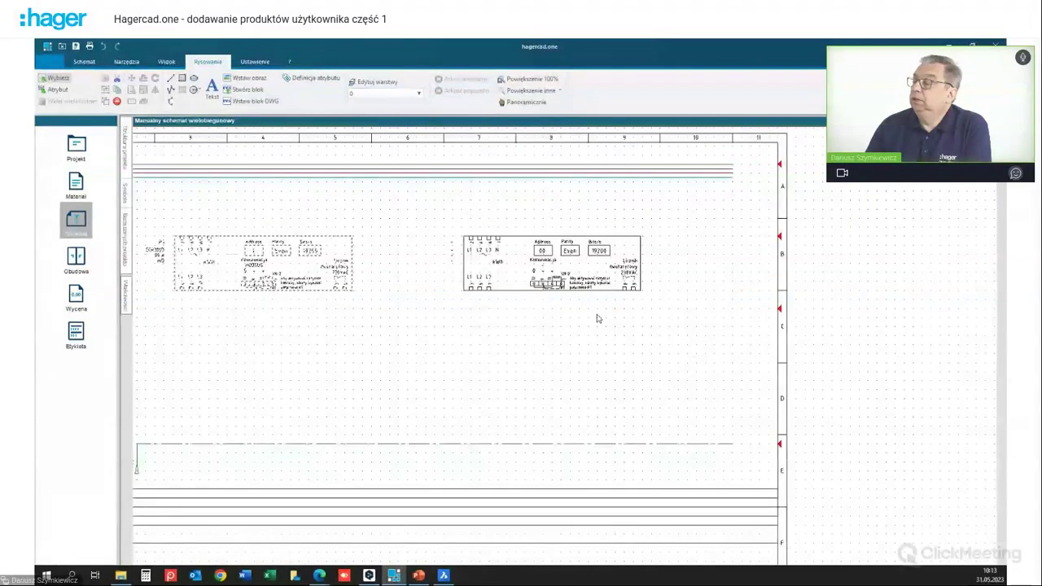
middle_click_drag(629, 328, 436, 328)
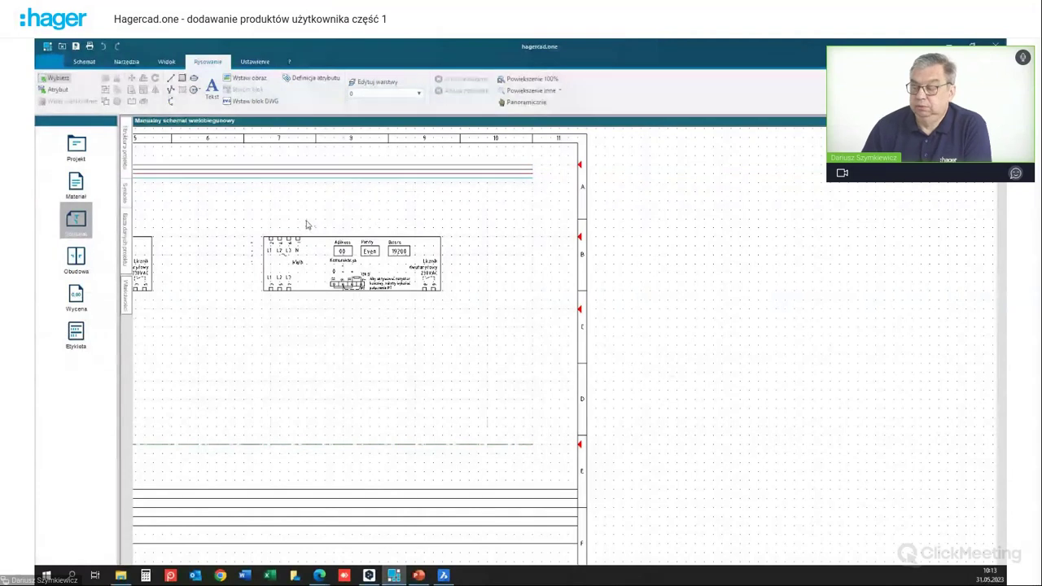
left_click_drag(473, 322, 227, 231)
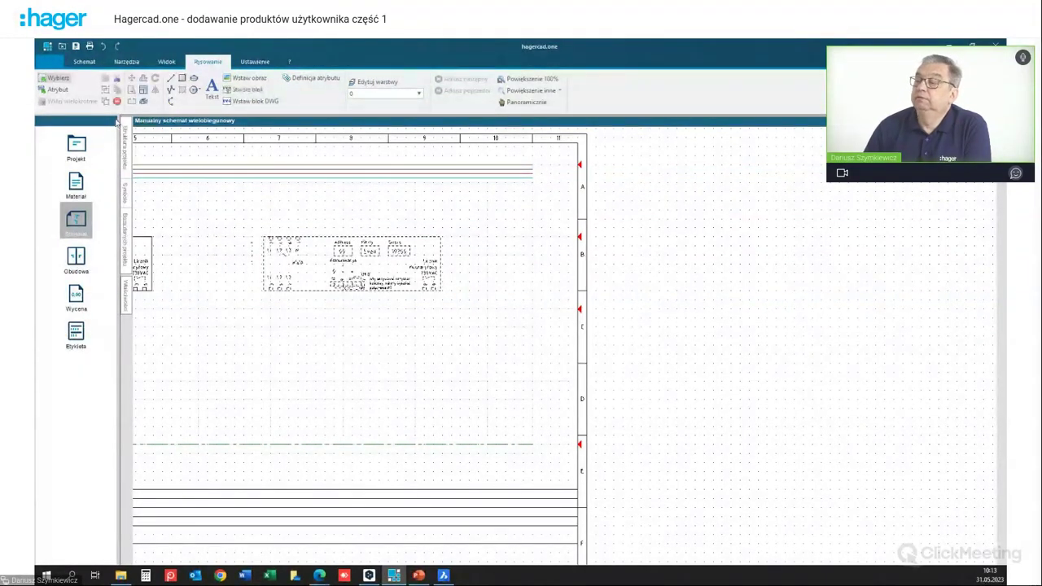
left_click(142, 101)
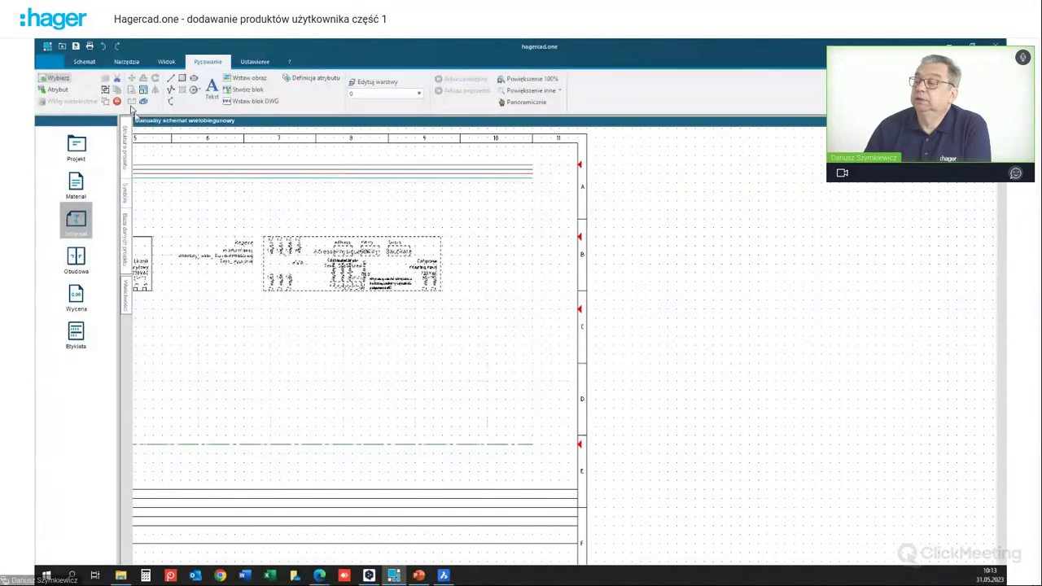
Step: Delete the Repere, ProductFamily, current rating and Text_Approval attributes beside the exploded meter outline
scroll(224, 291, "up", 2)
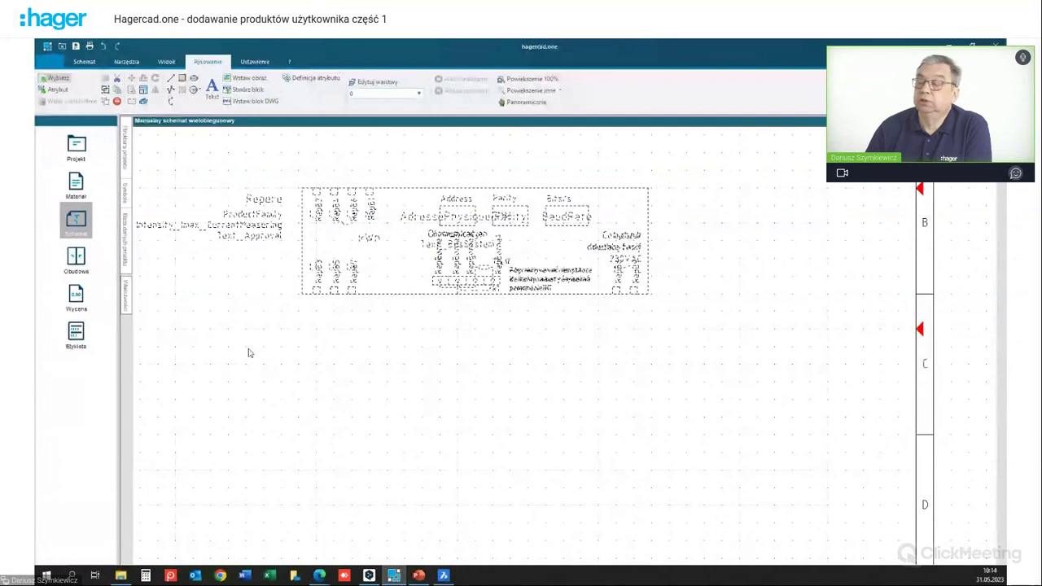
middle_click_drag(418, 350, 482, 405)
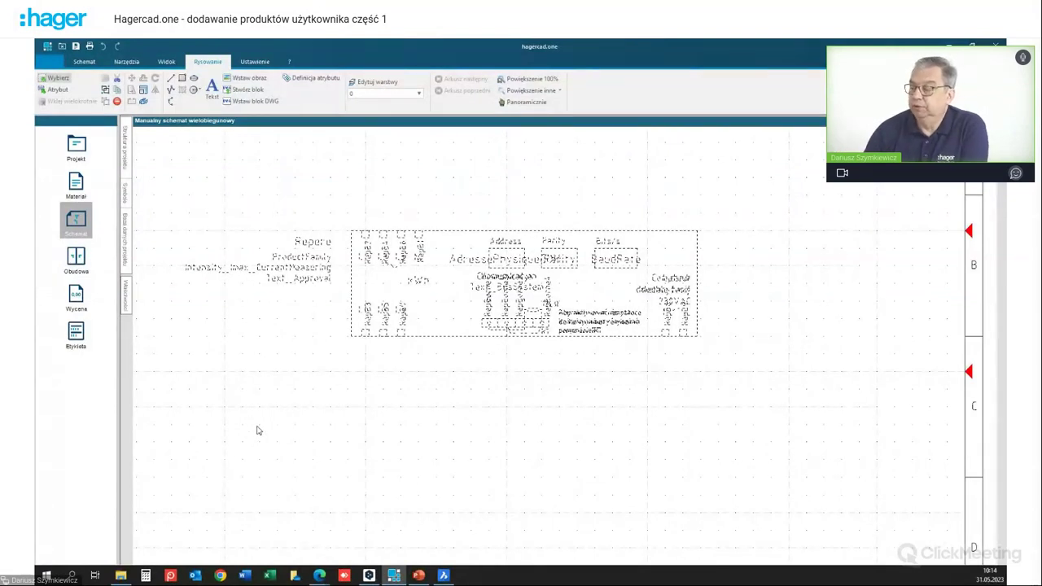
left_click(289, 333)
left_click_drag(312, 325, 264, 205)
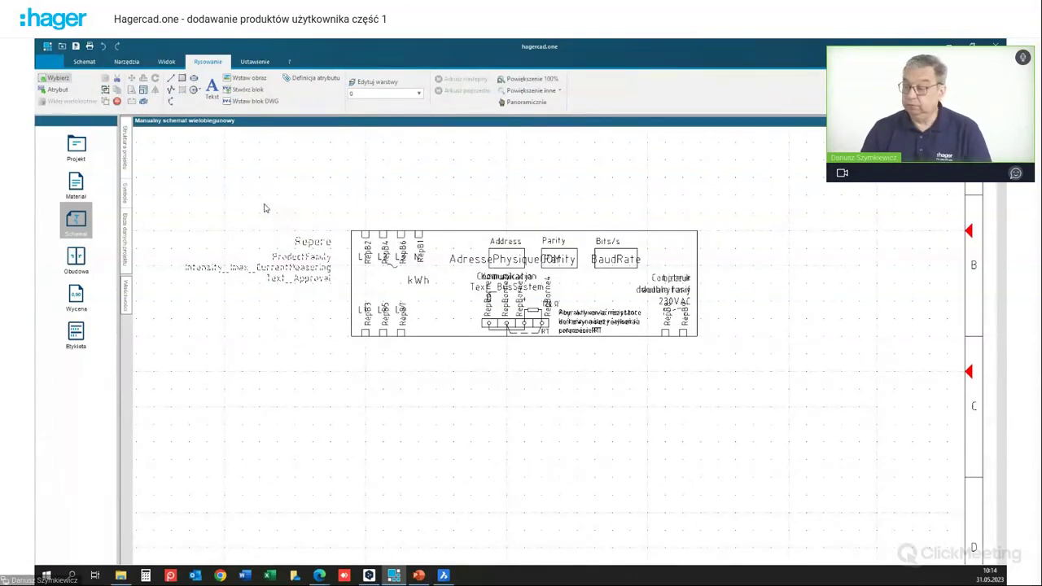
key("Delete")
Step: Delete the RepB labels at the L1, L2, L3 and N terminals and move the ~ symbol down beside kWh
scroll(399, 291, "up", 2)
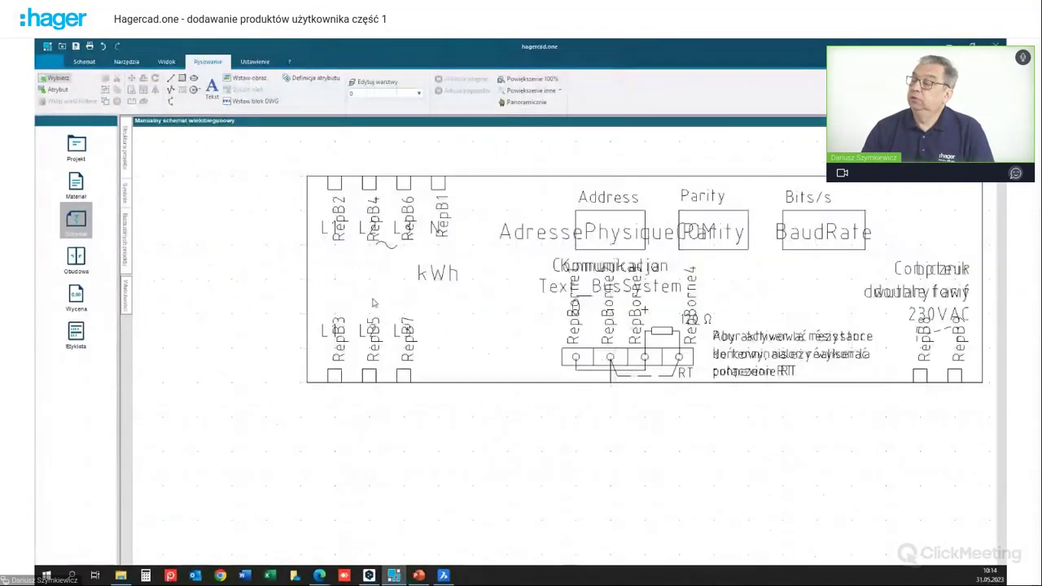
left_click_drag(470, 197, 322, 218)
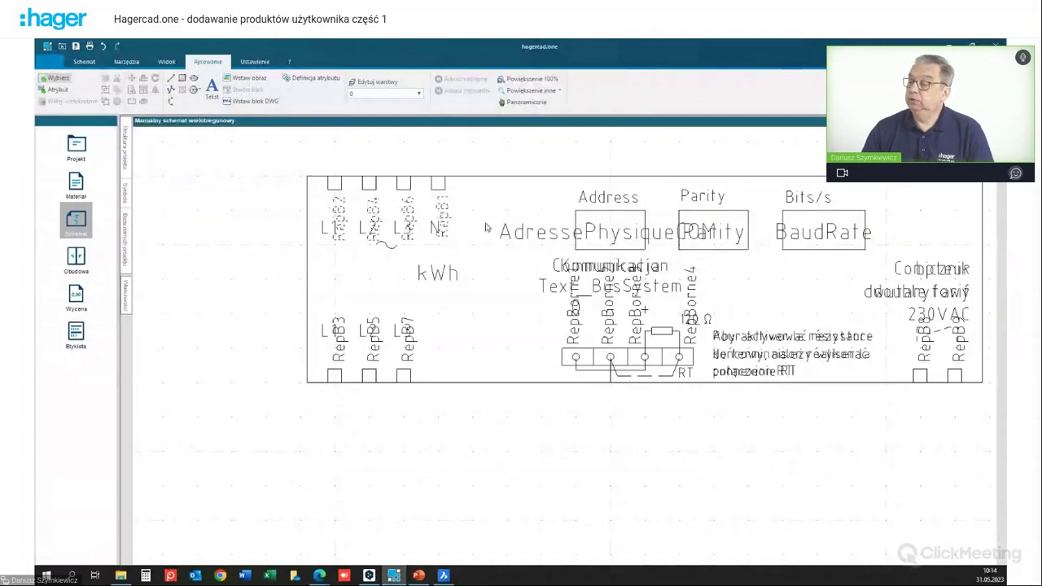
key("Delete")
left_click_drag(441, 364, 322, 351)
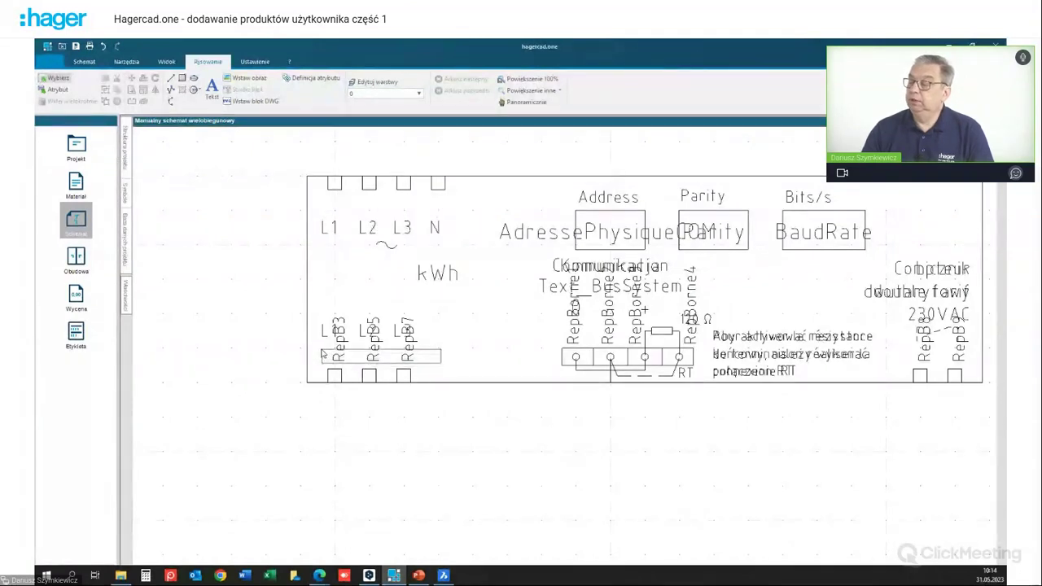
key("Delete")
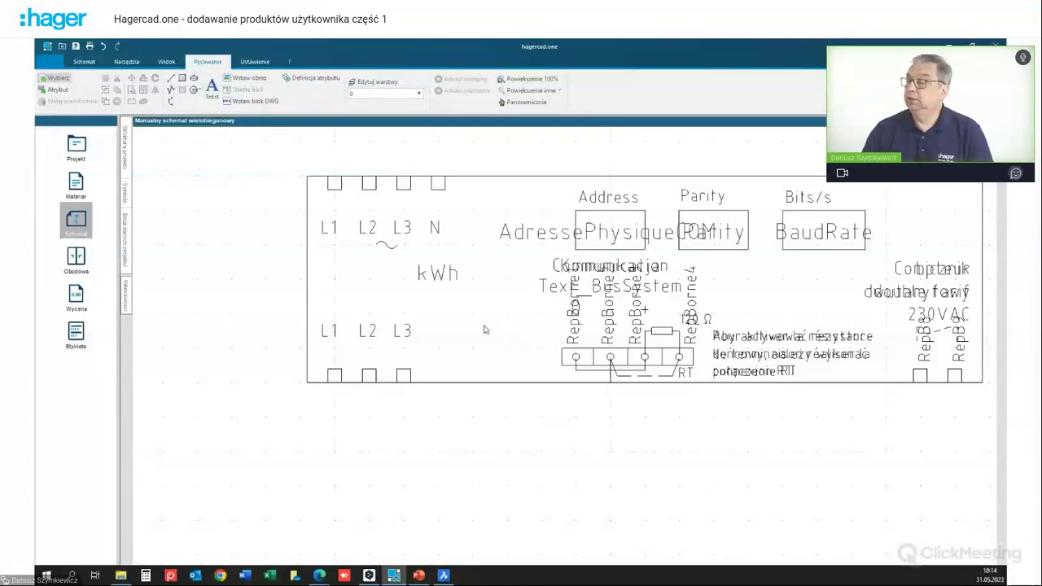
left_click_drag(390, 248, 372, 279)
Step: Delete the placeholder texts inside the Address, Parity and Bits/s boxes
left_click(526, 236)
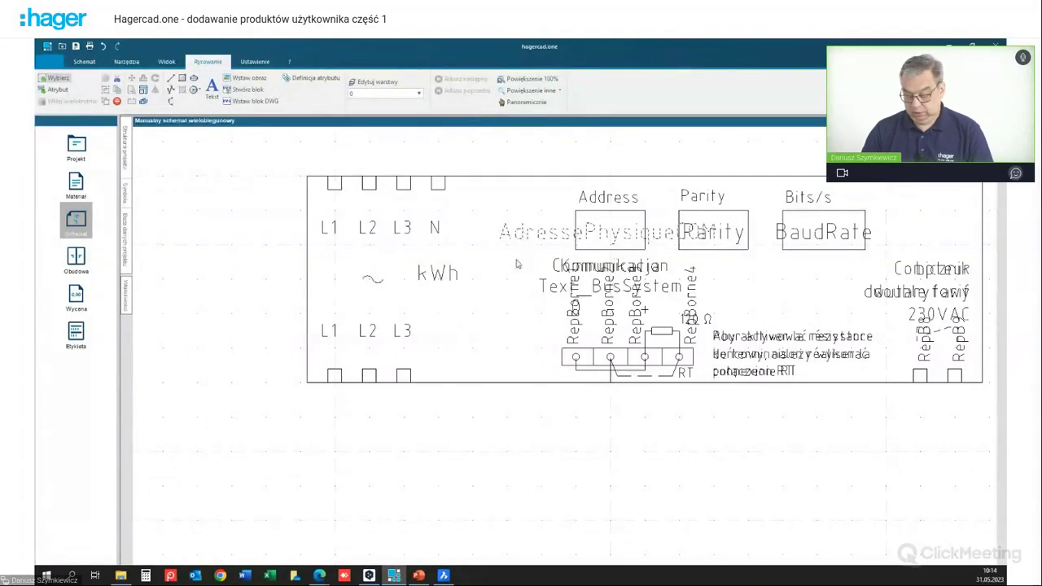
key("Delete")
left_click(711, 233)
key("Delete")
left_click(821, 239)
key("Delete")
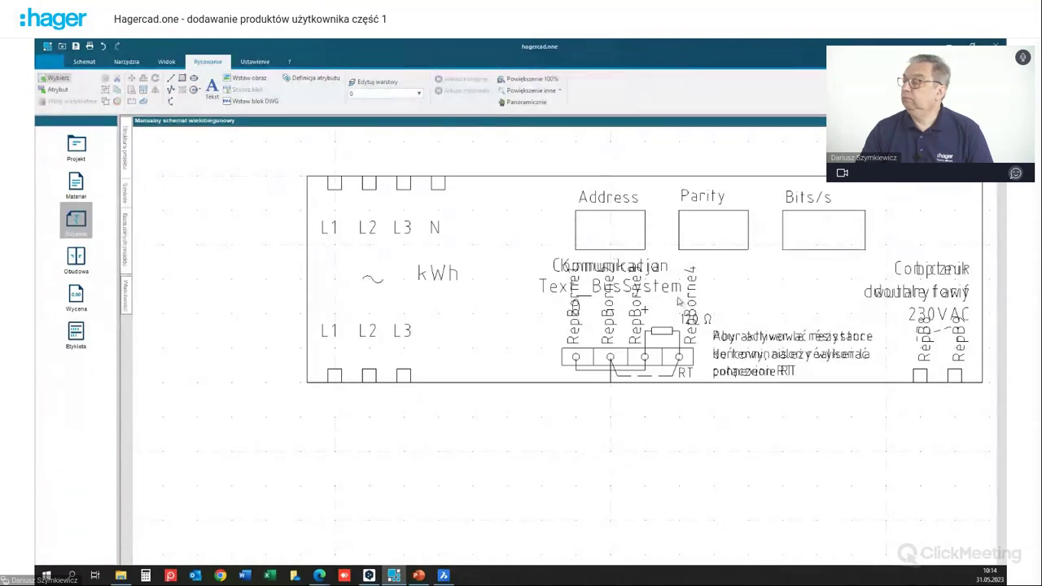
Step: Delete the RepBorne labels, the Text_BusSystem text and the overlapping French resistor note from the meter's communication section
scroll(679, 301, "up", 3)
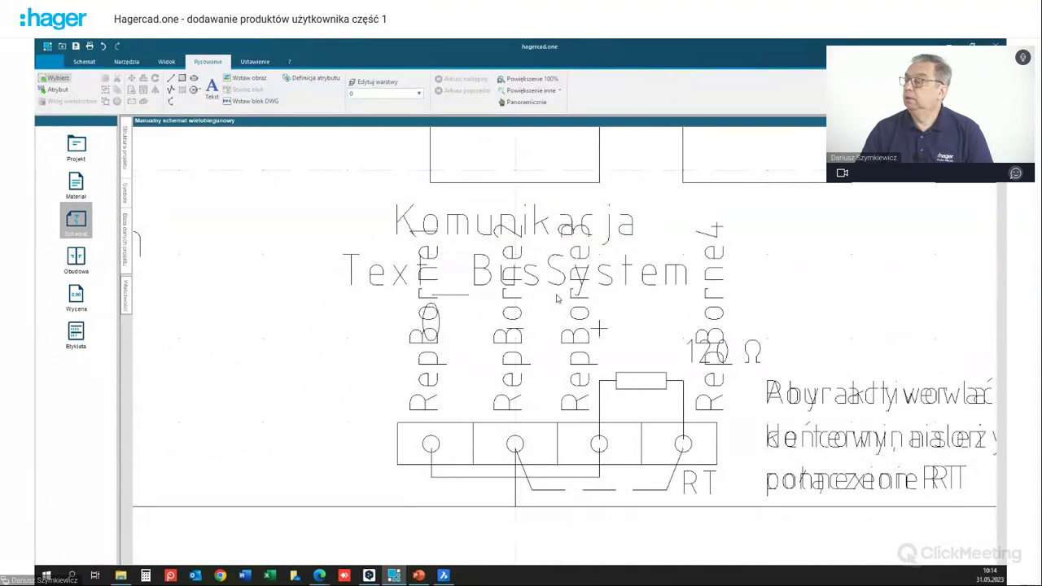
mouse_move(750, 303)
left_mouse_down()
mouse_move(639, 314)
mouse_move(483, 305)
left_mouse_up()
key("Delete")
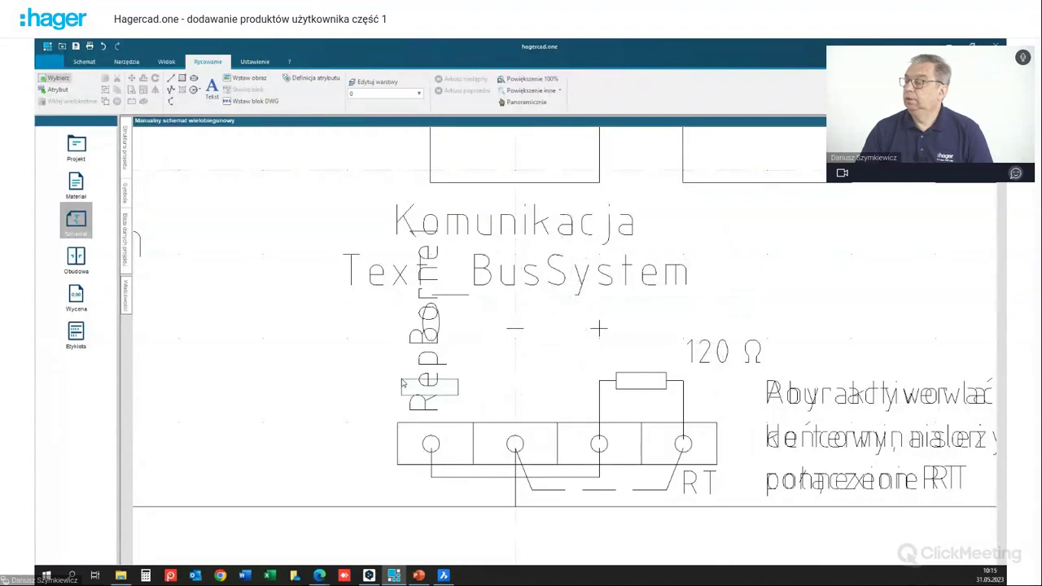
scroll(604, 342, "down", 2)
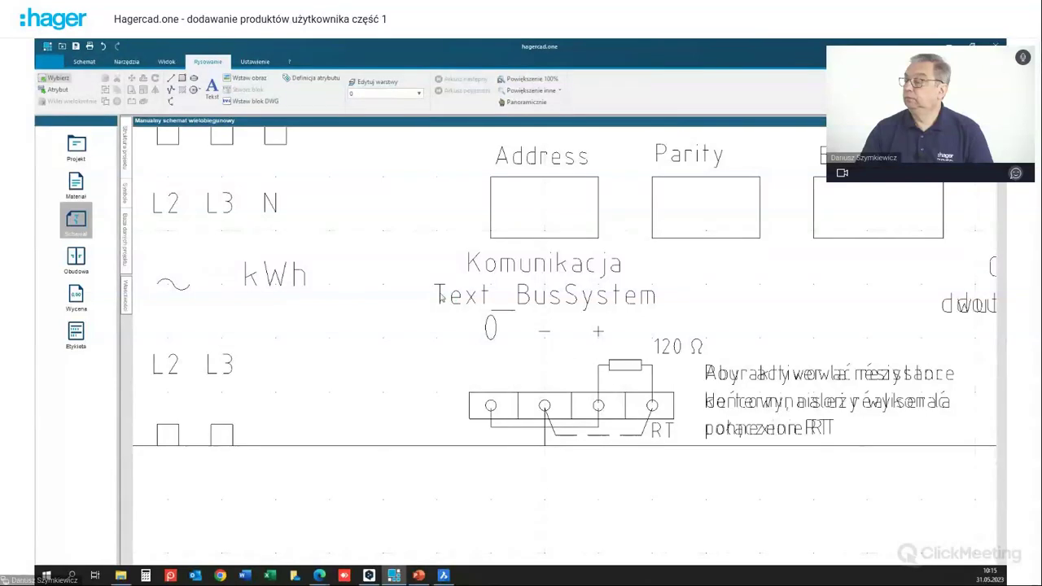
scroll(678, 306, "down", 1)
scroll(677, 306, "down", 1)
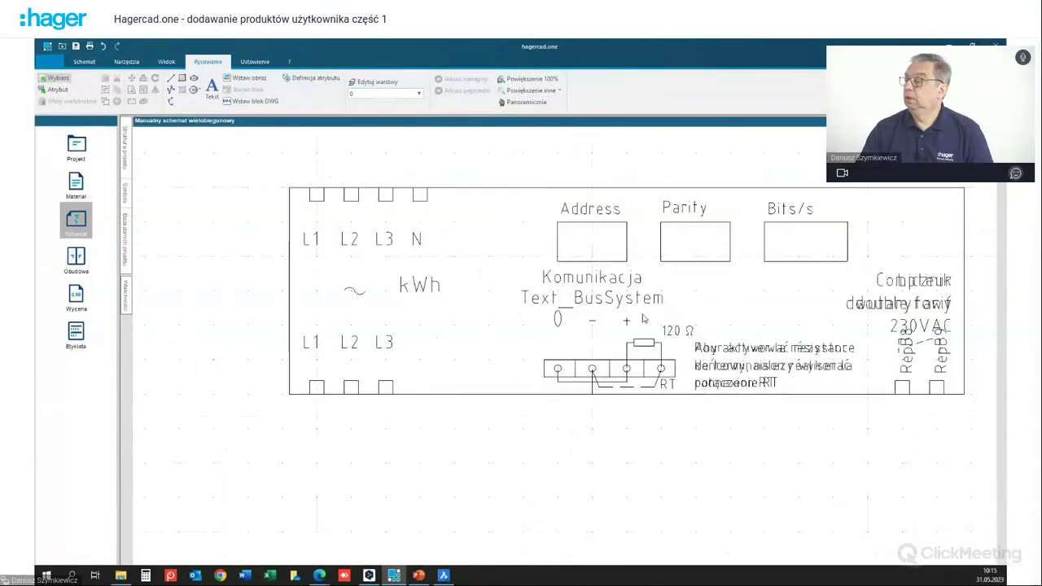
left_click(530, 306)
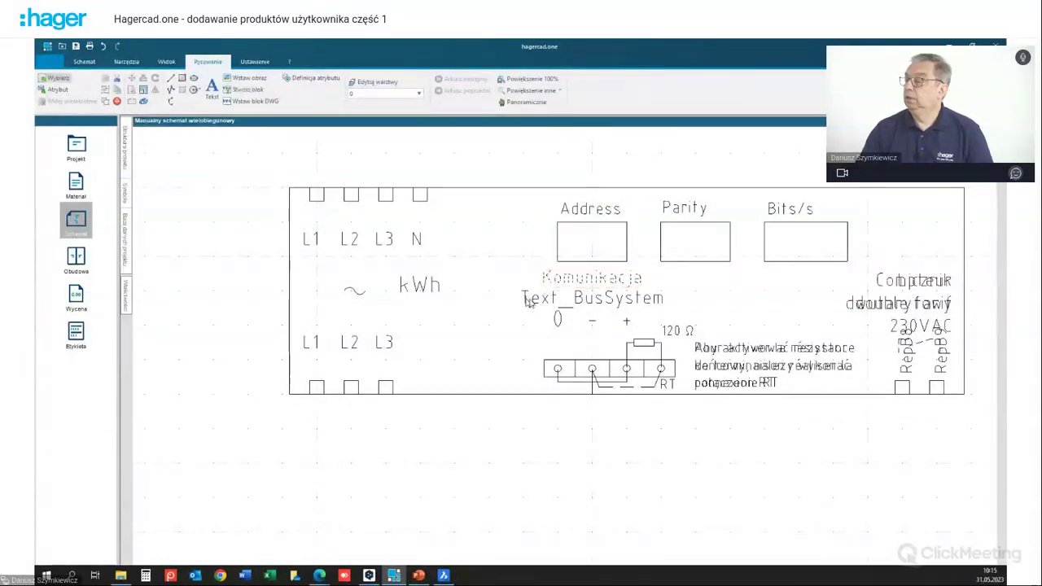
left_click(527, 327)
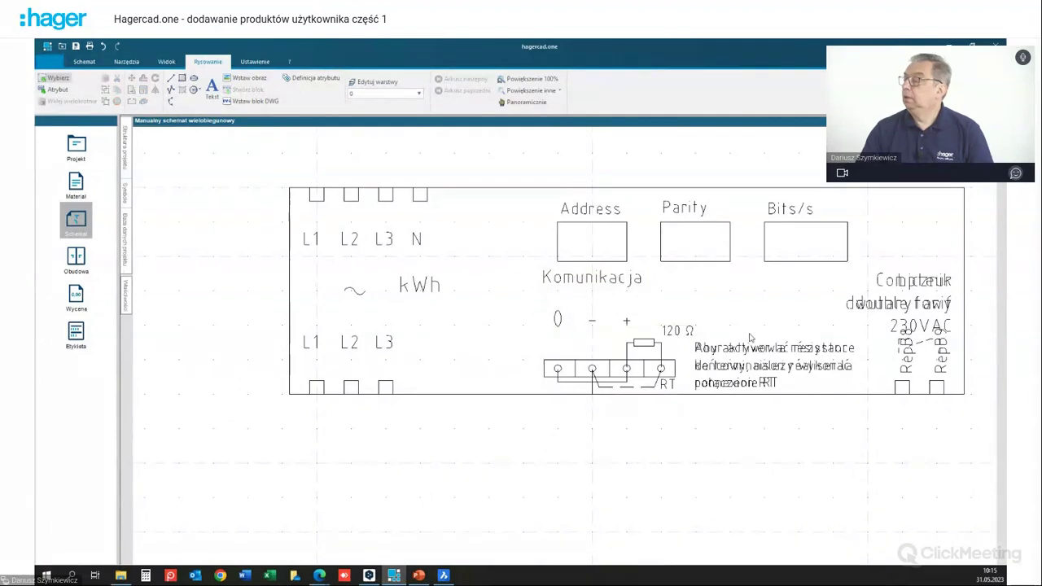
Step: Delete the RepB labels, the overlapping French description and the Licznik dwutaryfowy 230VAC text above the meter's tariff terminals
scroll(750, 350, "down", 1)
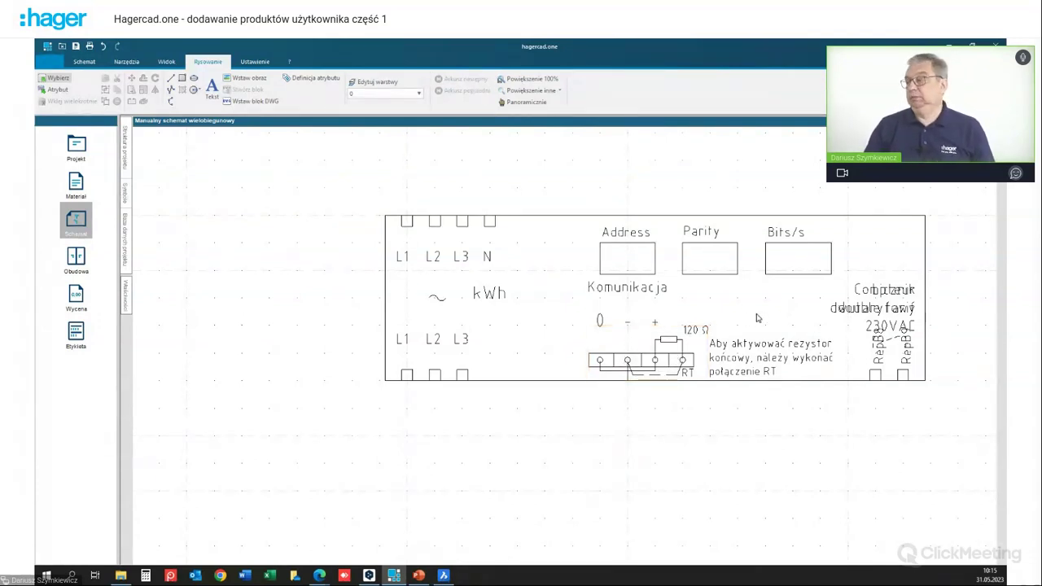
scroll(773, 306, "down", 1)
middle_click_drag(773, 302, 600, 269)
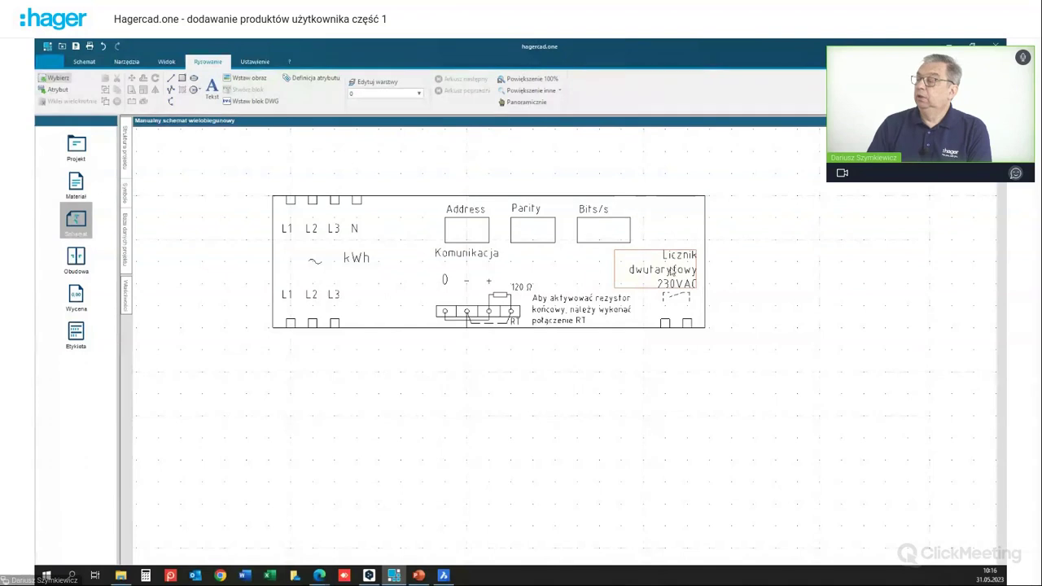
left_click(676, 274)
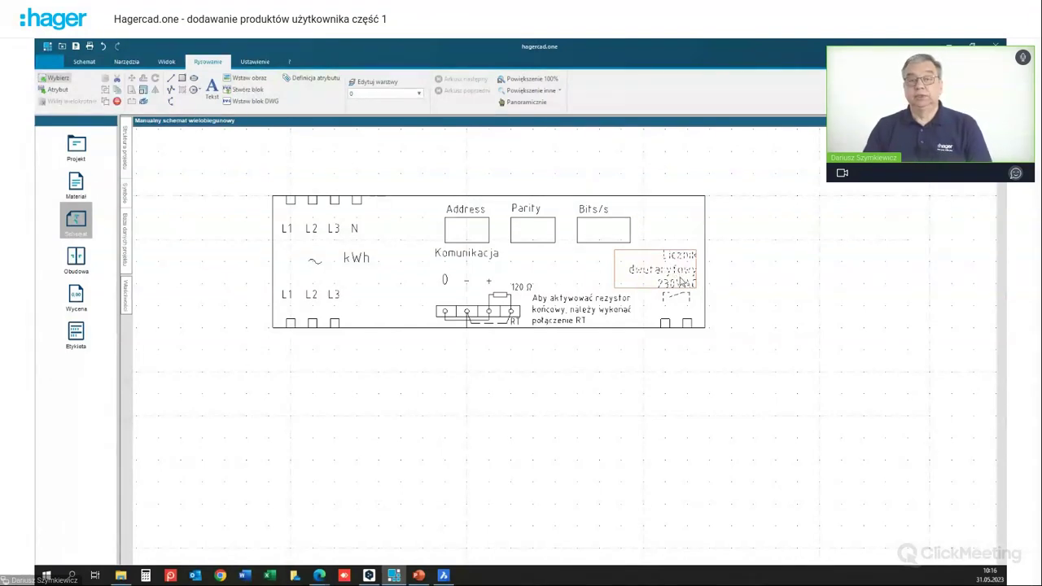
key("Delete")
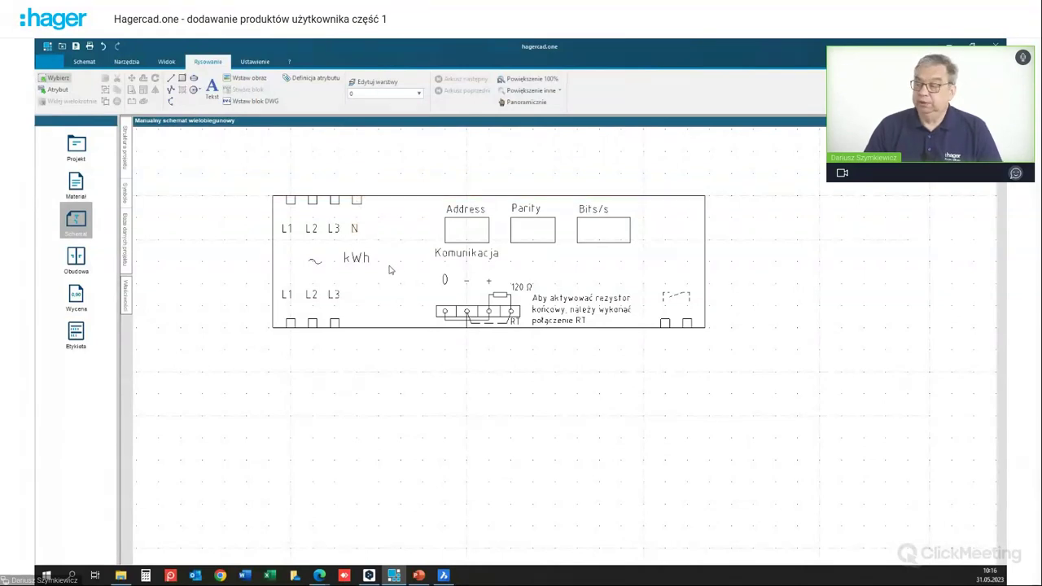
scroll(407, 258, "up", 1)
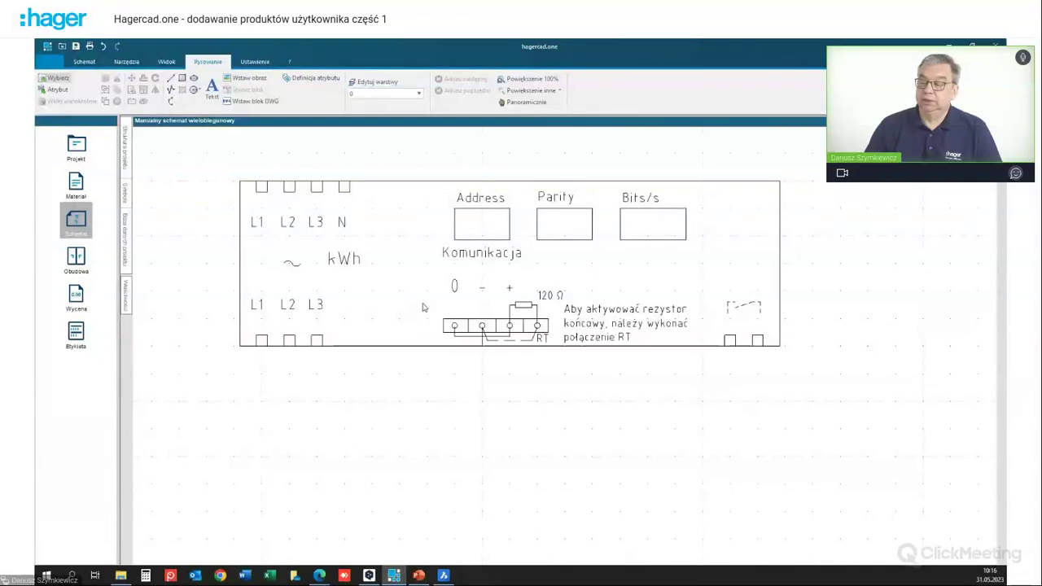
scroll(411, 307, "down", 10)
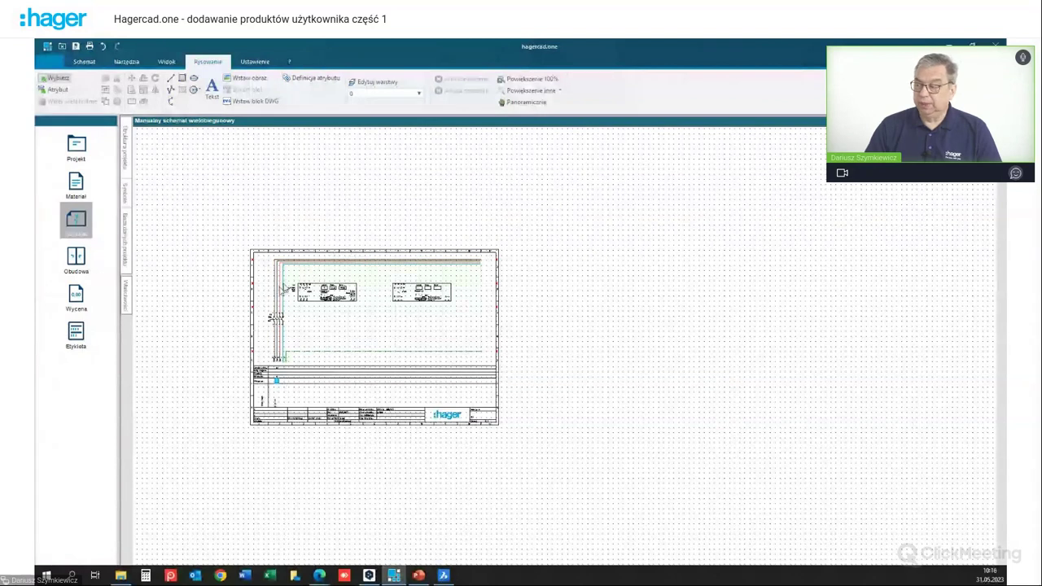
Step: Move the N label from the meter's upper terminal row down beside L3 in the lower row
scroll(284, 277, "up", 5)
scroll(447, 345, "up", 3)
middle_click_drag(619, 273, 386, 472)
scroll(391, 460, "down", 2)
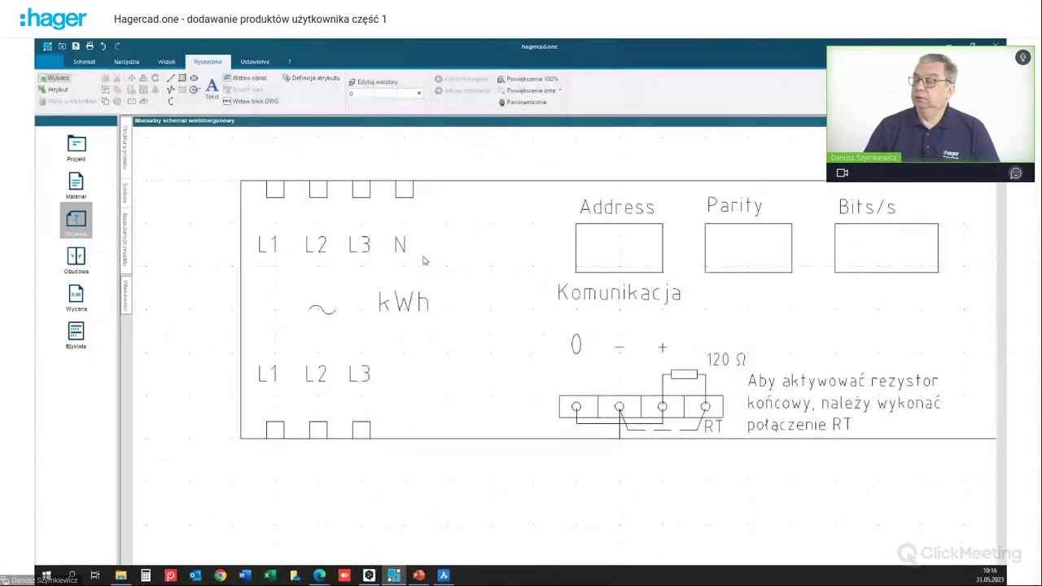
left_click_drag(400, 246, 404, 376)
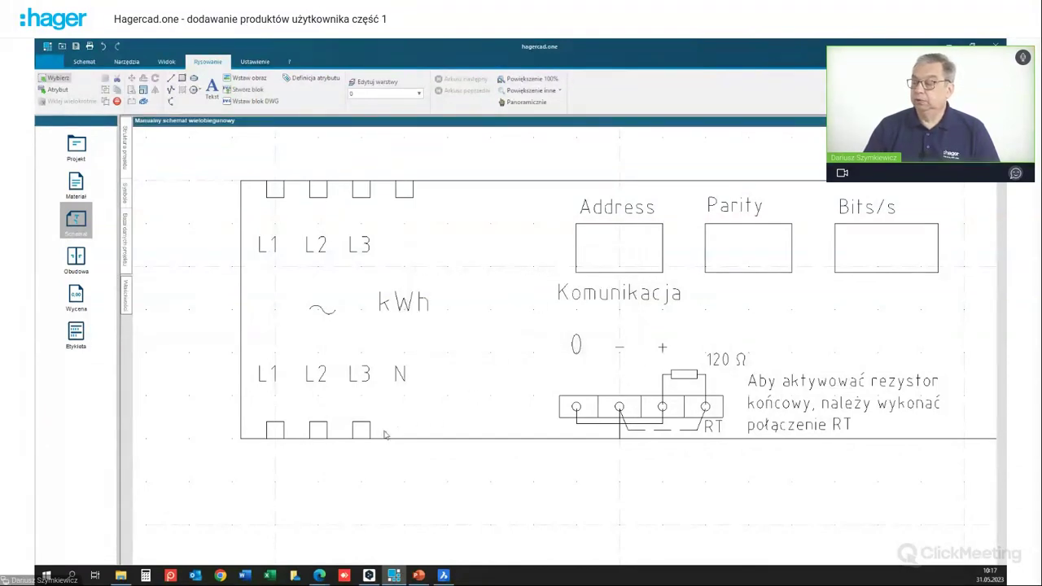
Step: Copy the lower L3 terminal square to the place below the N label and delete the fourth terminal square on the meter's upper edge
left_click(351, 423)
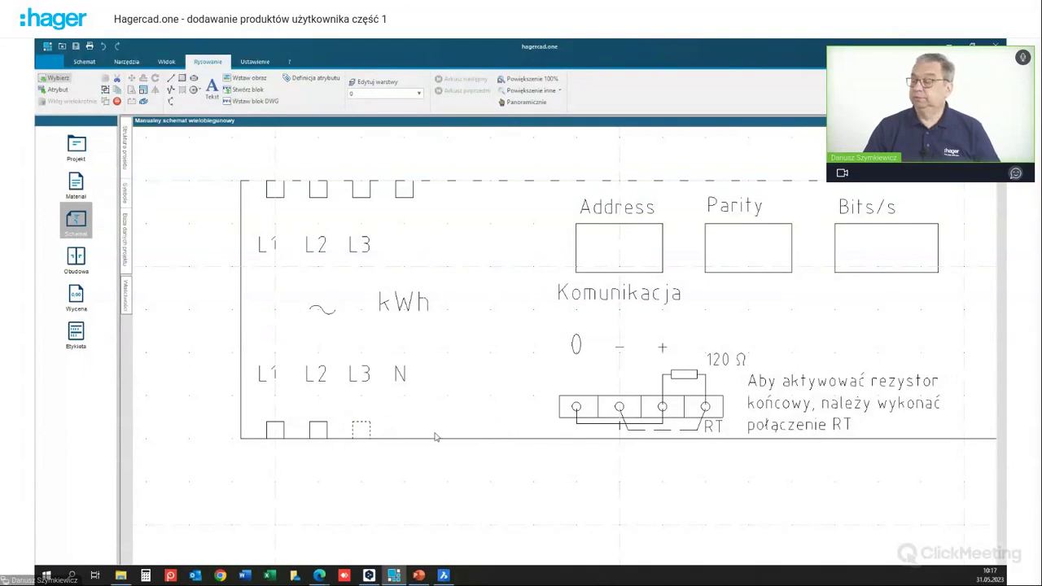
right_click(407, 430)
left_click(430, 417)
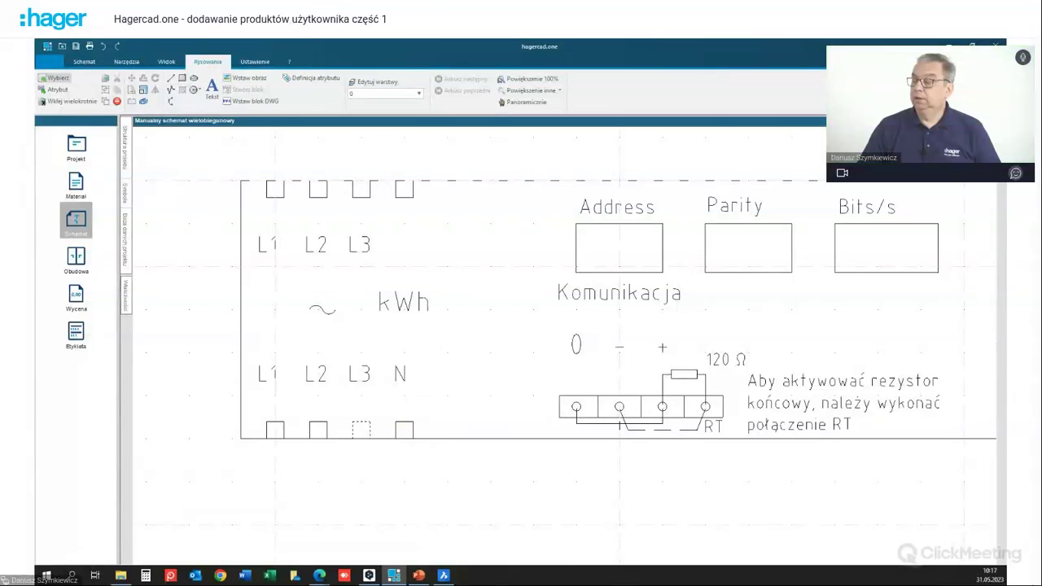
left_click(398, 427)
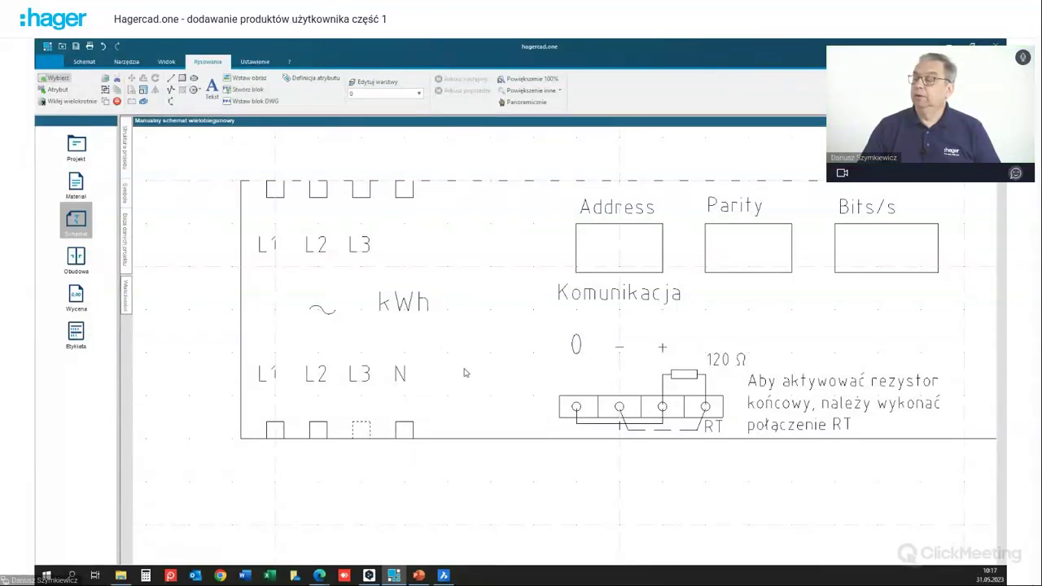
scroll(459, 368, "down", 2)
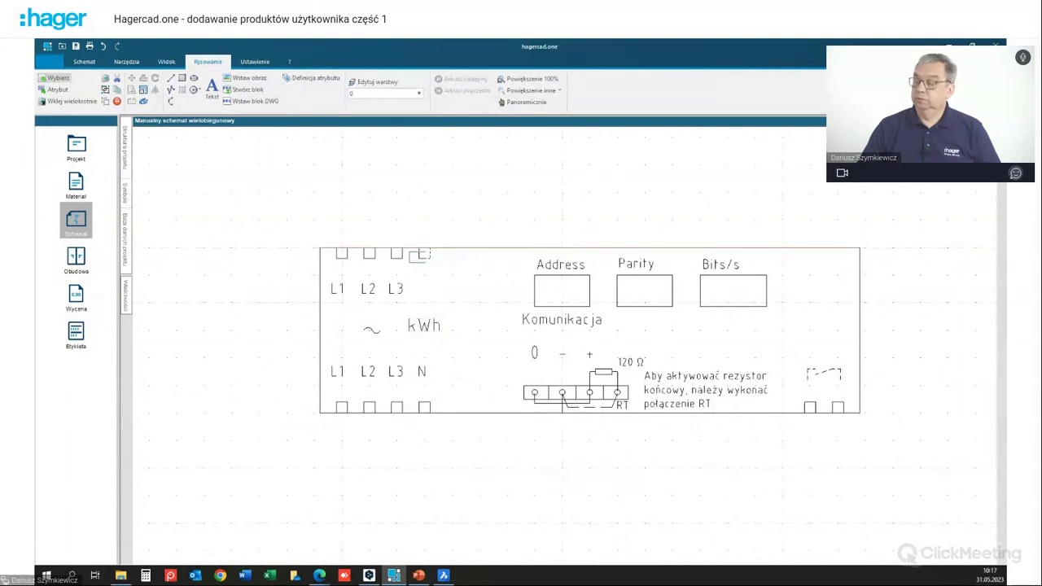
key("Delete")
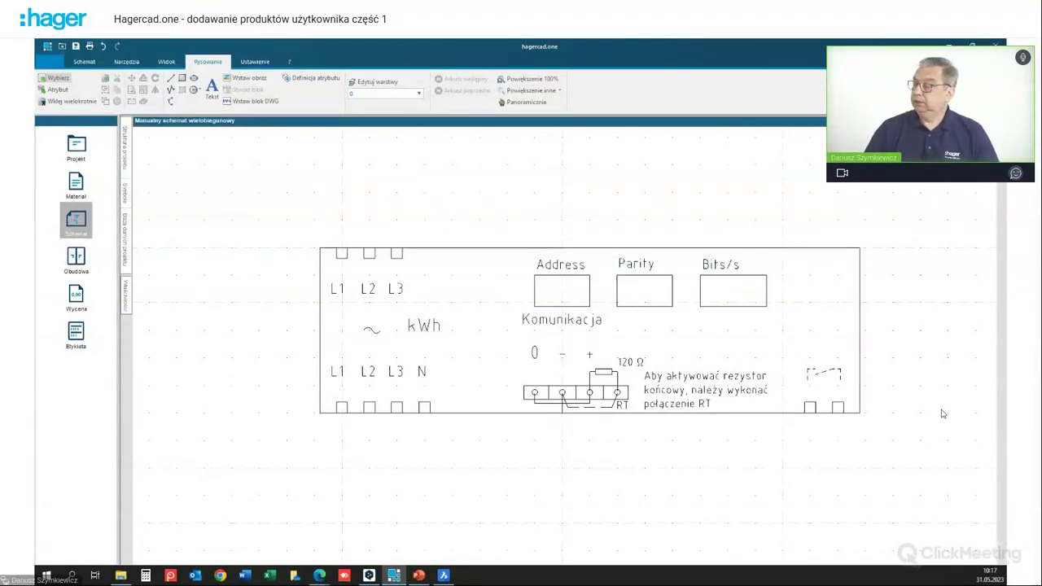
Step: Create a block from the whole cleaned-up meter drawing, with its base point at the upper L1 terminal, and save it as Licznik_test in DWG format
left_click_drag(912, 447, 268, 216)
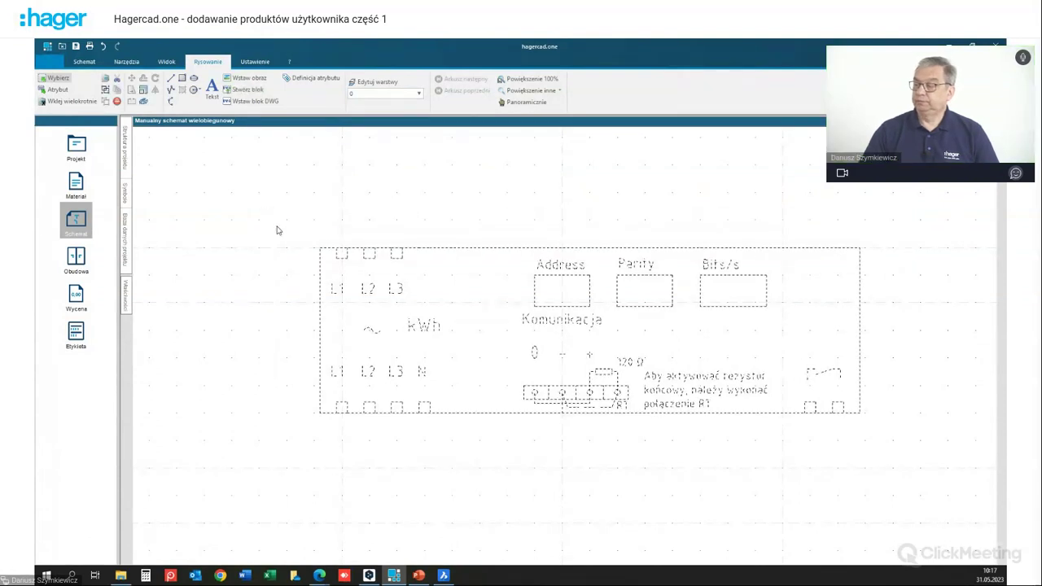
left_click(241, 95)
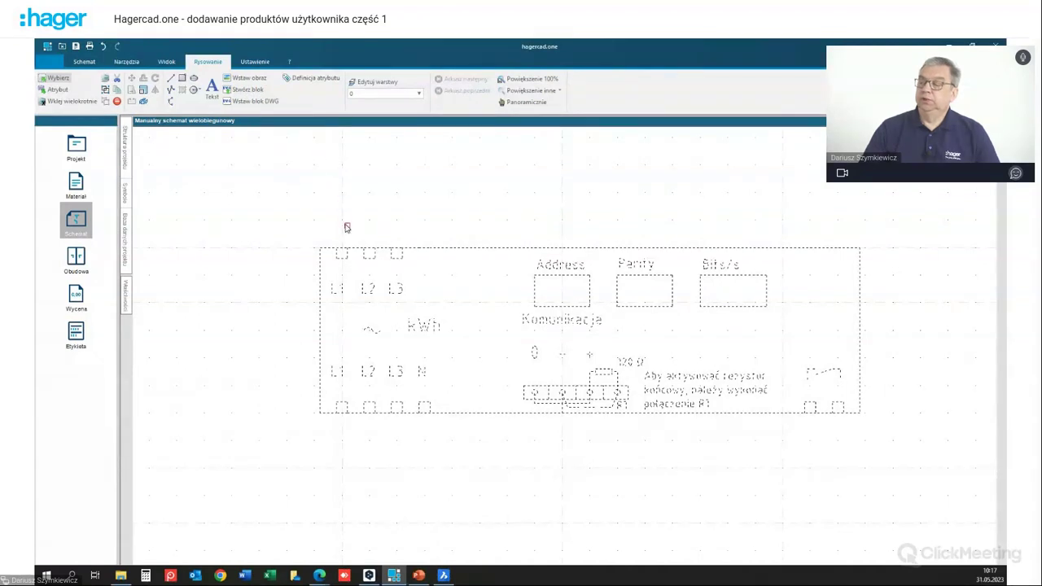
scroll(340, 225, "up", 4)
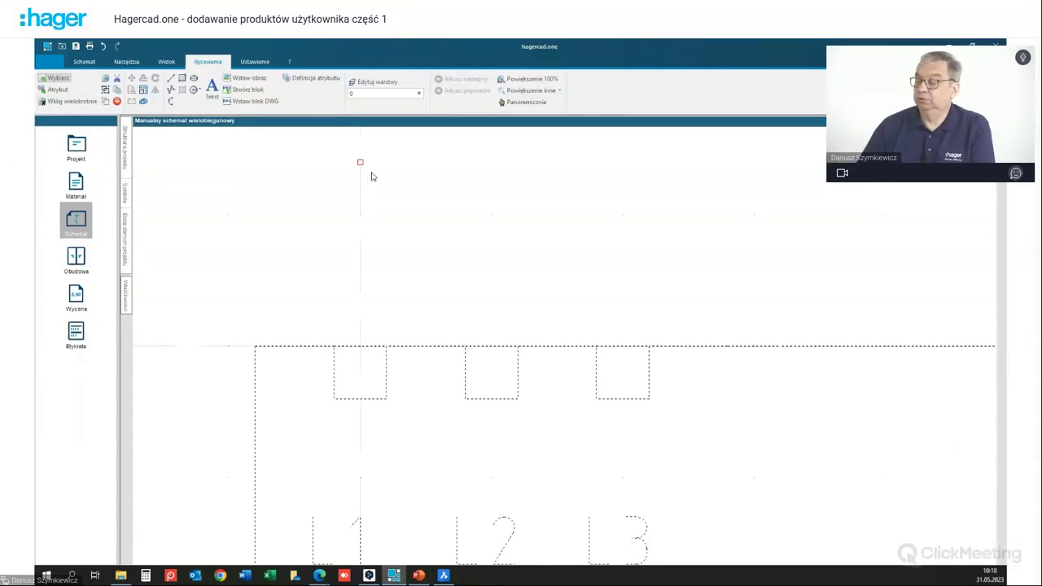
scroll(360, 338, "up", 2)
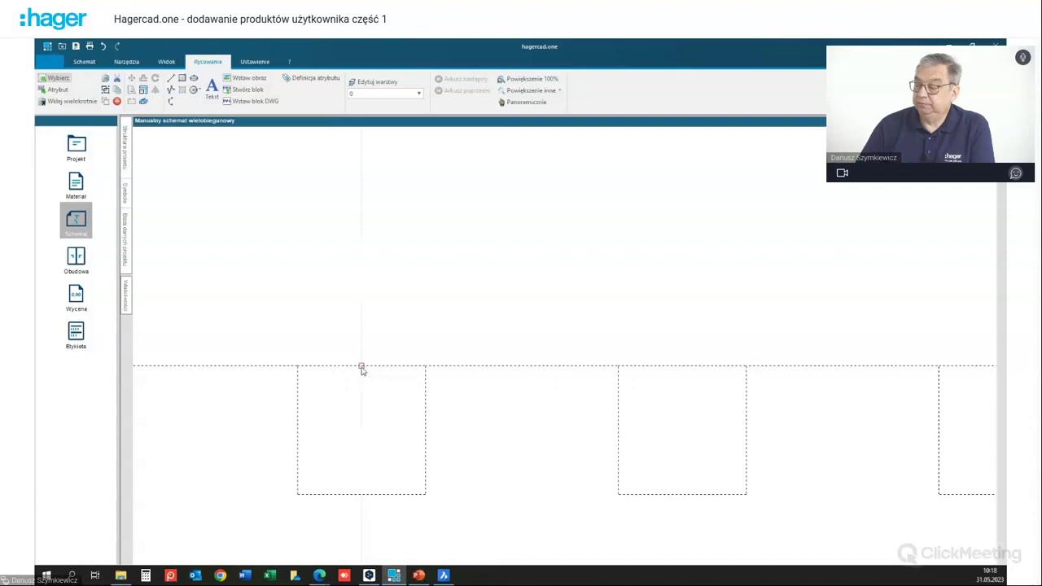
key("ctrl+s")
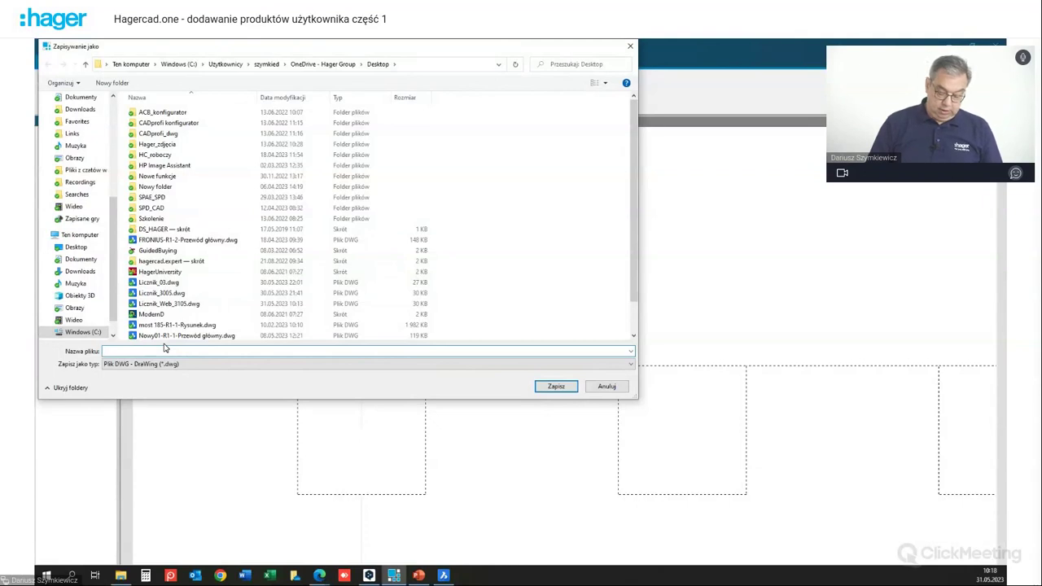
type("Li")
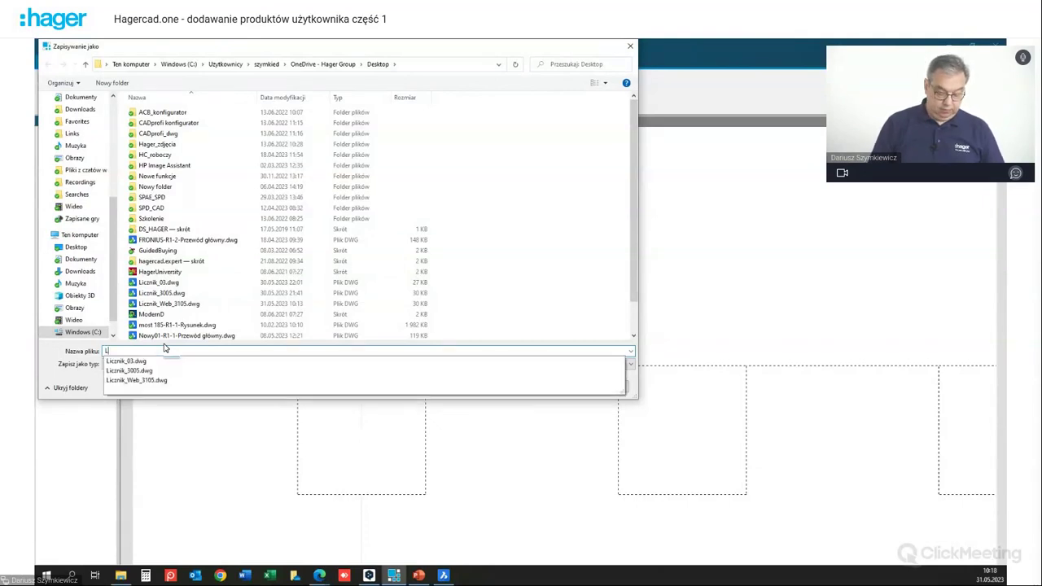
type("cznik_test")
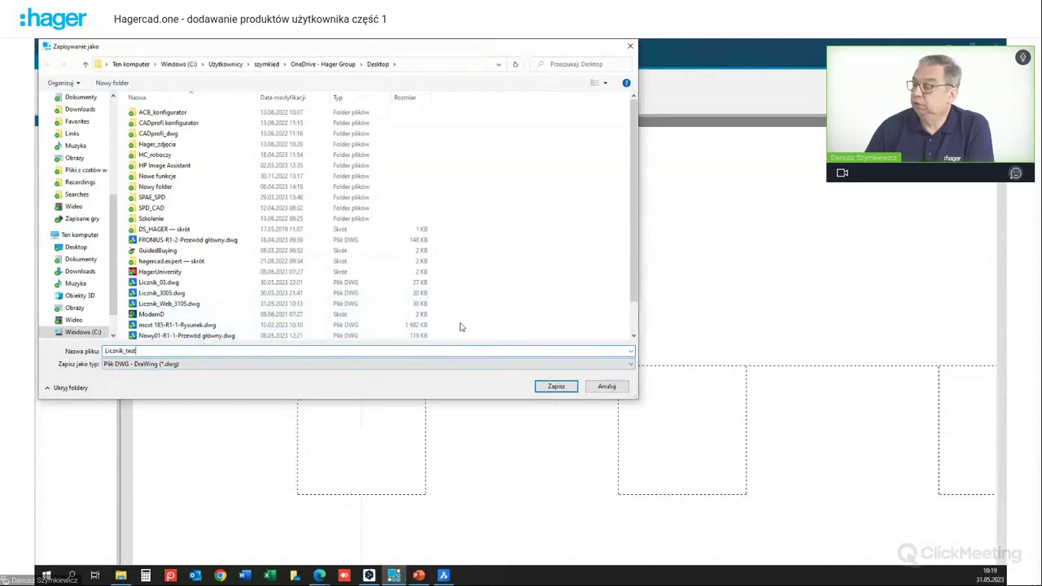
left_click(554, 388)
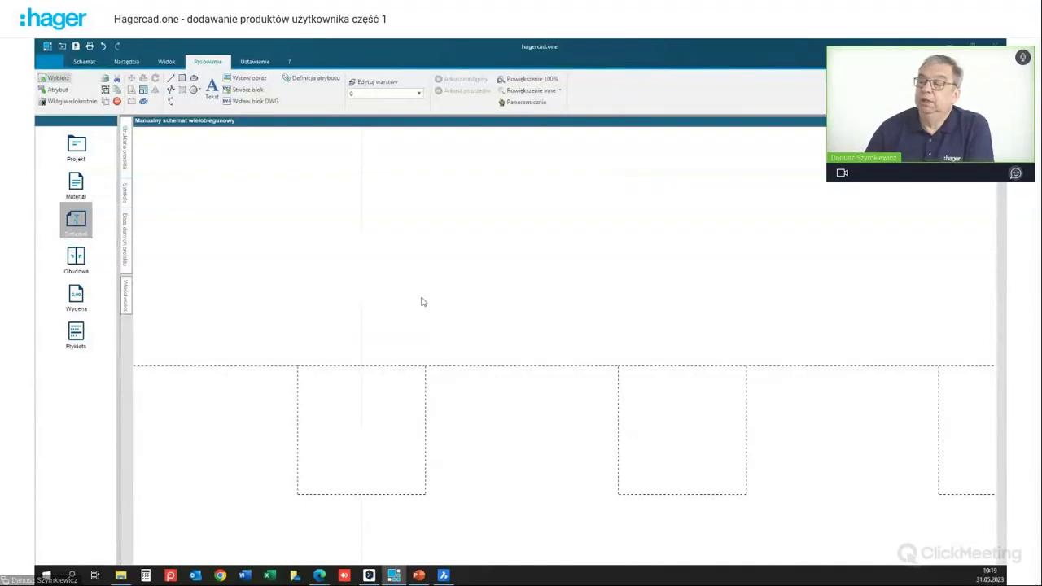
Step: Delete both meter drawings from the schematic sheet and return to the project list
scroll(402, 269, "down", 10)
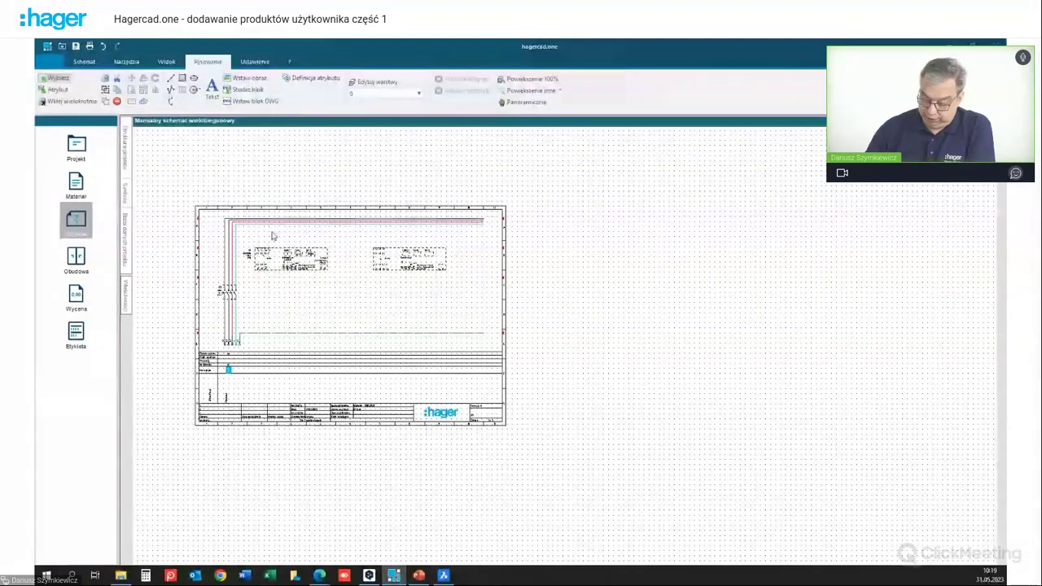
key("Delete")
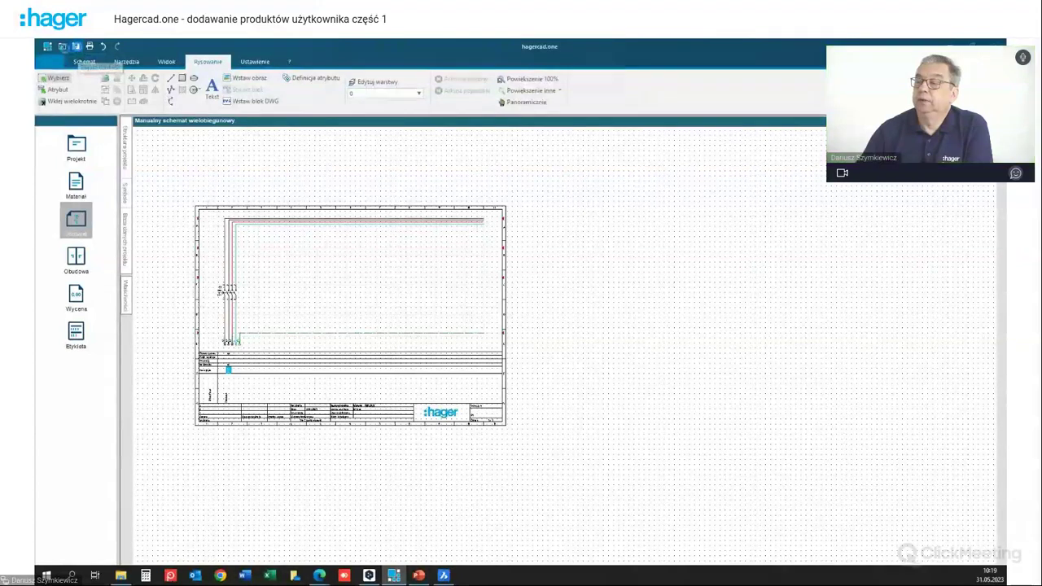
left_click(64, 47)
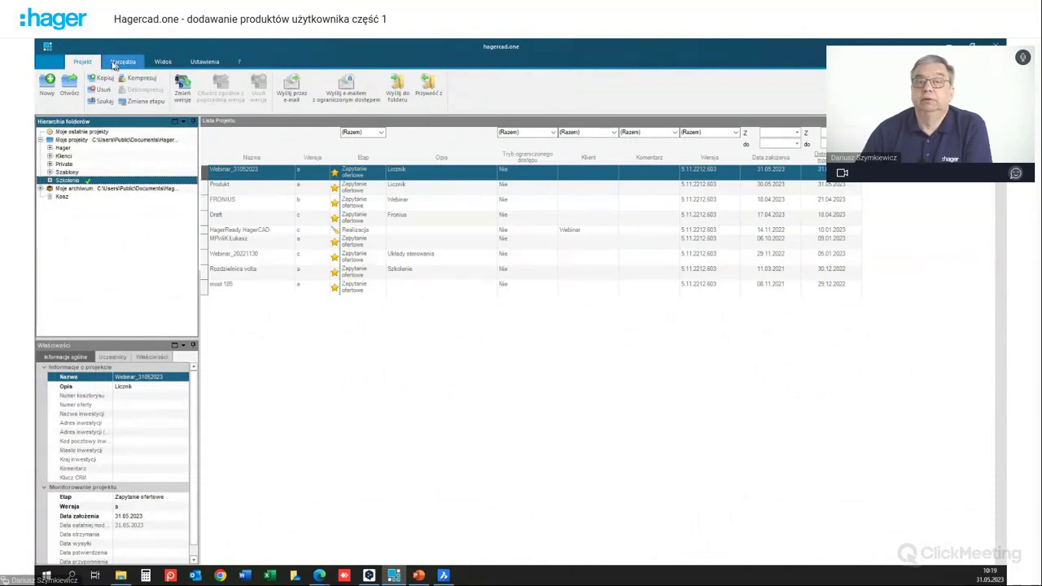
Step: Open the electrical symbol editor and maximize its window
left_click(113, 65)
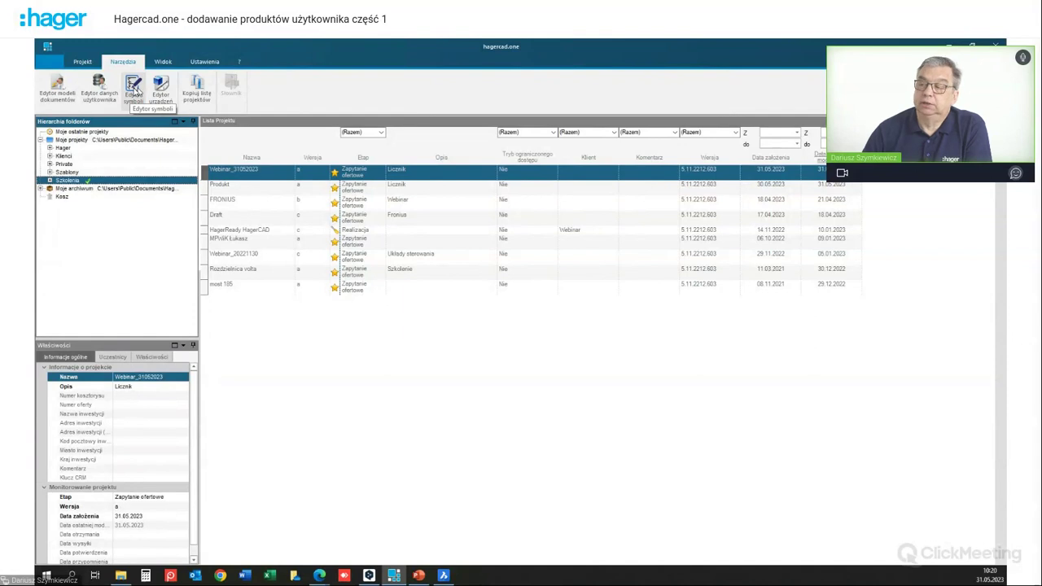
left_click(135, 91)
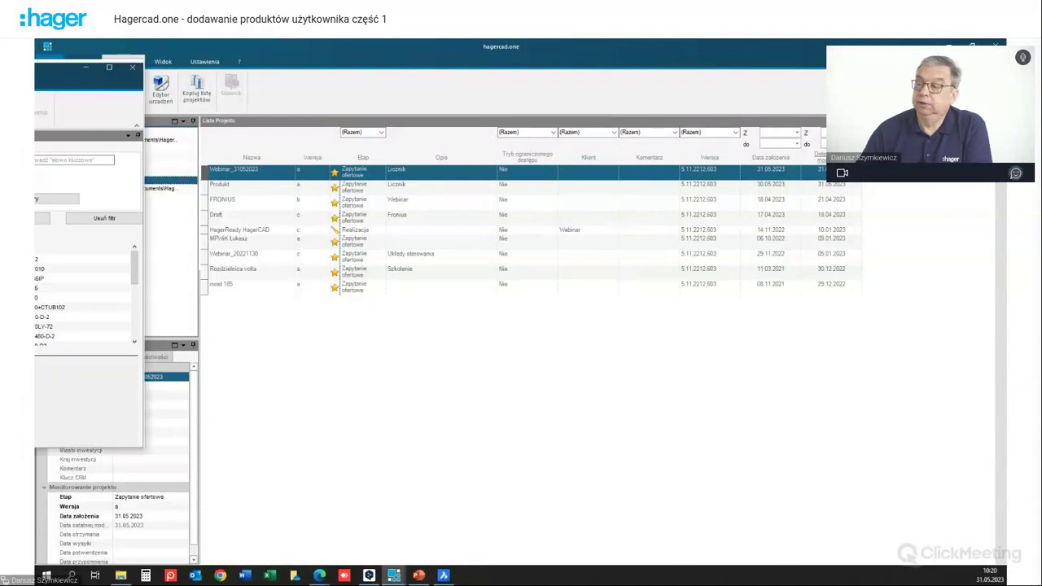
left_click_drag(263, 96, 537, 79)
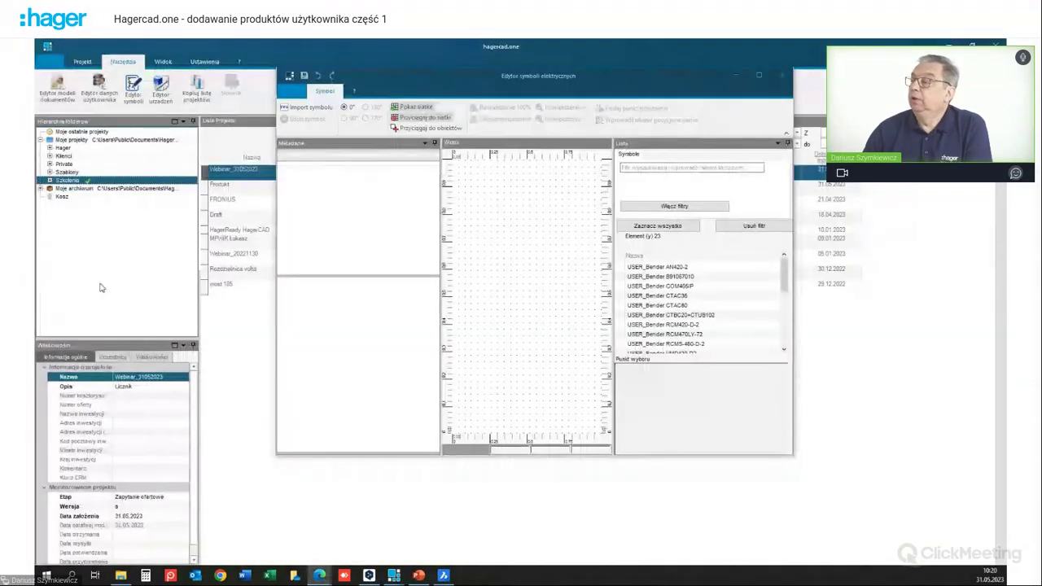
left_click(759, 76)
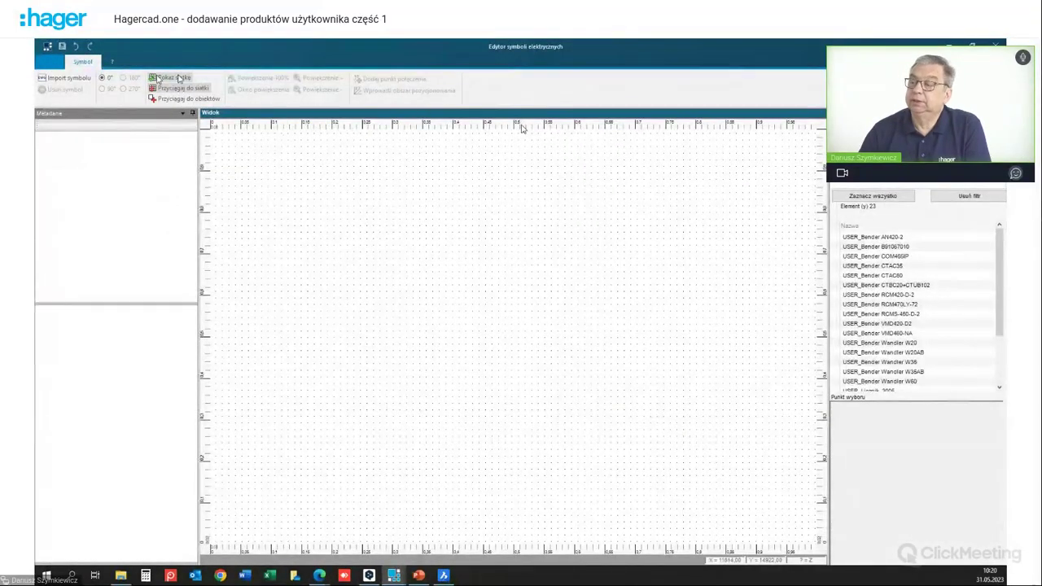
Step: Import Licznik_test.dwg as a new symbol, keeping the name Licznik_test
left_click(65, 80)
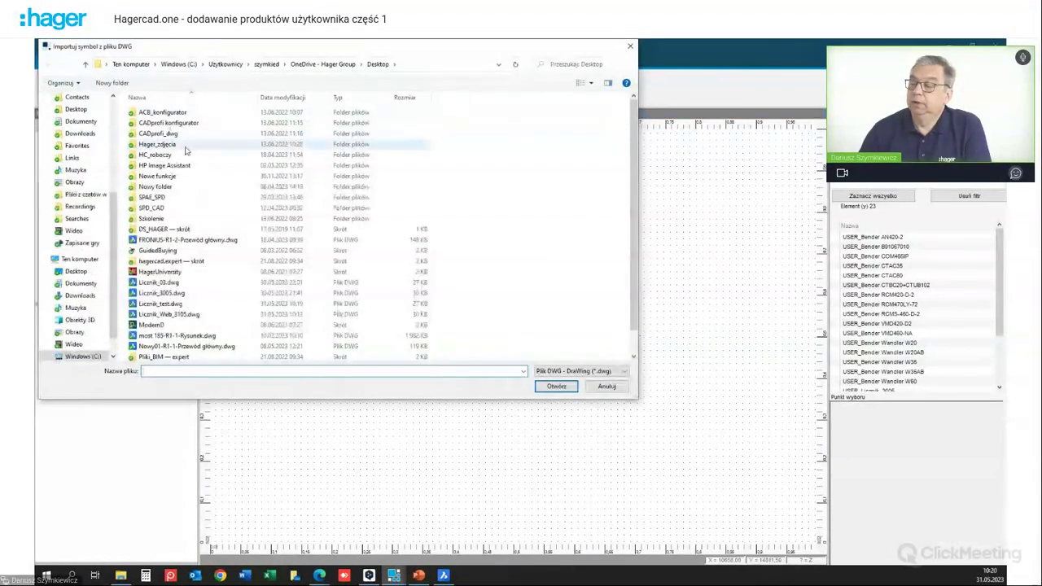
scroll(159, 159, "down", 1)
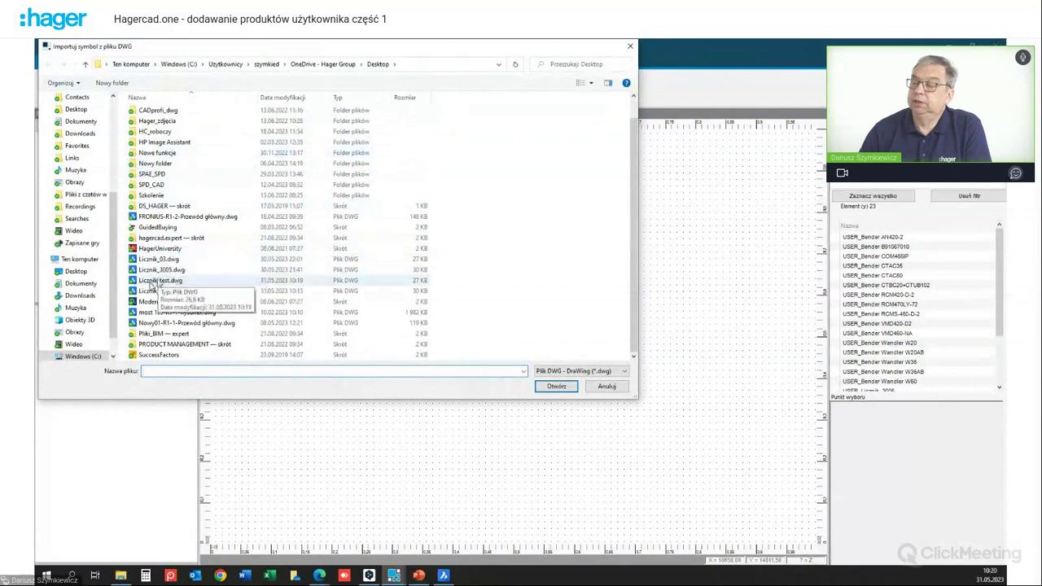
left_click(160, 282)
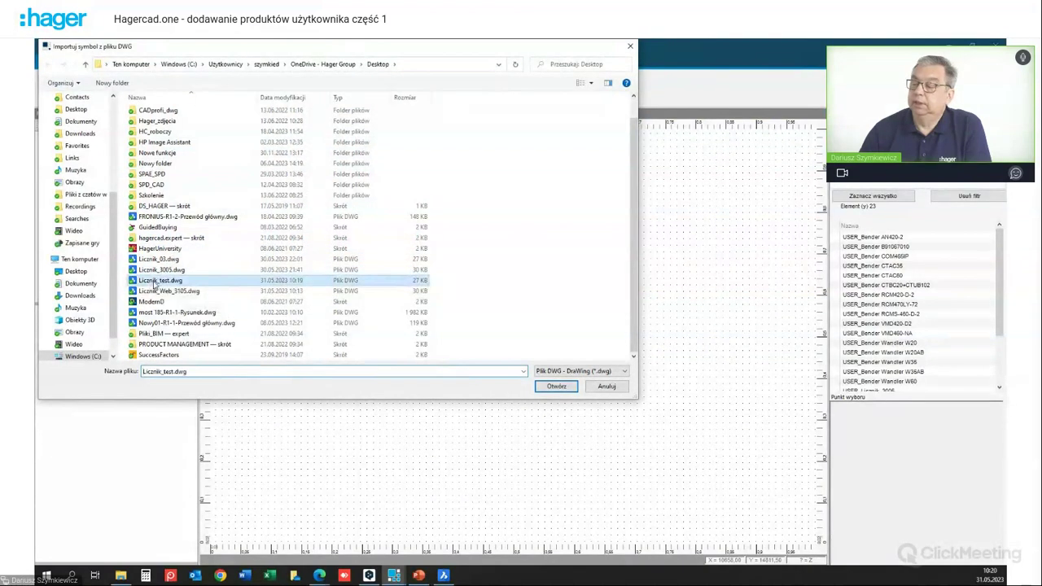
left_click(555, 387)
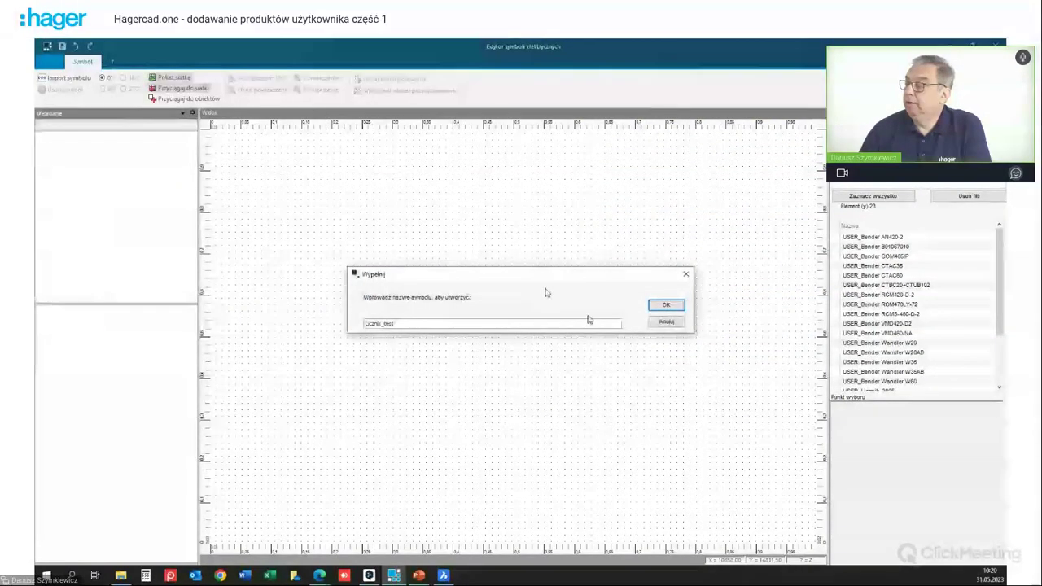
left_click(664, 306)
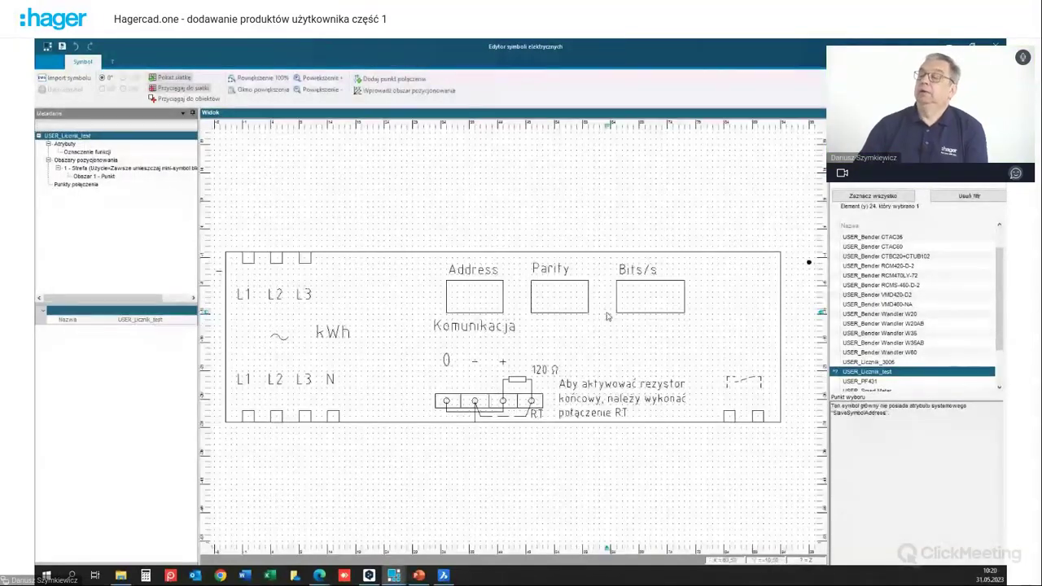
Step: Add connection points at the L1, L2 and L3 terminals on the meter symbol's upper edge
scroll(417, 194, "down", 2)
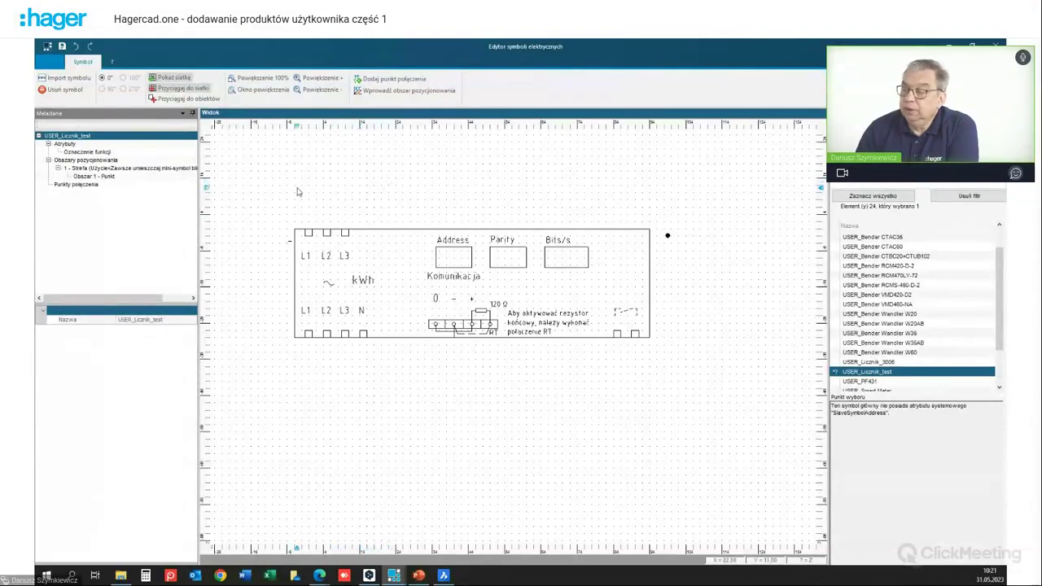
scroll(326, 186, "up", 1)
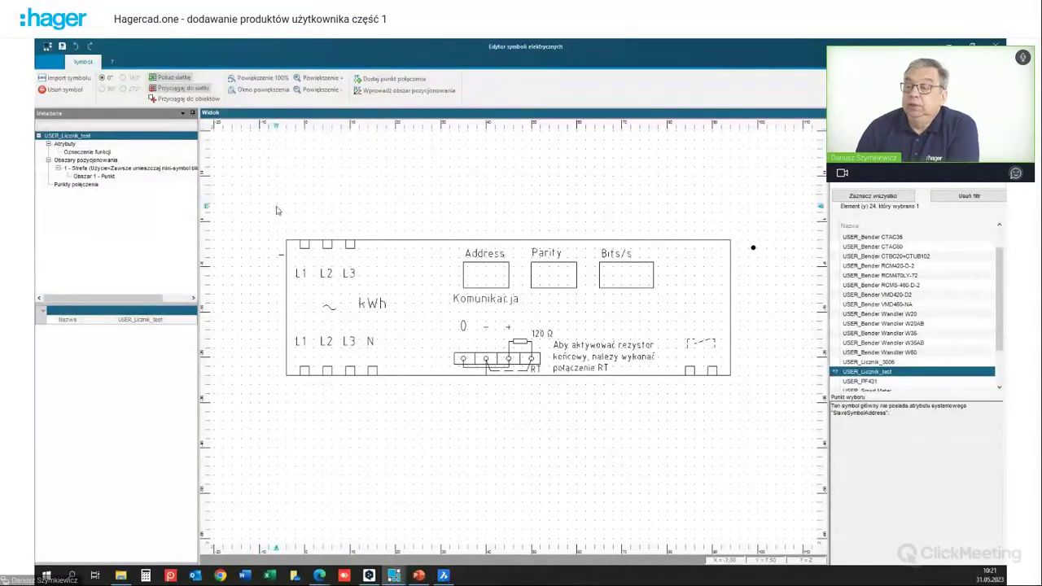
left_click(372, 80)
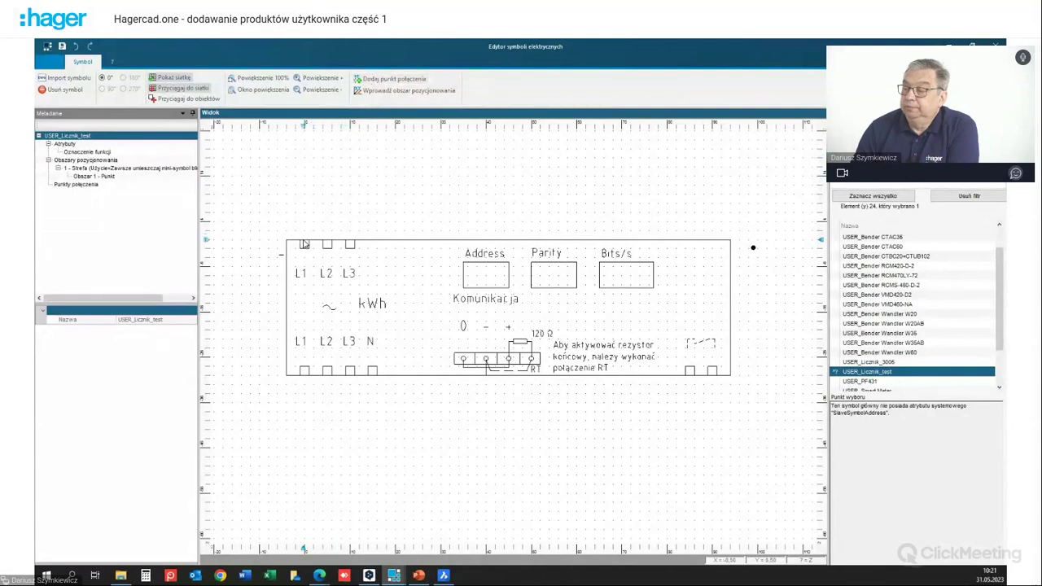
scroll(304, 244, "up", 1)
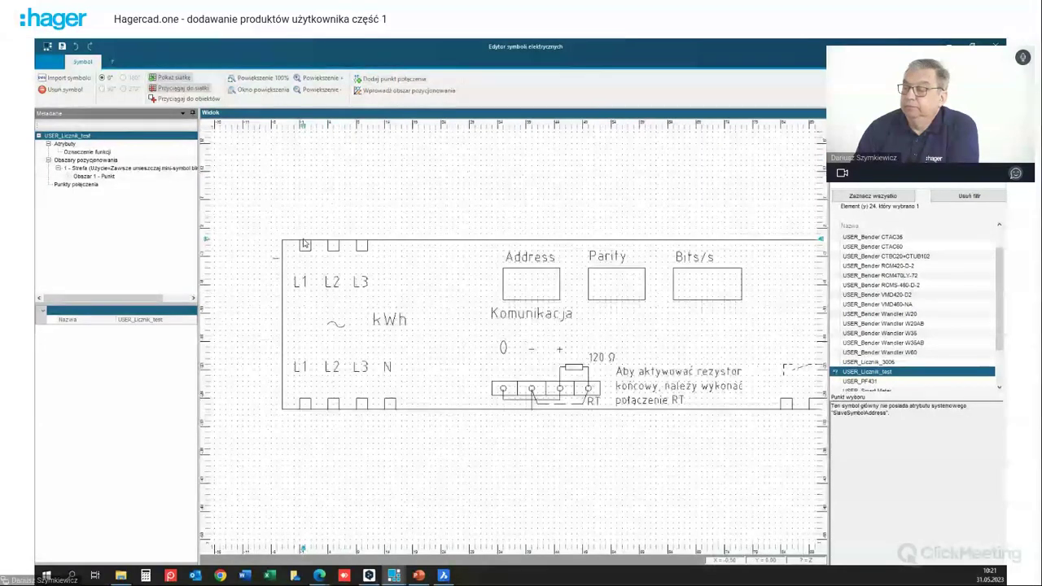
left_click(379, 80)
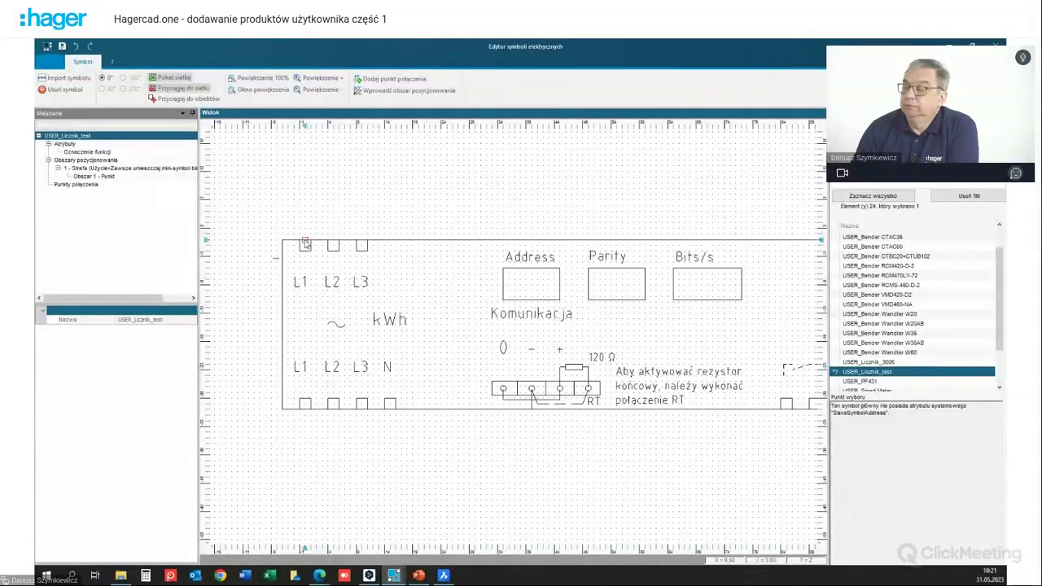
left_click(305, 244)
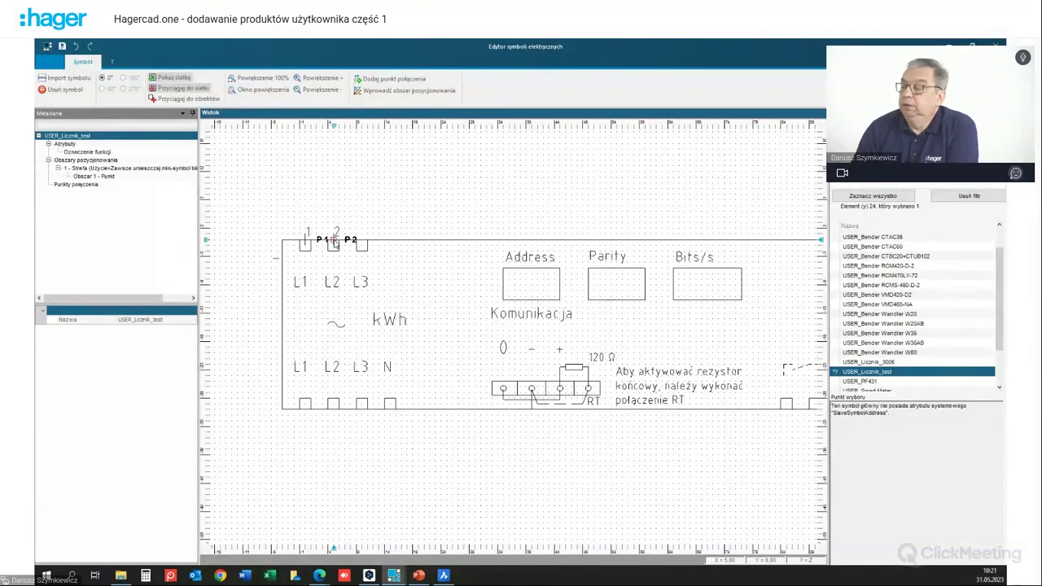
left_click(362, 243)
scroll(361, 243, "up", 2)
scroll(310, 318, "down", 1)
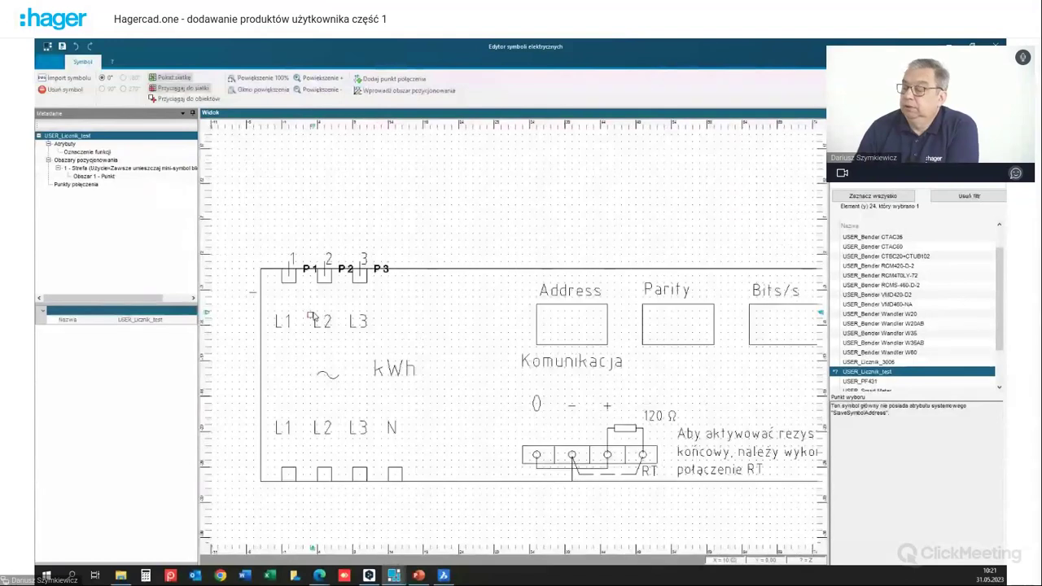
scroll(310, 318, "up", 1)
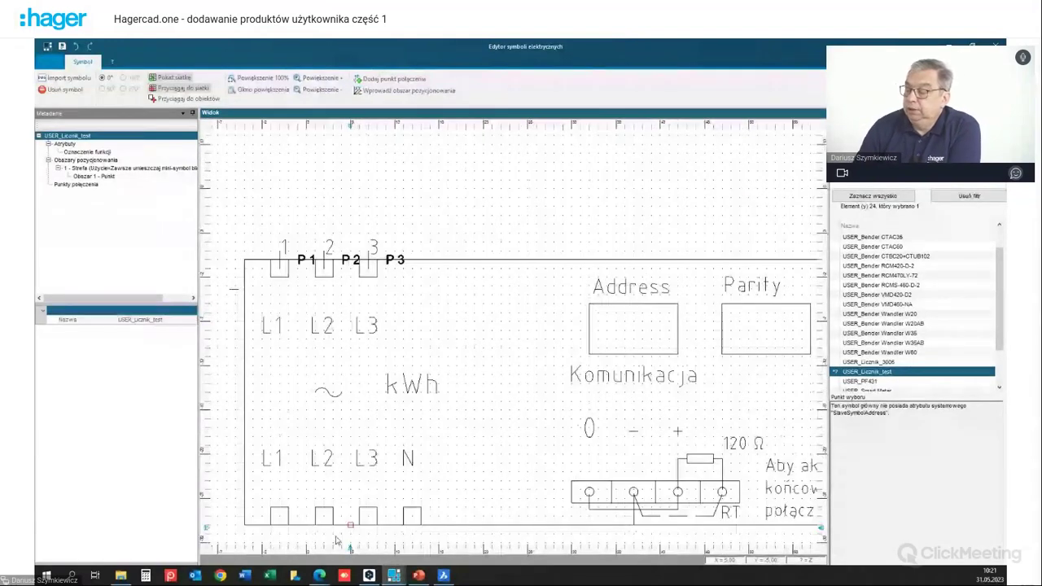
Step: Add connection points at the L1, L2, L3 and N terminals on the meter symbol's lower edge
left_click(280, 529)
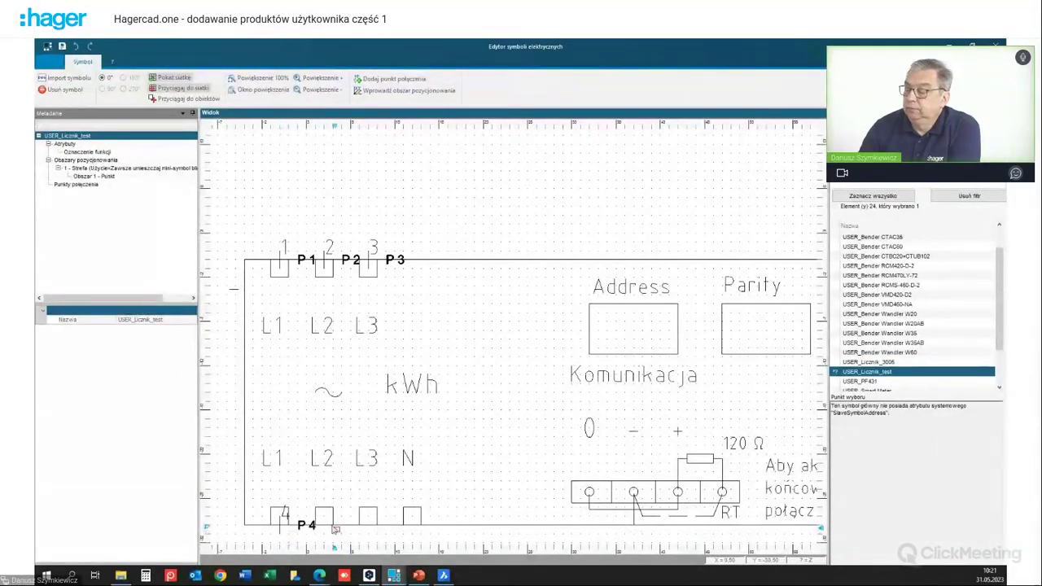
left_click(327, 529)
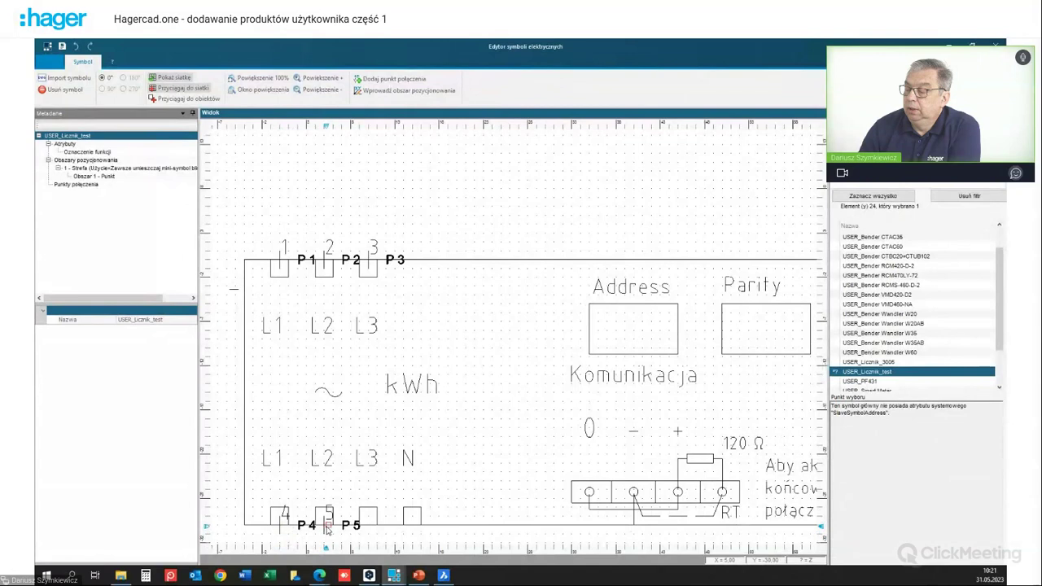
left_click(369, 528)
left_click(411, 527)
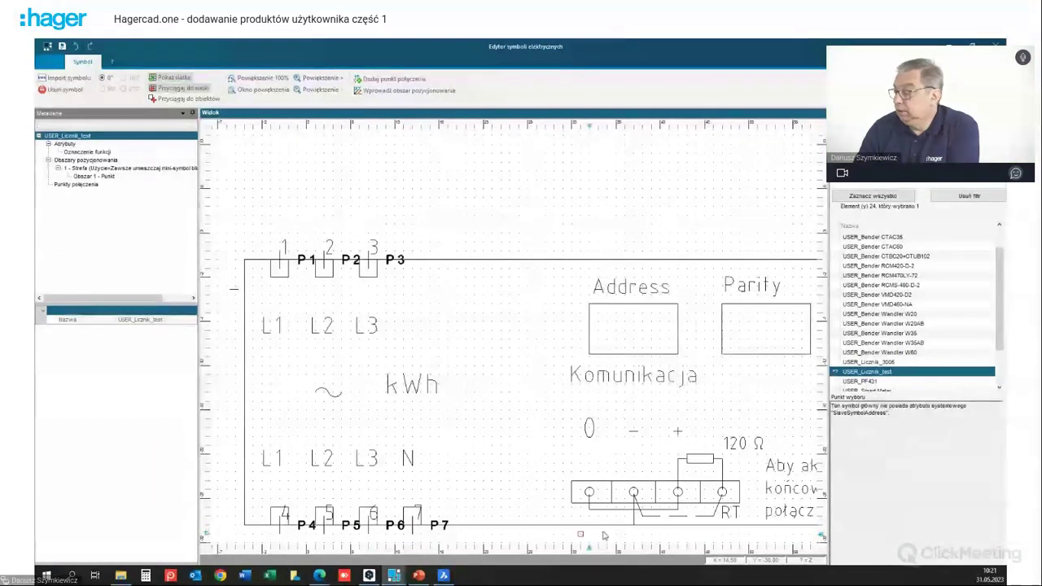
Step: Add connection points on the lower edge beneath the communication minus terminal and at the two terminals below the dashed contact
left_click(635, 528)
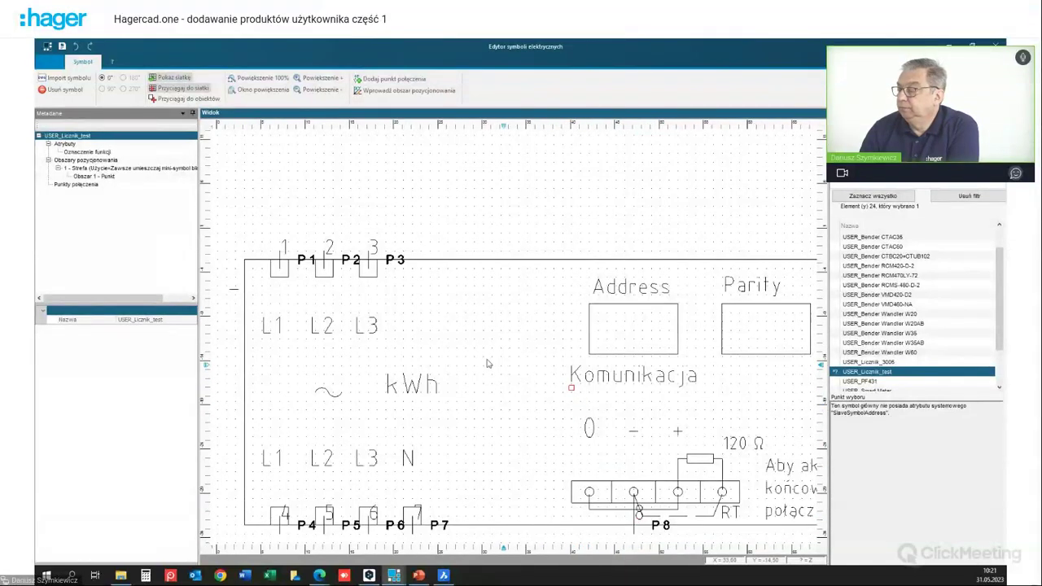
scroll(487, 364, "down", 1)
scroll(652, 439, "down", 3)
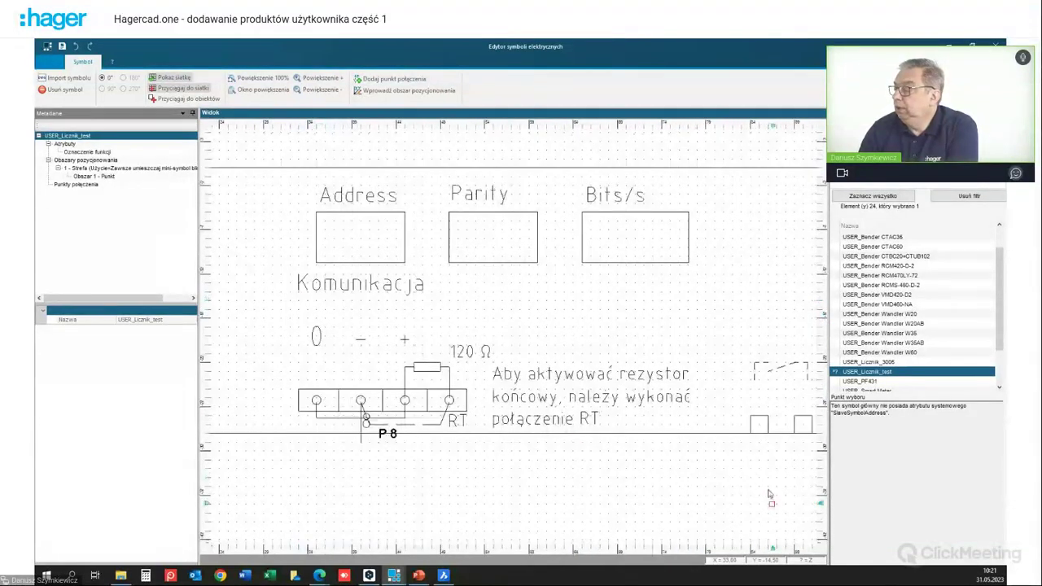
left_click(761, 440)
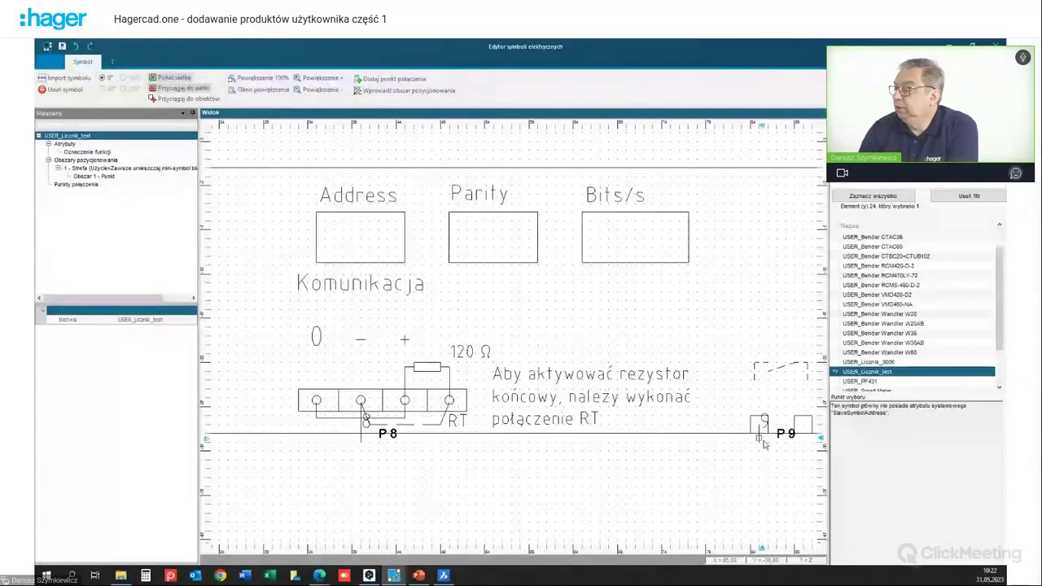
left_click(804, 437)
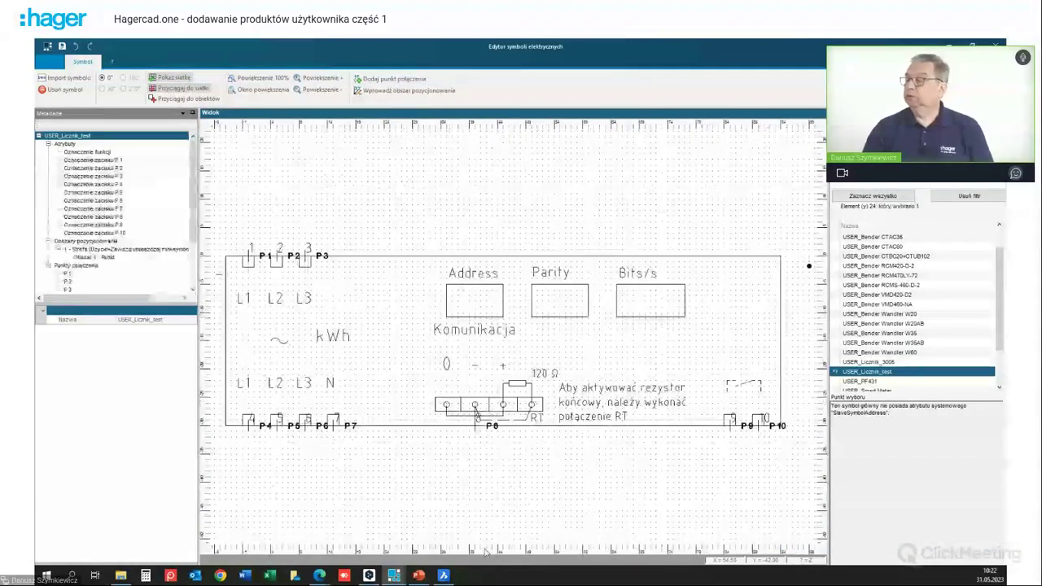
scroll(509, 529, "down", 2)
scroll(496, 521, "up", 1)
scroll(504, 488, "down", 1)
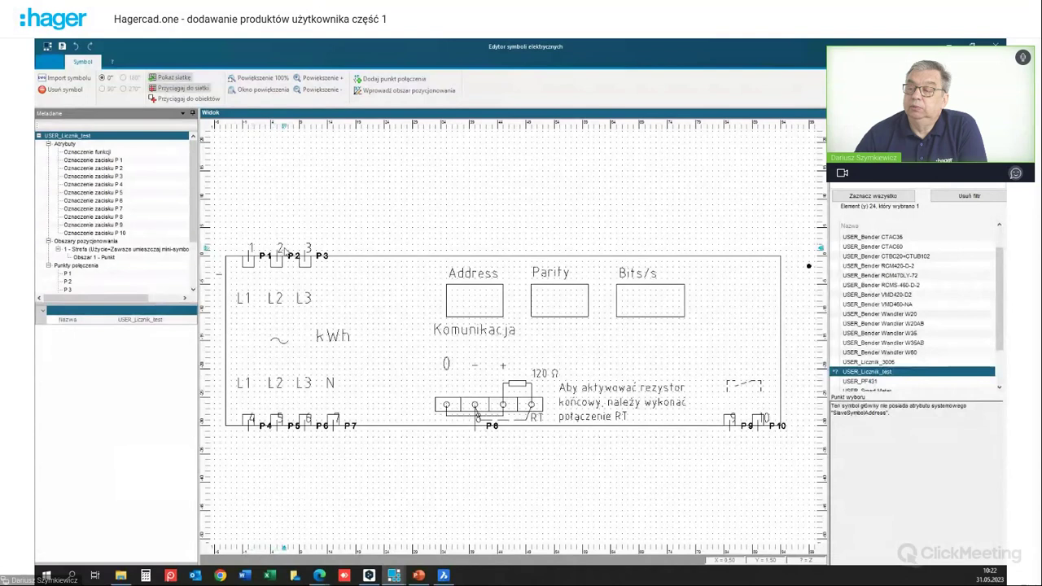
Step: Clear the default values of the terminal designations for connection points P1, P2 and P3
left_click(86, 160)
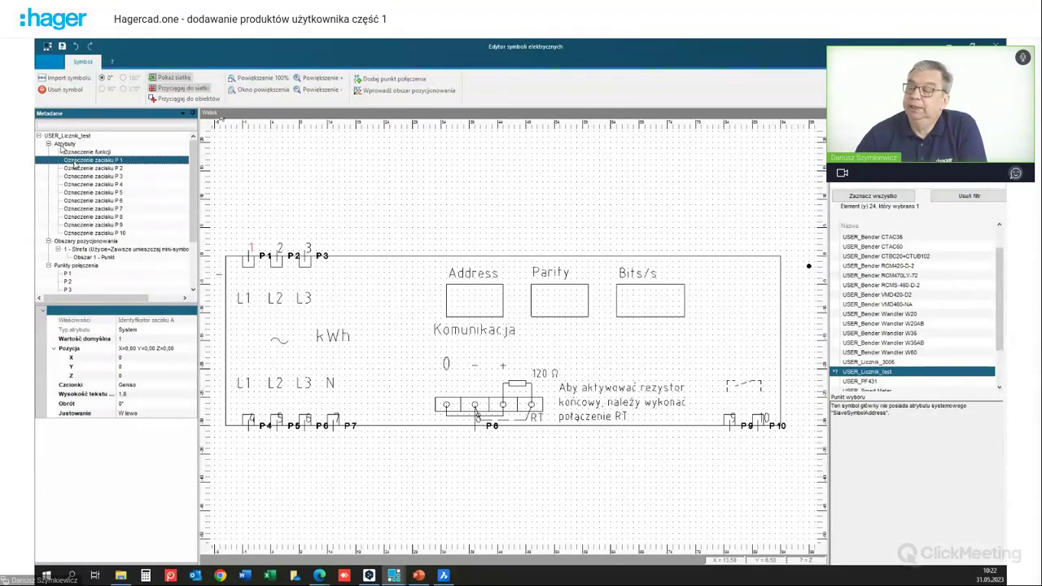
left_click(258, 263)
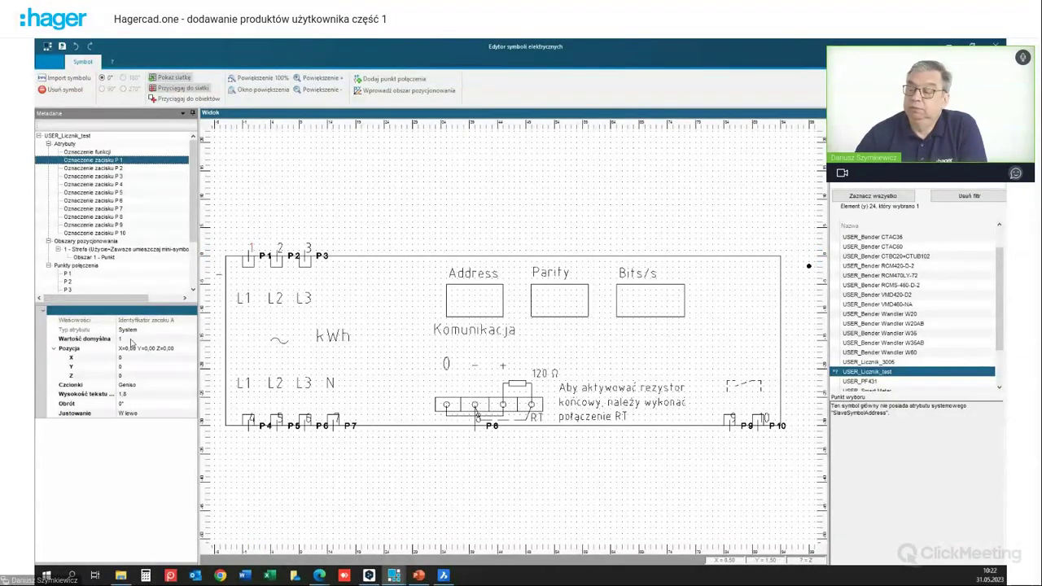
left_click(130, 342)
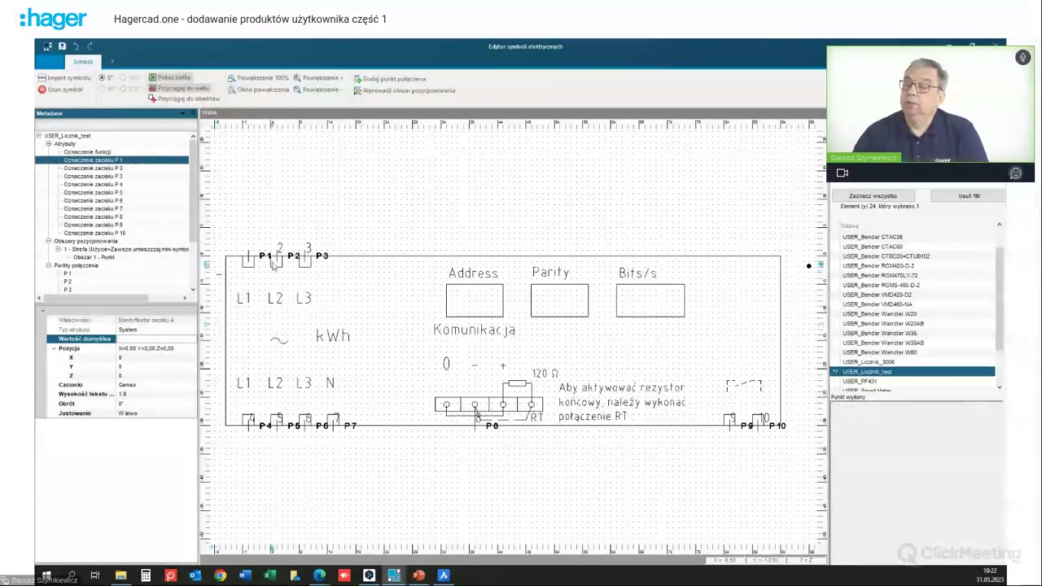
left_click(113, 169)
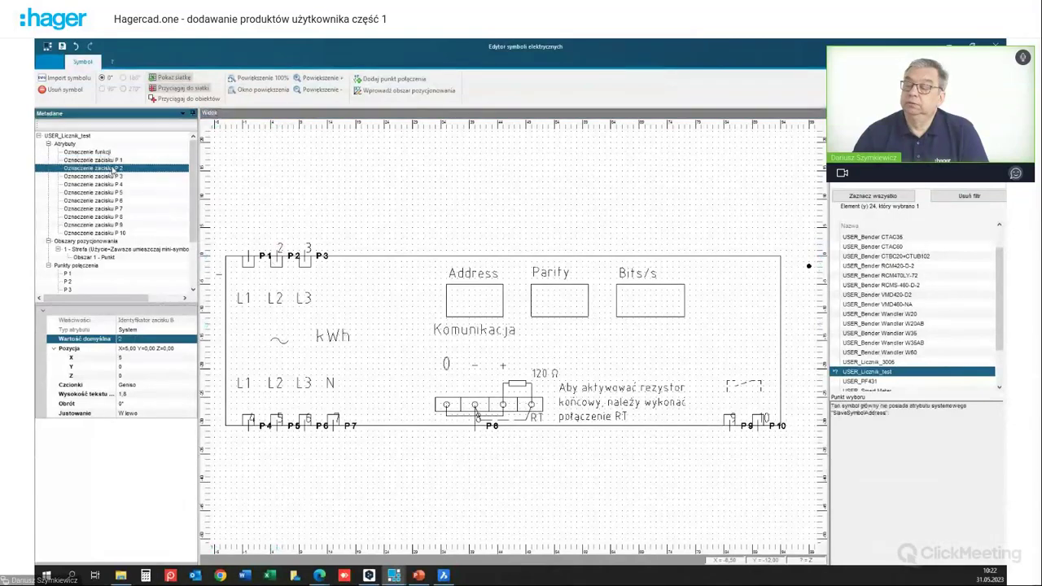
left_click(124, 340)
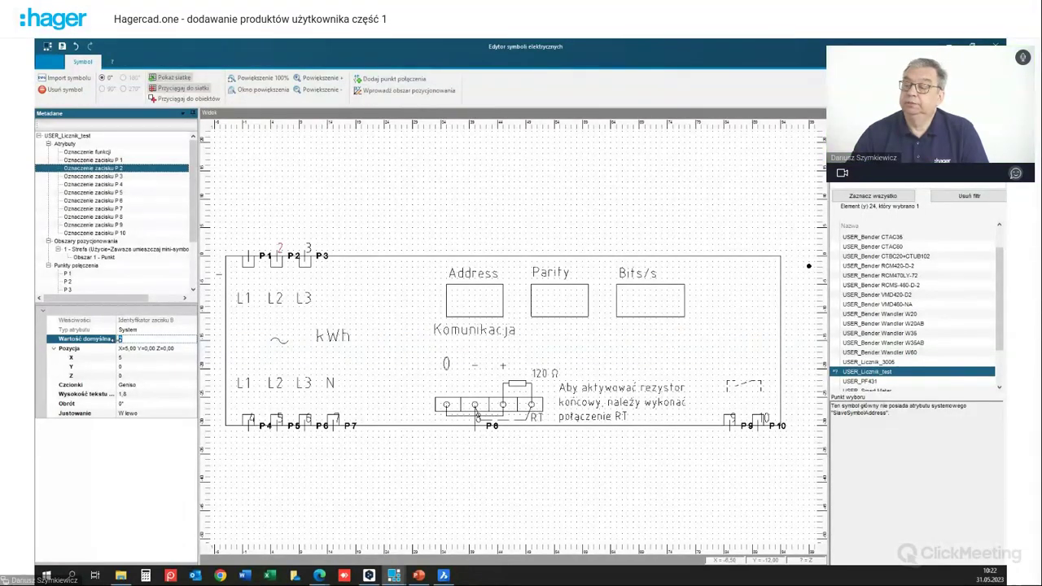
key("Return")
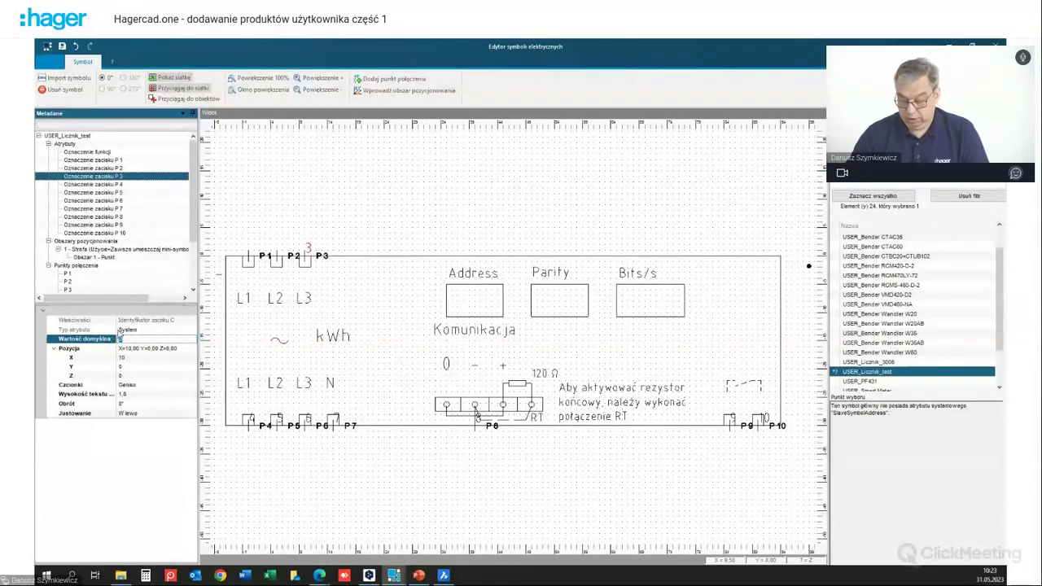
Step: Clear the default values of the terminal designations for connection points P4, P5, P6 and P7
left_click(99, 185)
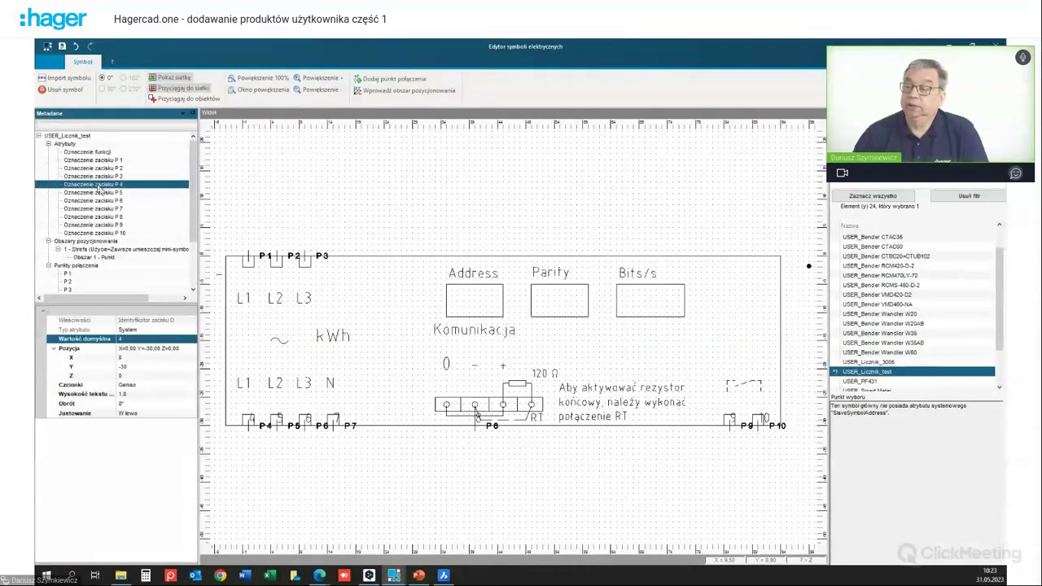
left_click(132, 340)
key("BackSpace")
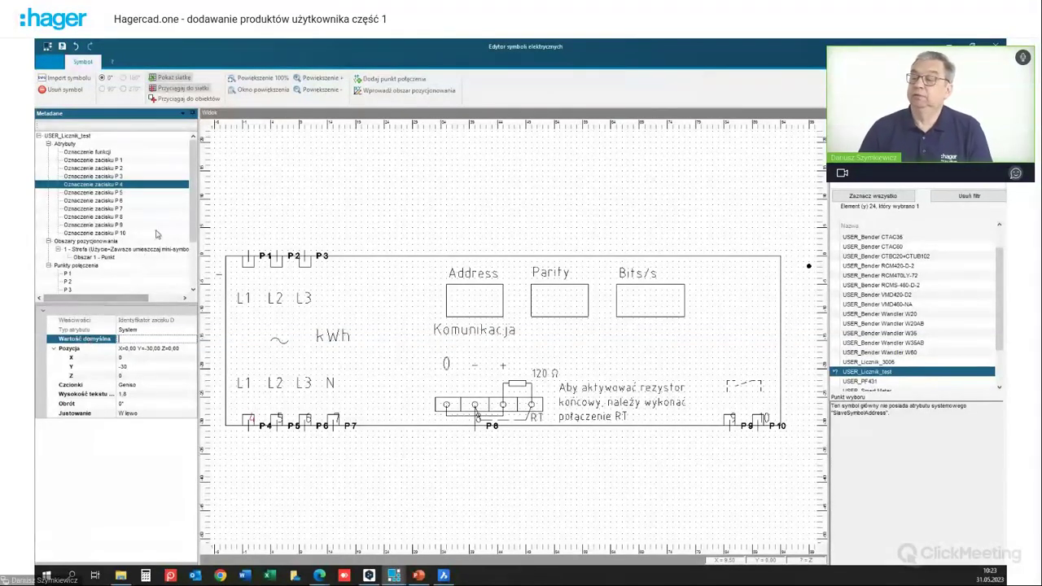
left_click(114, 193)
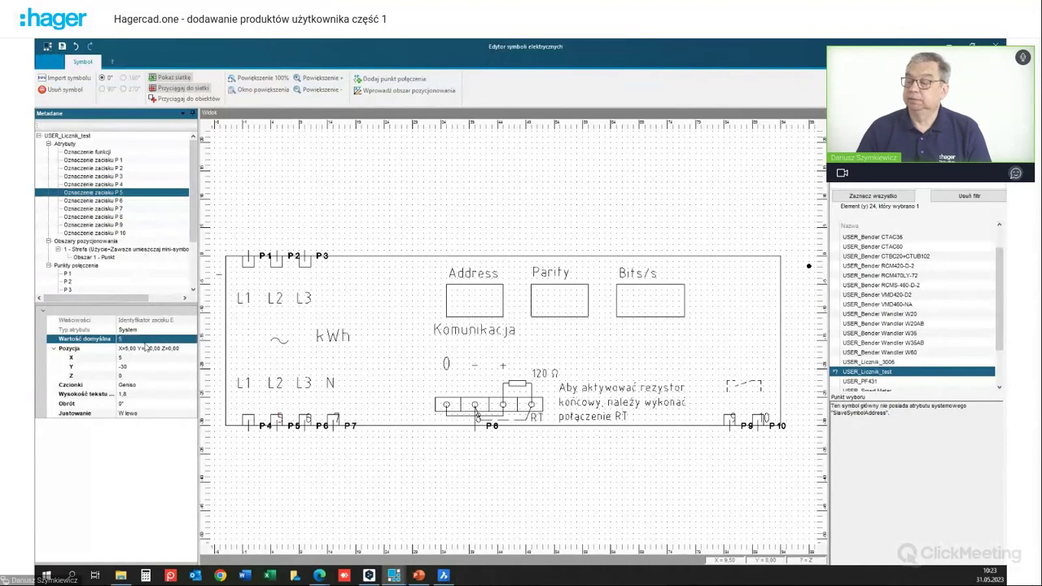
left_click(120, 341)
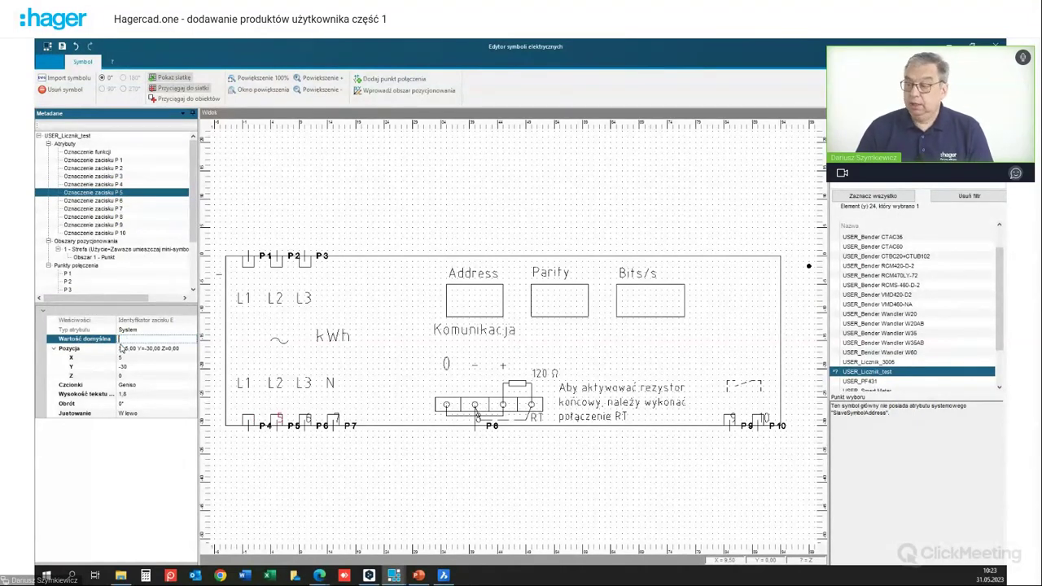
left_click(115, 201)
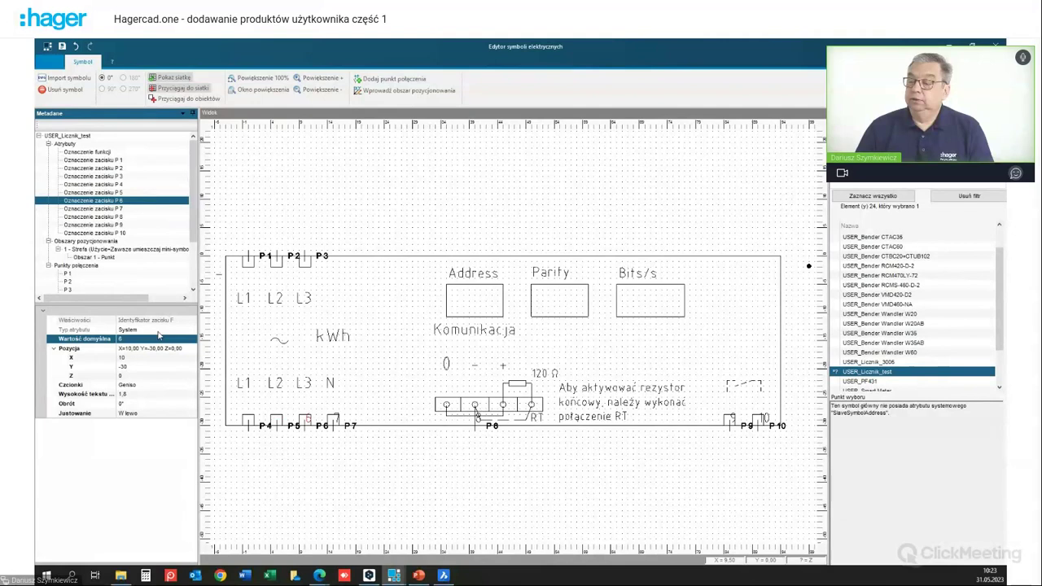
left_click(121, 340)
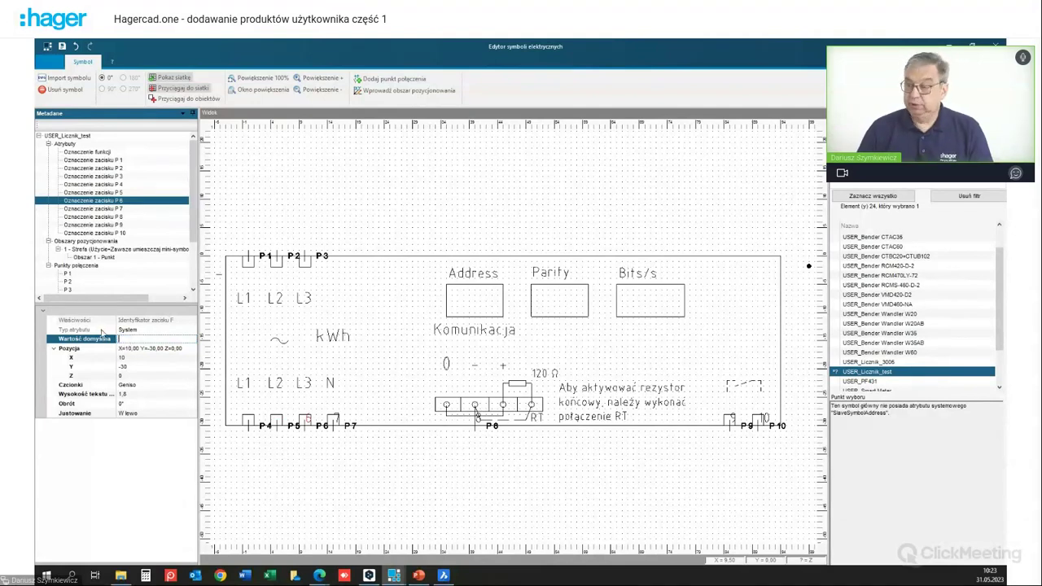
left_click(103, 209)
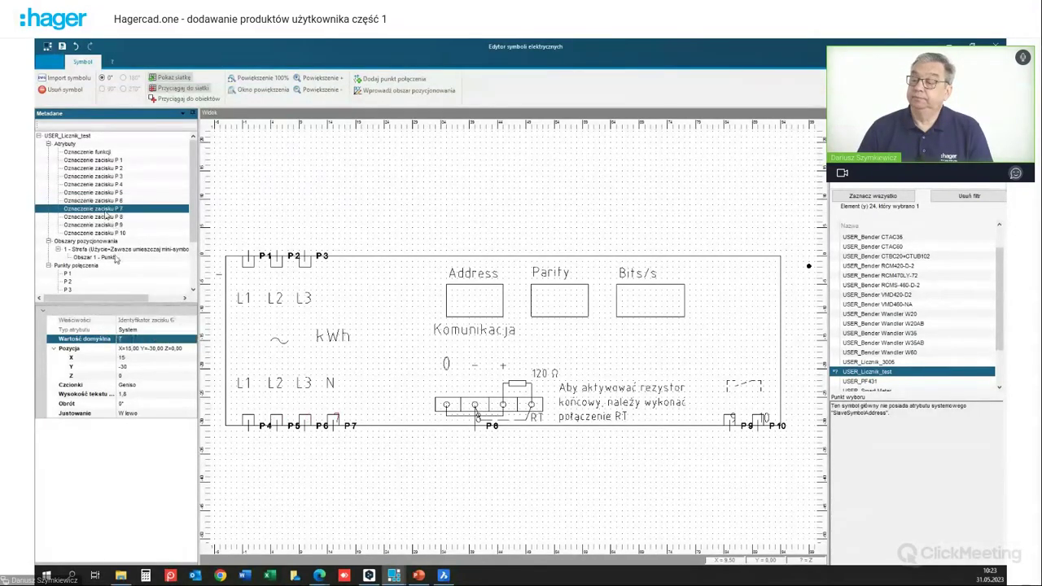
left_click(126, 340)
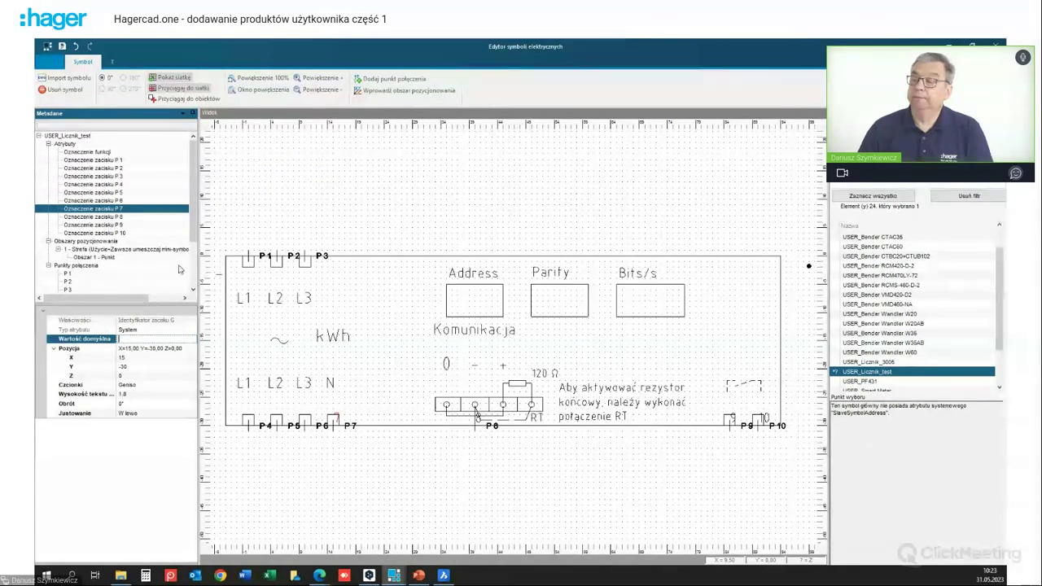
Step: Clear the default values of the terminal designations for connection points P8, P9 and P10
left_click(108, 217)
left_click(132, 340)
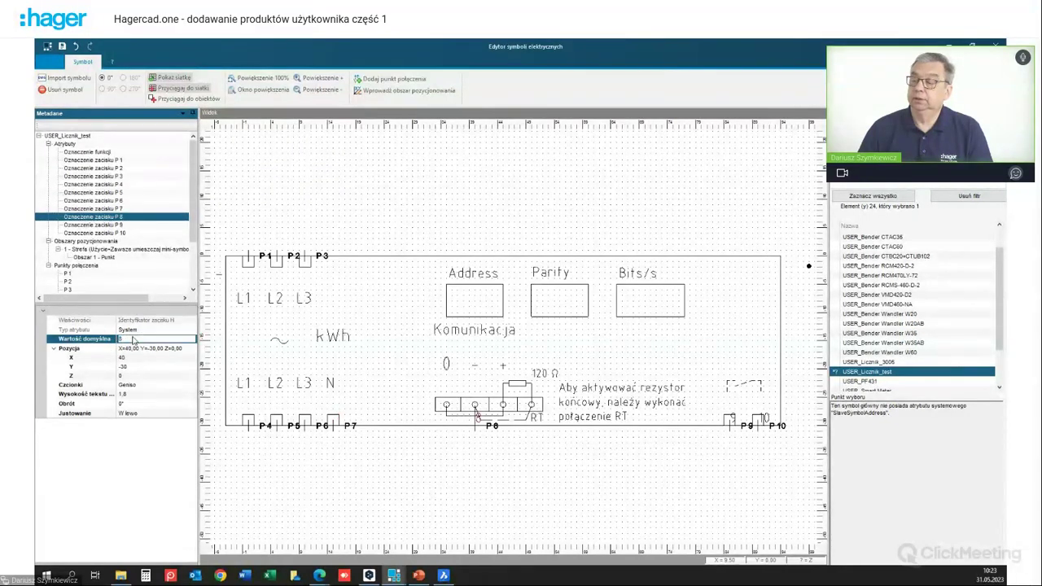
left_click(206, 316)
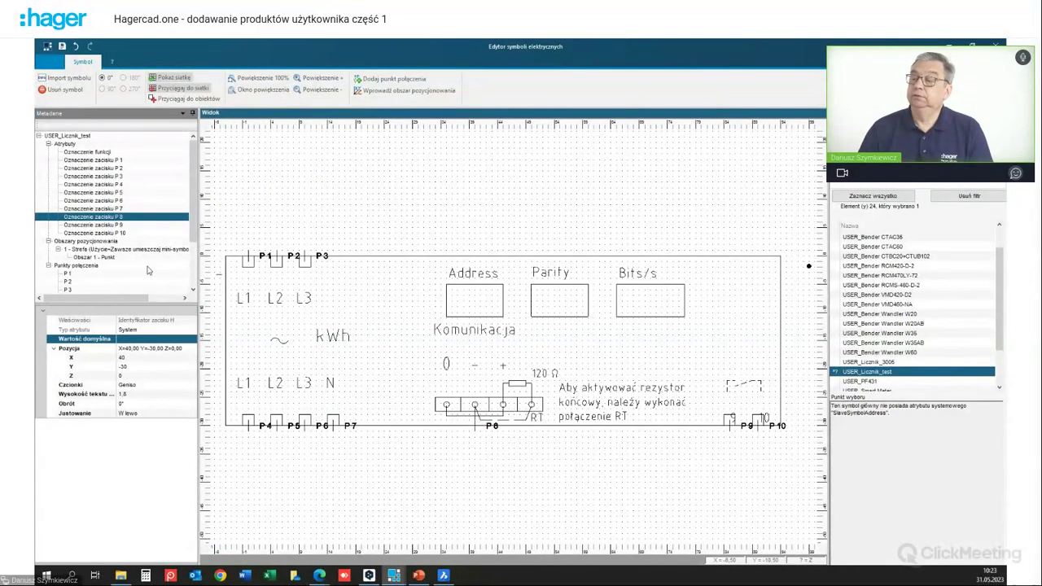
left_click(105, 226)
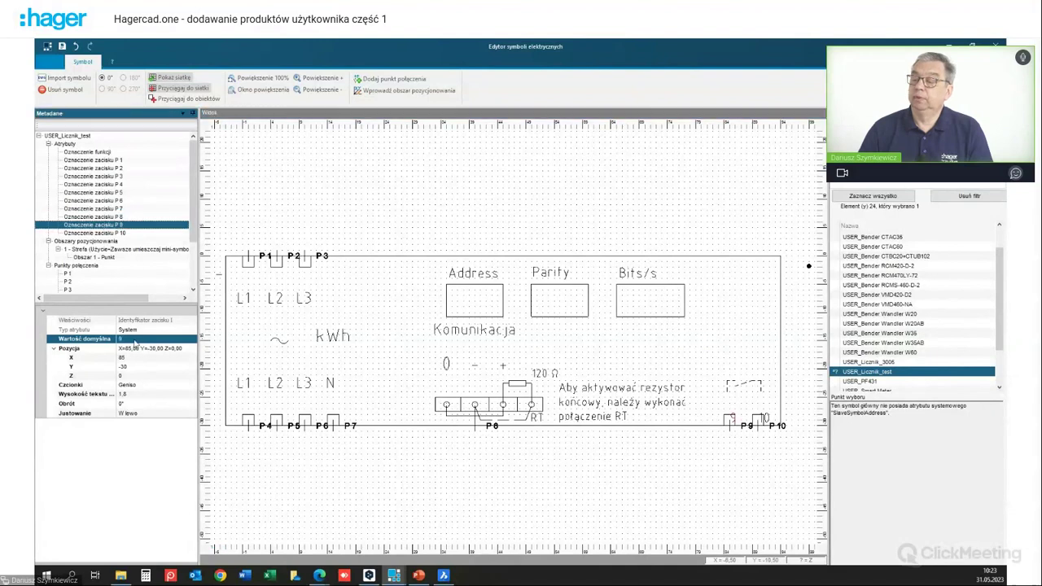
left_click(131, 341)
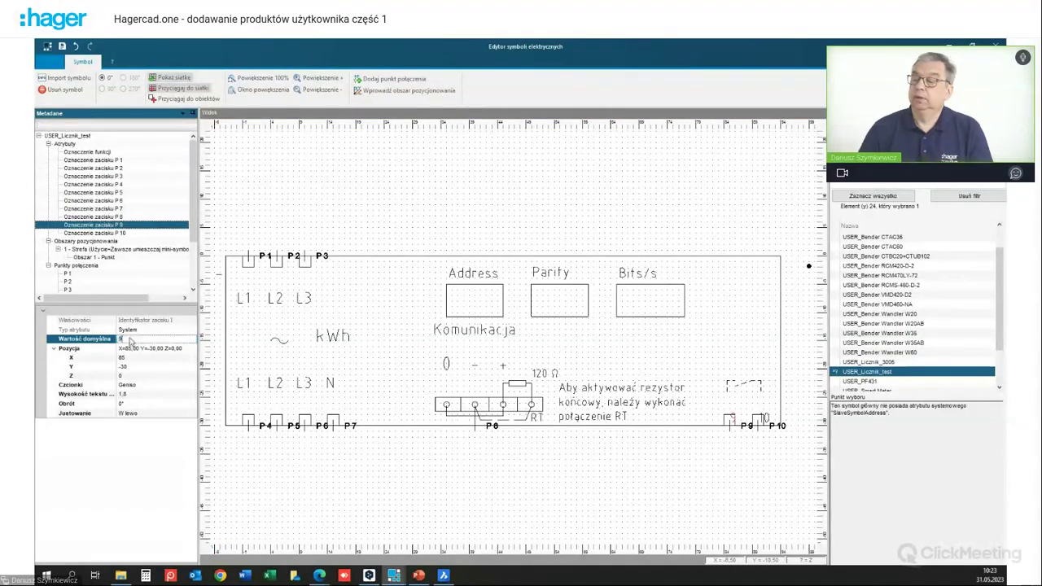
left_click(96, 233)
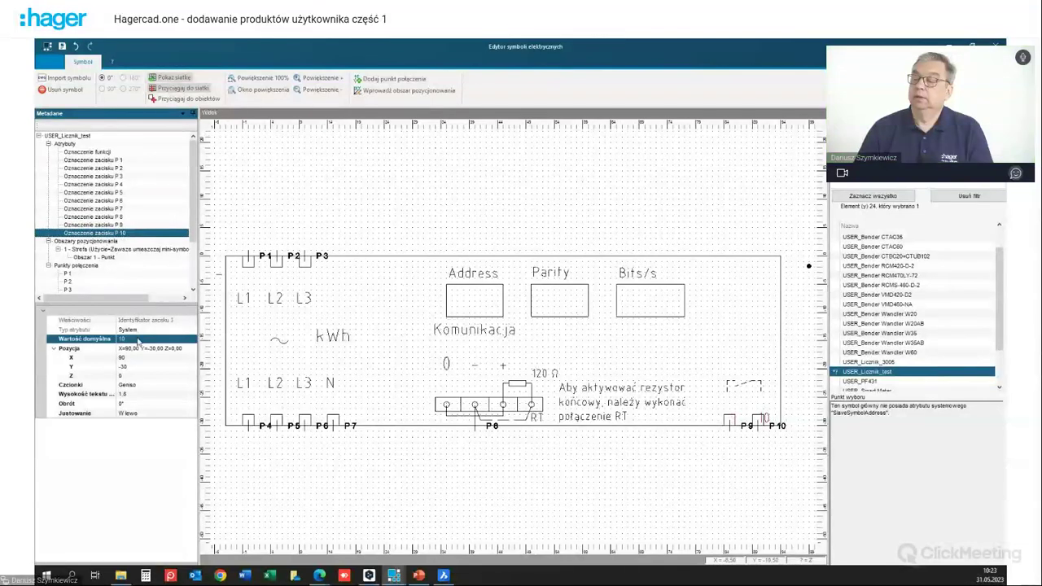
left_click(130, 338)
left_click(222, 363)
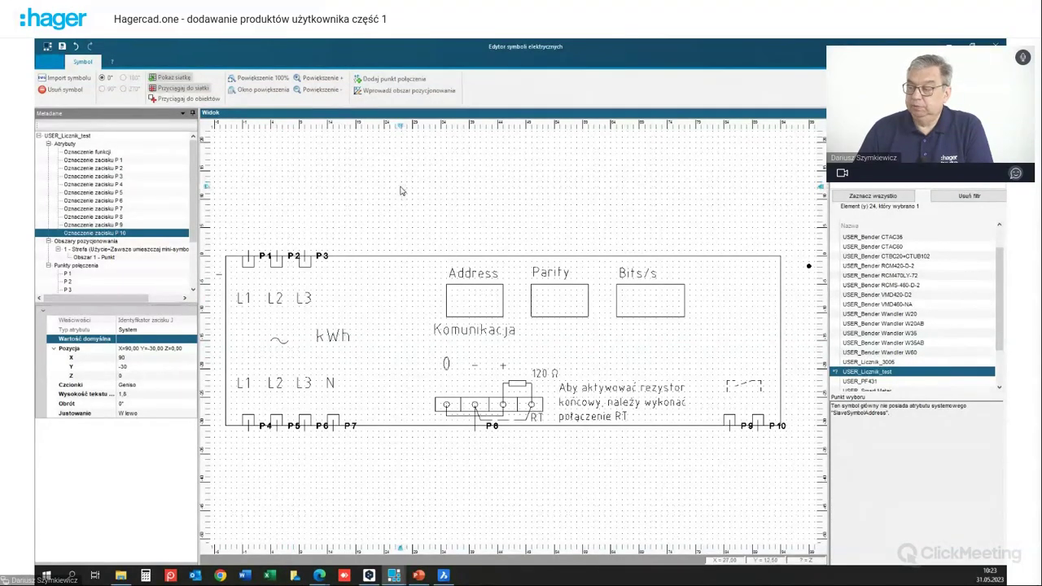
Step: Set the default value of the symbol's function designation attribute to P1
scroll(400, 188, "down", 1)
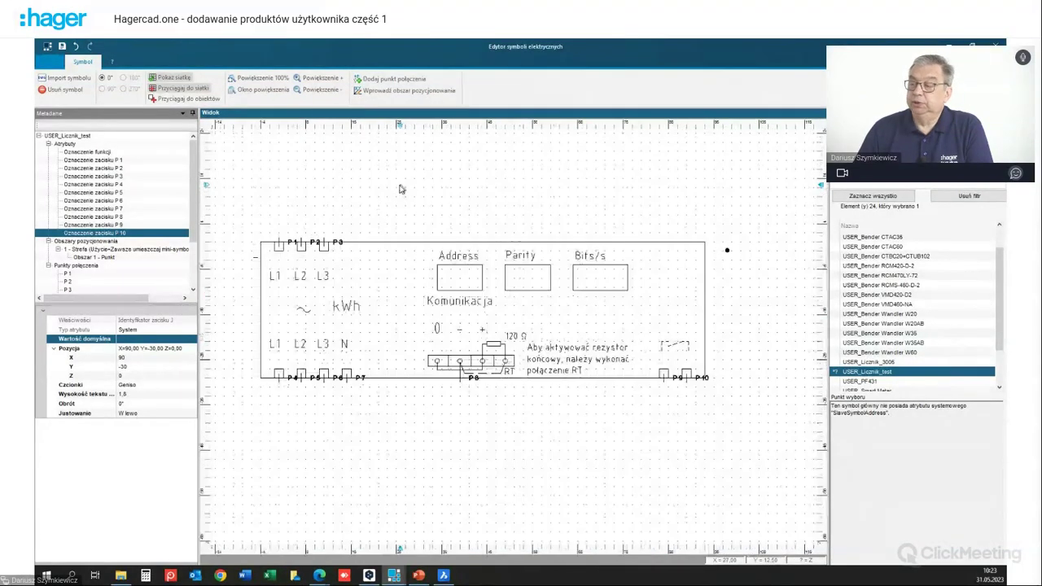
left_click(86, 152)
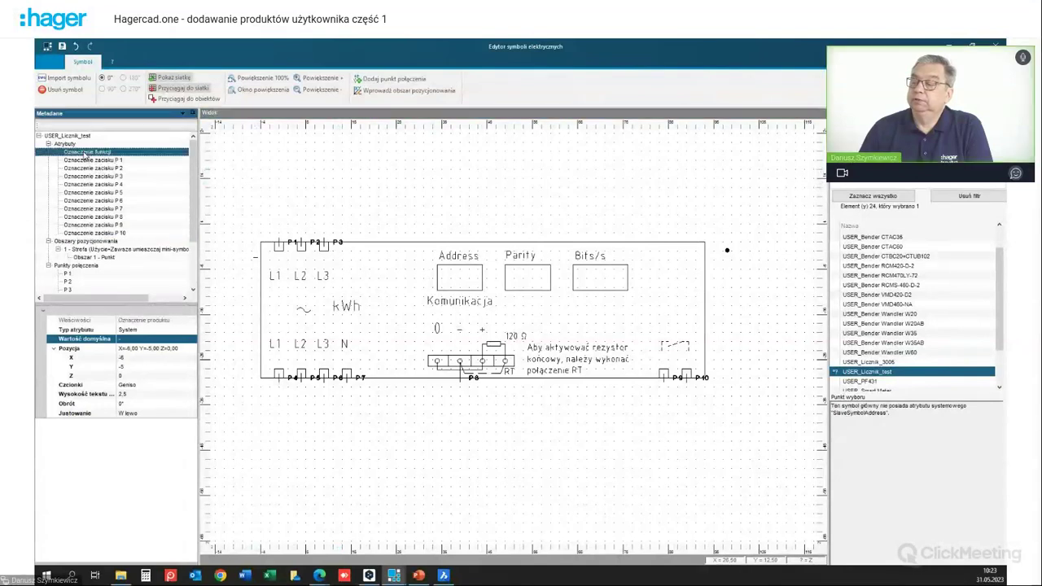
left_click(249, 280)
left_click(137, 340)
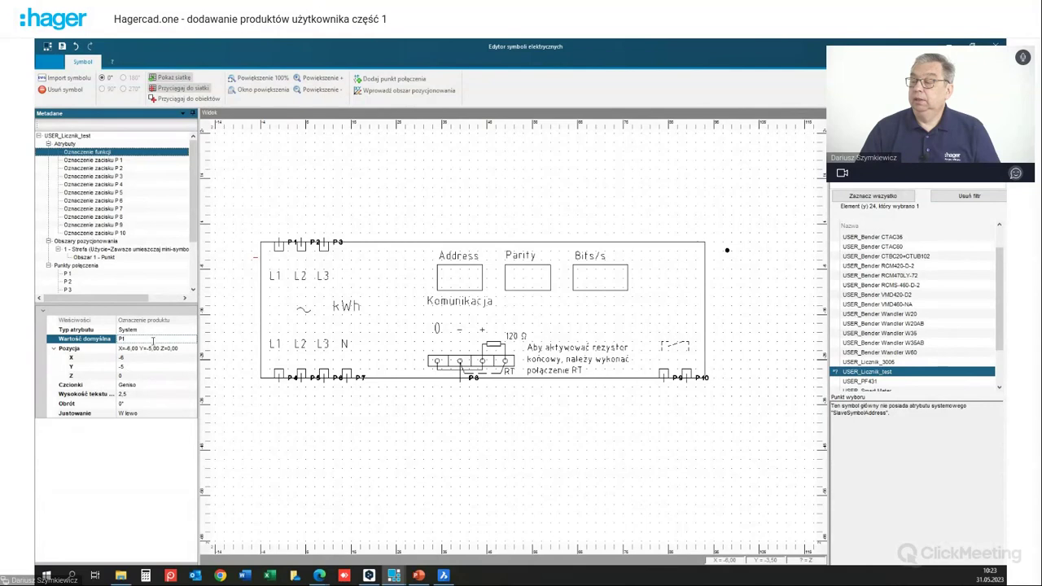
type("P1")
left_click(228, 320)
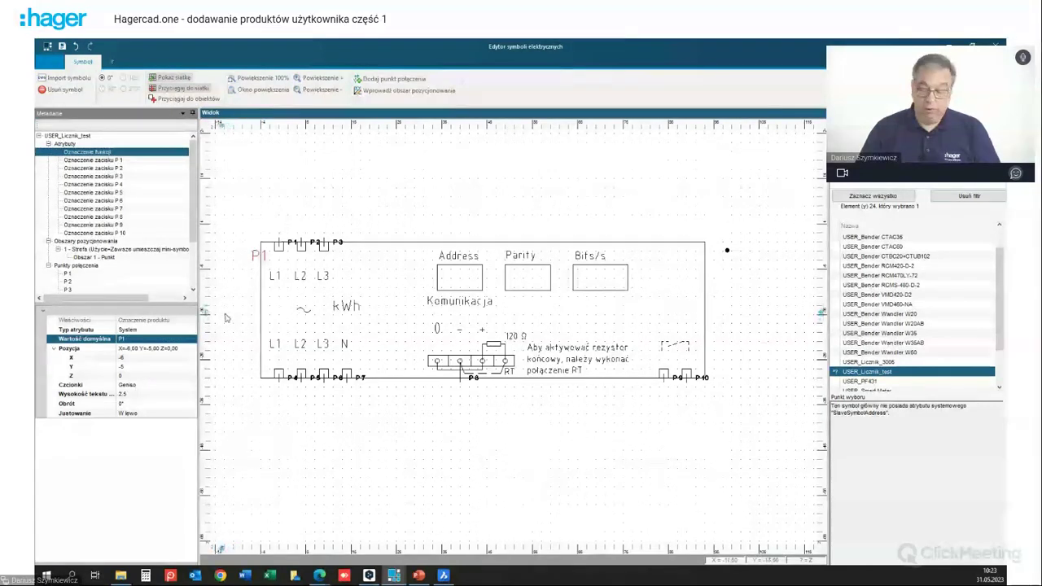
Step: Move the P1 function designation outside the meter outline, beside its left edge, to X -12, Y -5
scroll(272, 296, "up", 2)
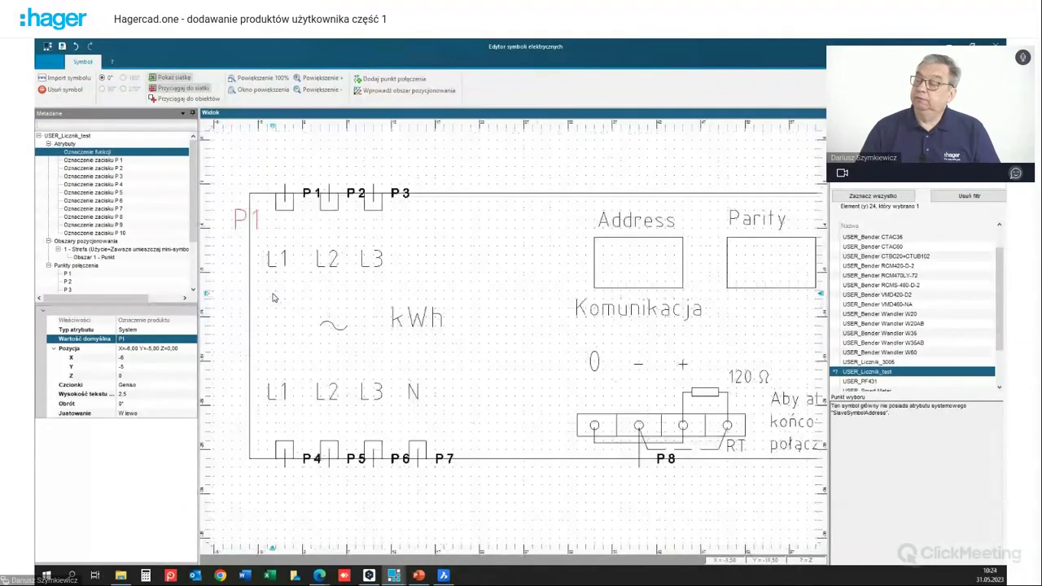
scroll(274, 298, "down", 3)
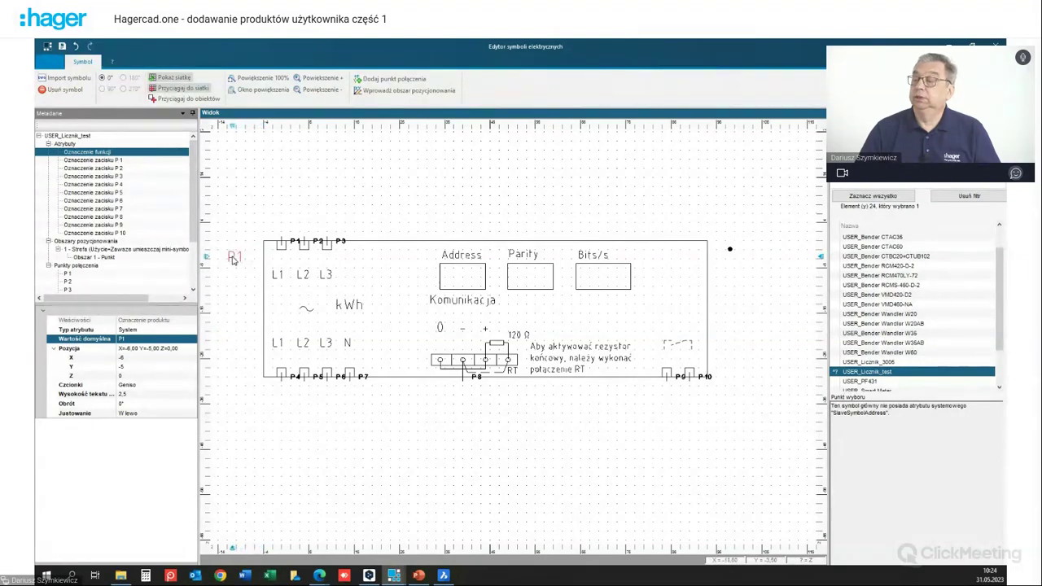
left_click(233, 257)
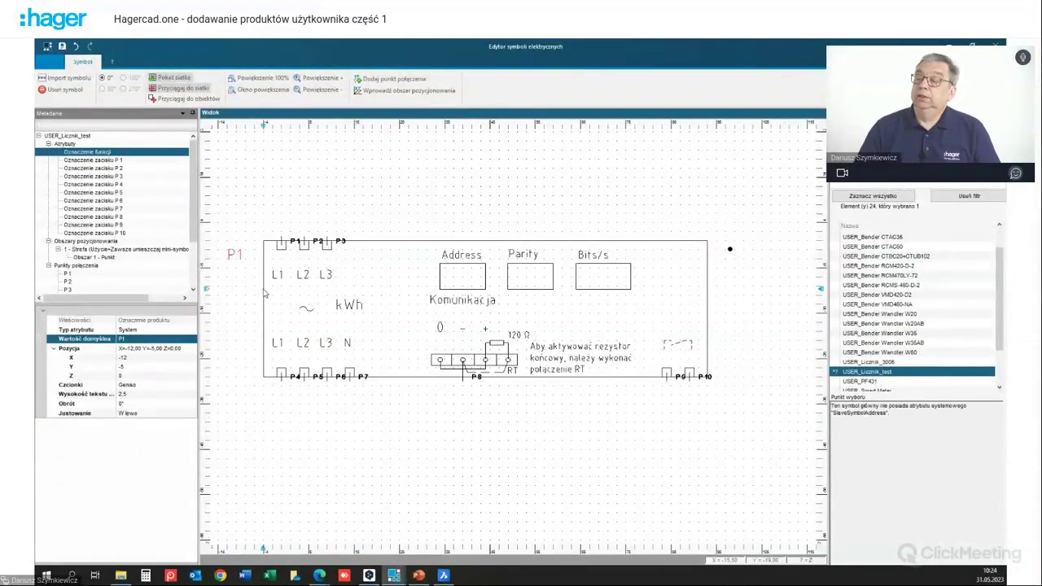
Step: Add a user attribute with the default value SM 1 and place it below the P1 designation at X -14, Y -8
left_click(63, 144)
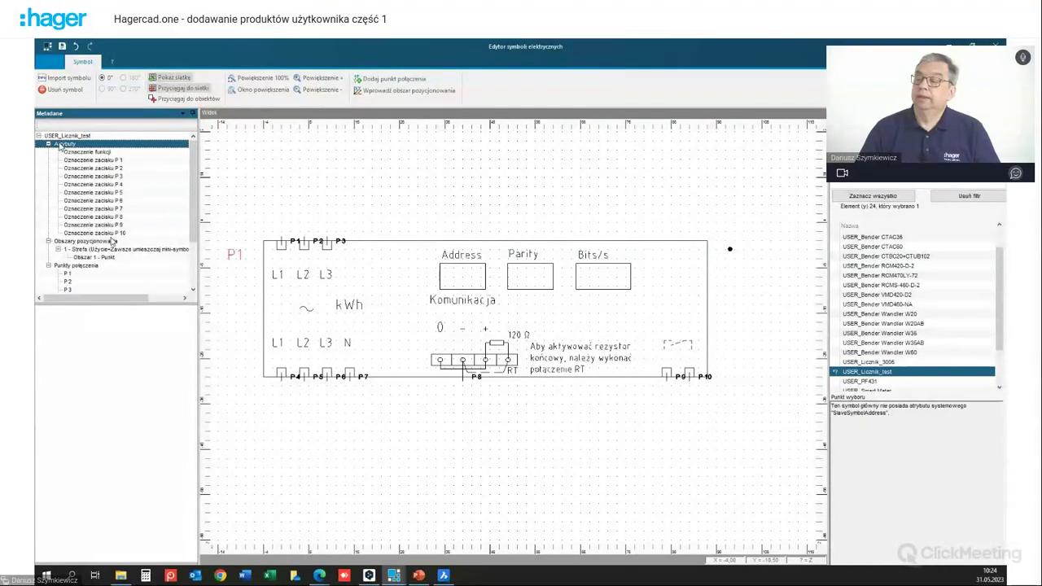
right_click(69, 144)
left_click(101, 170)
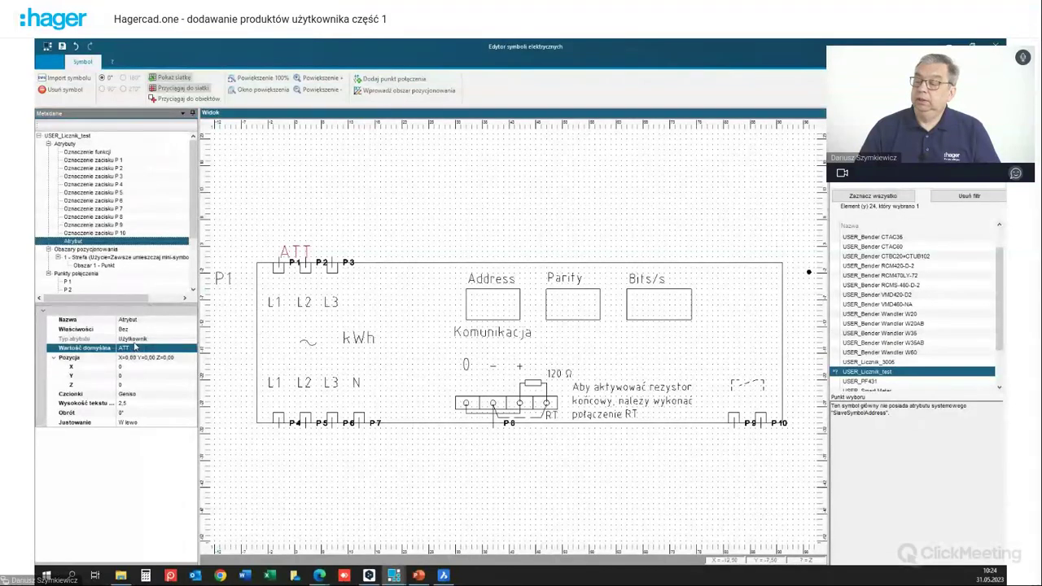
left_click(136, 348)
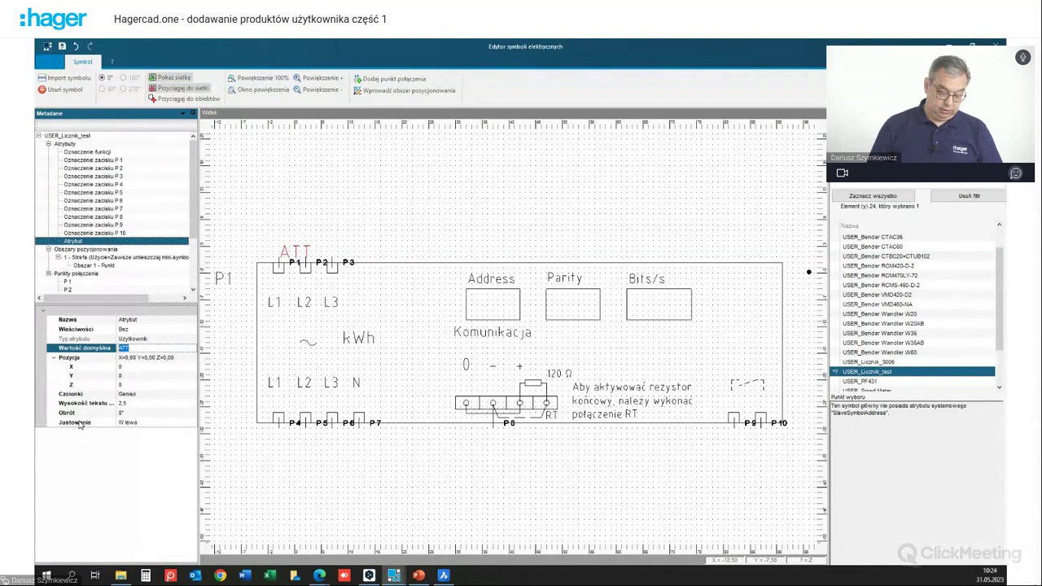
type("SM")
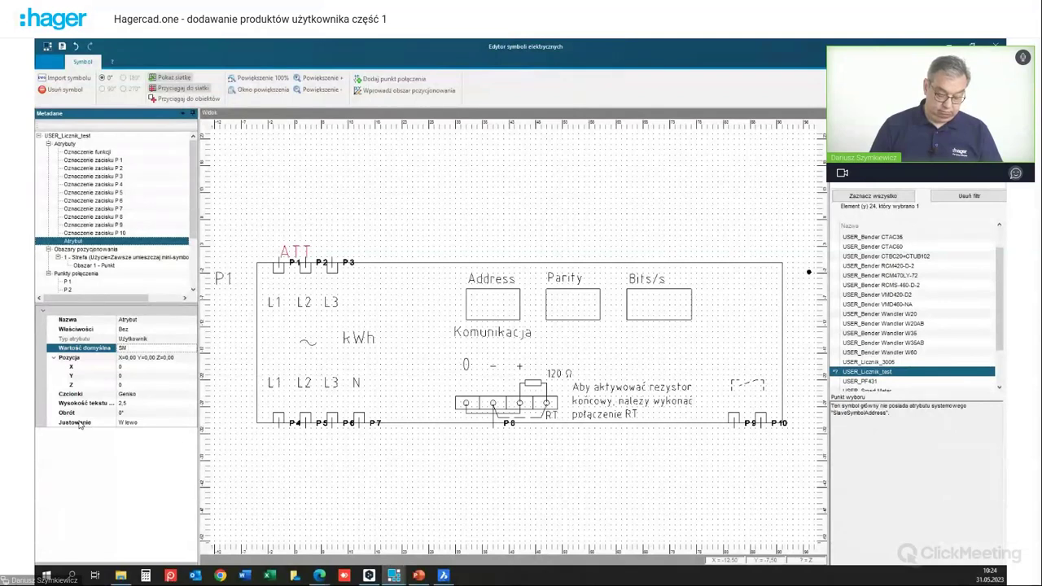
type(" 1")
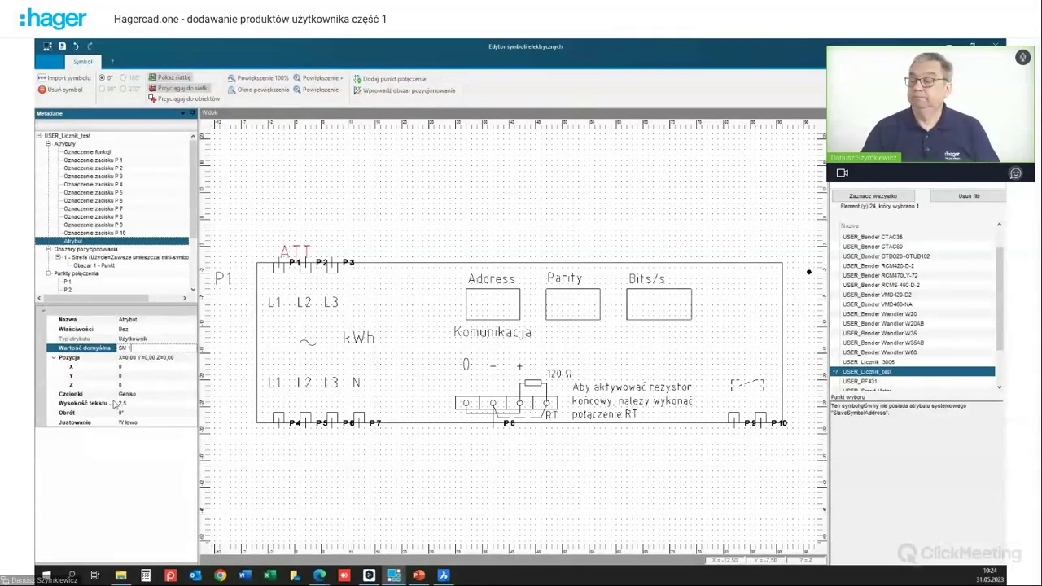
left_click(218, 356)
left_click(295, 253)
left_click_drag(295, 255, 222, 298)
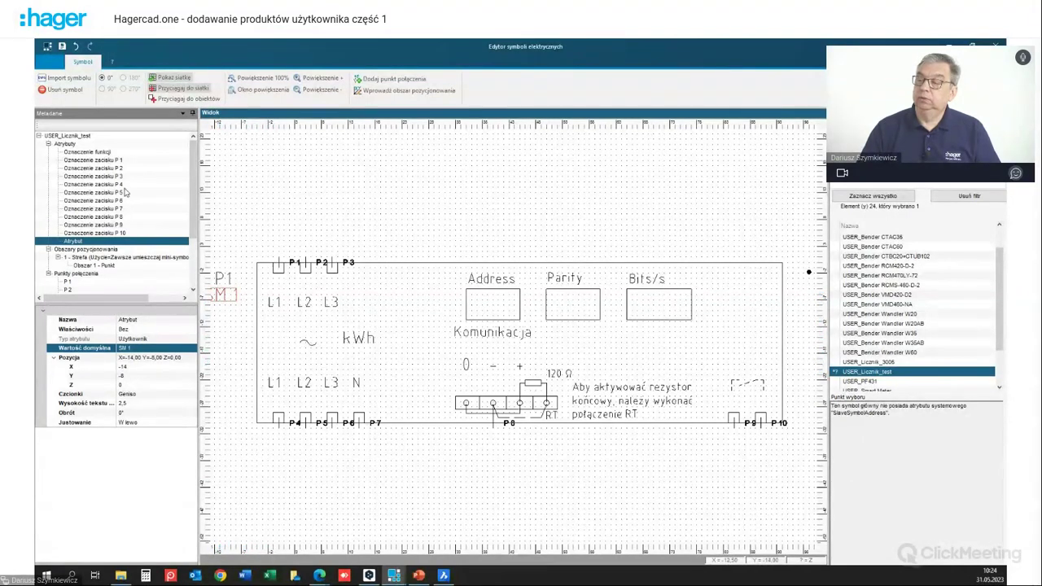
Step: Add a second user attribute with the default value 80 A and place it below SM 1 at X -13.5, Y -11.5
right_click(77, 143)
left_click(98, 160)
left_click(75, 248)
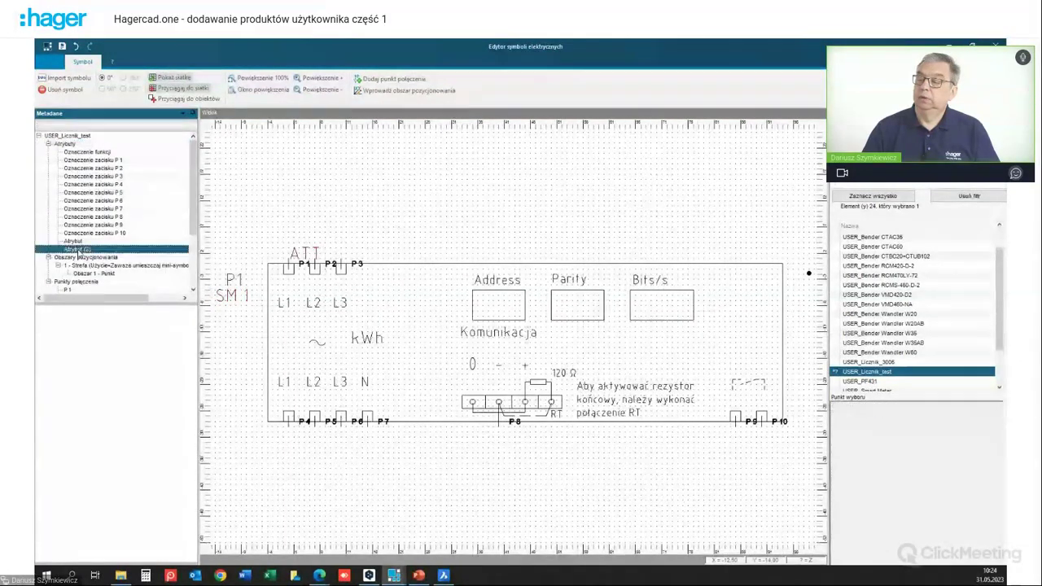
left_click(143, 349)
left_click_drag(144, 349, 115, 351)
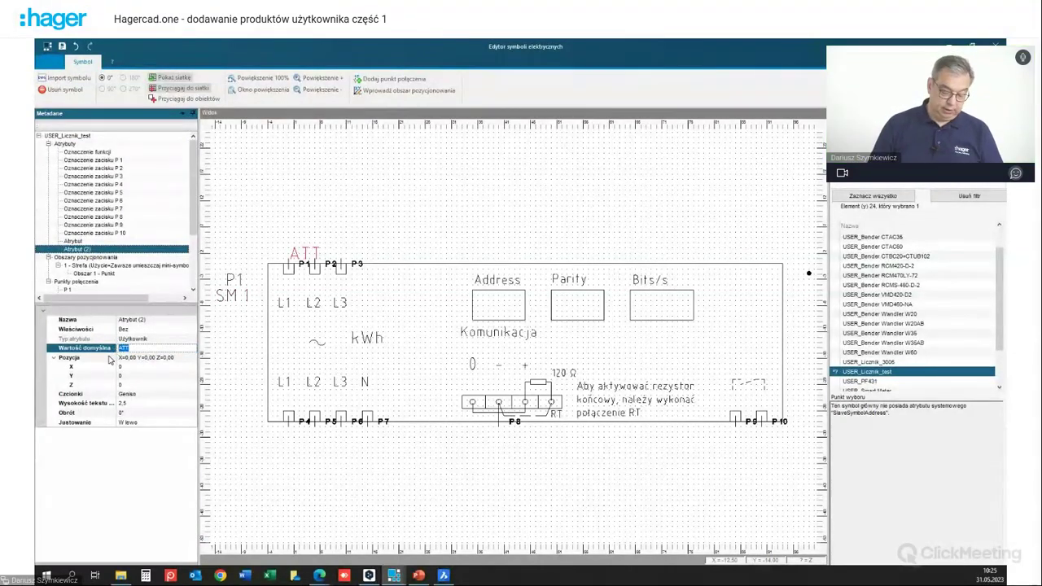
type("80 A")
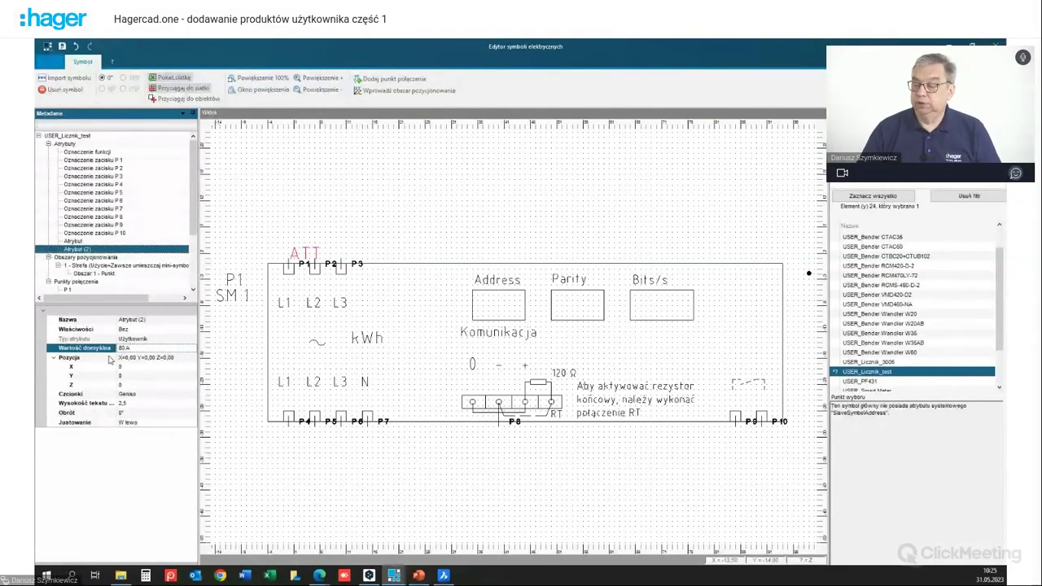
left_click_drag(303, 262, 235, 317)
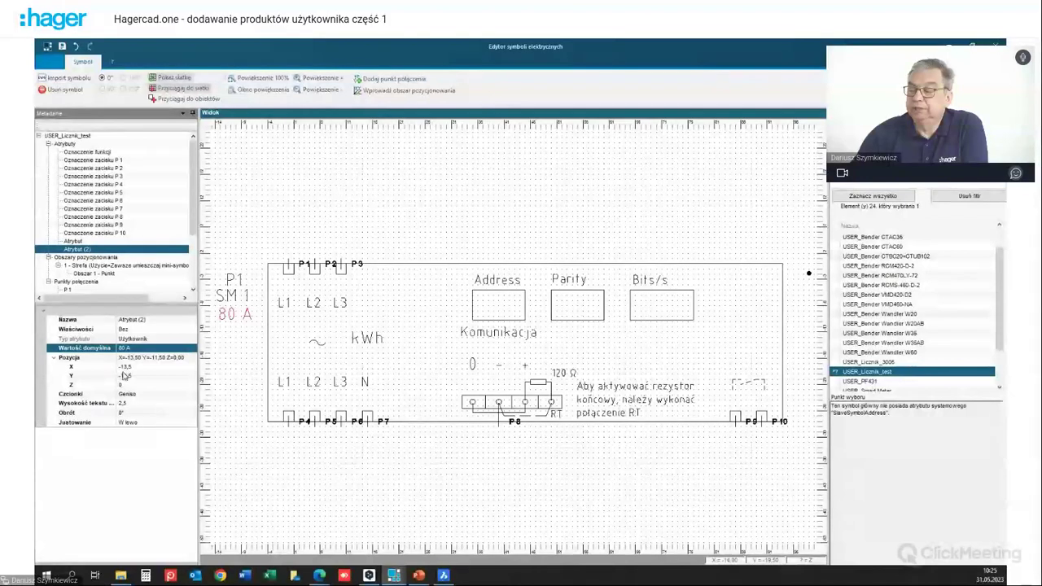
Step: Set the SM 1 attribute's X position to -12 to align it with the P1 designation
left_click(234, 282)
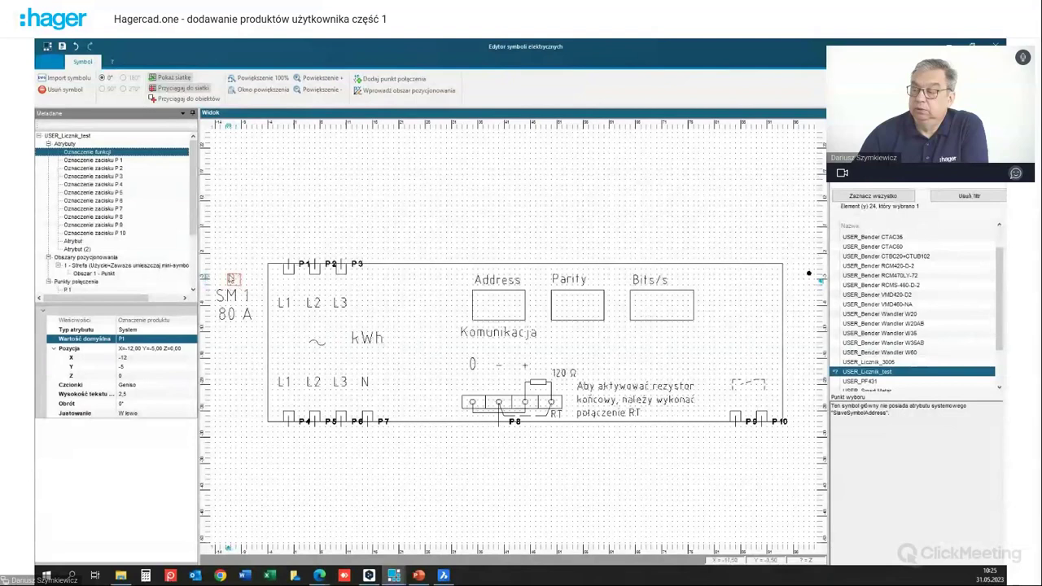
left_click(234, 299)
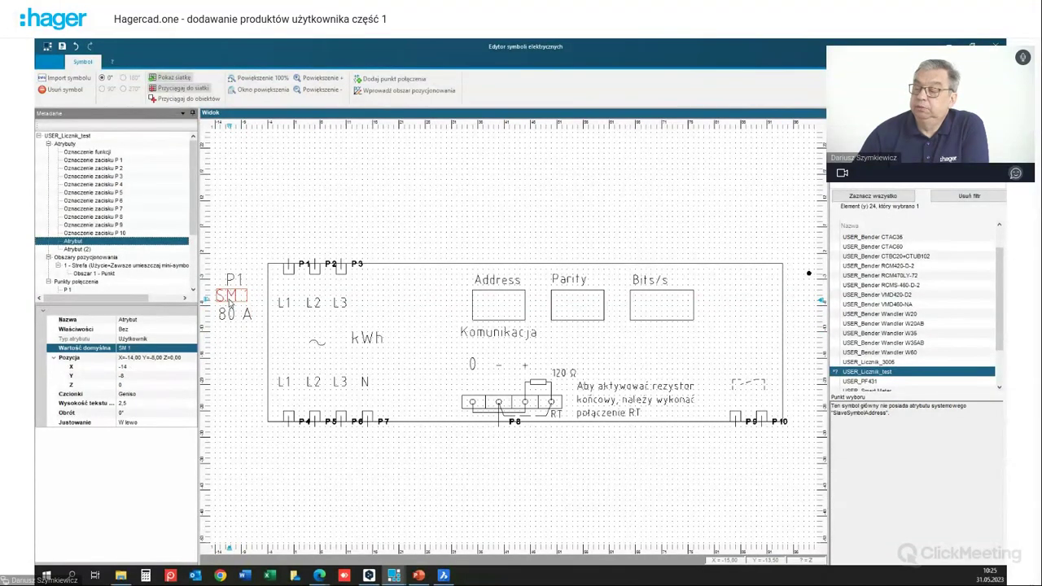
left_click(130, 367)
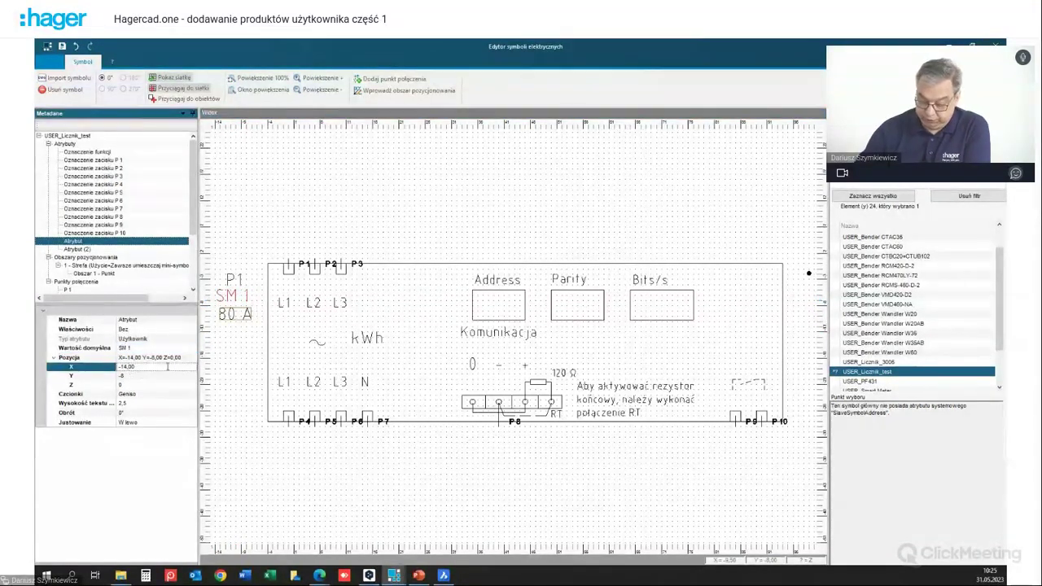
type("2")
key("Tab")
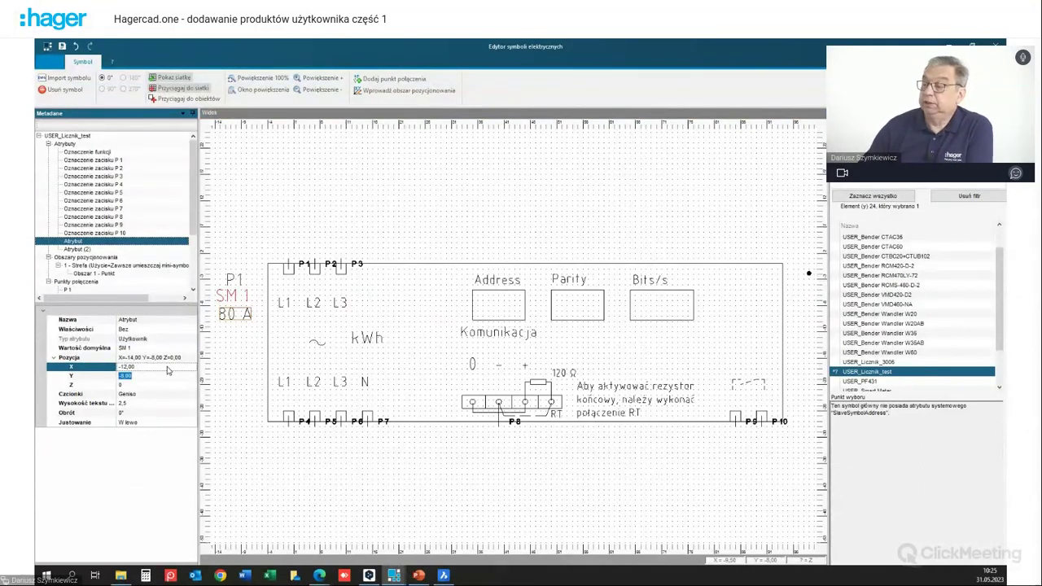
left_click(238, 346)
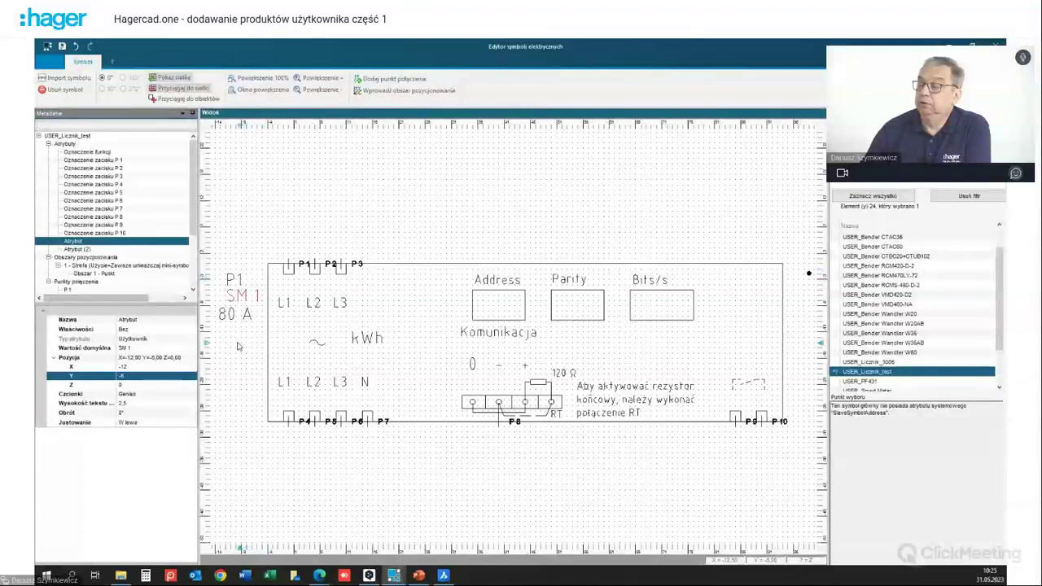
Step: Set the 80 A attribute's position to X 12, Y 12
left_click(231, 318)
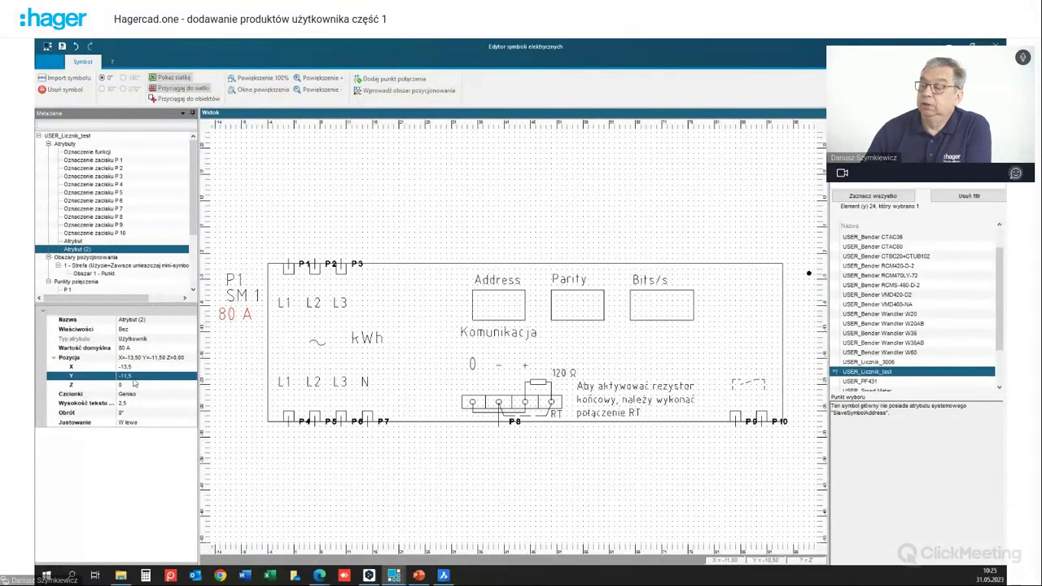
left_click(124, 367)
type("-12,00")
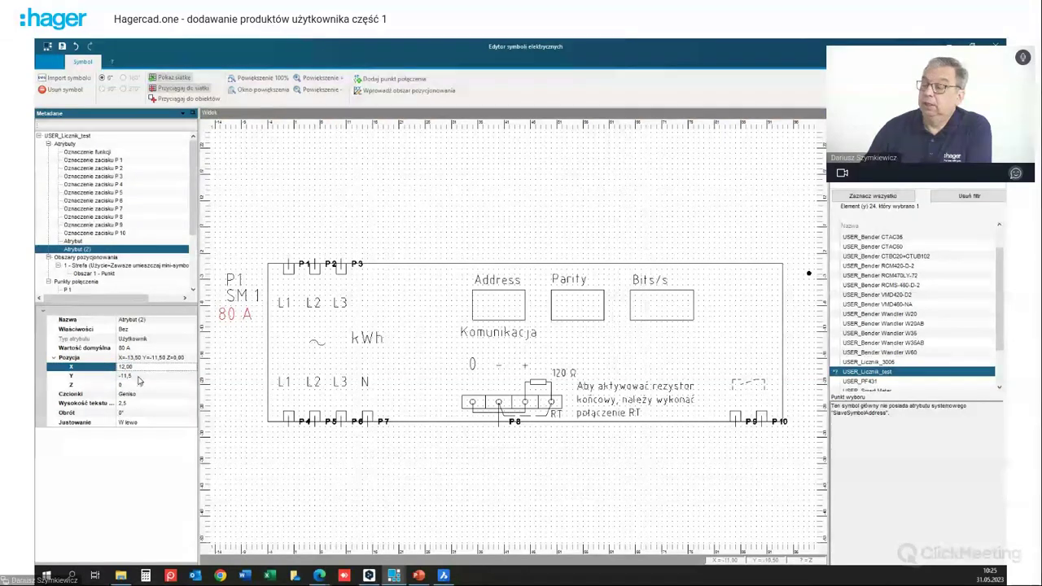
left_click(136, 377)
left_click(121, 378)
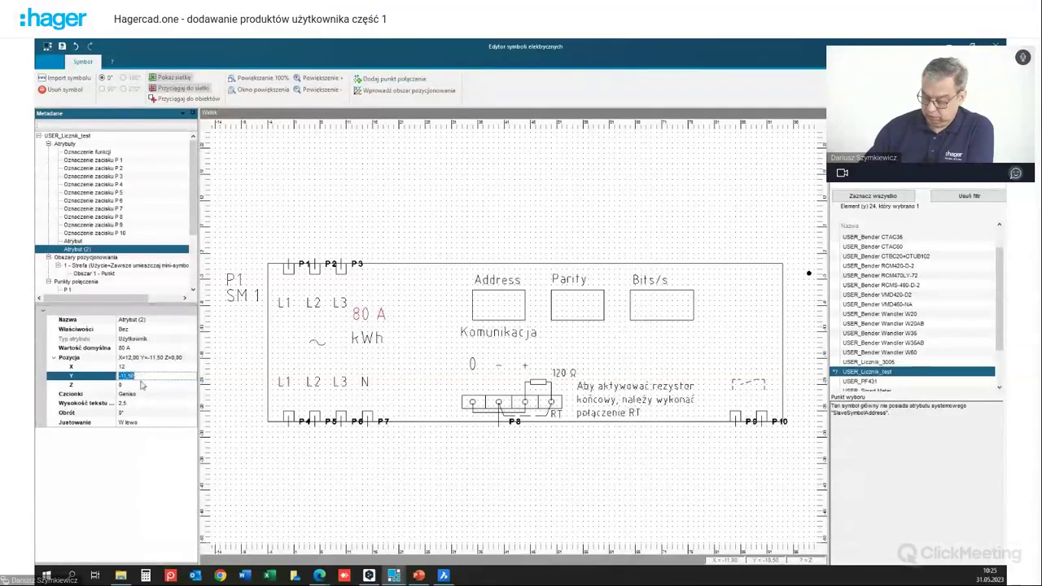
type("1,80")
key("Tab")
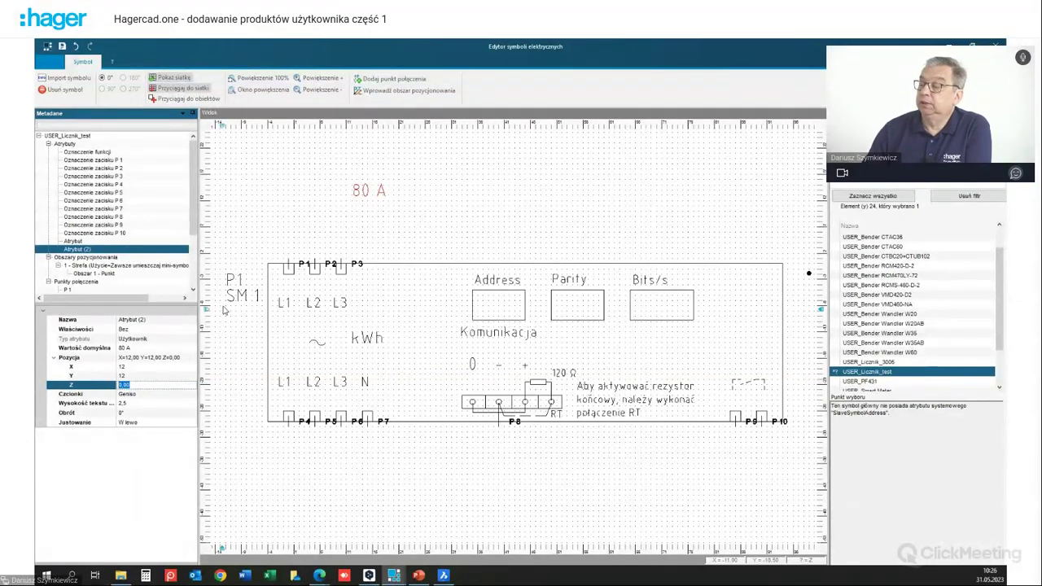
Step: Check the positions of SM 1 and P1, and set the 80 A attribute's Y position to -11
key("Up")
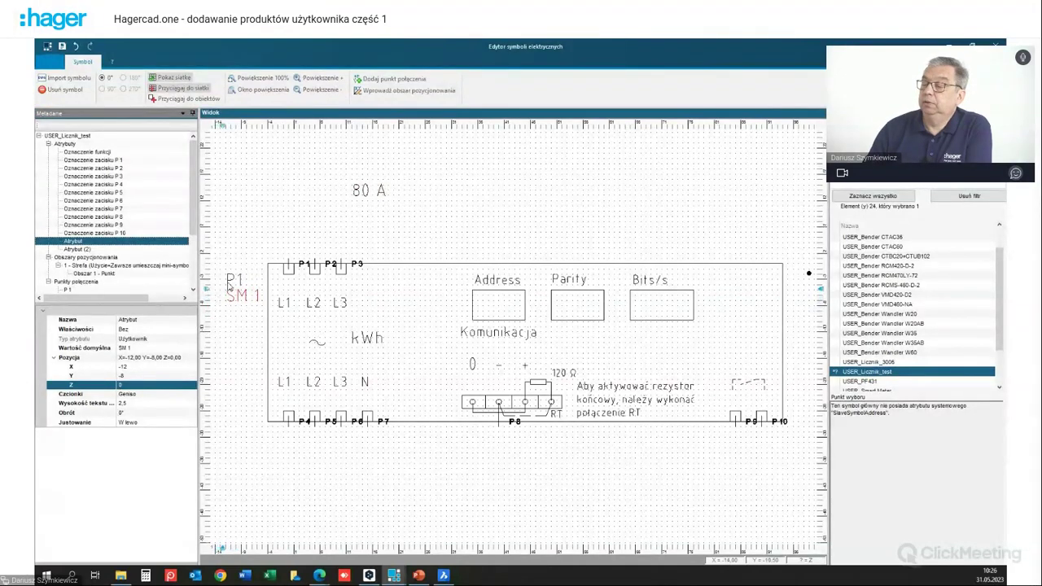
left_click(233, 281)
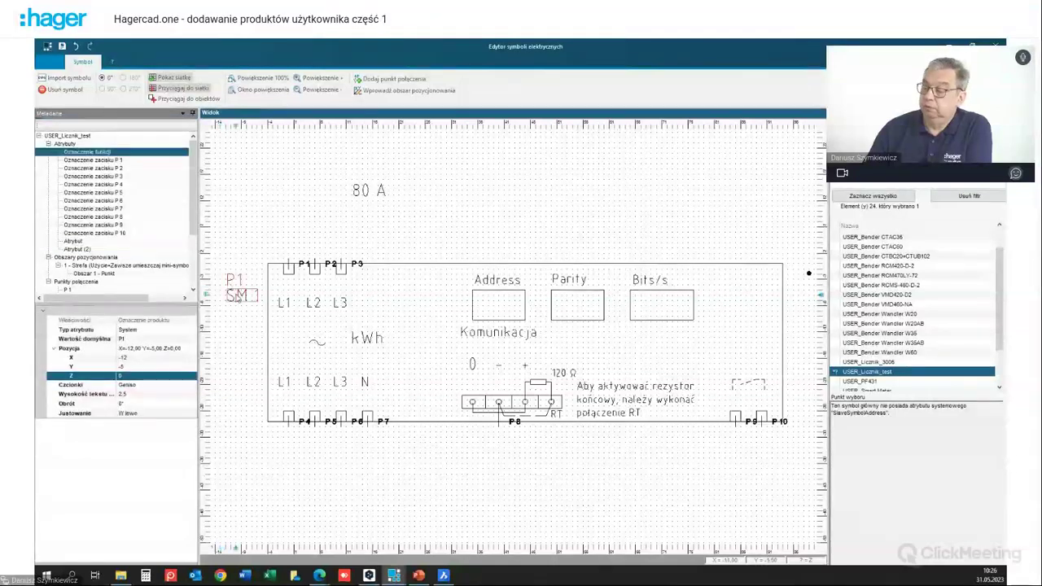
left_click(358, 195)
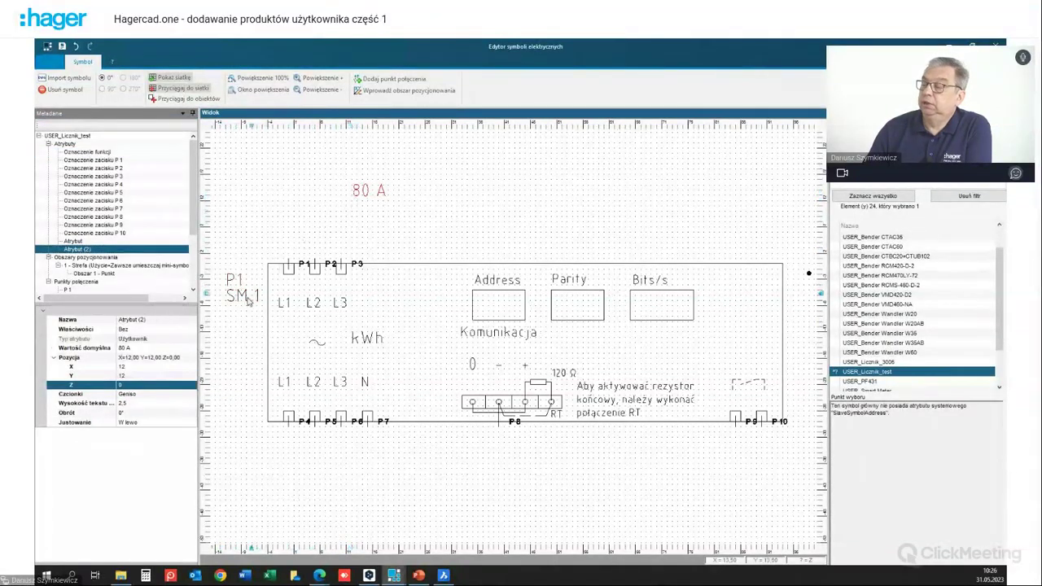
left_click(124, 375)
left_click(124, 375)
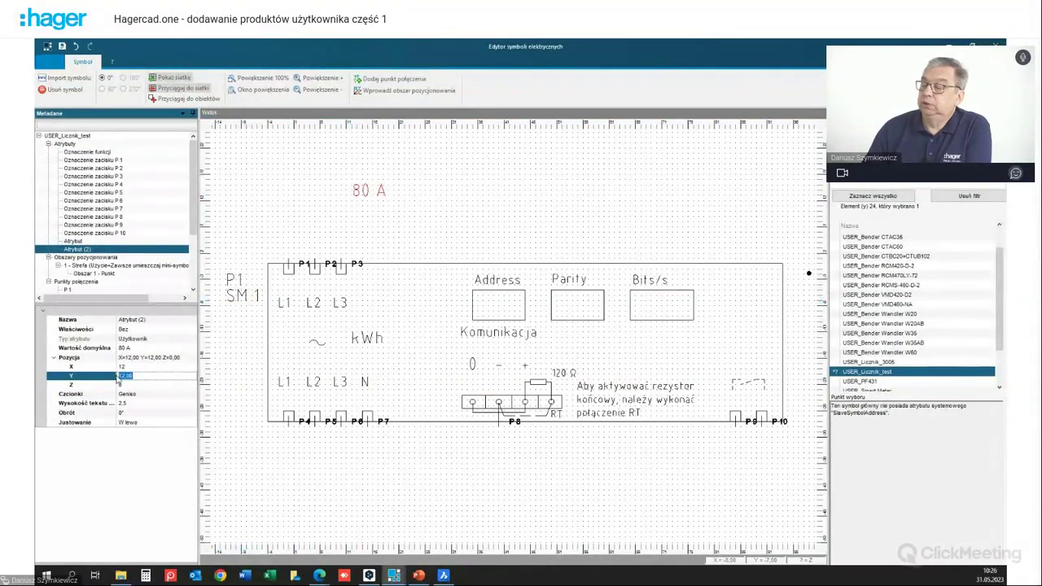
type("-11")
key("Tab")
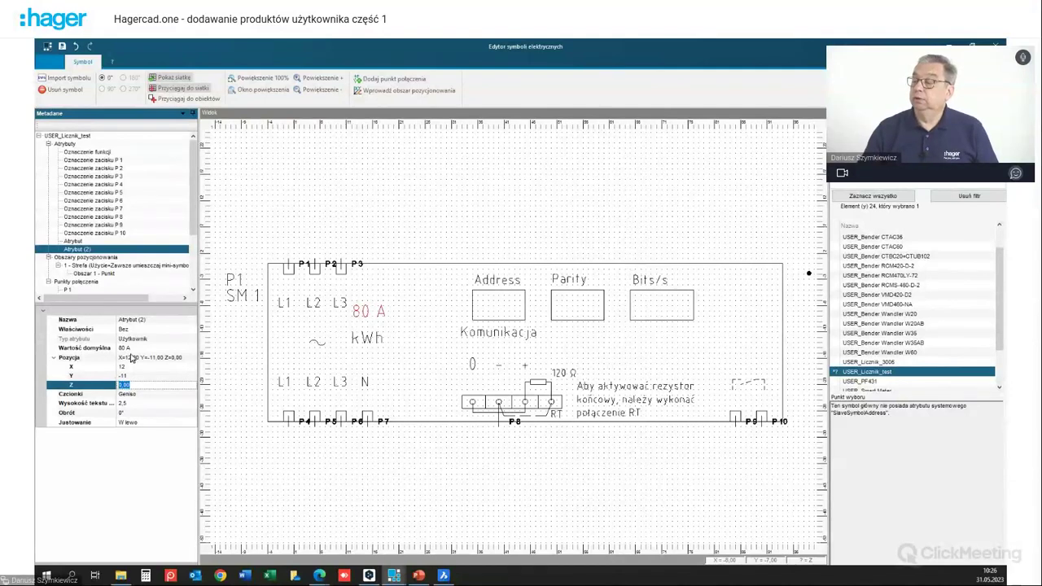
key("Return")
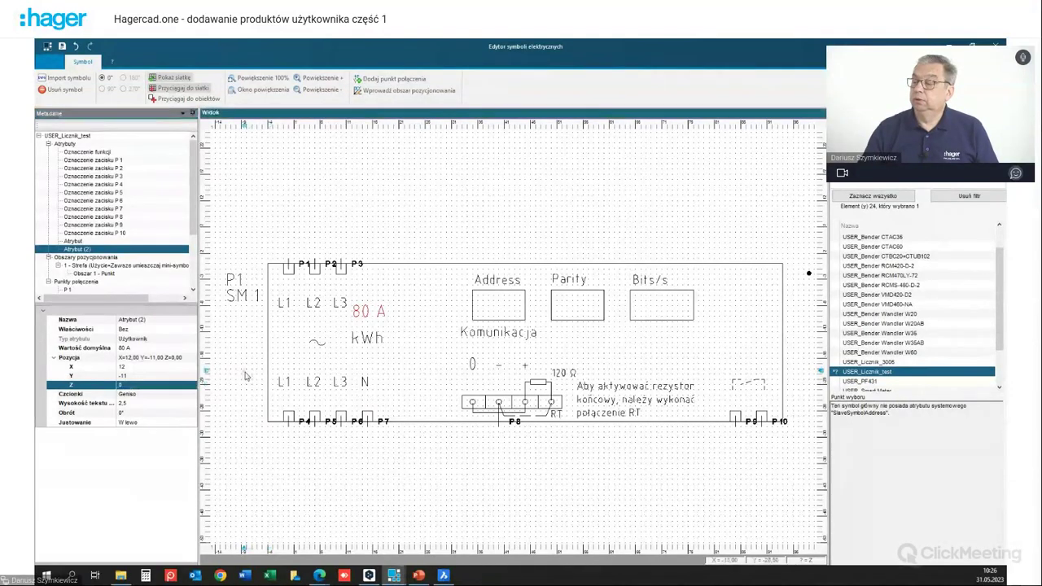
Step: Set the 80 A attribute's X position to -12 to align it with P1 and SM 1
left_click(127, 368)
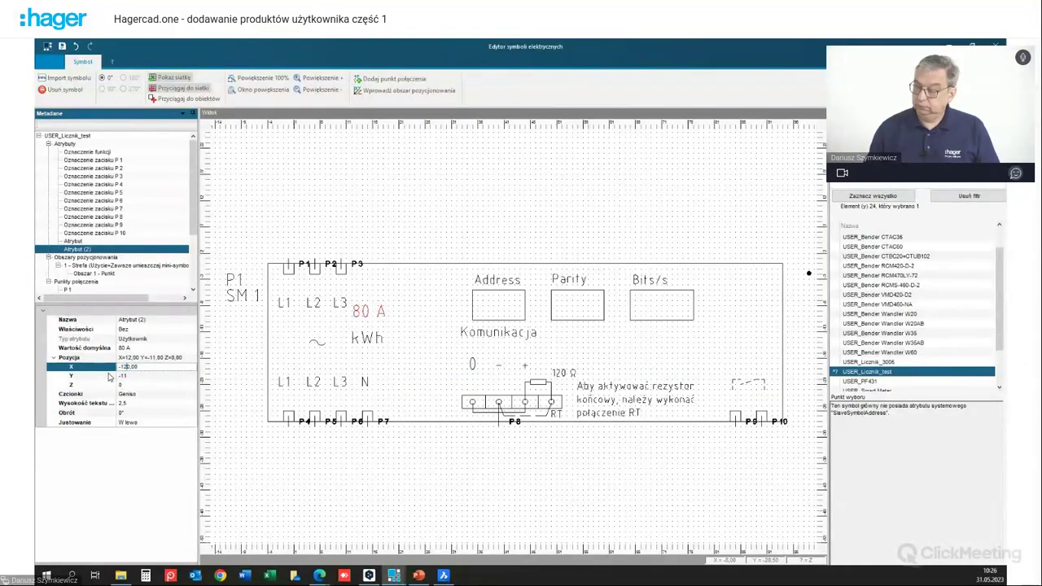
left_click(110, 376)
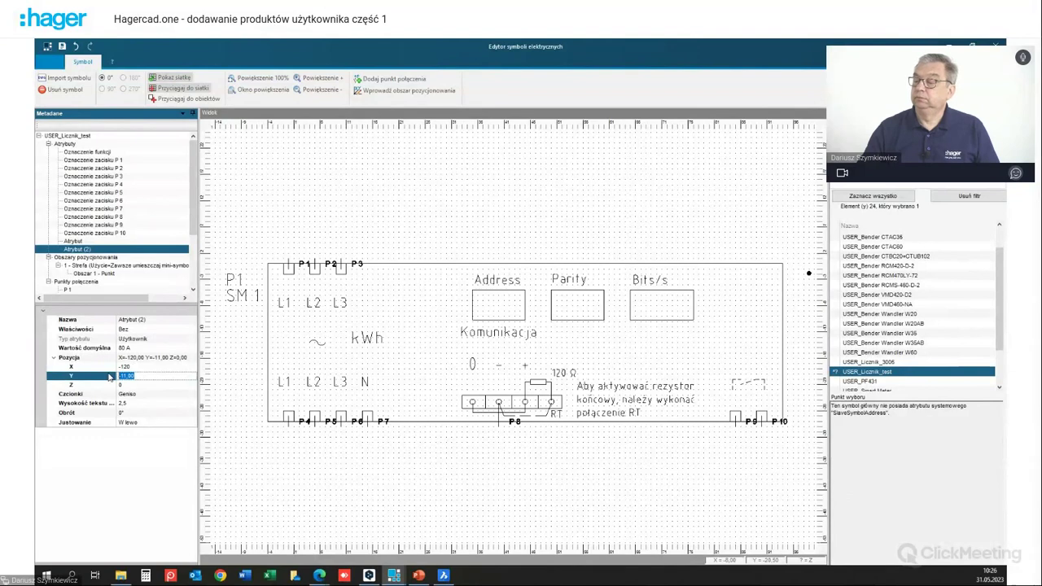
left_click(130, 367)
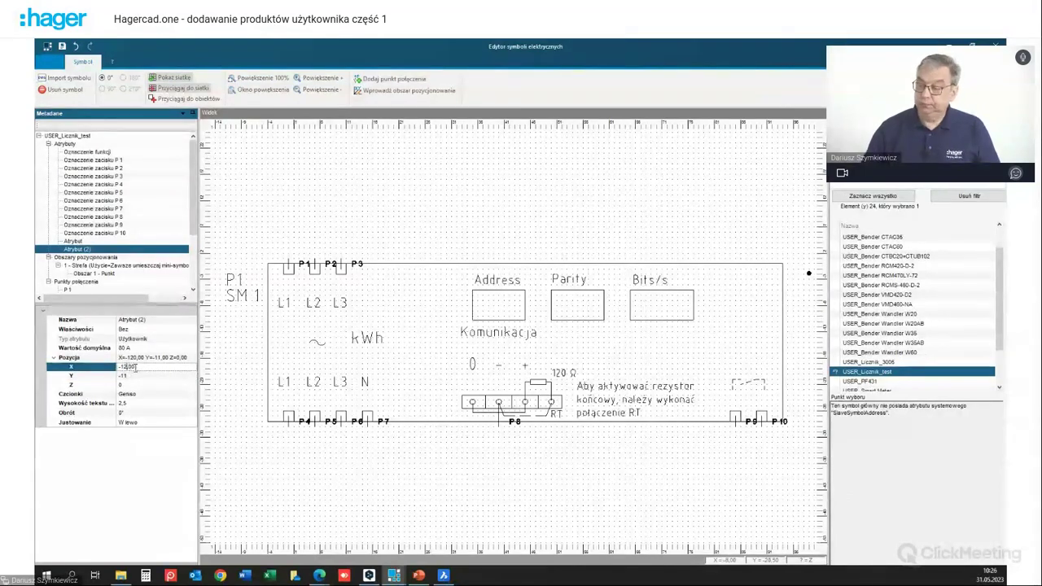
key("Tab")
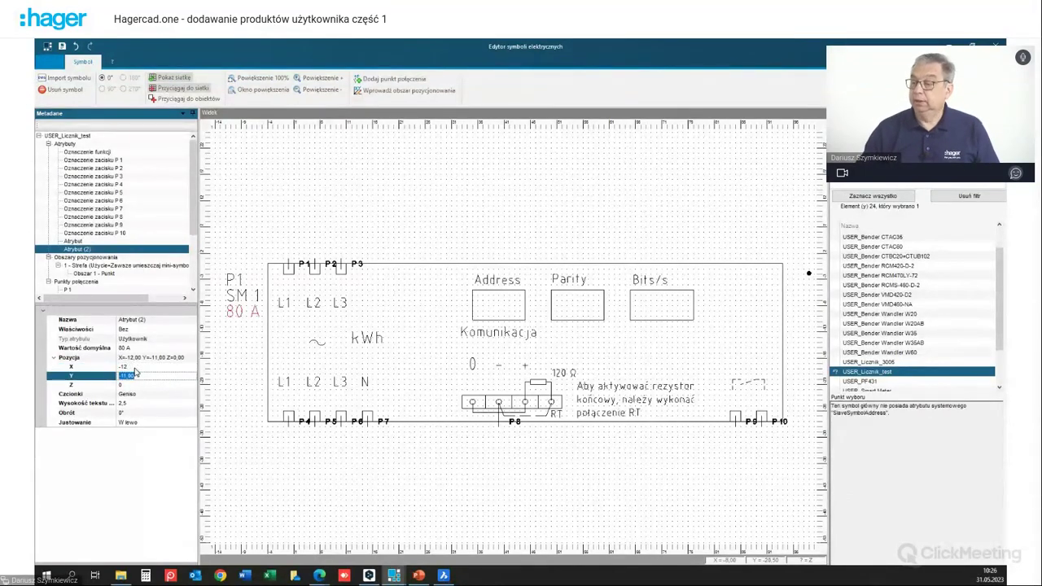
left_click(233, 355)
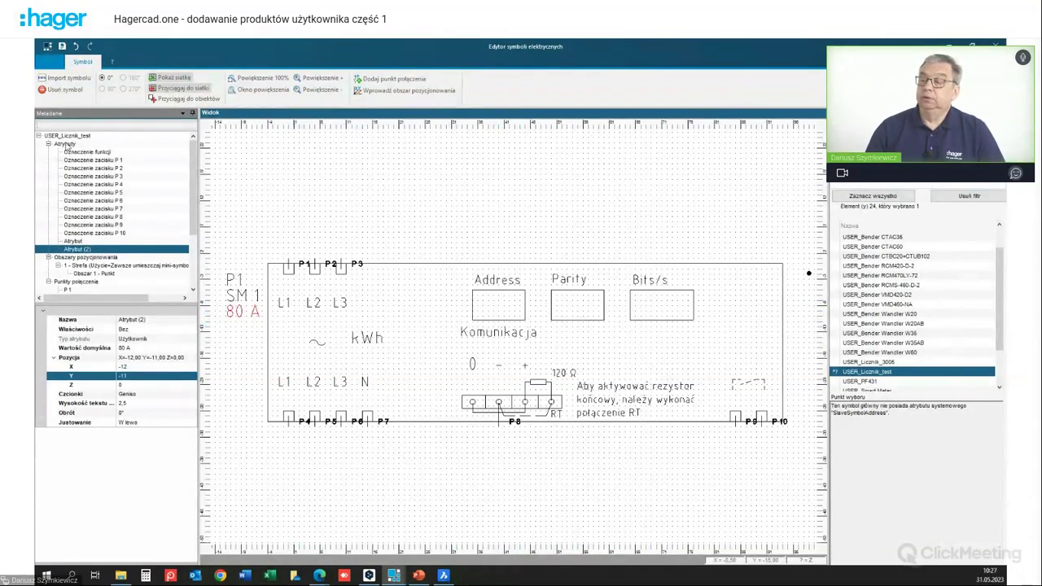
Step: Add a third user attribute to the symbol, keeping its default value ATT
left_click(68, 145)
right_click(69, 146)
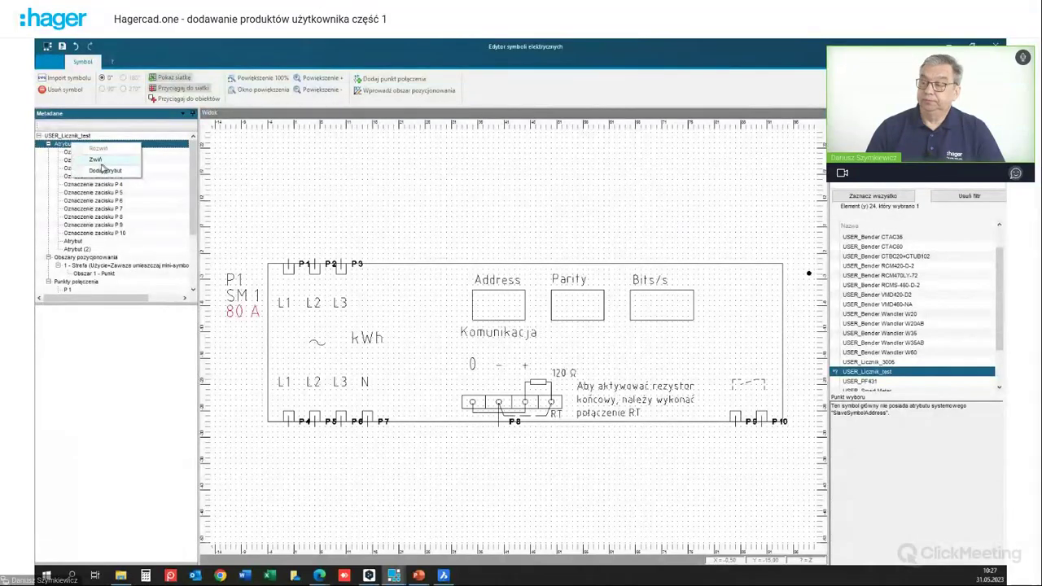
left_click(101, 171)
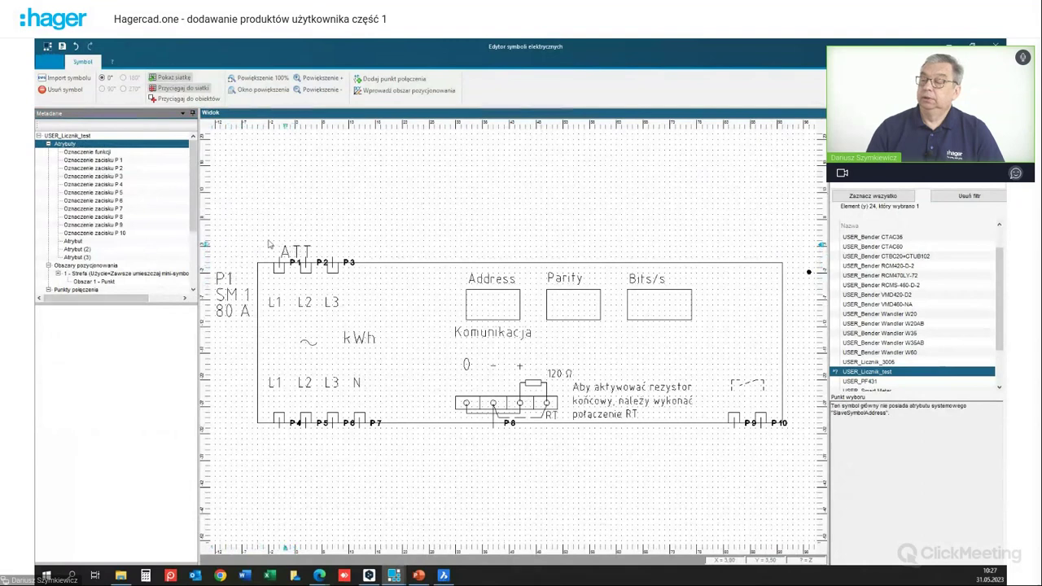
left_click(79, 258)
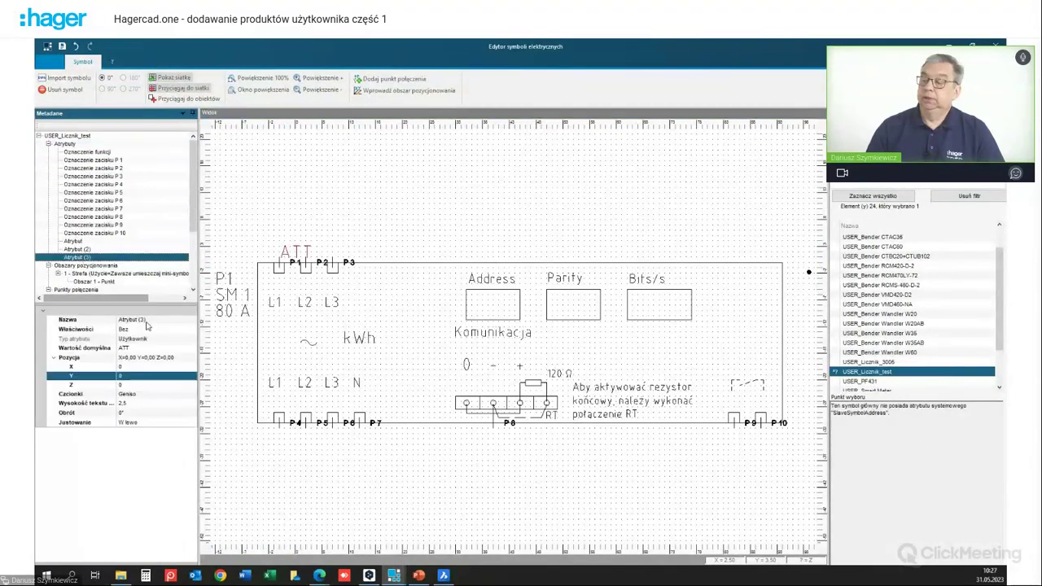
left_click(142, 351)
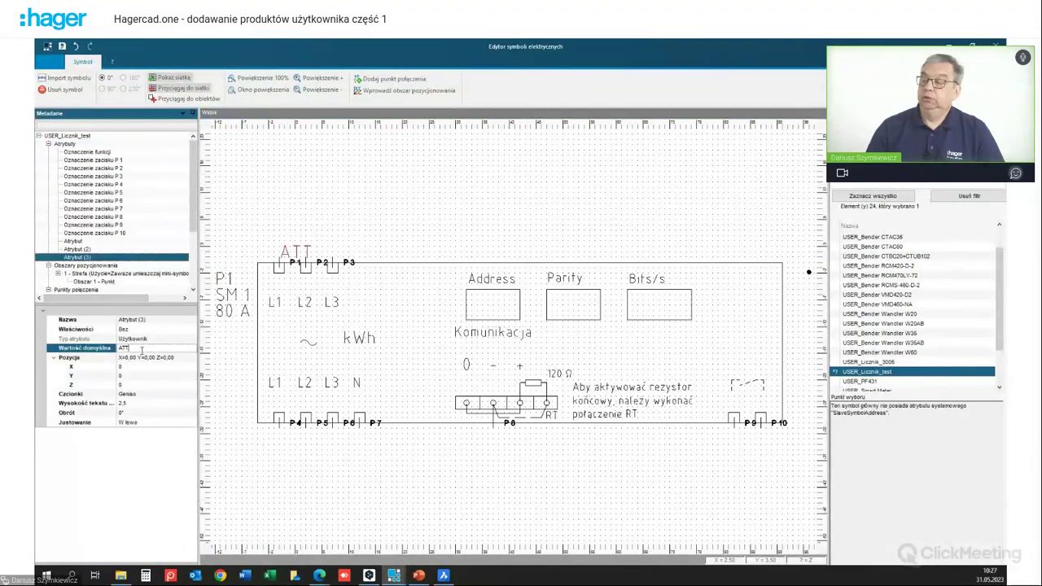
left_click(238, 330)
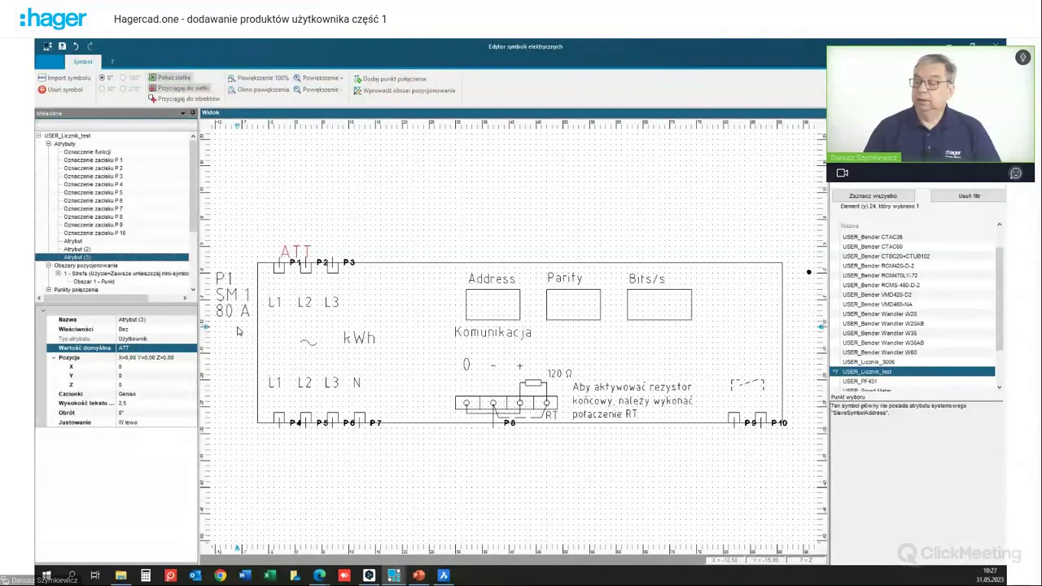
Step: Set the third user attribute's default value to 1 and place it in the middle of the Address box
left_click(168, 347)
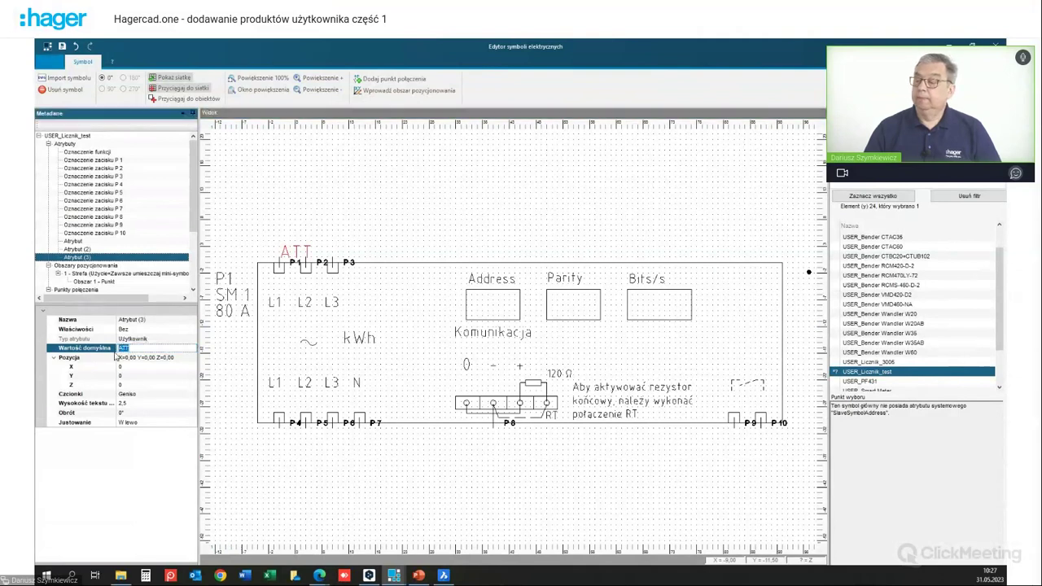
type("1")
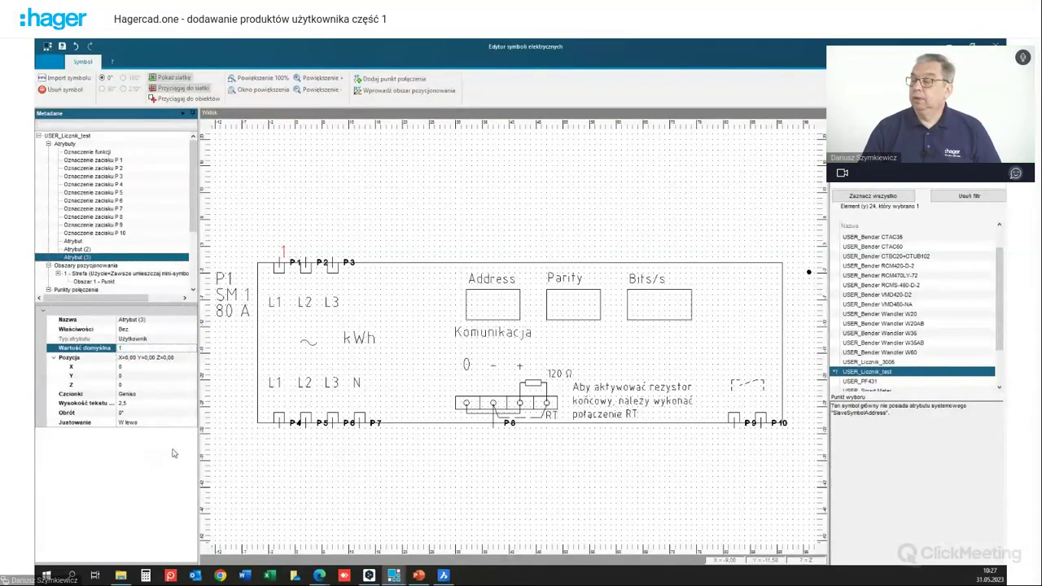
left_click(286, 254)
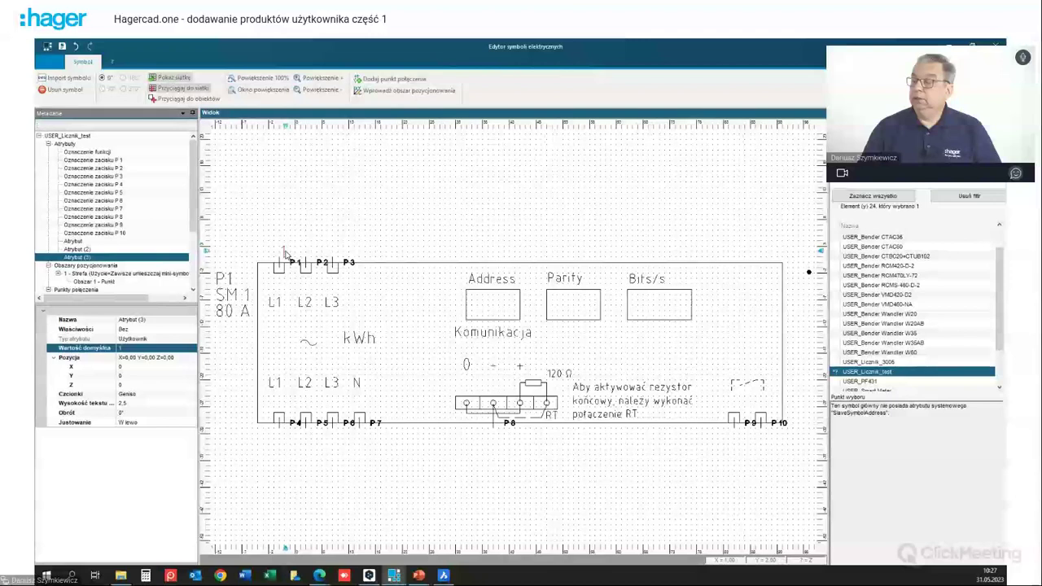
left_click_drag(284, 253, 493, 306)
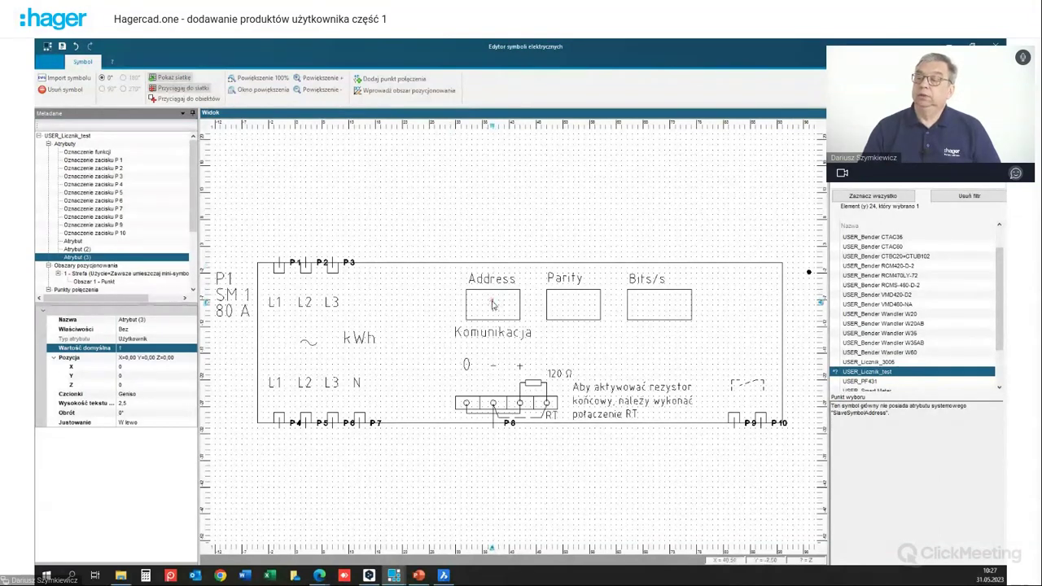
Step: Add a fourth user attribute to the symbol and select it for editing
left_click(65, 143)
right_click(65, 143)
left_click(98, 178)
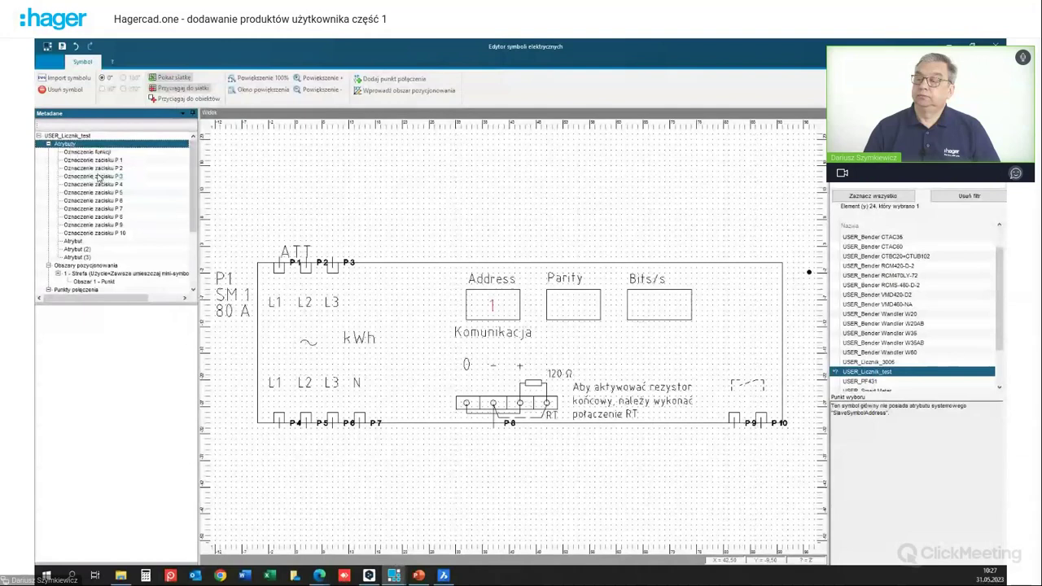
left_click(88, 265)
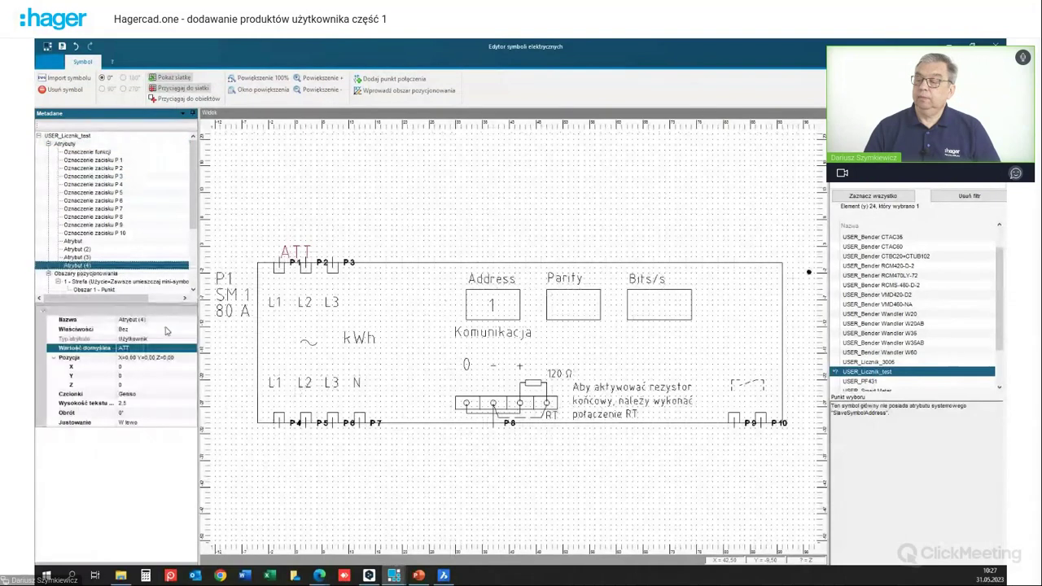
Step: Set the fourth user attribute's default value to Parzysty
left_click(134, 347)
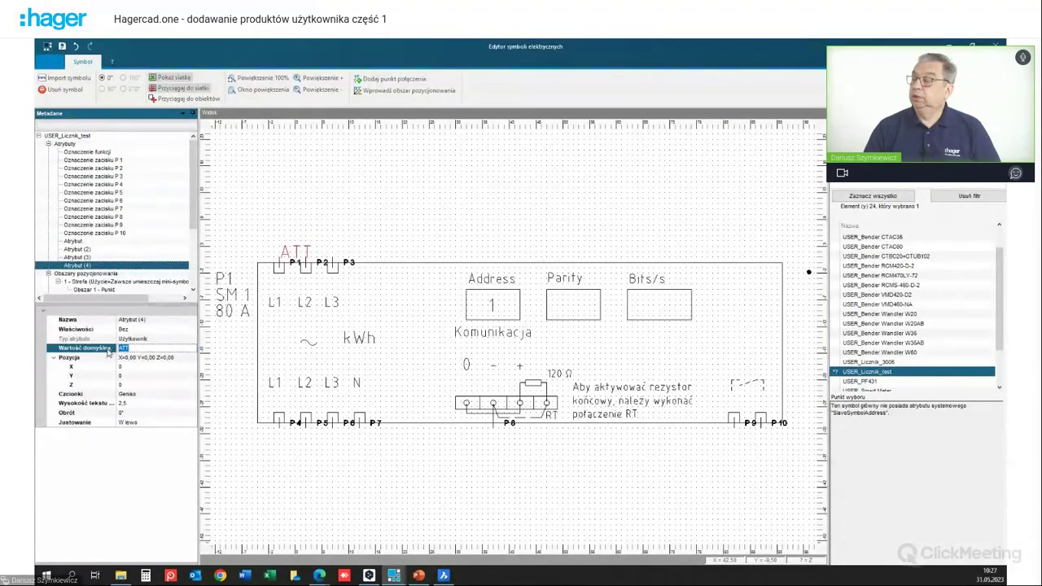
left_click(311, 395)
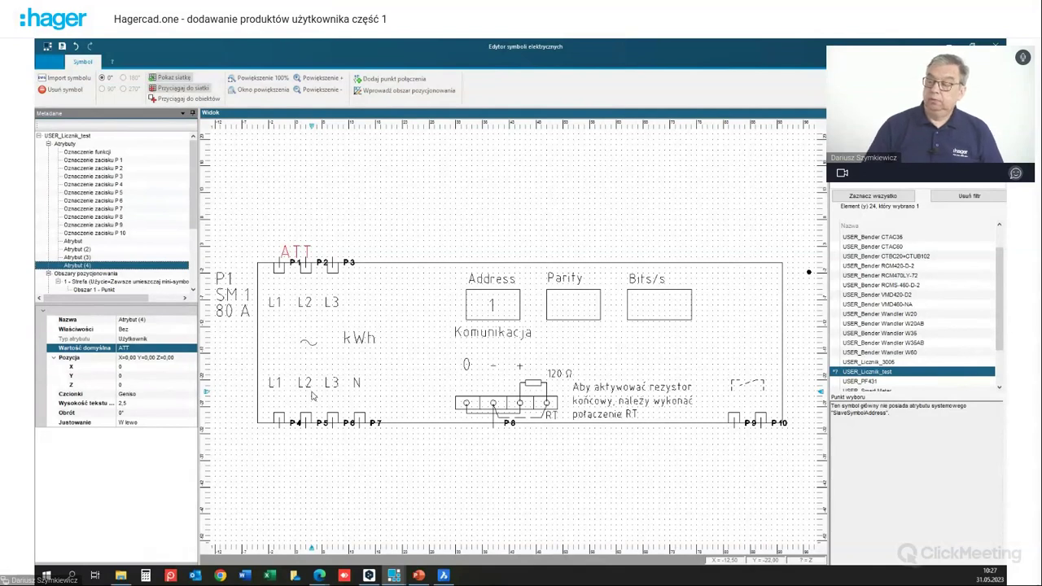
left_click(144, 347)
left_click_drag(144, 348, 107, 352)
type("P")
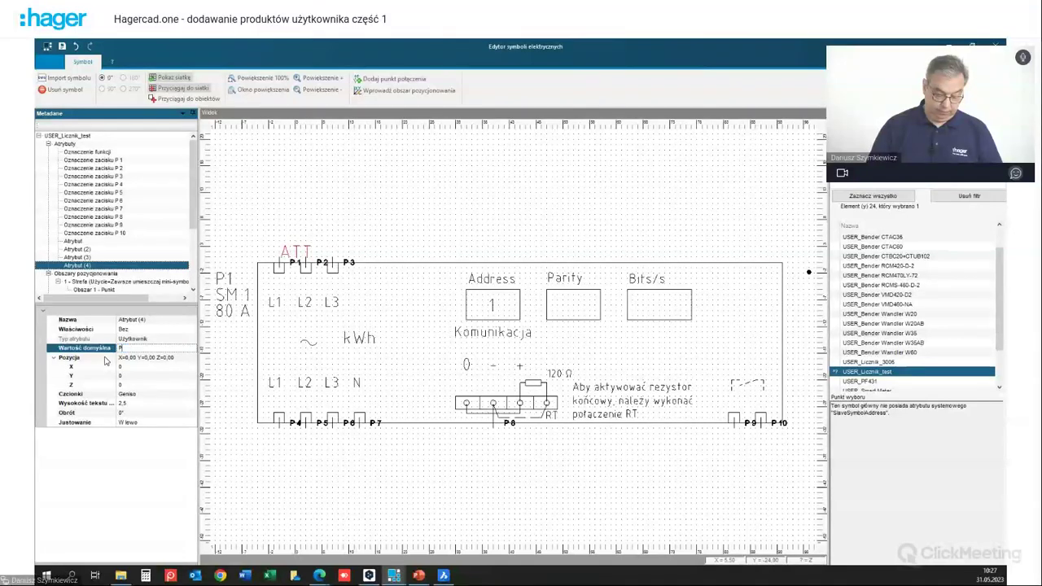
type("erzysty")
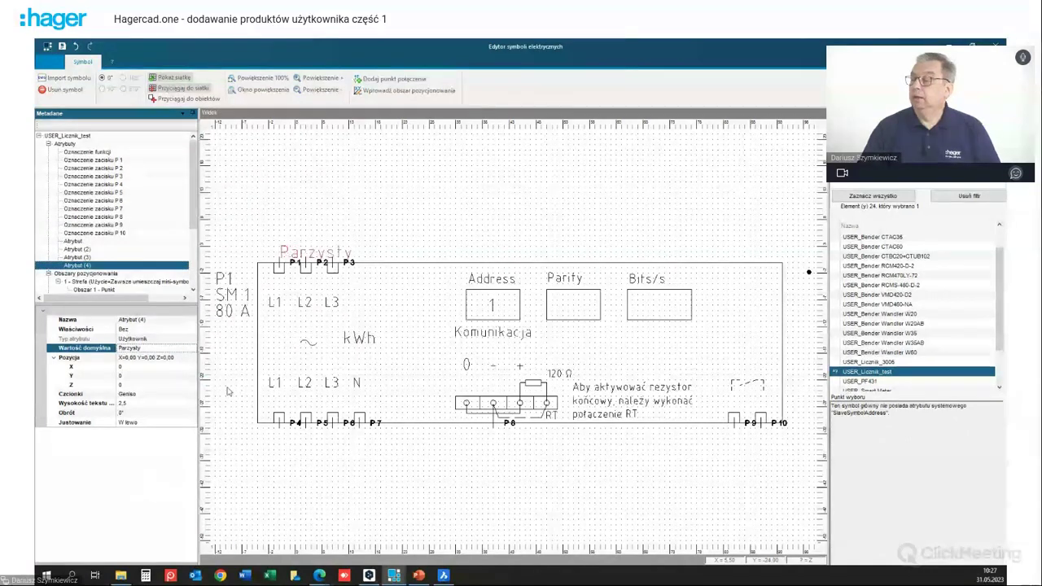
Step: Move the Parzysty attribute away from the P1 connection point toward the Parity box
left_click(310, 257)
left_click_drag(310, 257, 342, 251)
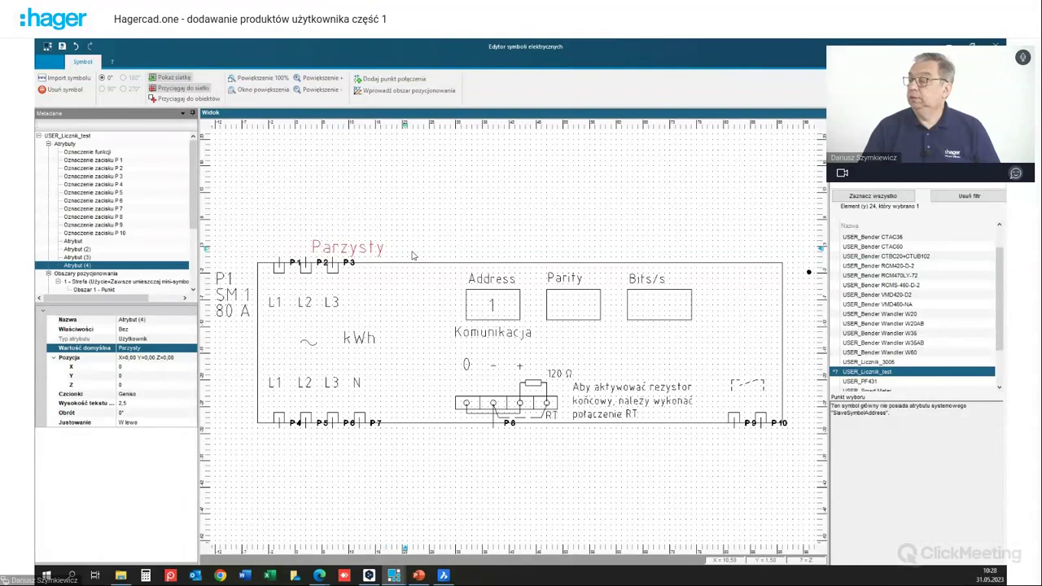
Step: Move the "Parzysty" attribute text to the box under Parity and shorten its default value to "Parz."
left_click_drag(350, 248, 576, 305)
left_click(150, 349)
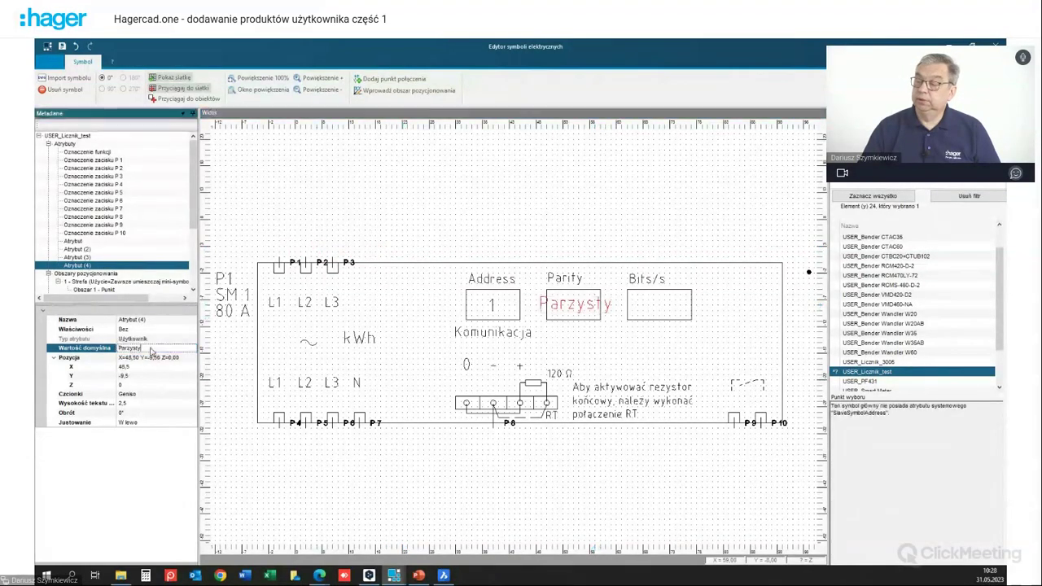
key("BackSpace")
key("BackSpace")
key("BackSpace")
key("BackSpace")
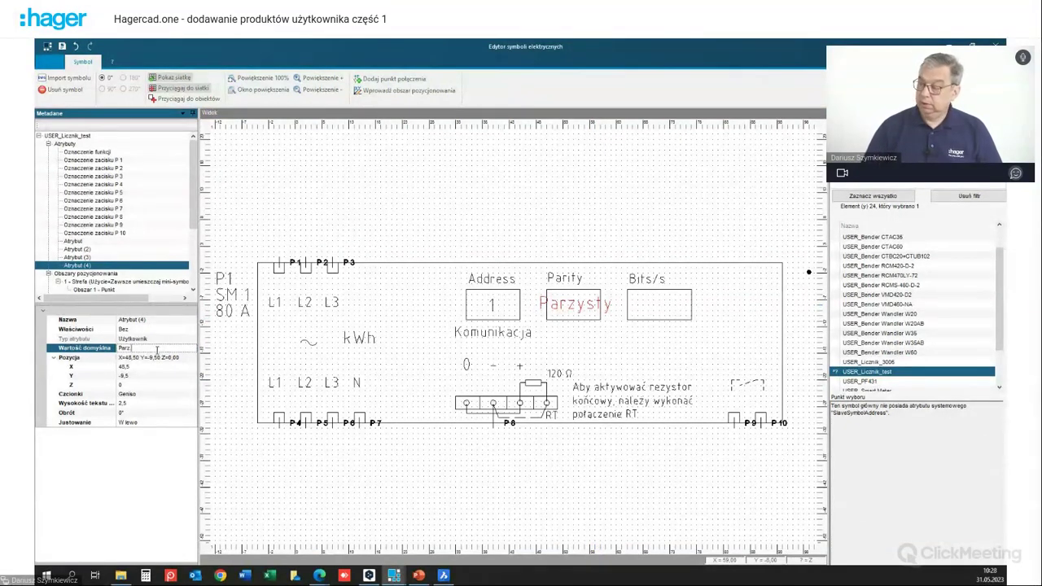
left_click(525, 237)
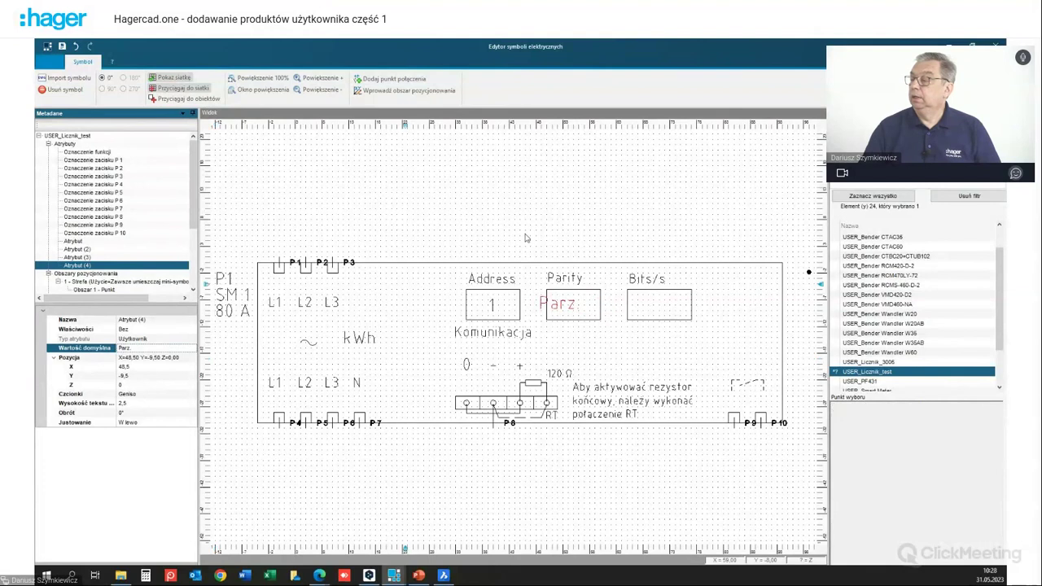
Step: Centre the "Parz." attribute text inside the box under Parity
left_click(563, 305)
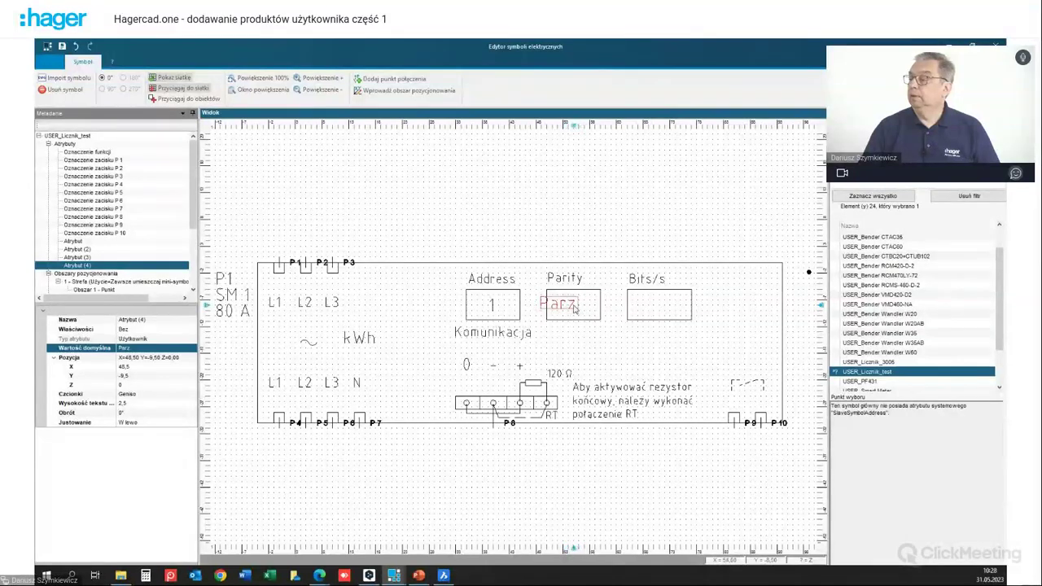
scroll(570, 309, "up", 3)
scroll(573, 309, "up", 1)
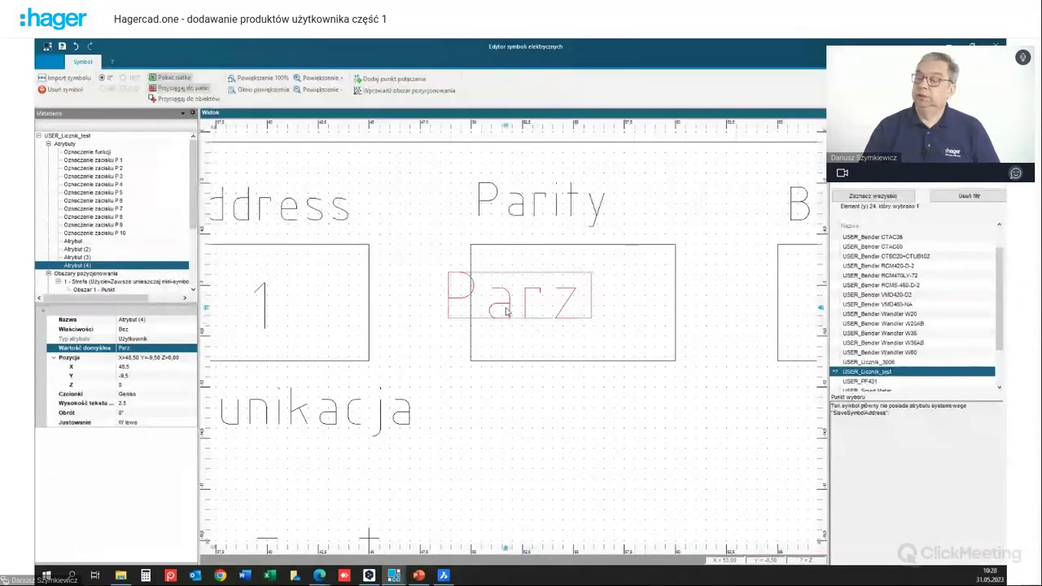
scroll(507, 311, "down", 3)
Step: Add another user attribute to the USER_Licznik_test symbol and set its default value to 19200
left_click(67, 144)
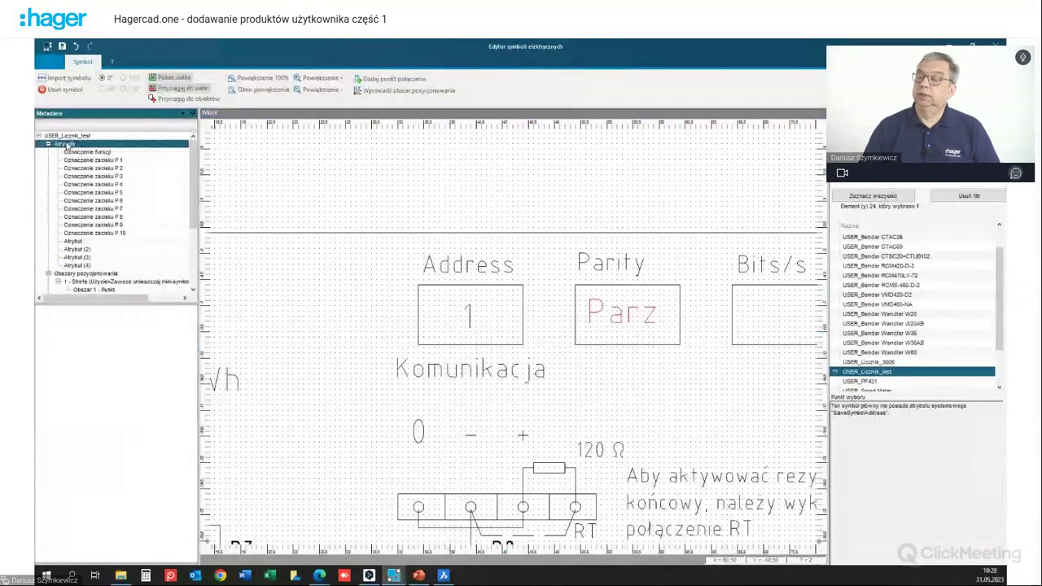
right_click(67, 144)
left_click(96, 173)
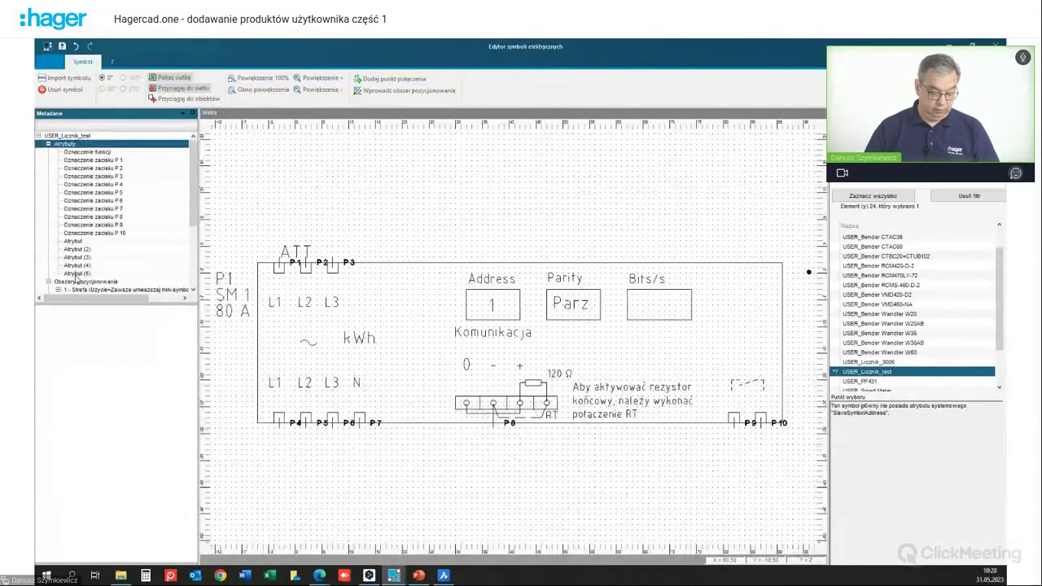
left_click(75, 275)
type("19200")
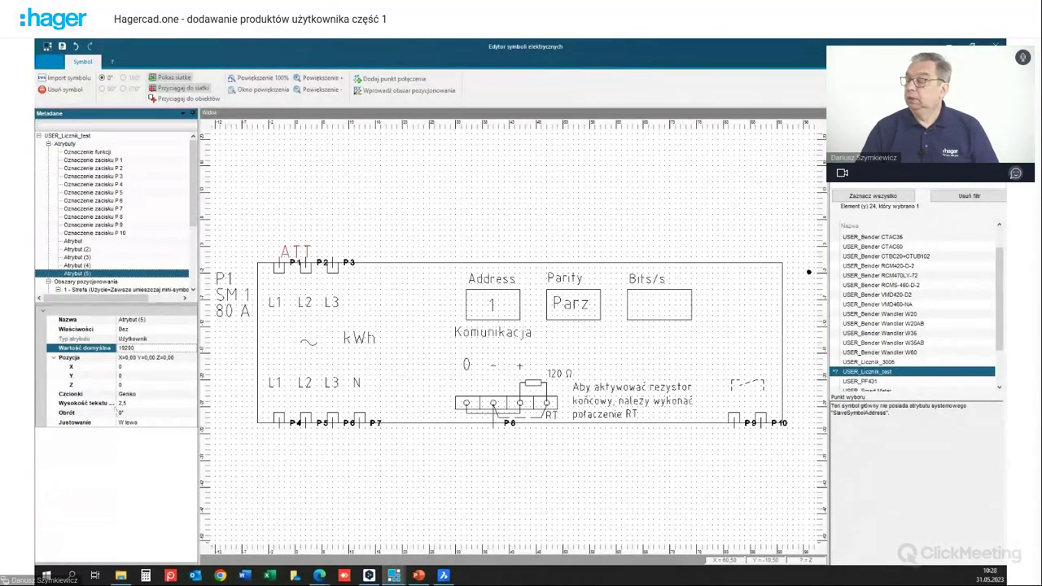
key("Return")
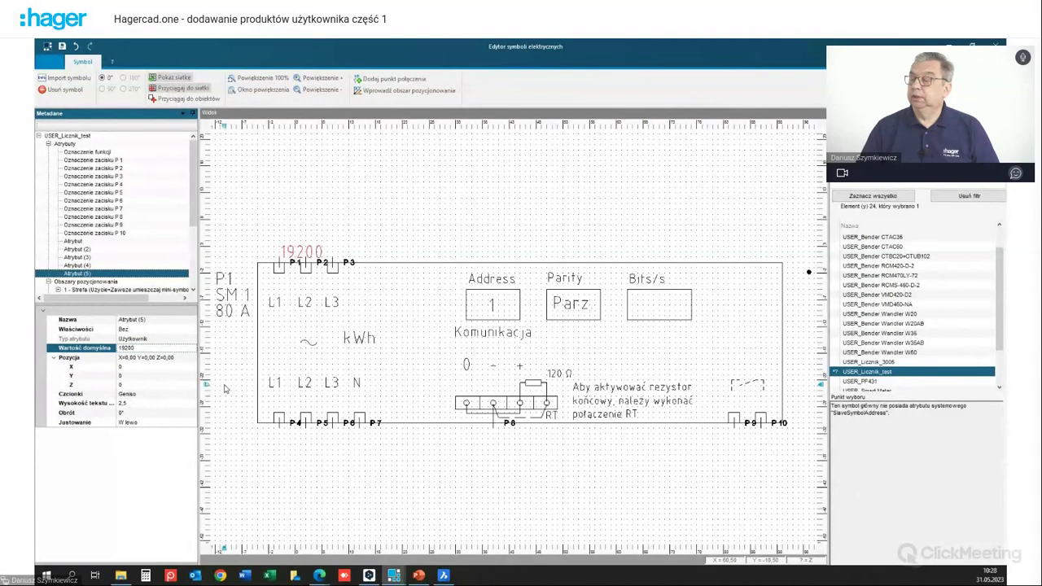
left_click(227, 388)
Step: Place the 19200 attribute text inside the box under Bits/s and save the symbol
left_click_drag(301, 255, 656, 310)
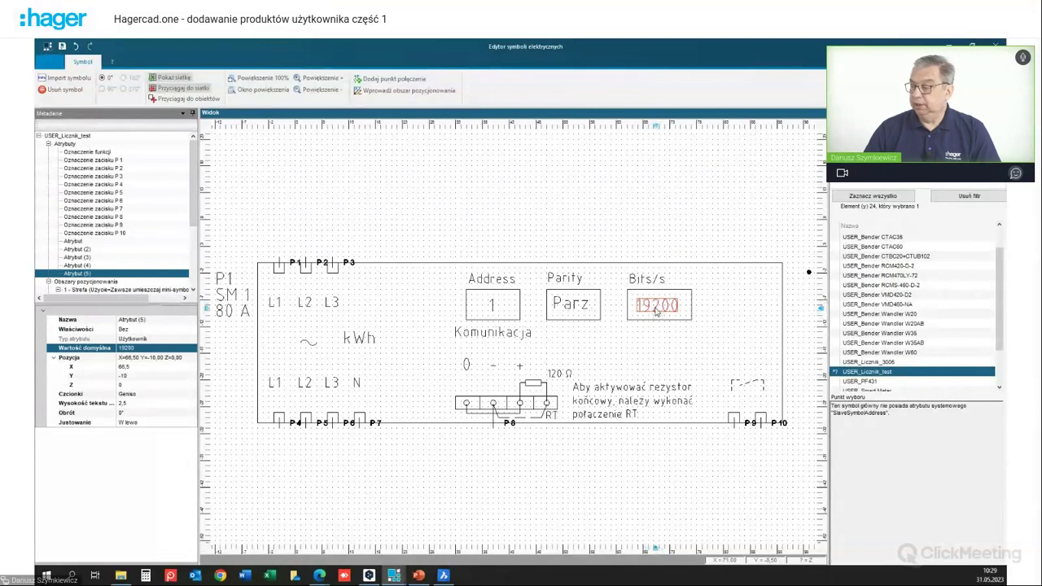
scroll(656, 311, "down", 1)
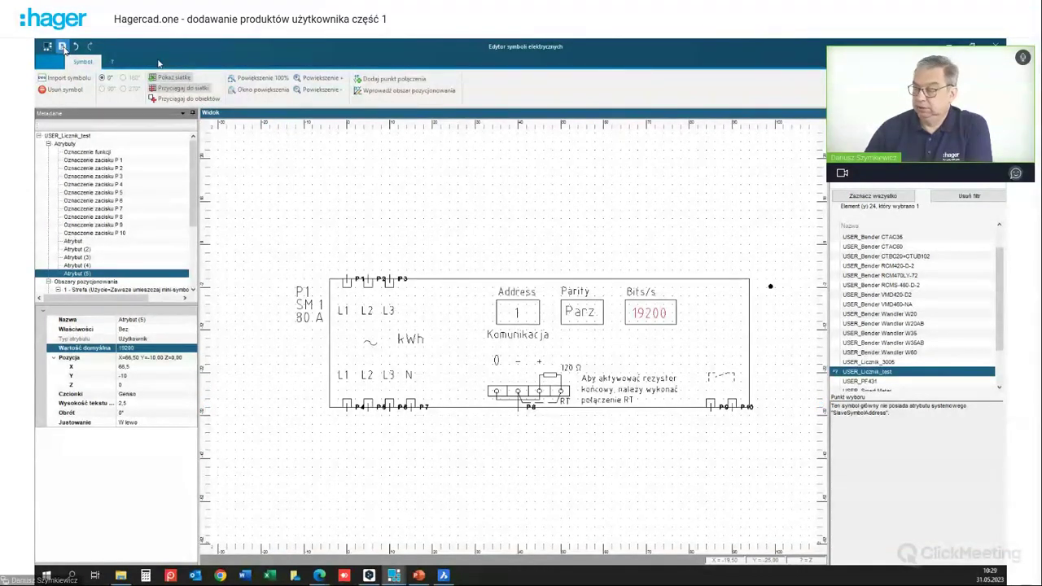
left_click(62, 47)
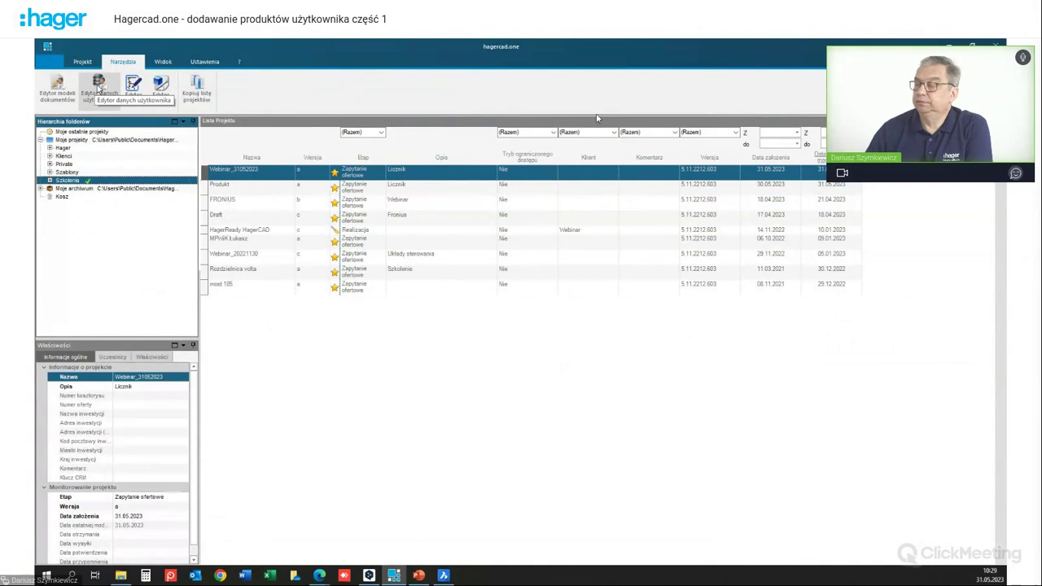
Step: Open the products in the user data editor, maximized, and start assigning a product group to the manufacturer Hager_test
left_click(98, 85)
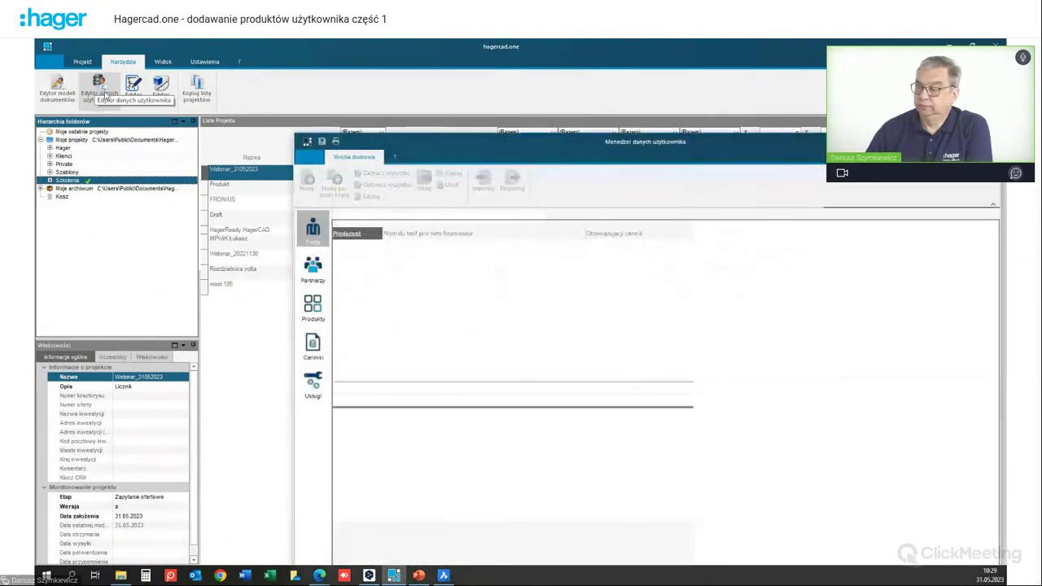
left_click(312, 306)
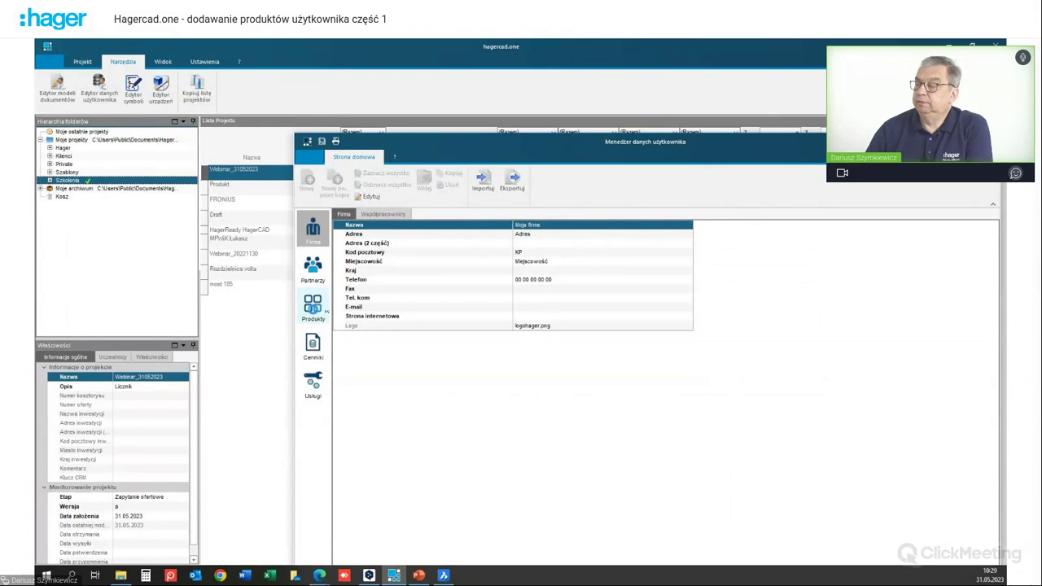
left_click(336, 228)
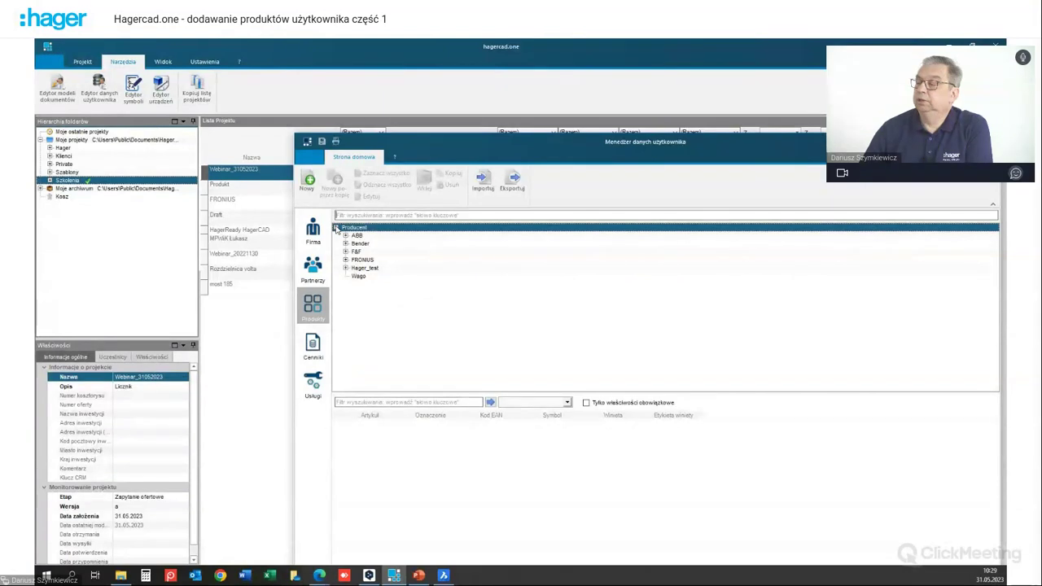
left_click(345, 268)
left_click(355, 269)
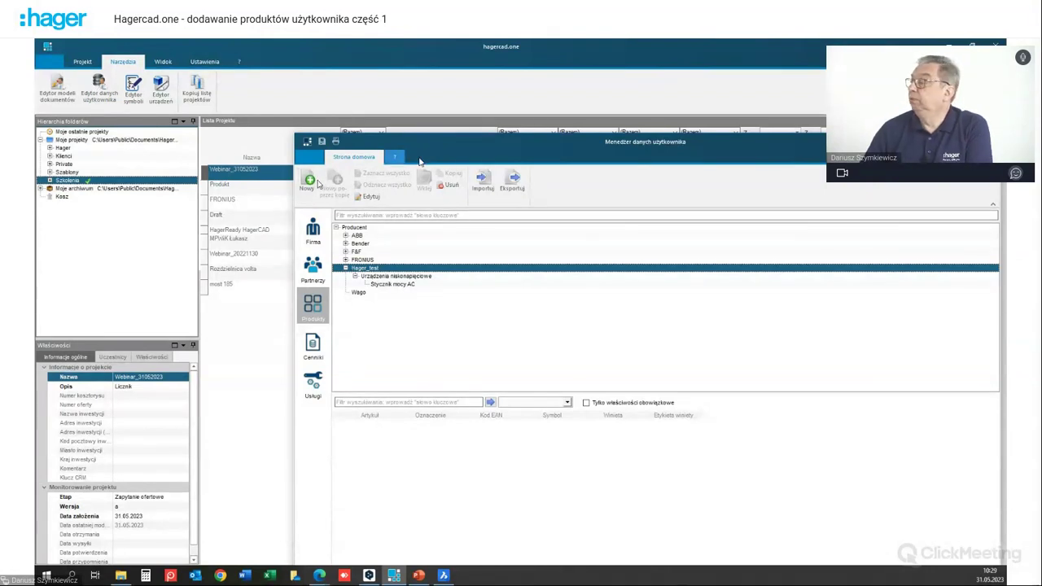
double_click(619, 142)
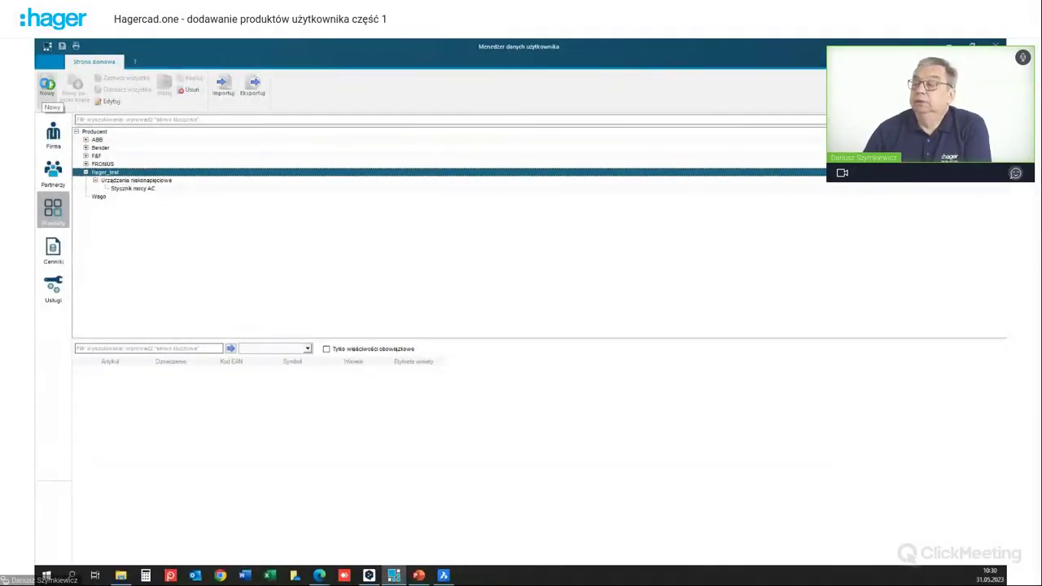
left_click(49, 85)
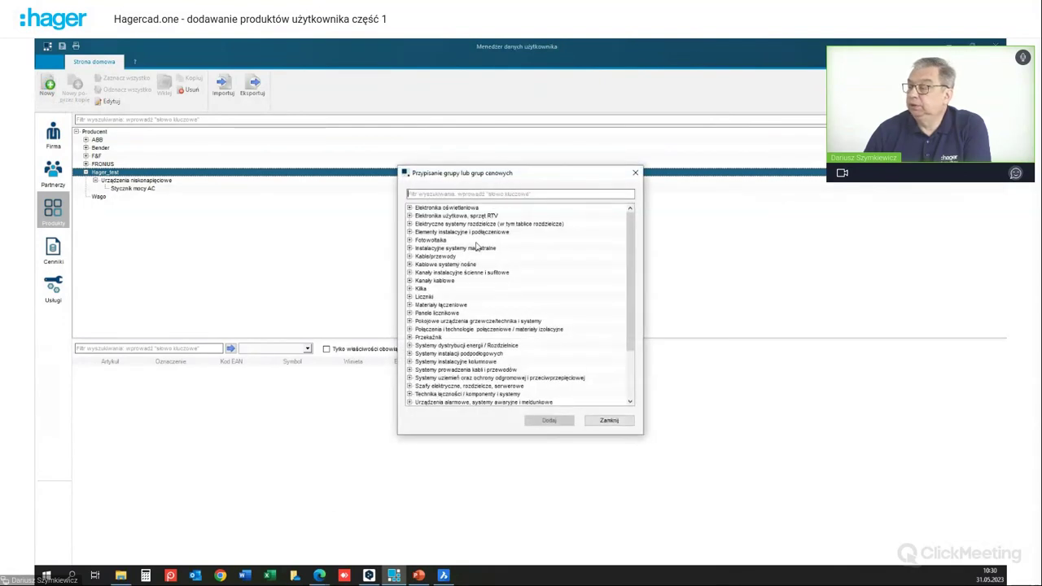
left_click(444, 194)
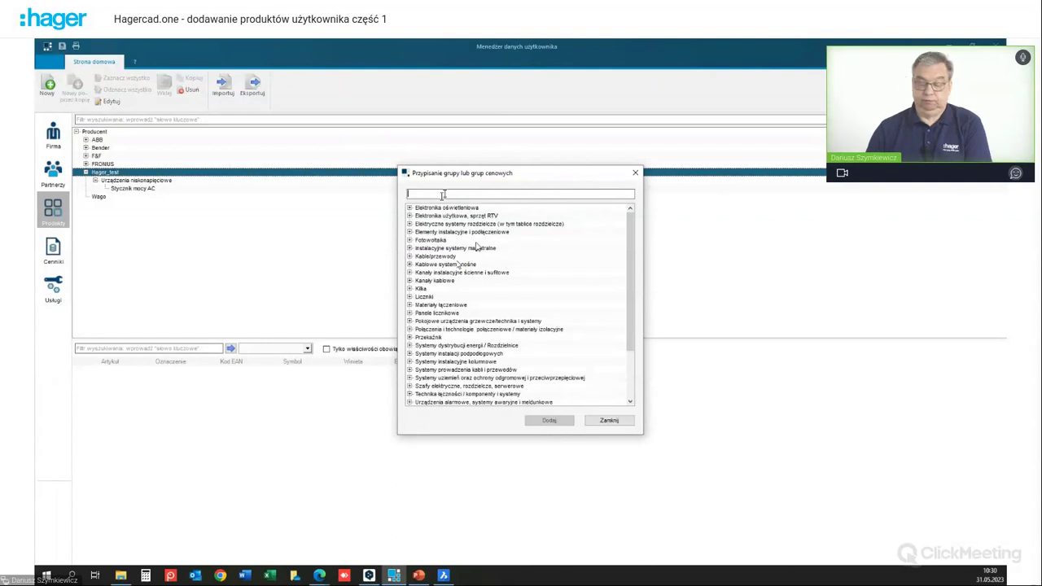
type("ei")
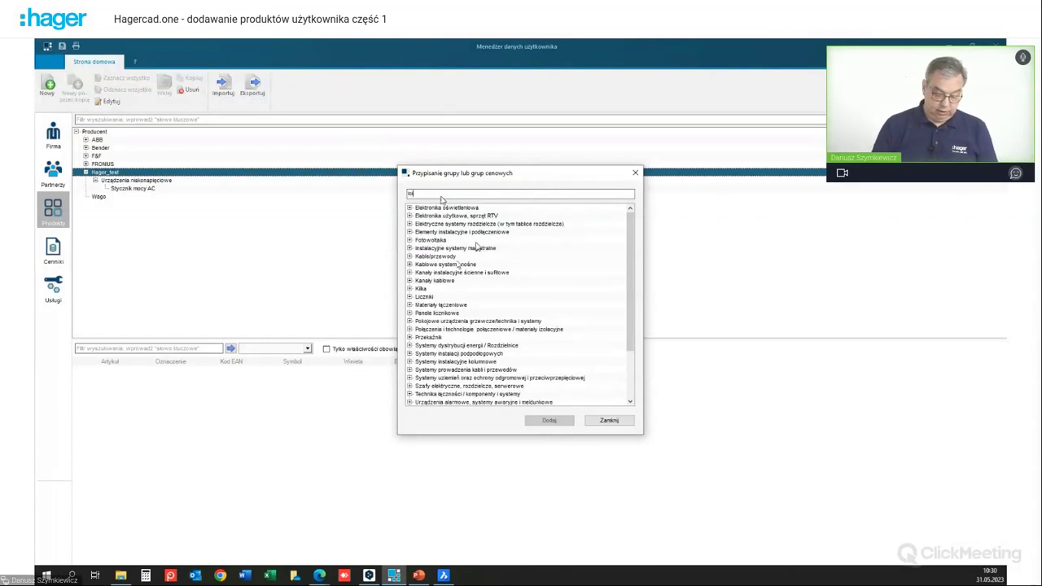
type("cznik")
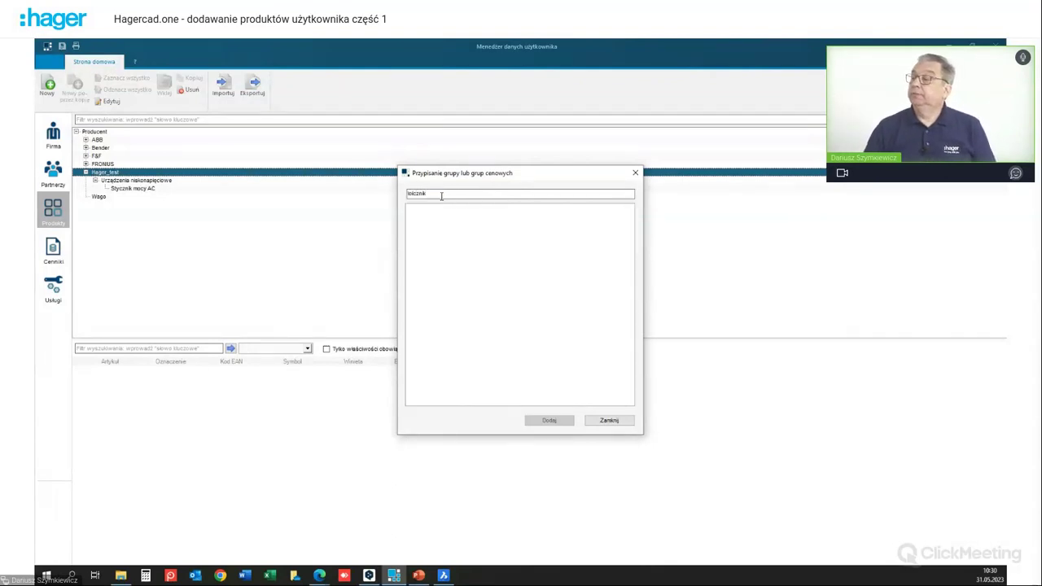
key("BackSpace")
key("BackSpace")
key("BackSpace")
key("BackSpace")
key("BackSpace")
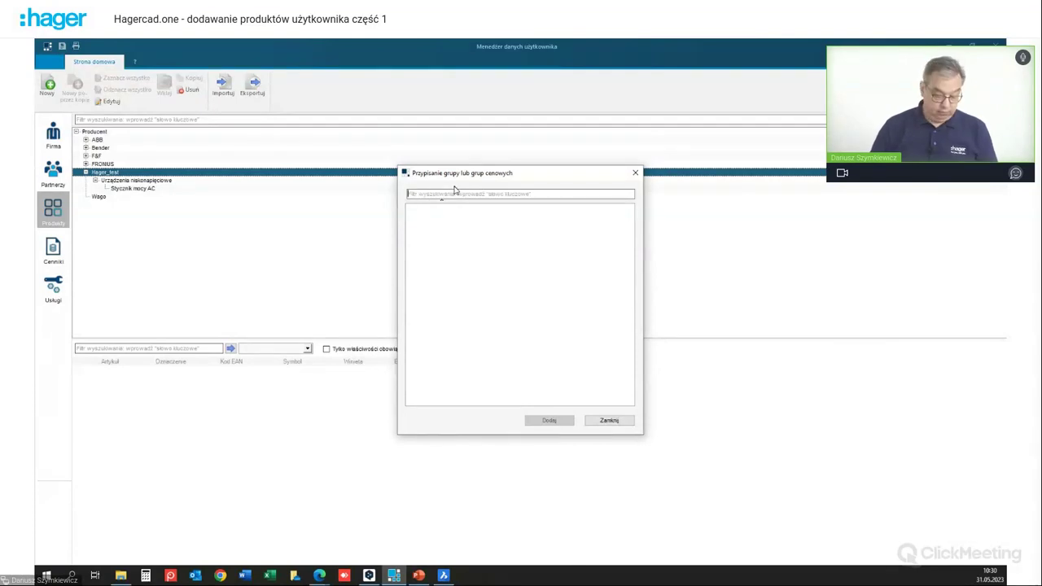
Step: Filter the product groups by "licznik" and add the group "Licznik energii elektrycznej" to Hager_test
type("licznik")
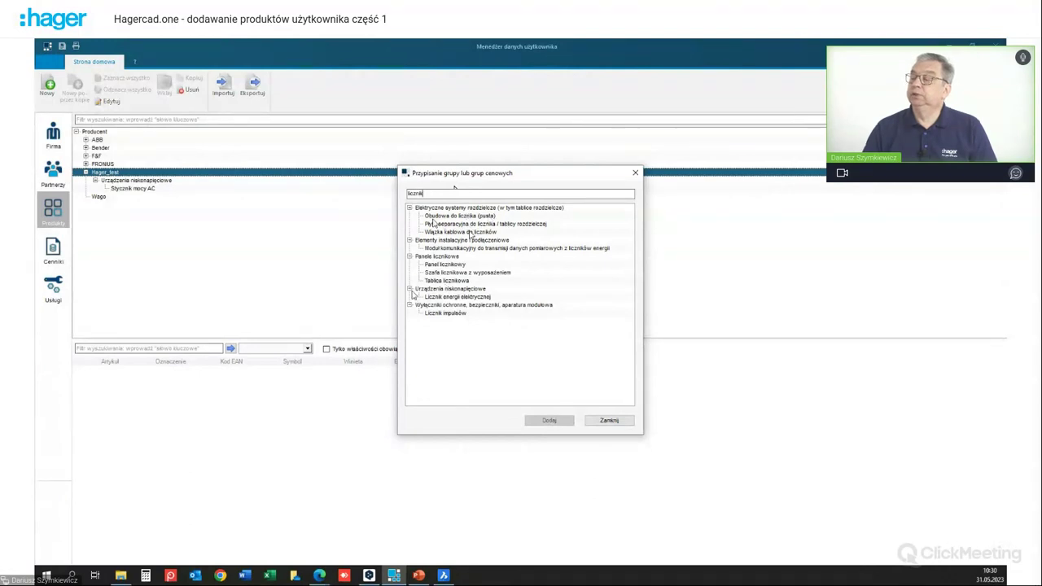
left_click(457, 297)
left_click(550, 421)
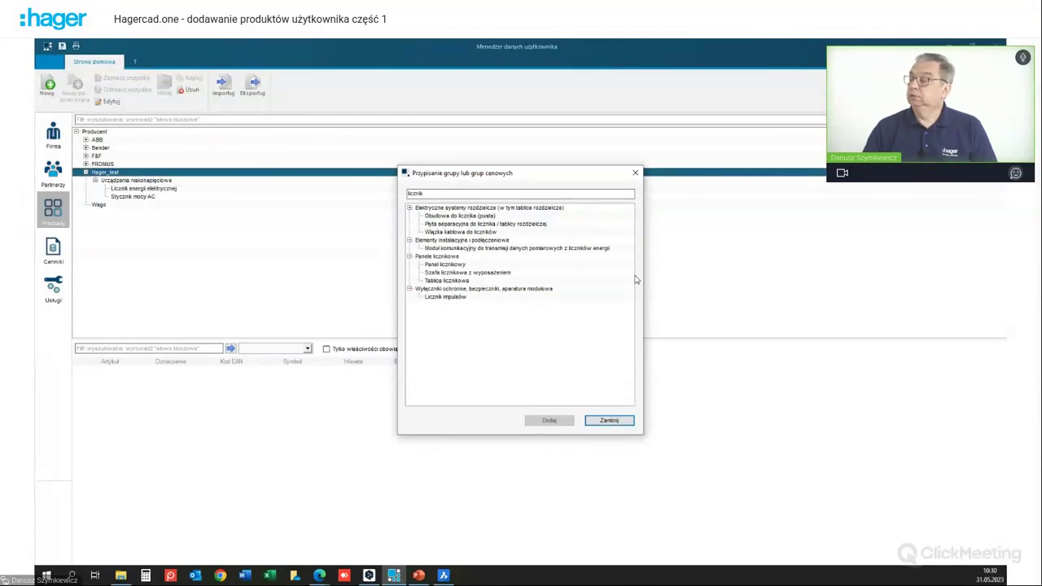
left_click(613, 420)
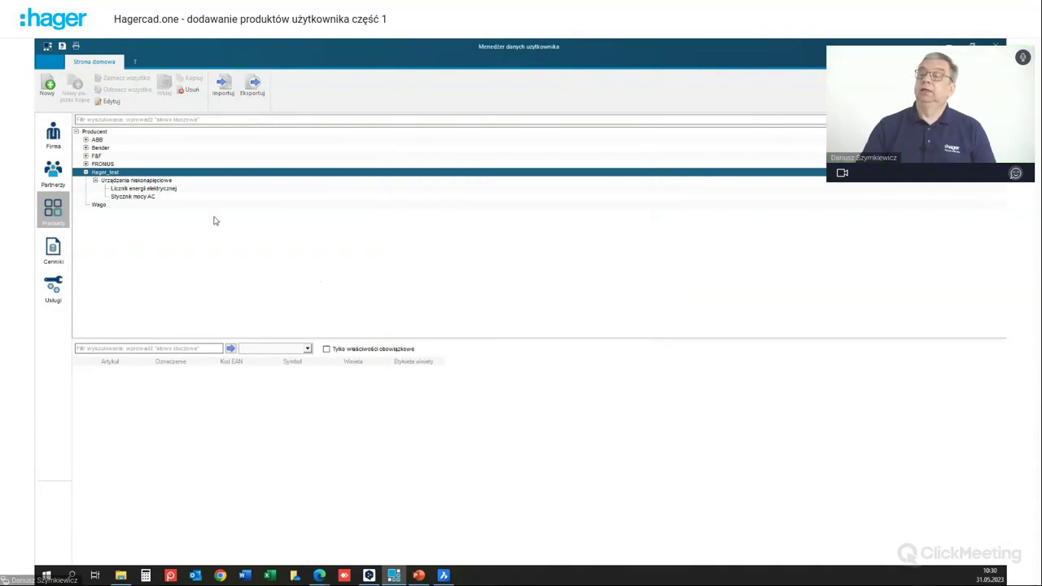
Step: Create a new product in the group "Licznik energii elektrycznej" with the article reference SM01
left_click(138, 188)
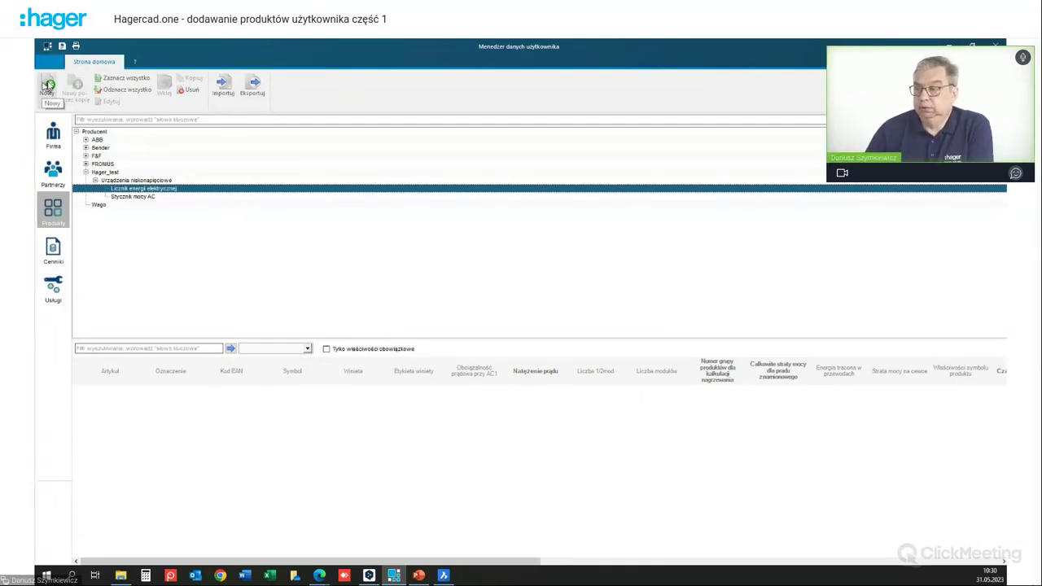
left_click(48, 85)
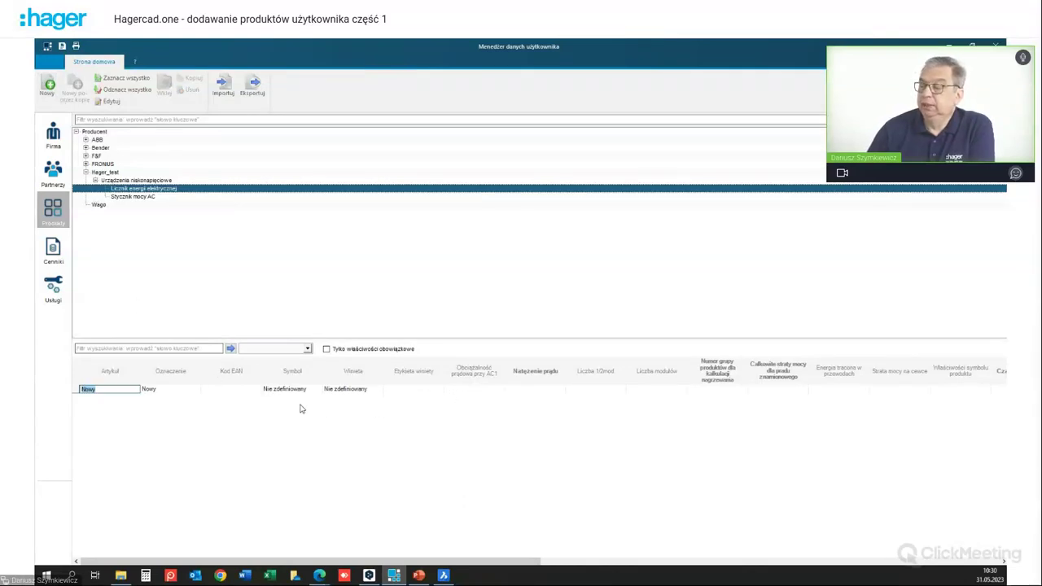
left_click(106, 388)
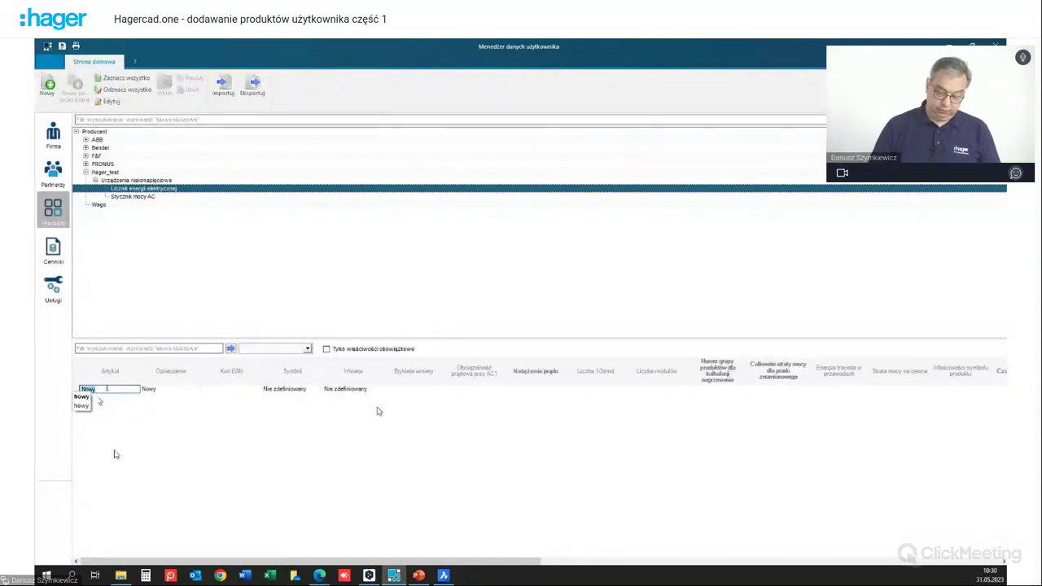
type("L")
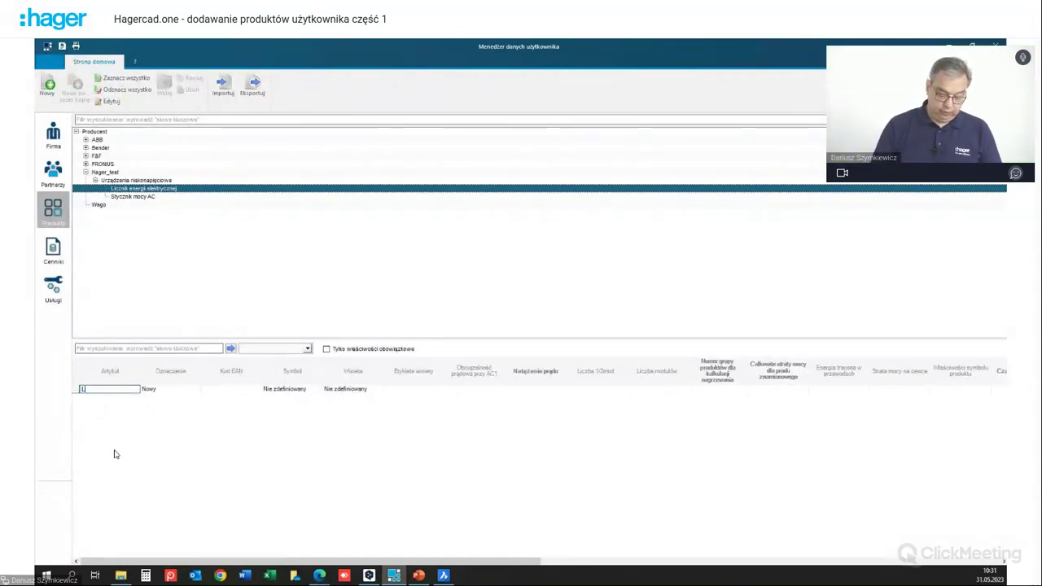
type("i")
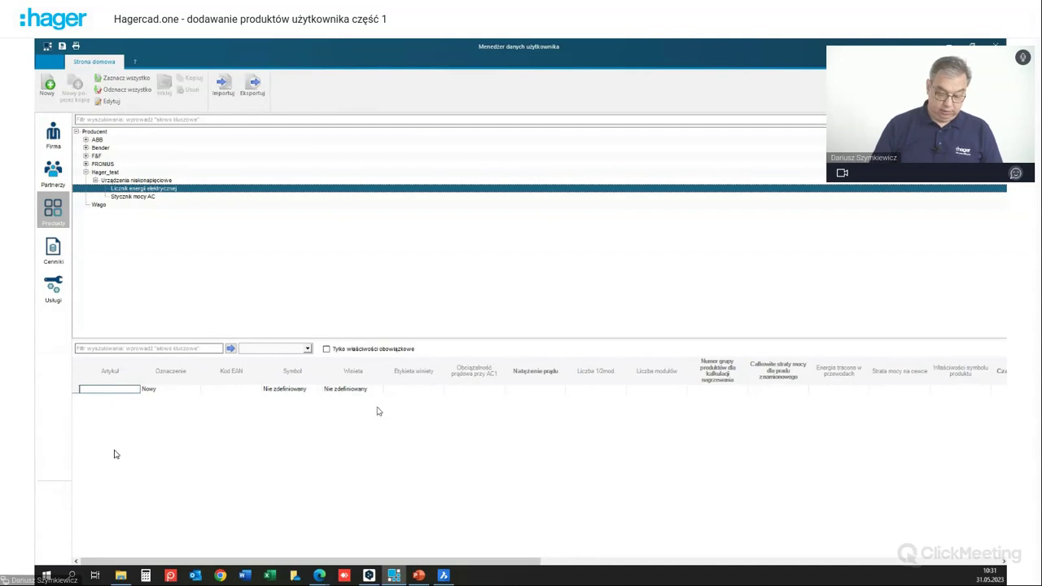
type("01")
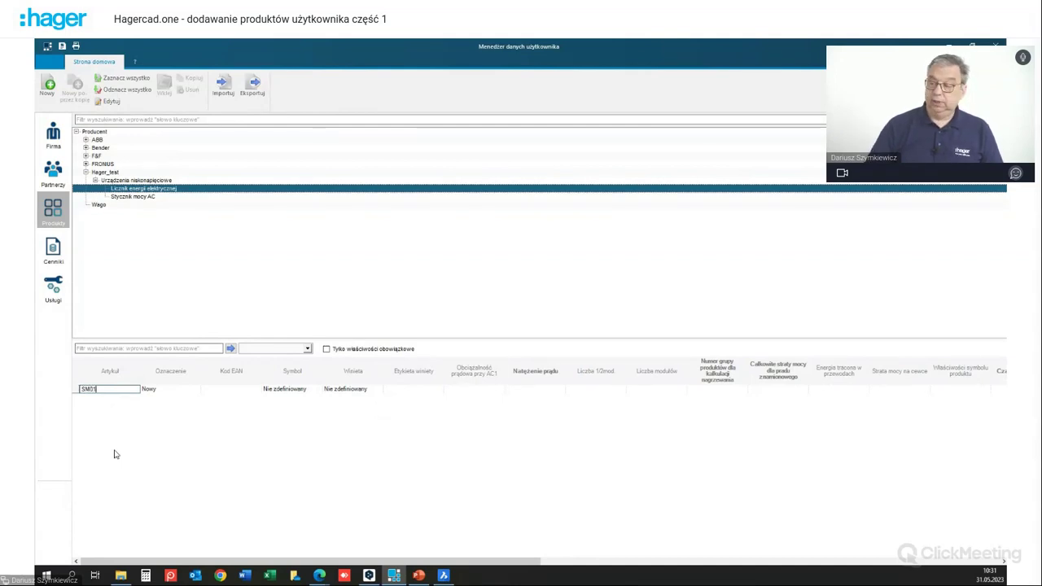
Step: Set the designation of product SM01 to "Licznik test 80 A"
key("Tab")
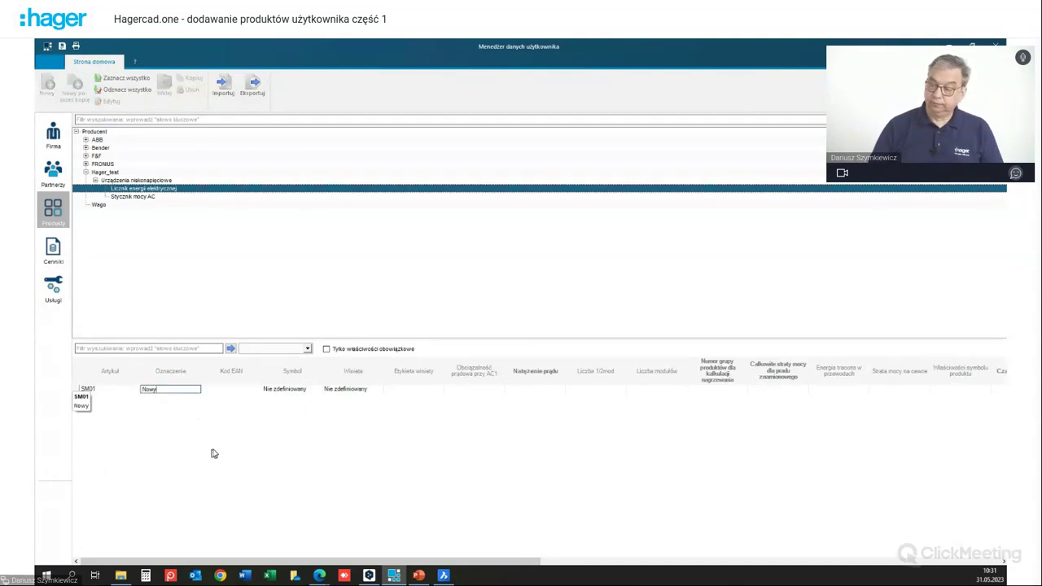
type("L")
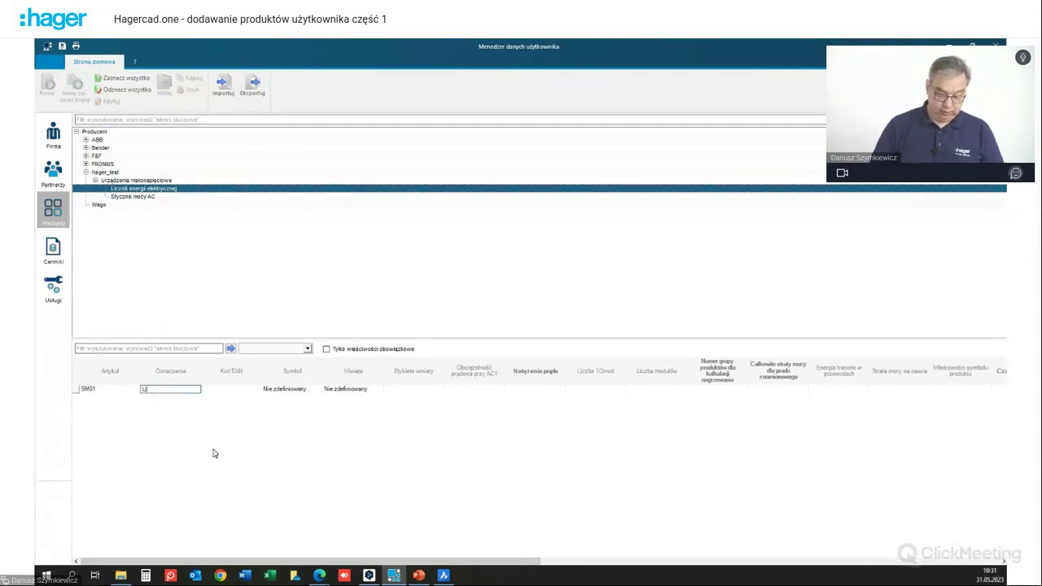
type("icznik test 80 A")
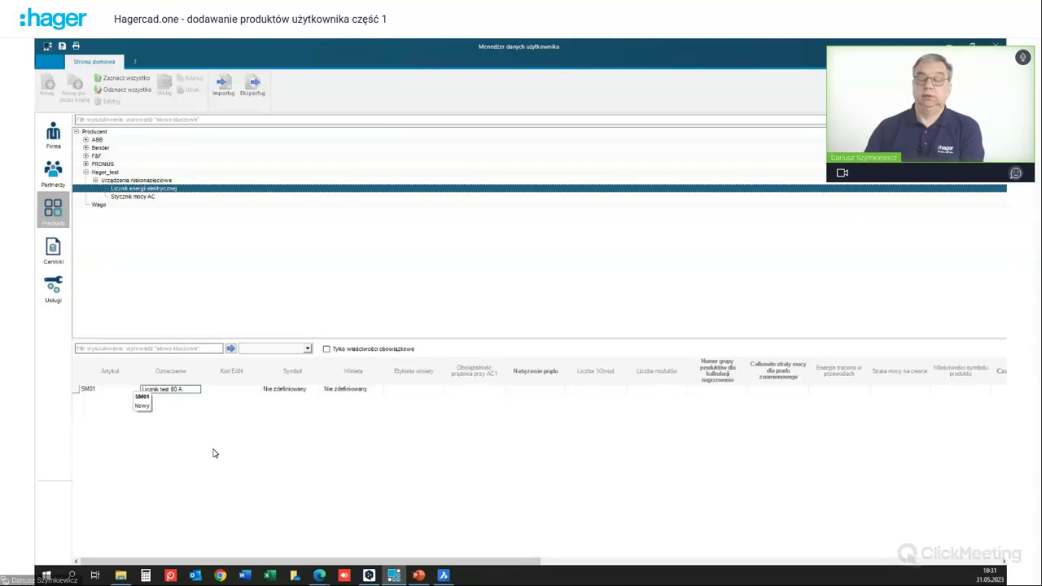
left_click(295, 389)
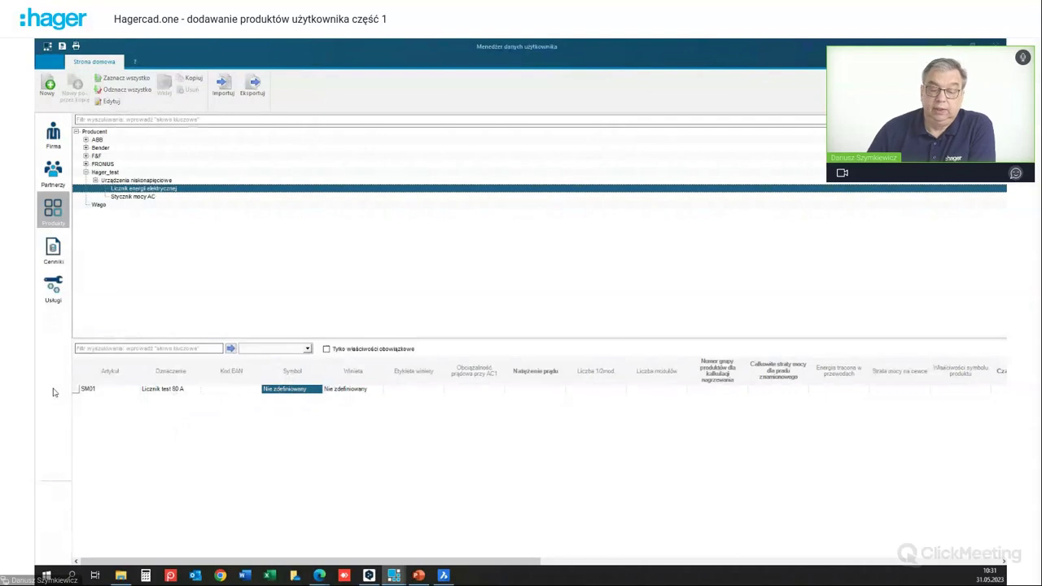
Step: Create a new symbol group for product SM01 and preview the contact and energy meter symbols of the general library
left_click_drag(81, 45, 521, 110)
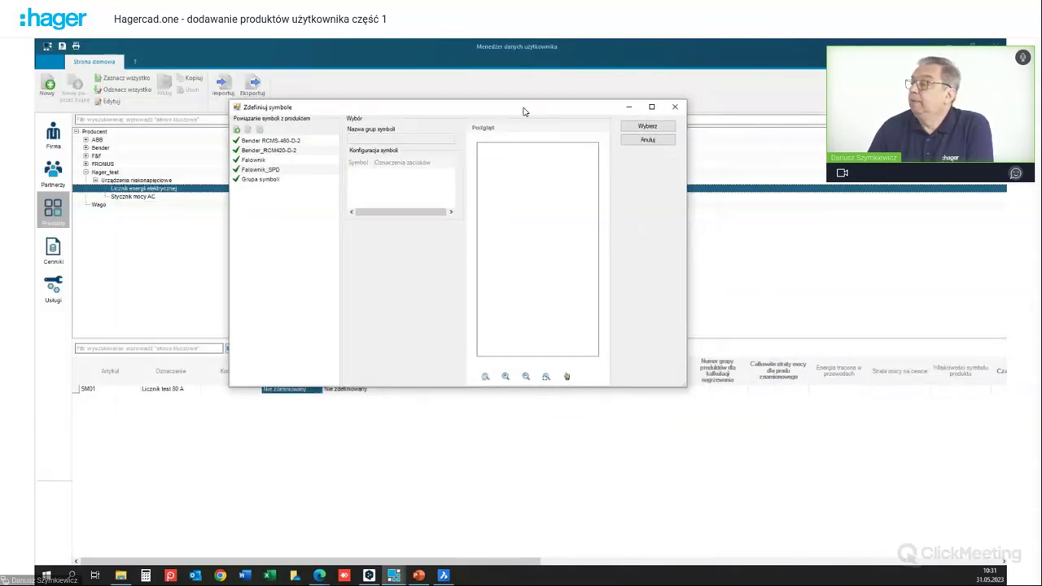
left_click(652, 104)
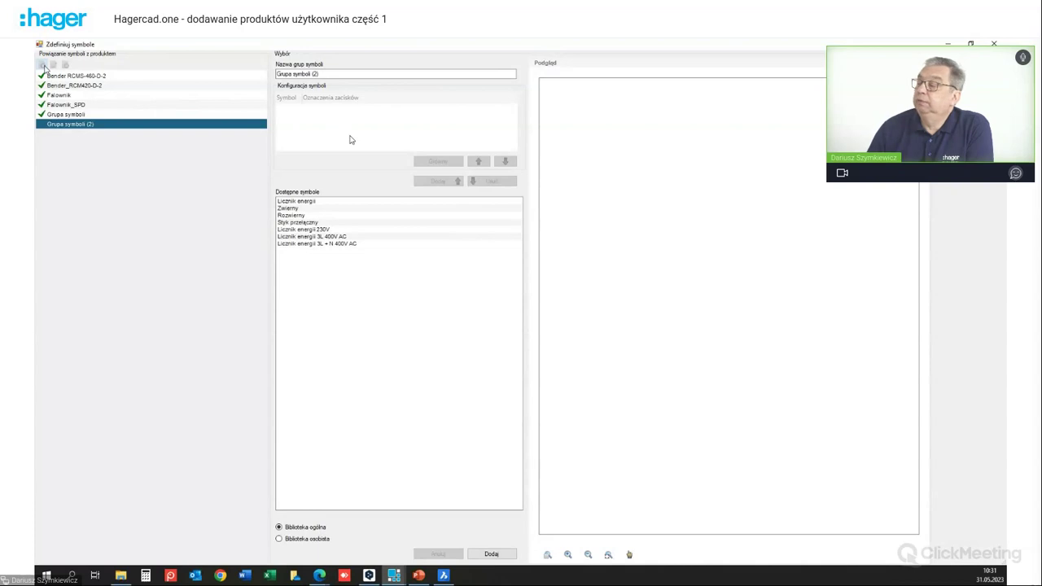
left_click(296, 201)
left_click(289, 208)
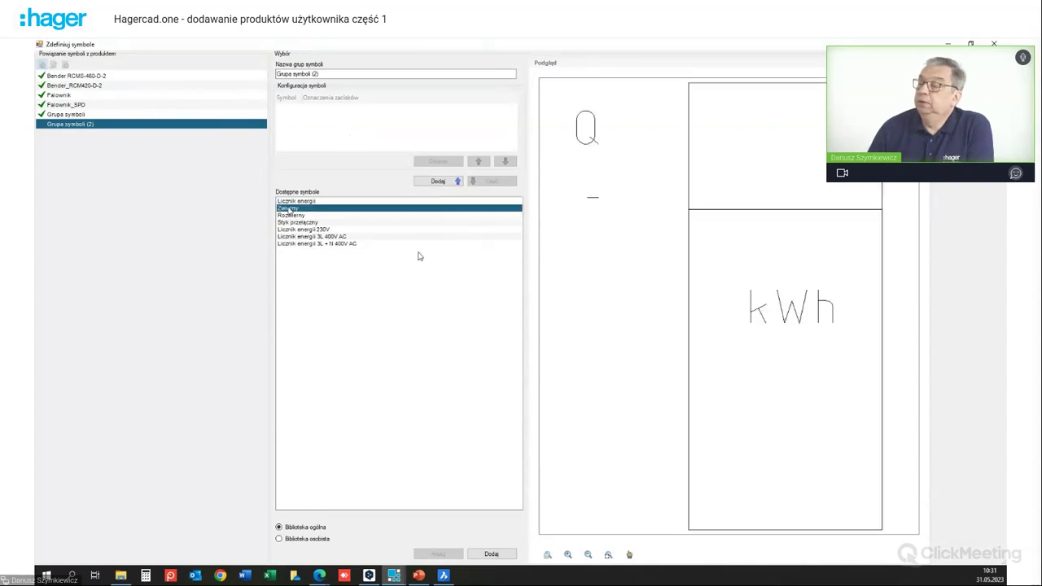
left_click(298, 216)
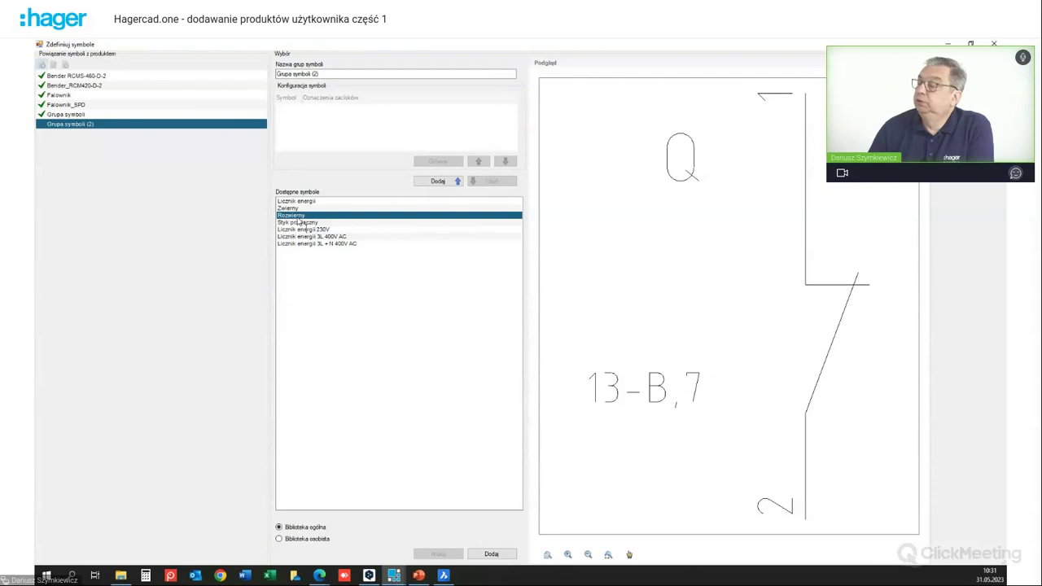
left_click(300, 222)
left_click(312, 229)
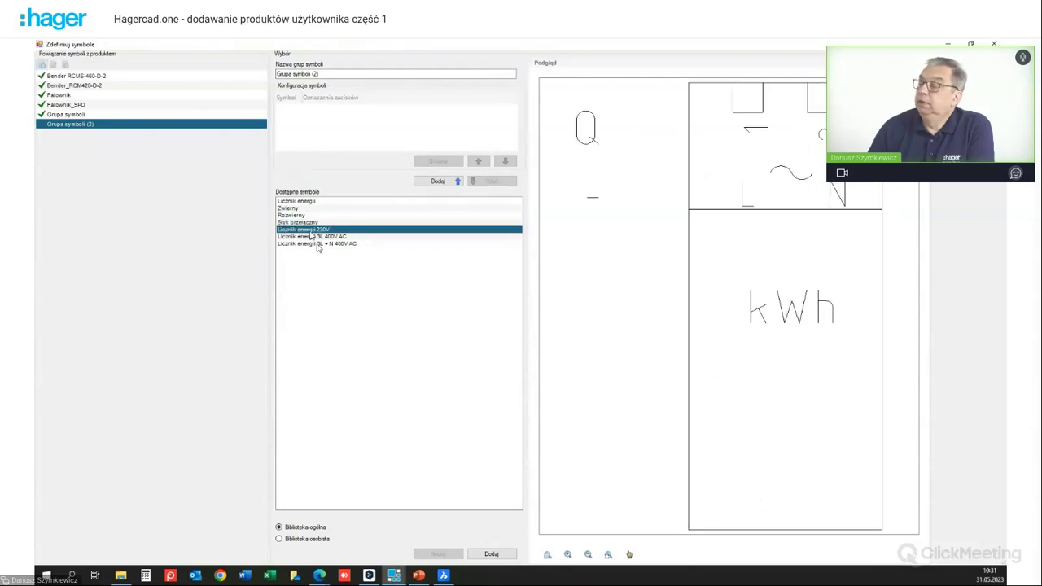
left_click(310, 236)
left_click(313, 243)
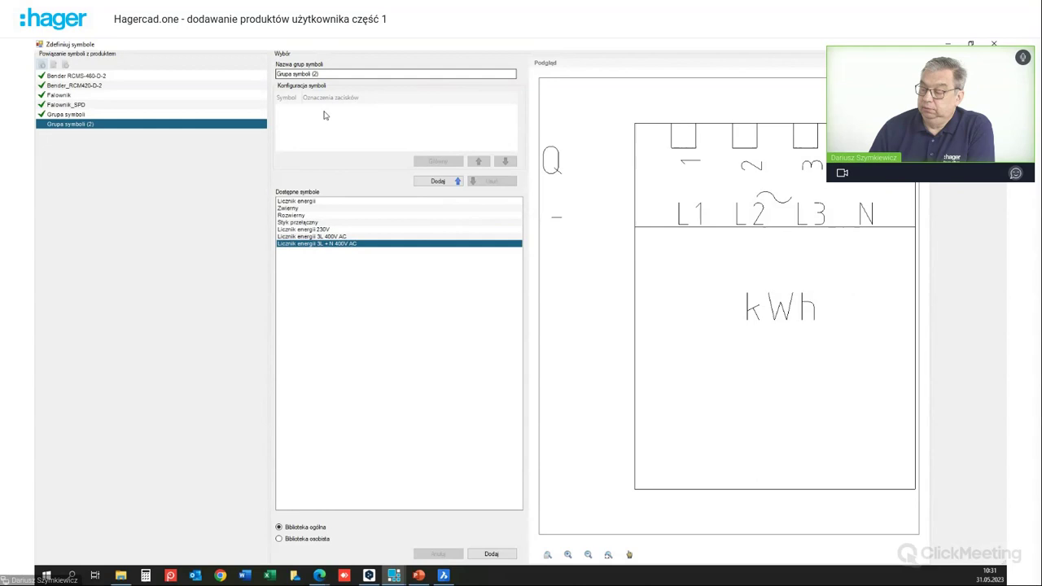
Step: Define the symbol group as "Liczniki" with the personal-library symbol User_Licznik_test and assign it to product SM01
left_click_drag(328, 73, 273, 75)
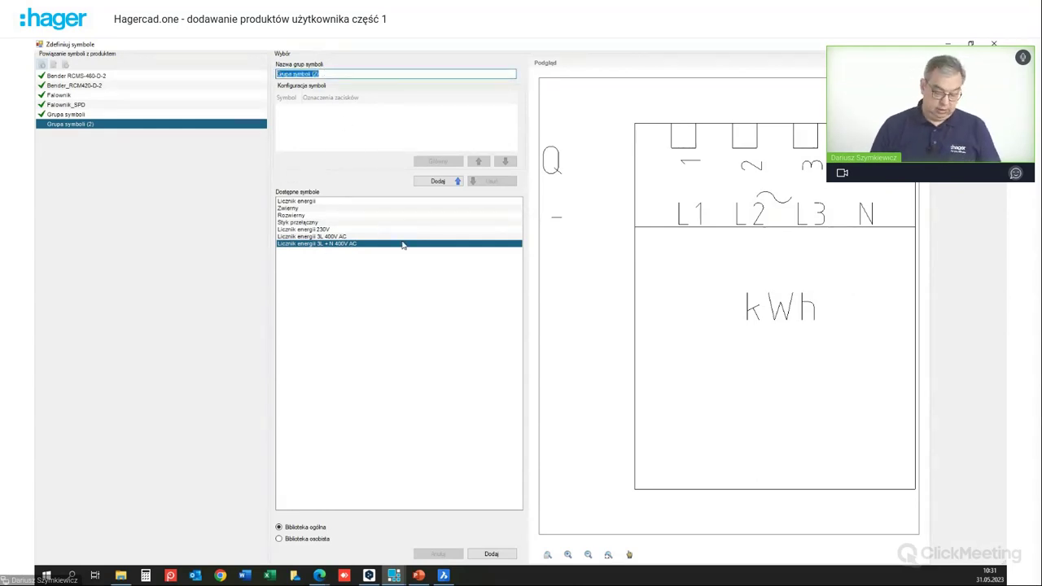
type("Liczniki")
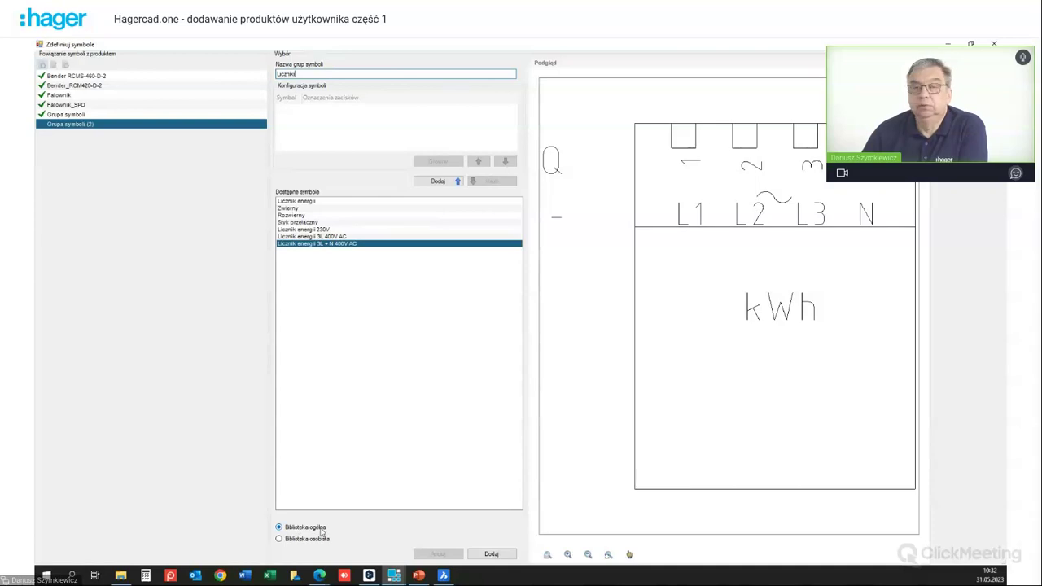
left_click(279, 539)
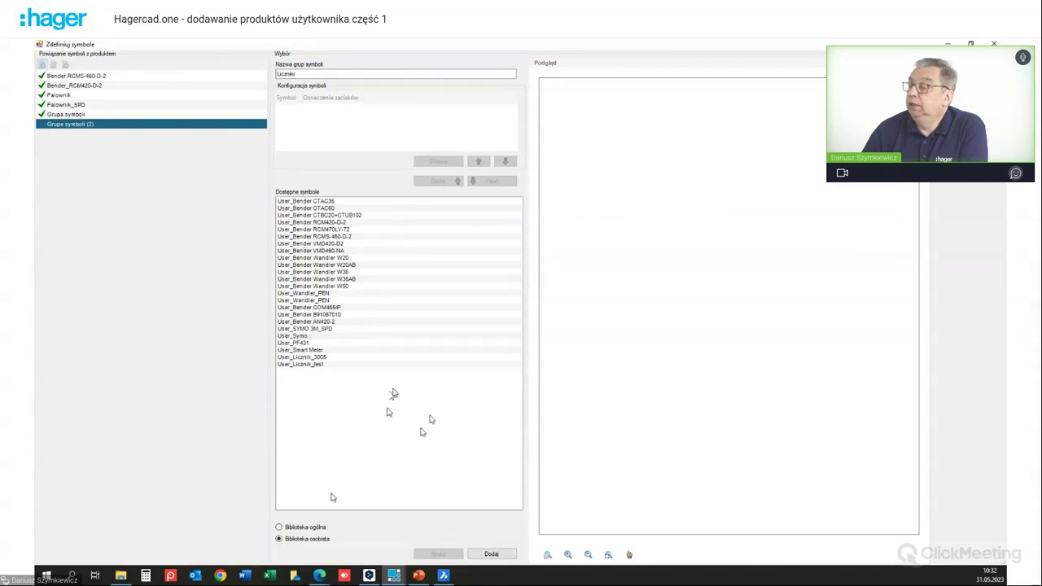
left_click(299, 364)
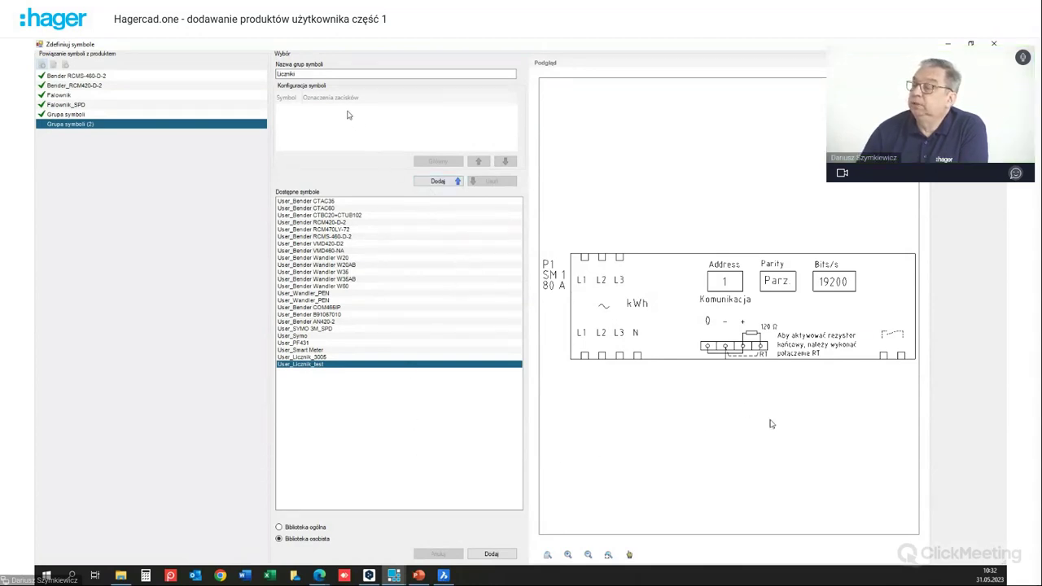
left_click(447, 185)
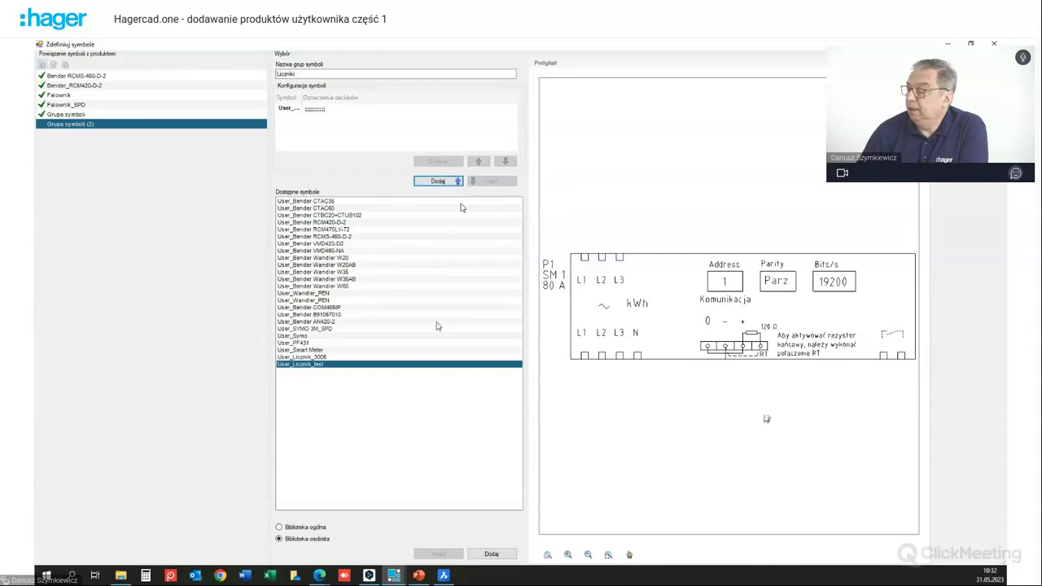
left_click(508, 554)
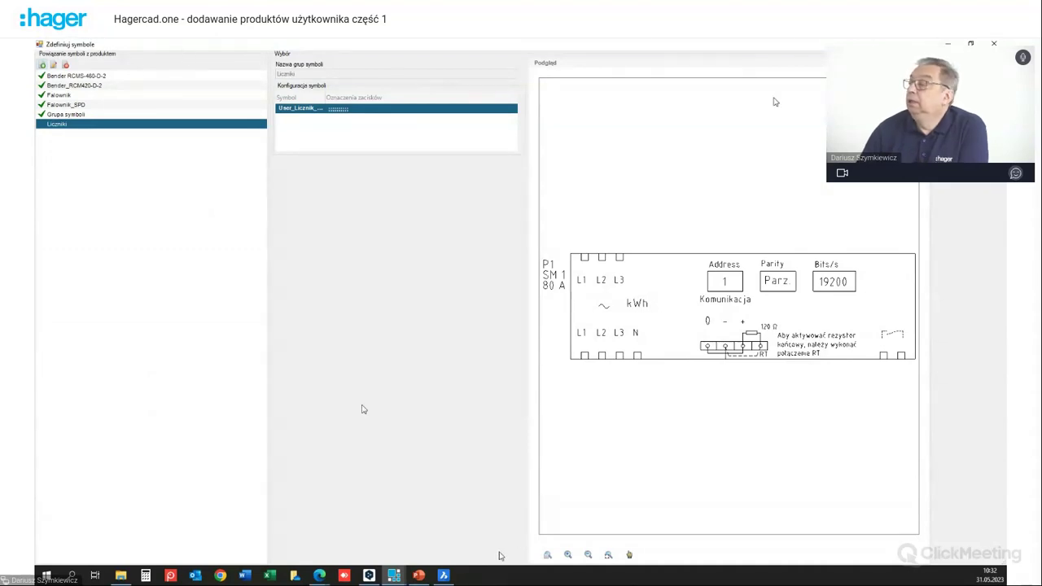
left_click(515, 544)
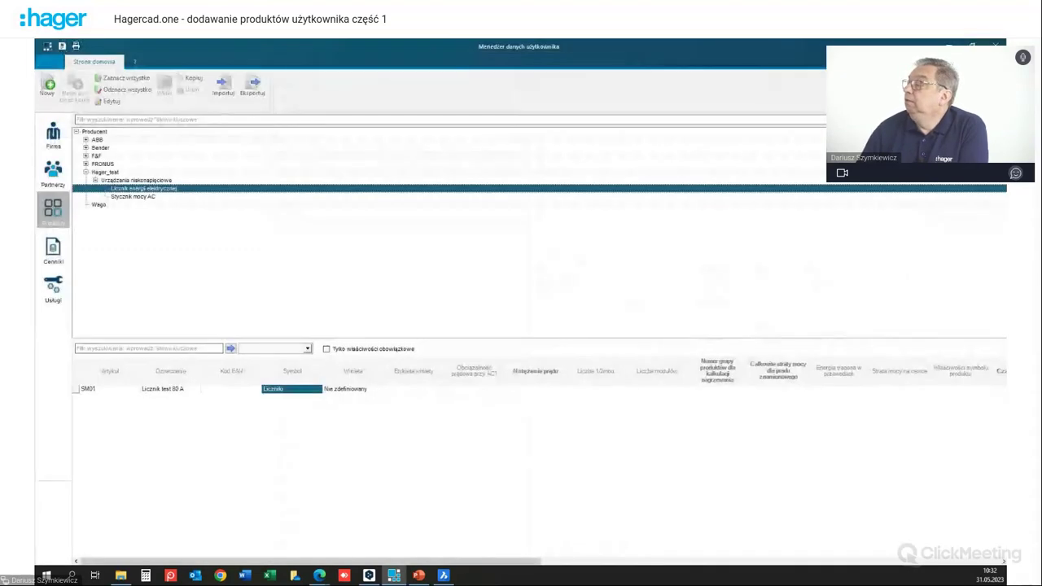
Step: Assign the view drawing "Produkt 6 mod." to product SM01
double_click(358, 393)
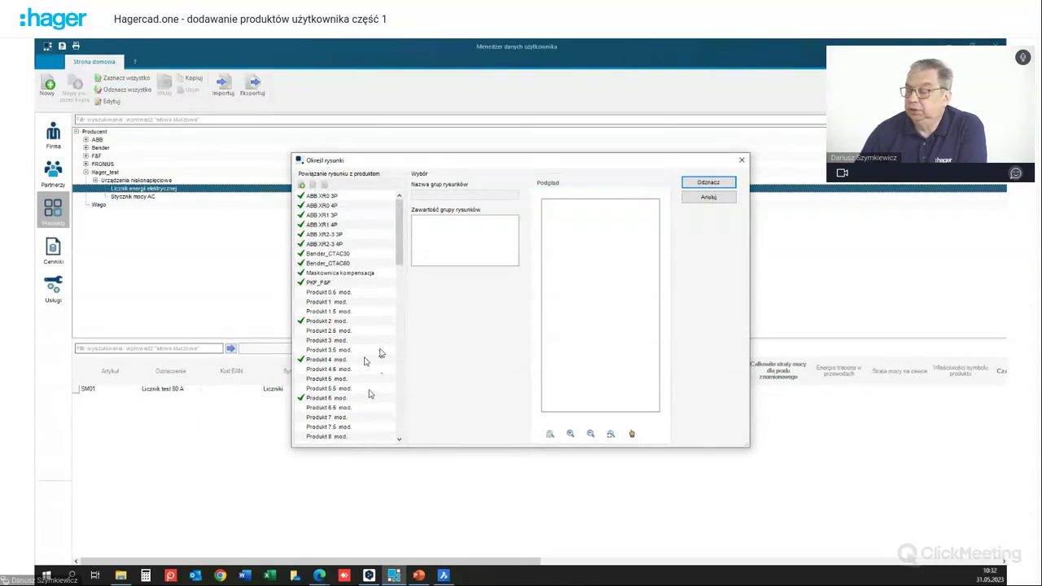
scroll(371, 358, "down", 2)
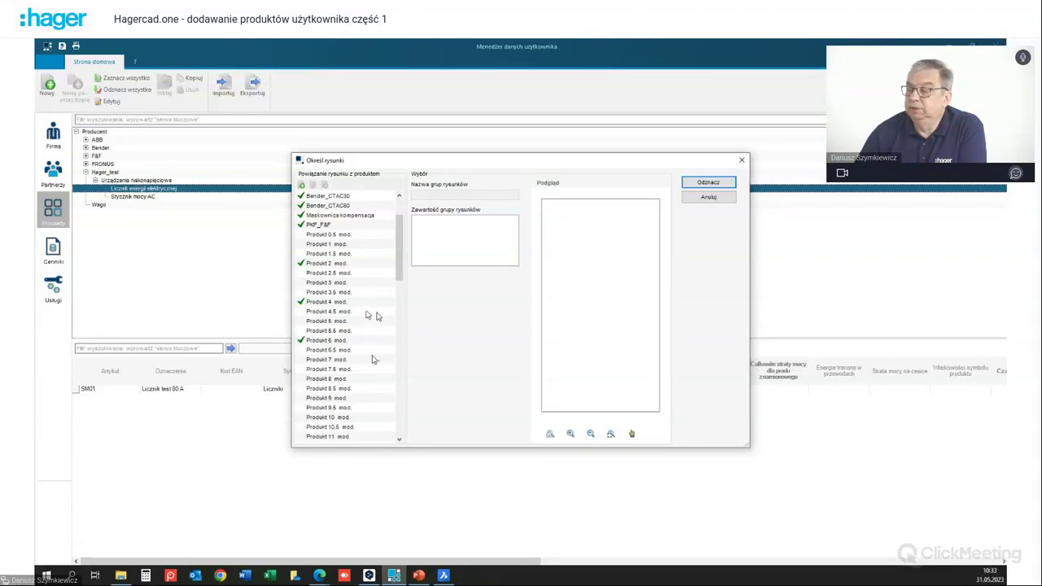
left_click(345, 341)
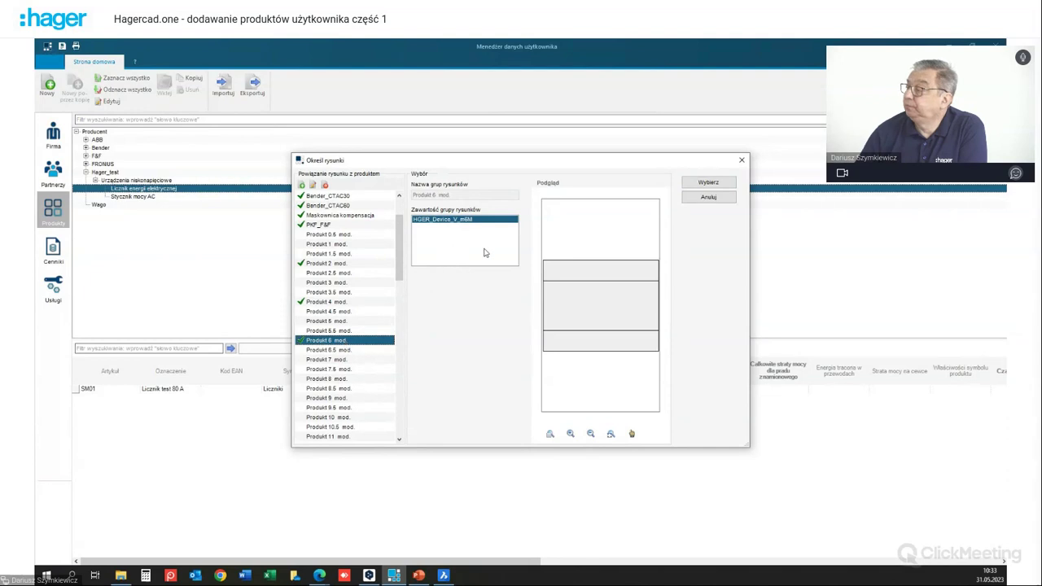
left_click(707, 182)
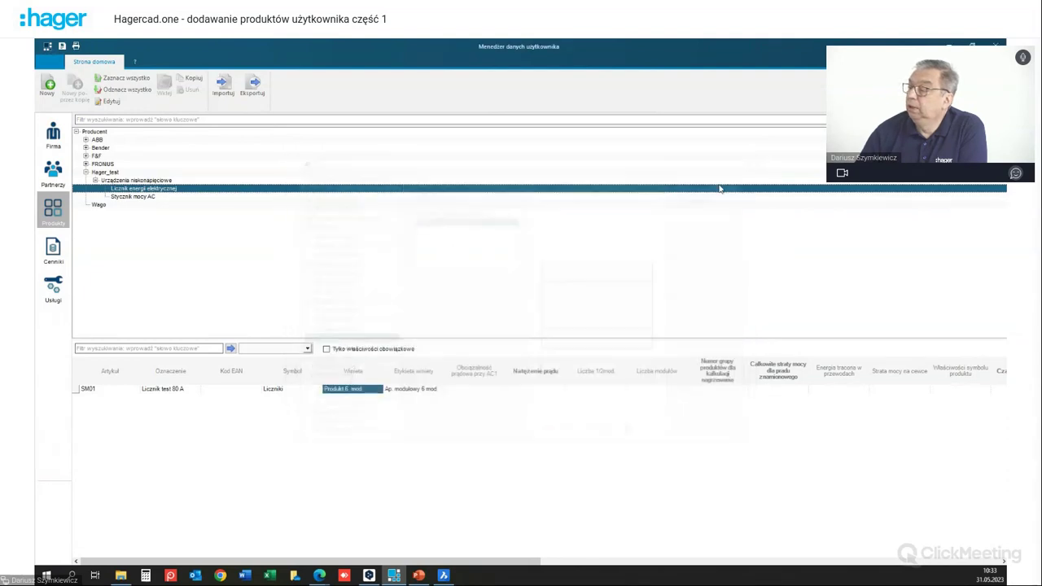
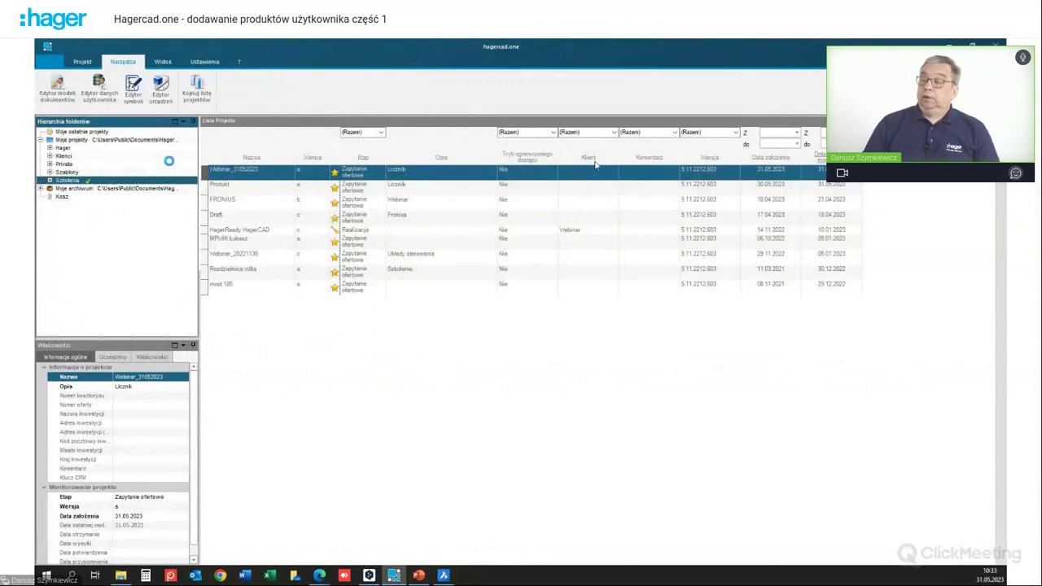
Step: Open the project Webinar_31052023 from the project list
left_click(220, 169)
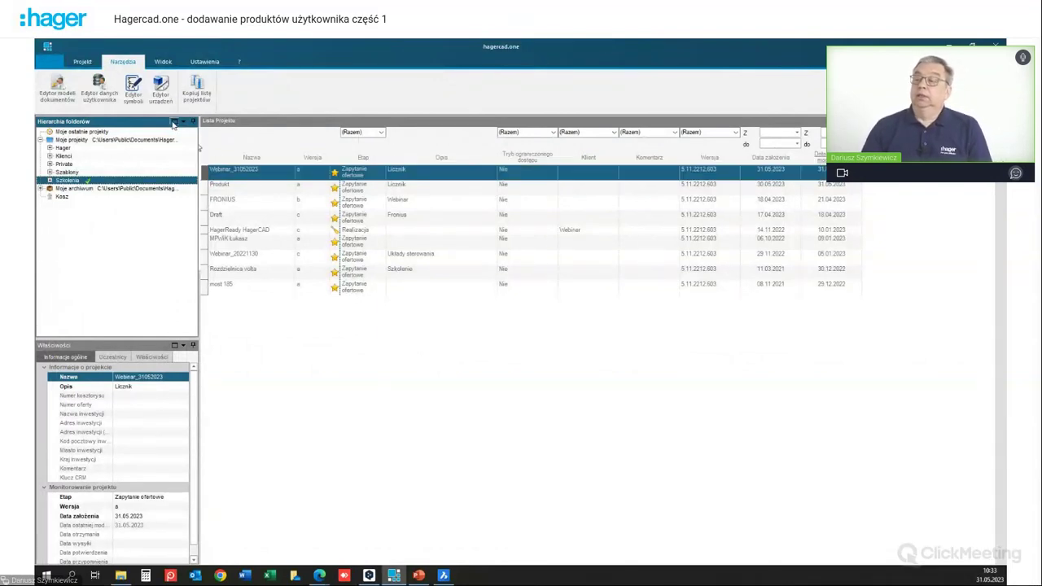
left_click(85, 63)
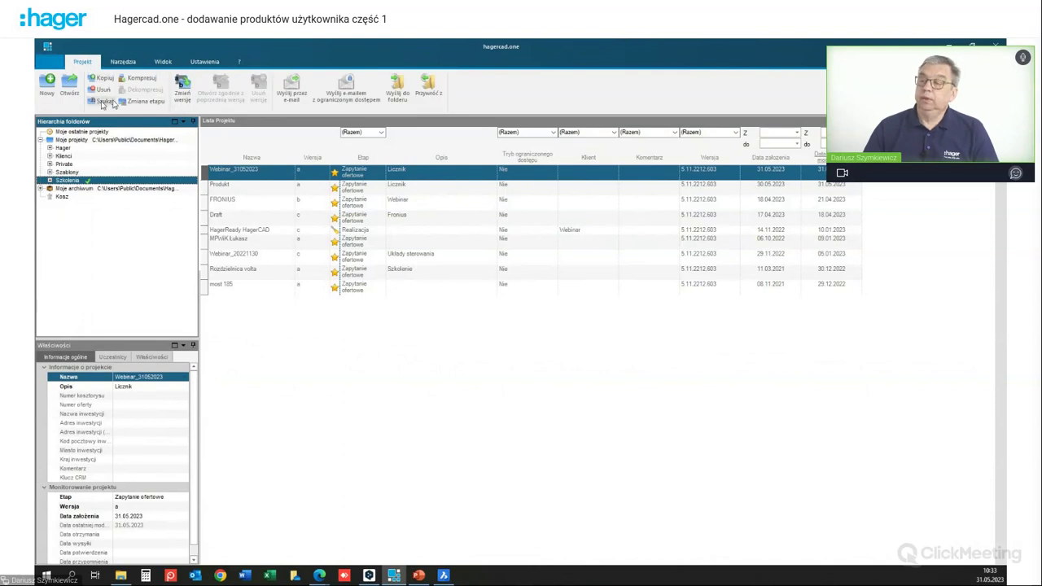
left_click(69, 84)
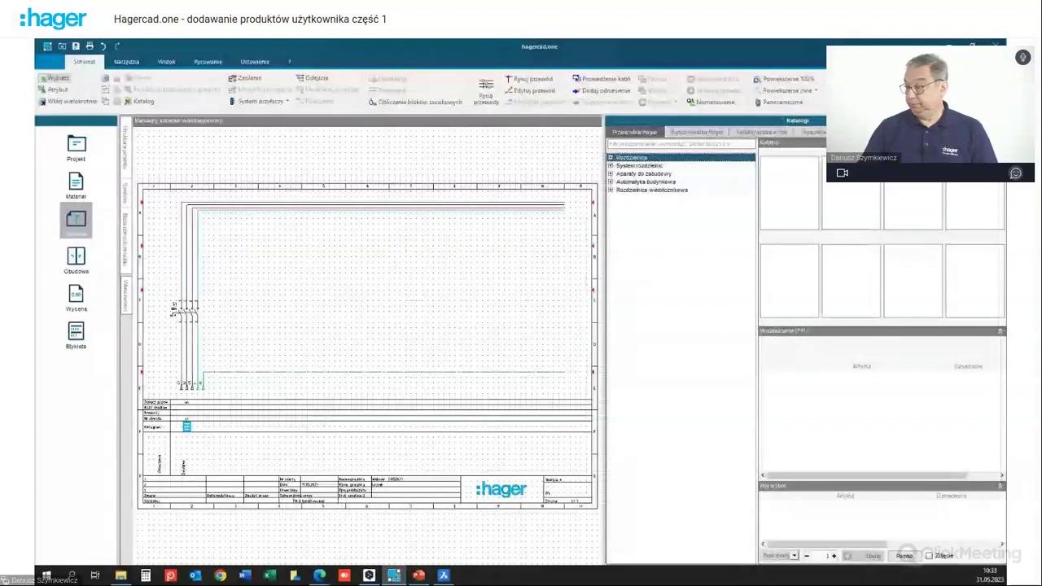
Step: Find product SM01 under Hager_test in the user catalogue and add it to the product selection
left_click(764, 132)
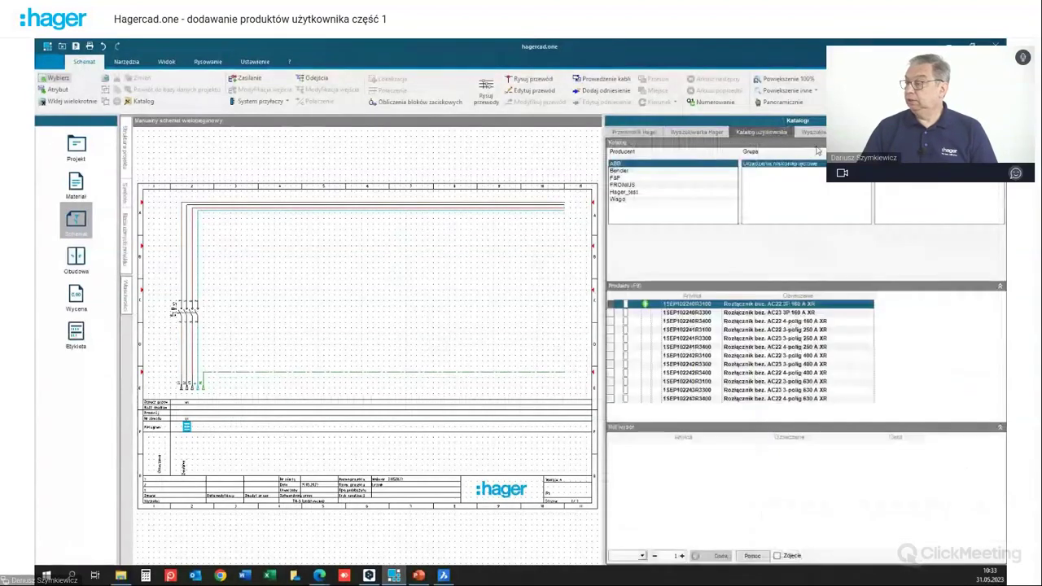
left_click(622, 186)
left_click(624, 192)
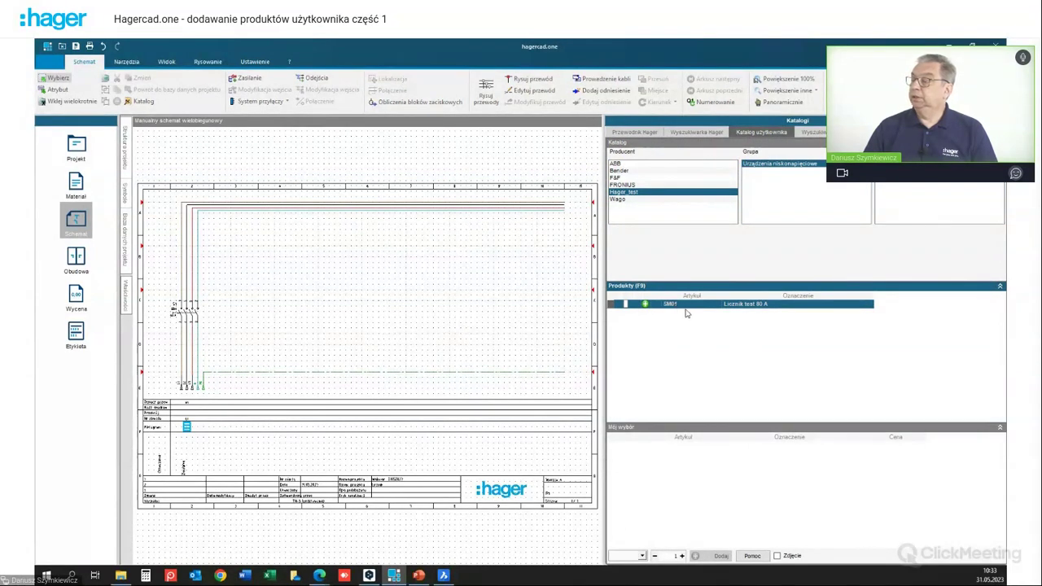
left_click_drag(669, 305, 658, 328)
left_click(645, 304)
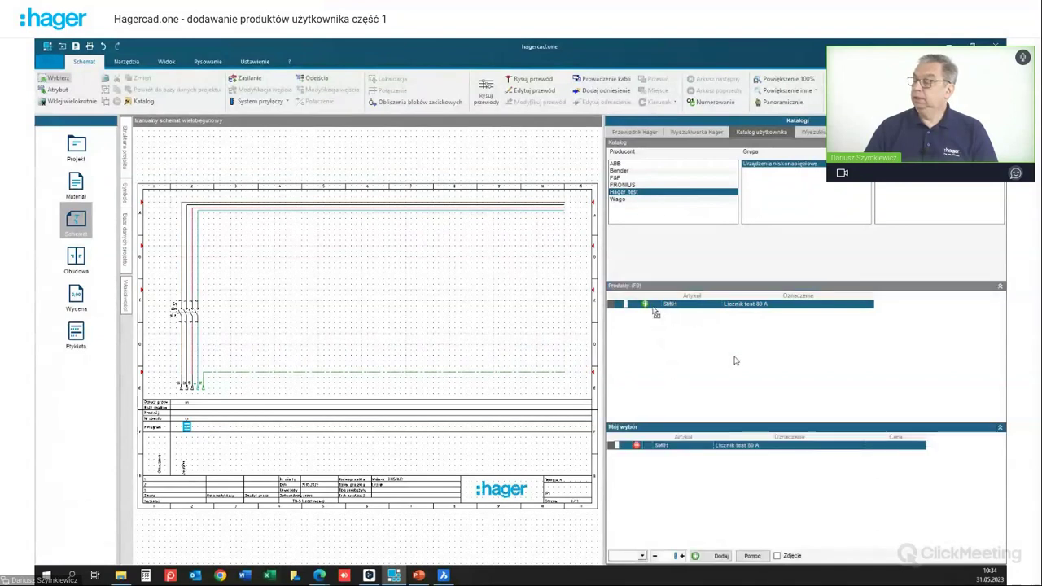
Step: Place the SM01 meter on the supply conductors in the schematic, directly above switch S1
left_click_drag(570, 441, 196, 244)
scroll(336, 267, "up", 2)
scroll(353, 246, "down", 3)
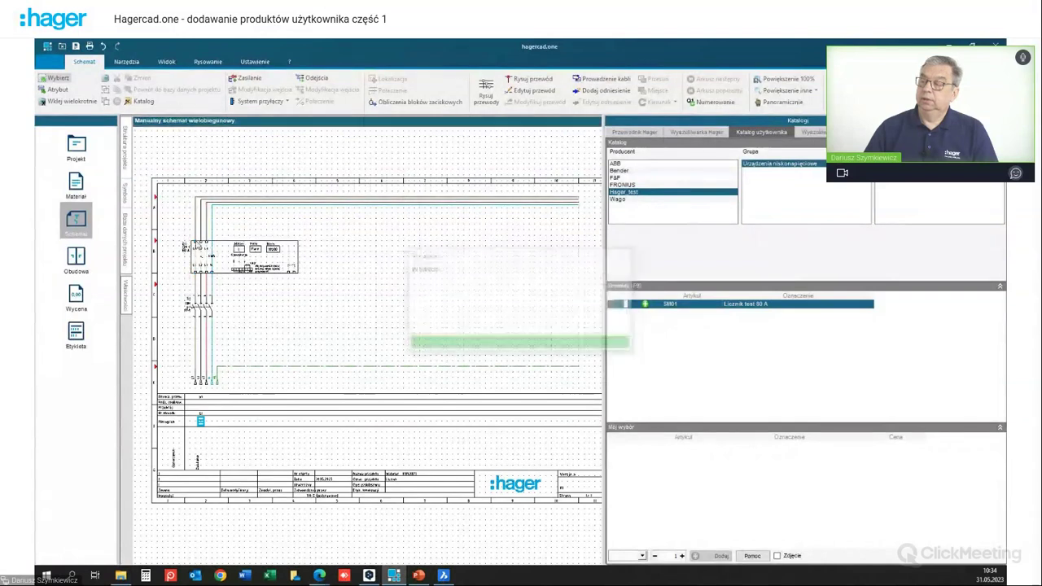
Step: Delete the N conductor that runs from above the meter along the supply lines
left_click(212, 222)
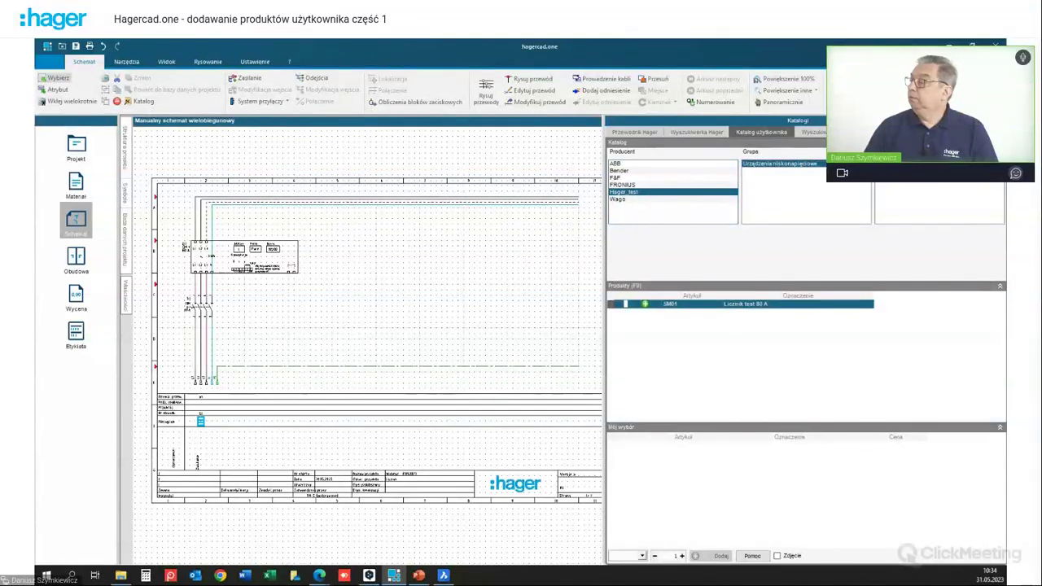
scroll(212, 252, "up", 3)
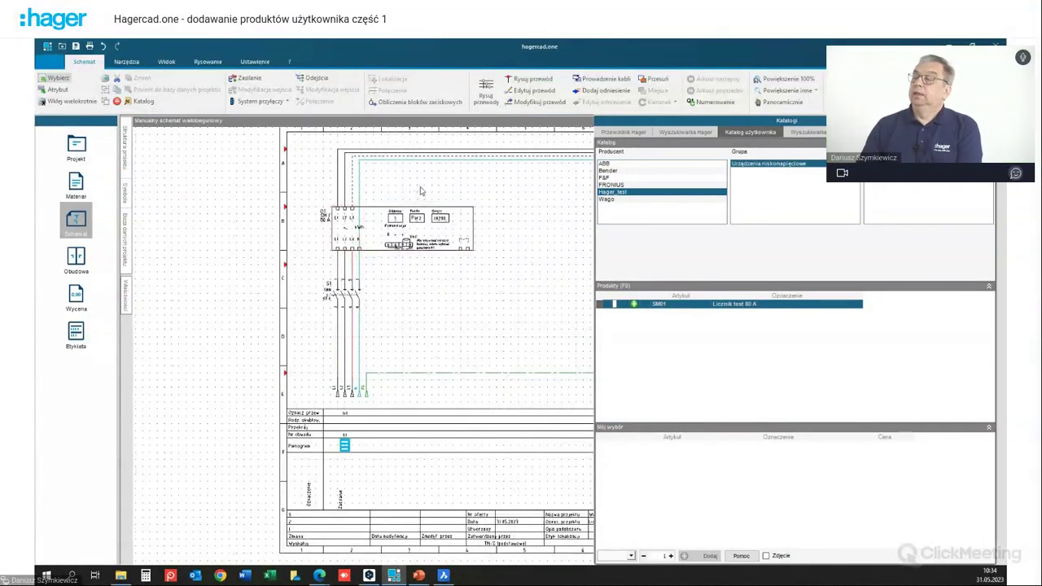
scroll(419, 192, "down", 2)
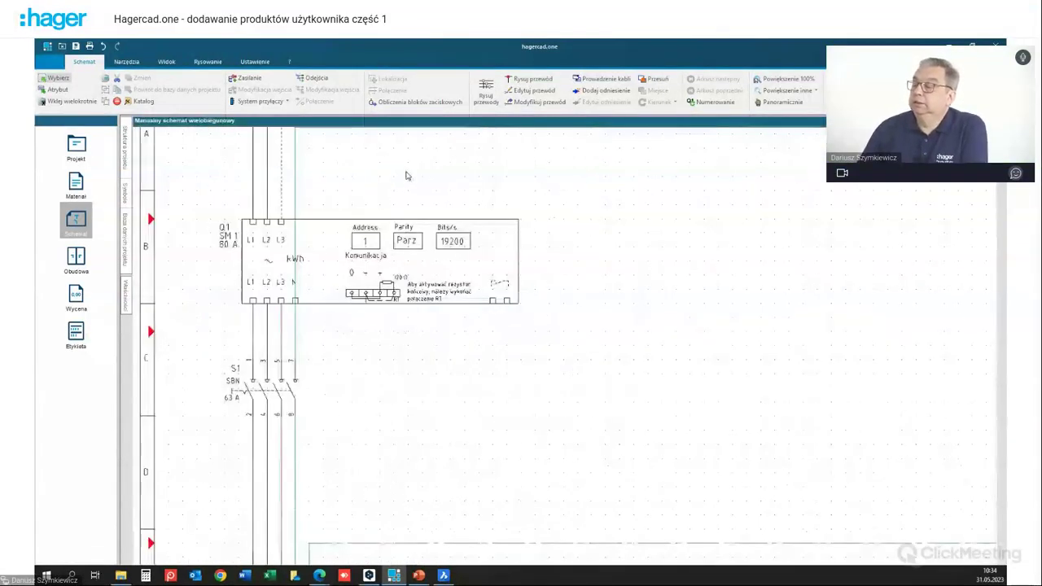
left_click(329, 172)
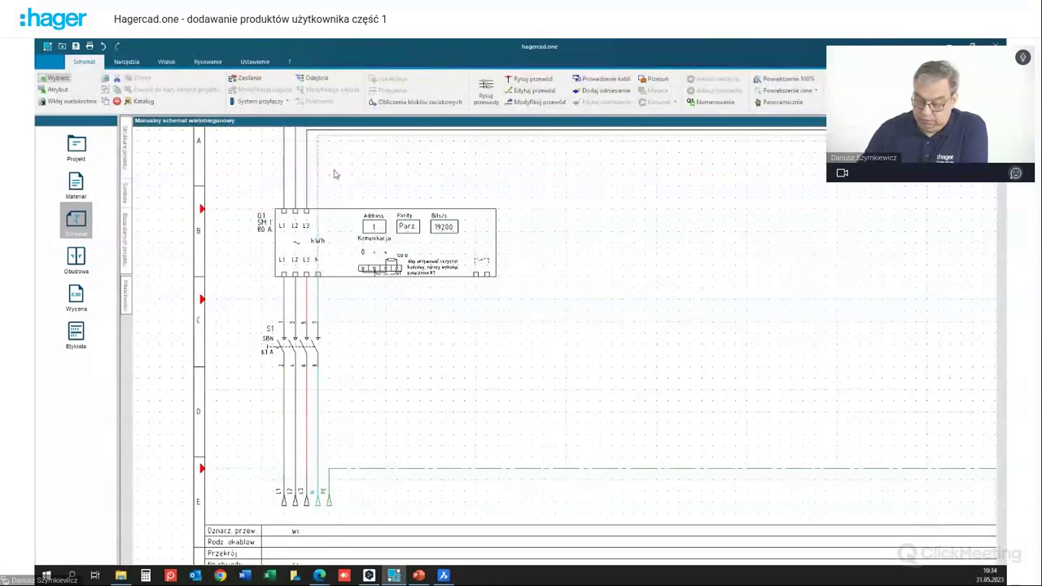
left_click(333, 174)
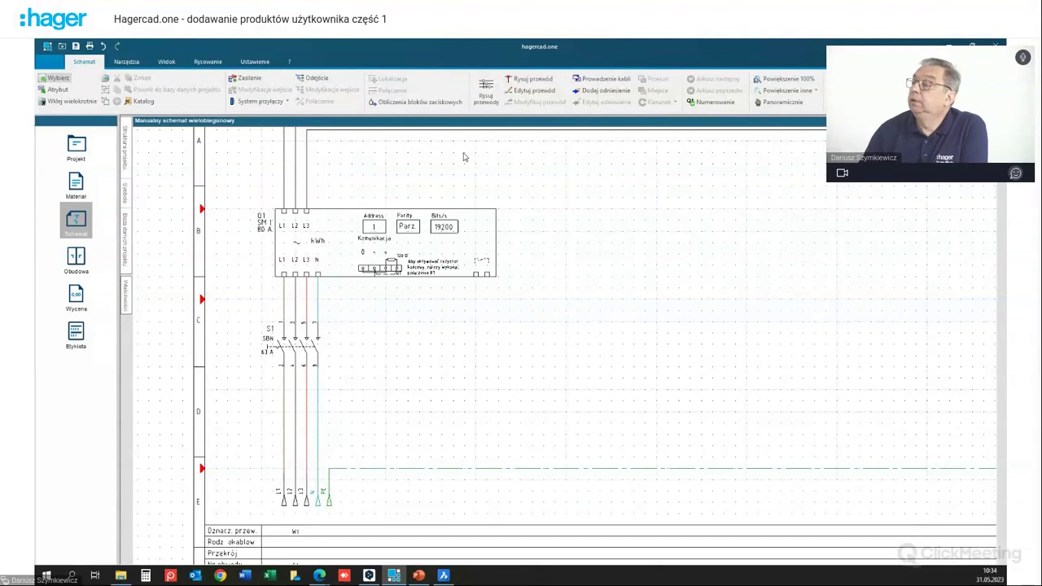
Step: Draw an N conductor from the neutral line between the meter and switch S1, around the meter, and along beneath the upper phase lines
scroll(464, 157, "down", 2)
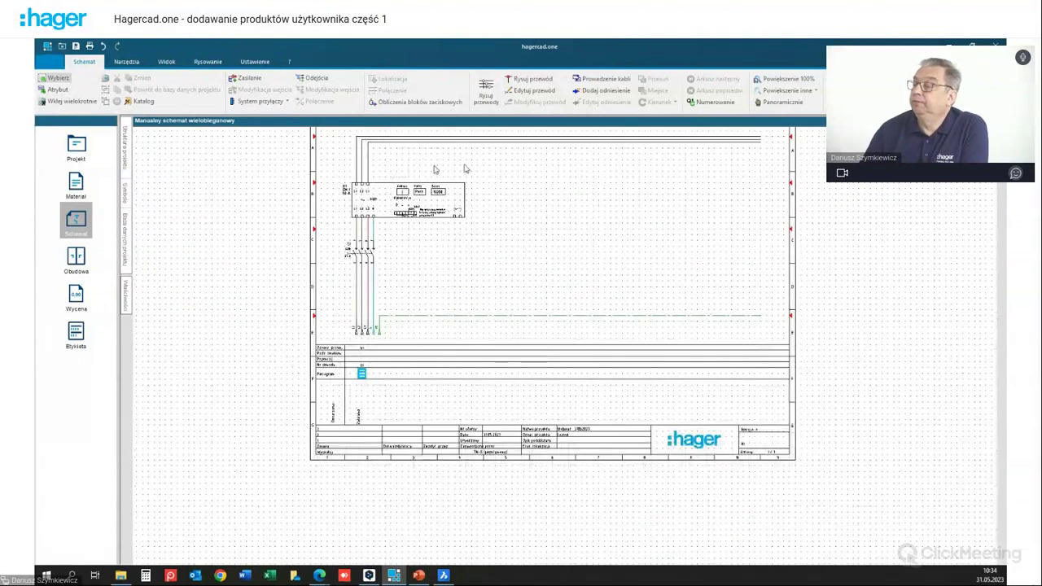
scroll(466, 179, "up", 1)
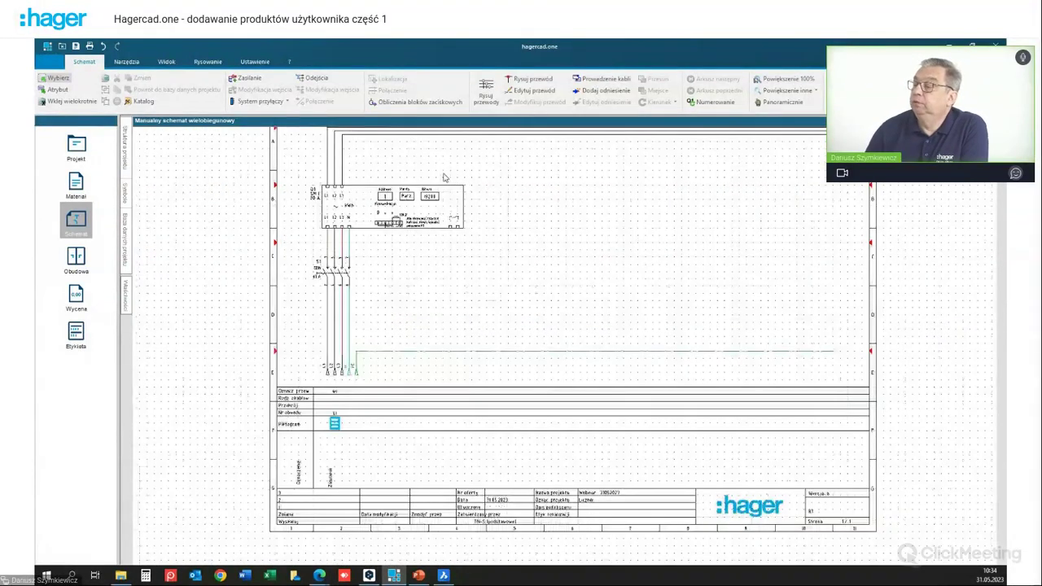
scroll(444, 177, "up", 1)
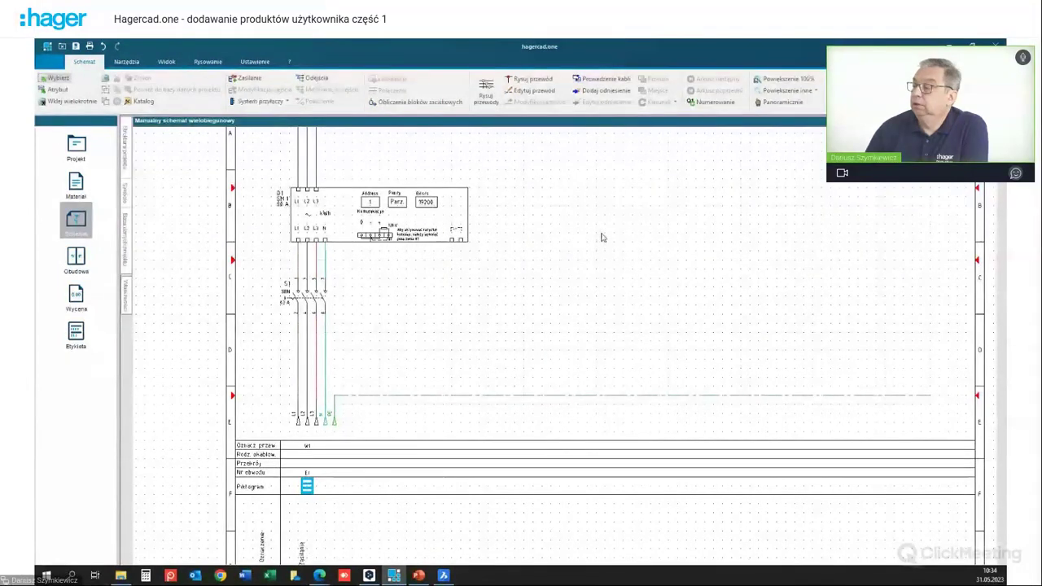
middle_click_drag(591, 230, 540, 290)
left_click(529, 79)
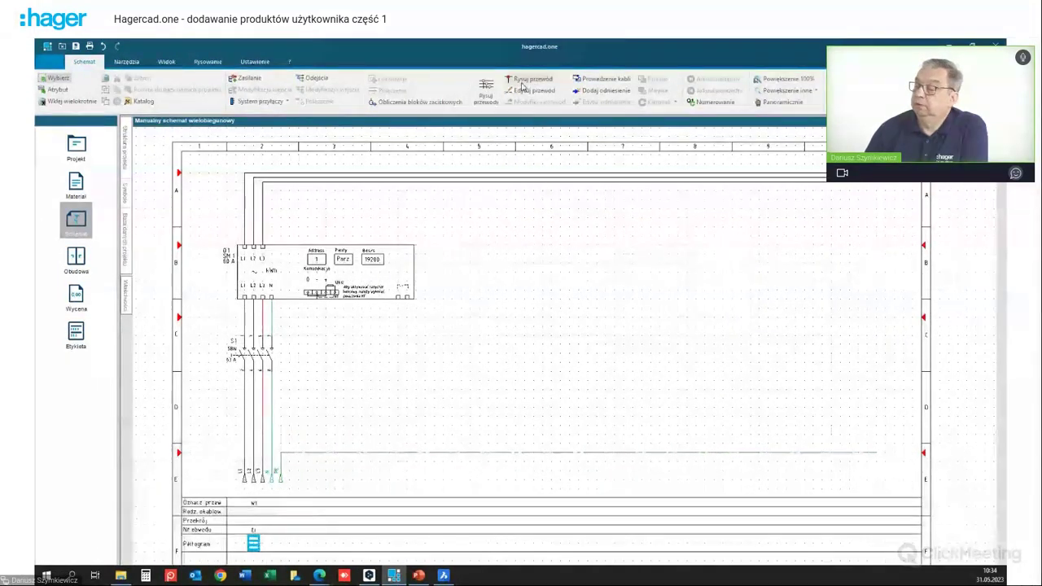
left_click(273, 318)
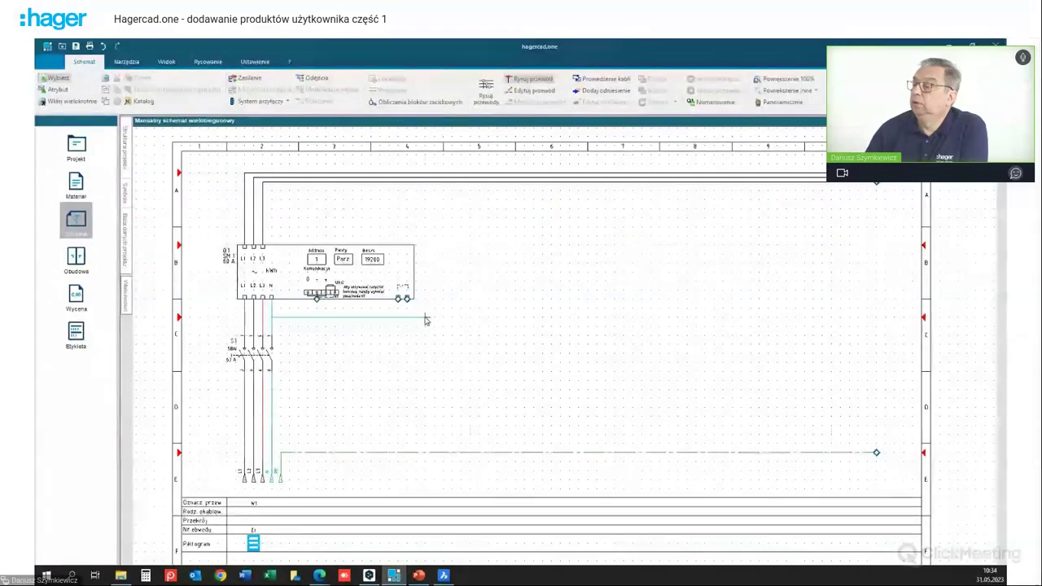
left_click(425, 319)
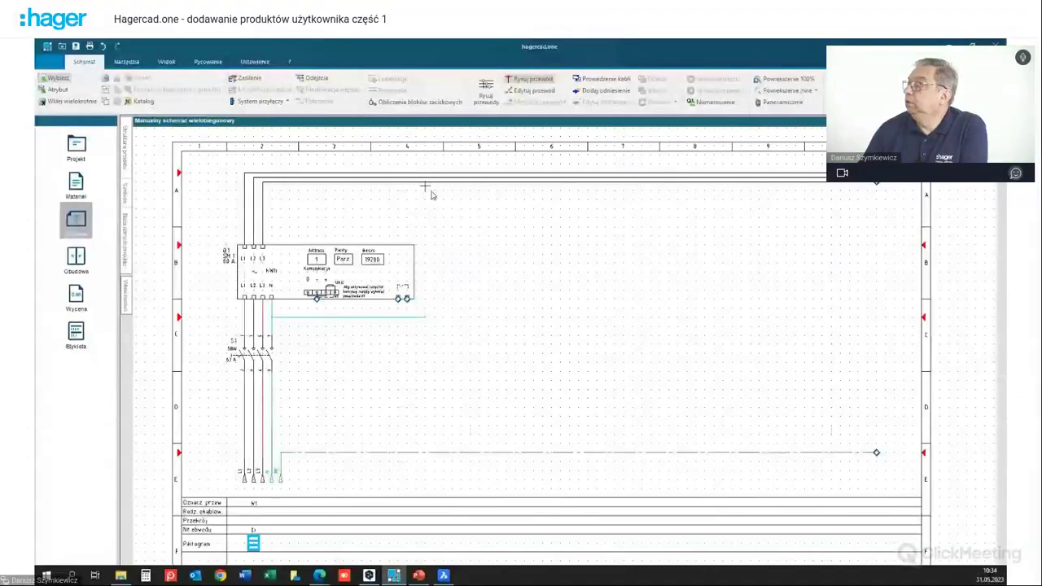
left_click(425, 186)
left_click(876, 187)
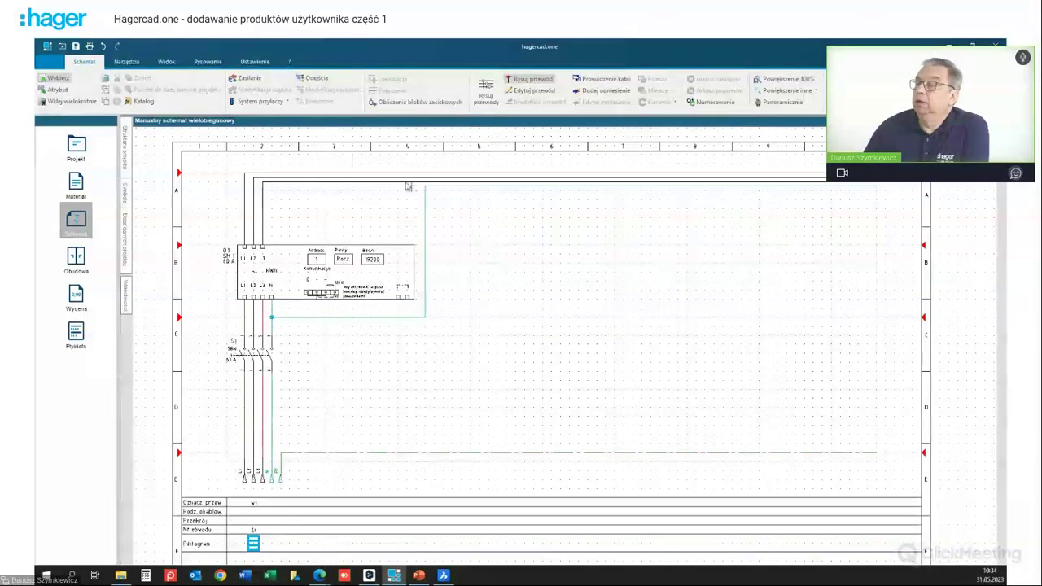
Step: Draw an L-shaped wire from the meter's communication terminal, running down below the meter and ending in a short horizontal segment
left_click(316, 298)
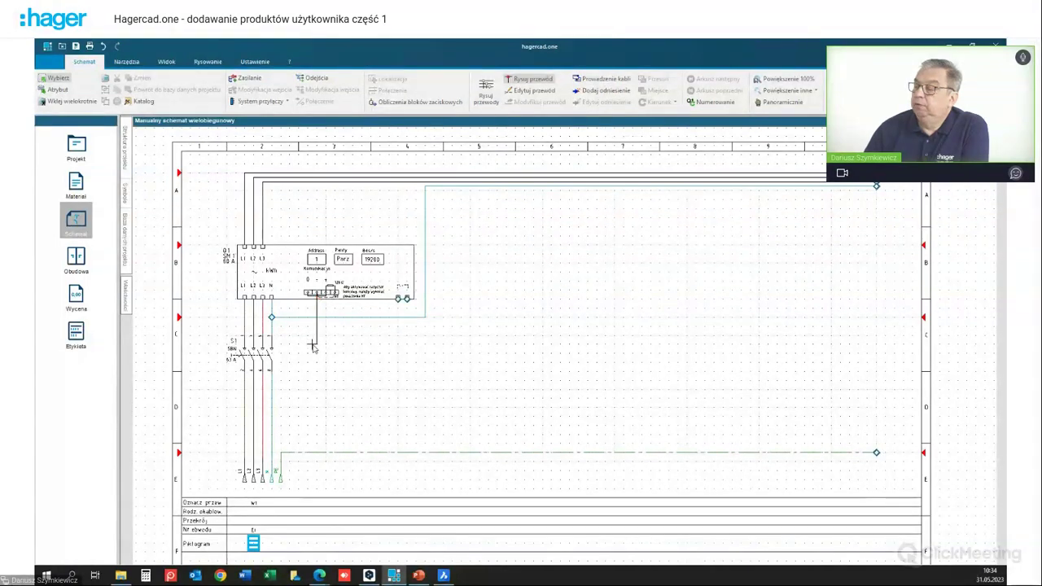
left_click(366, 354)
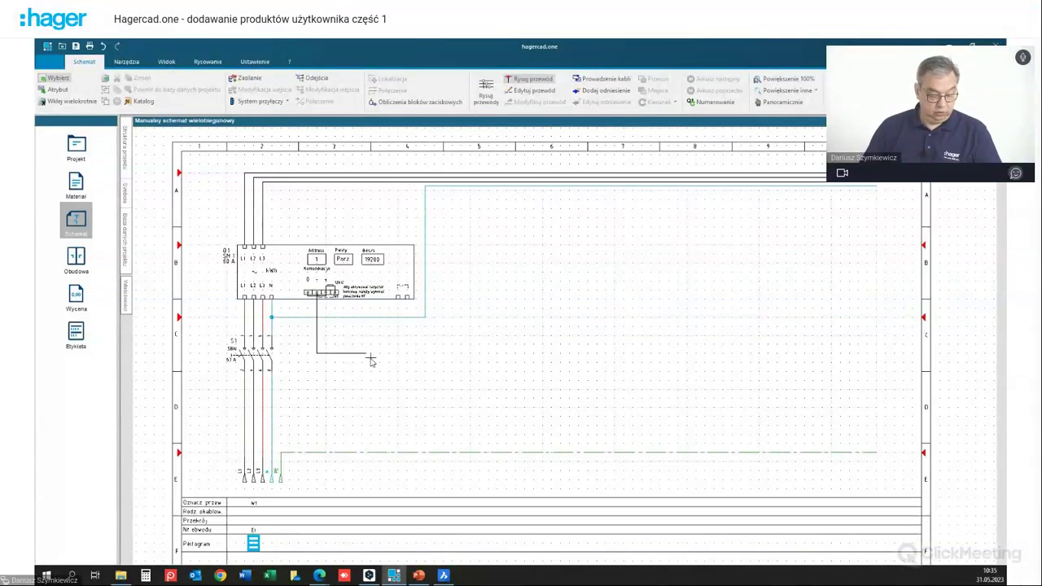
key("Escape")
Step: Set the wire type of the communication wire to Modbus RS-422
left_click(328, 353)
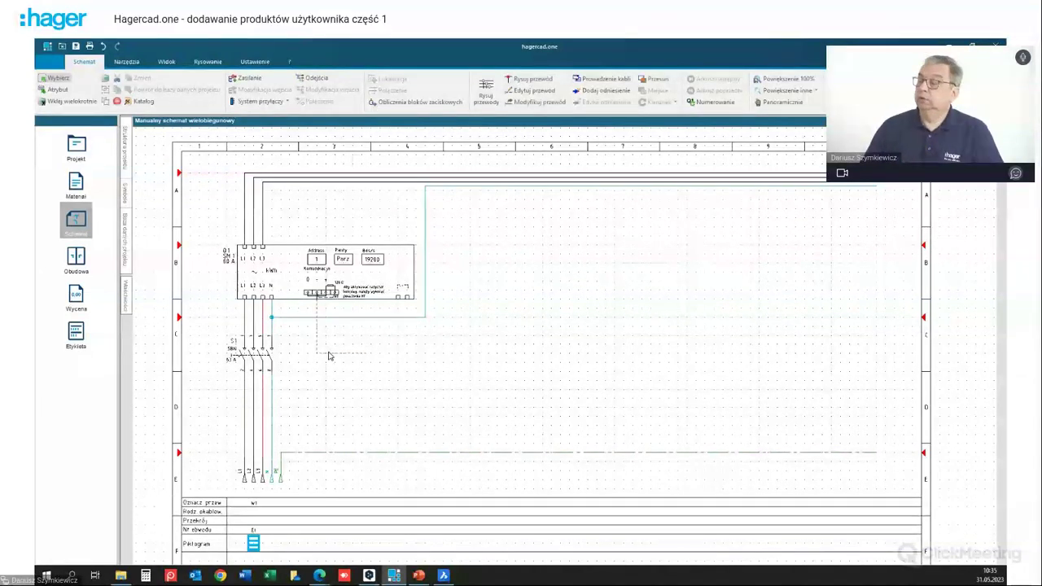
left_click(527, 104)
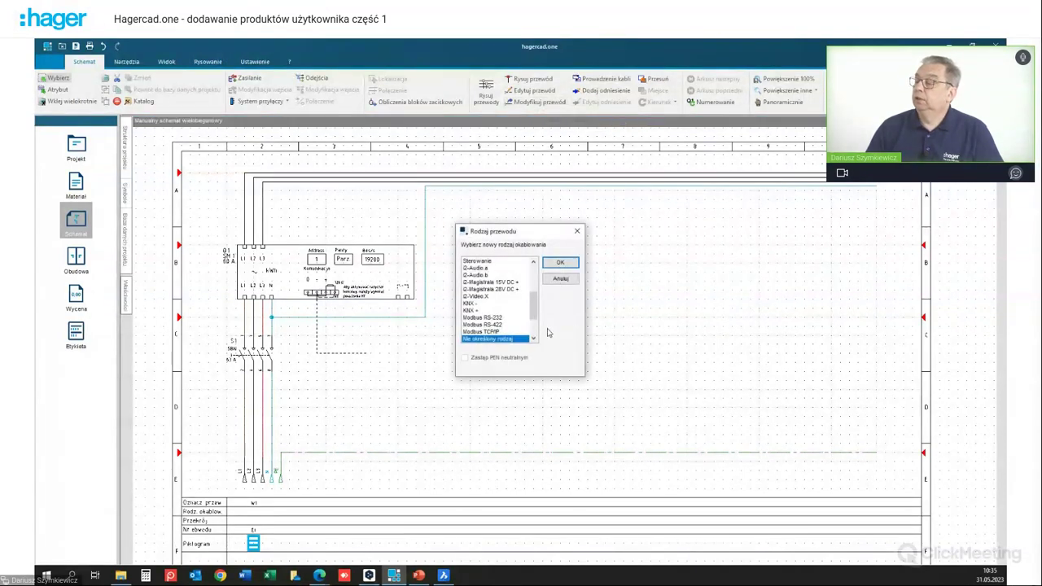
scroll(507, 320, "down", 2)
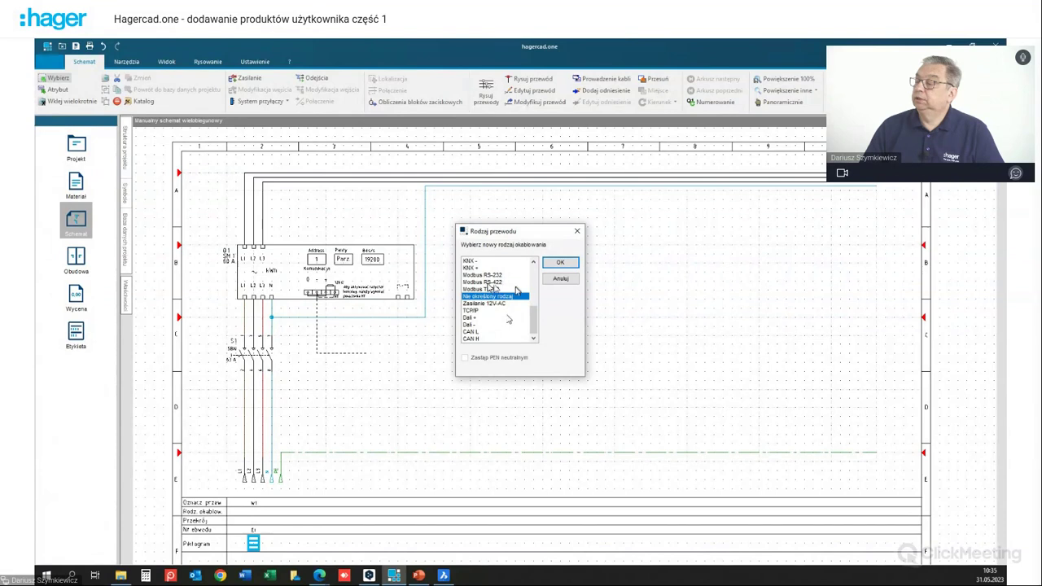
left_click(495, 282)
scroll(498, 284, "up", 1)
scroll(498, 283, "up", 6)
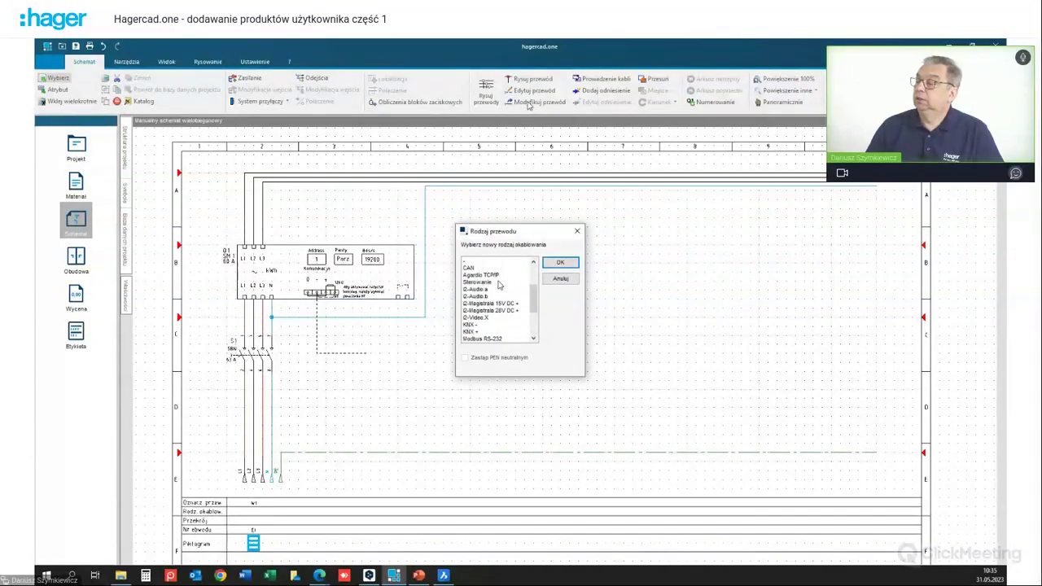
scroll(503, 284, "down", 6)
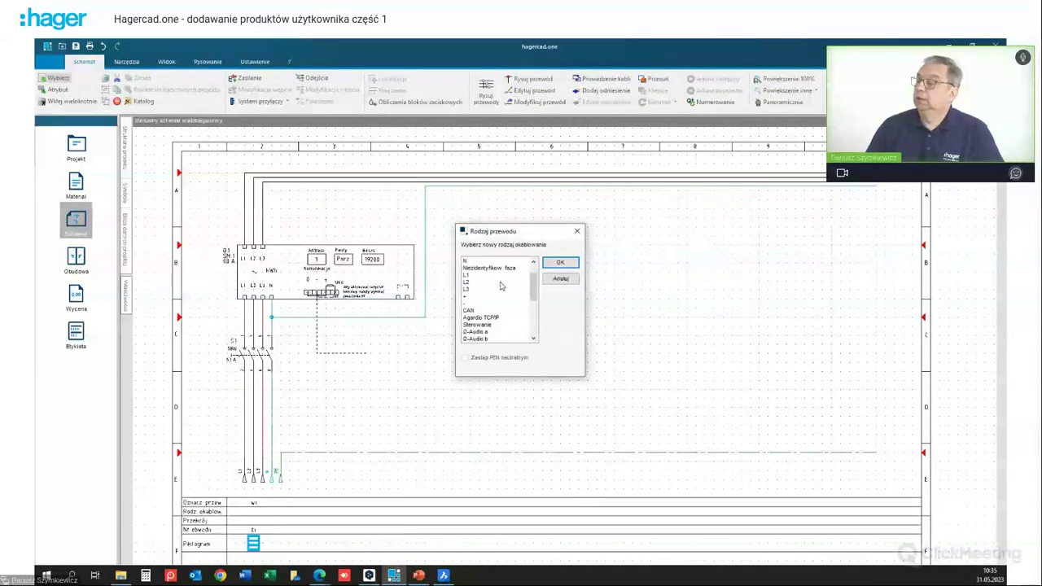
left_click(560, 263)
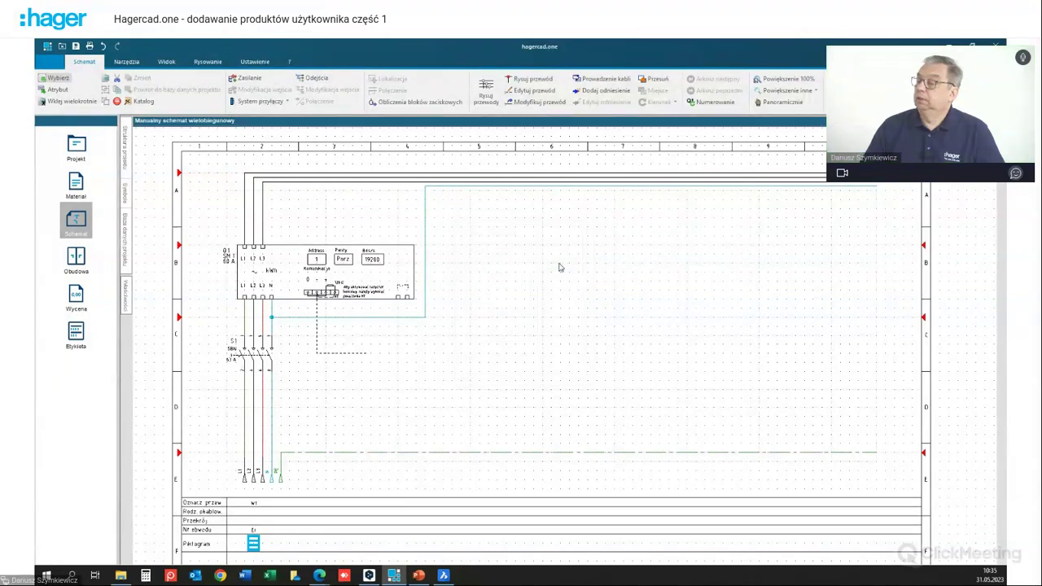
left_click(437, 343)
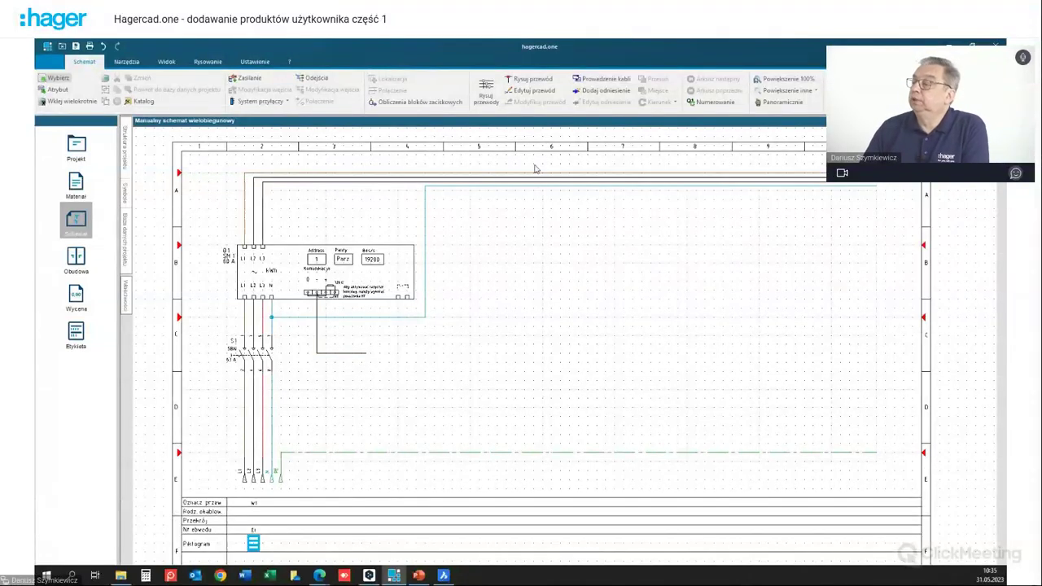
Step: Change the communication wire's type to Modbus TCP/IP
scroll(350, 320, "up", 2)
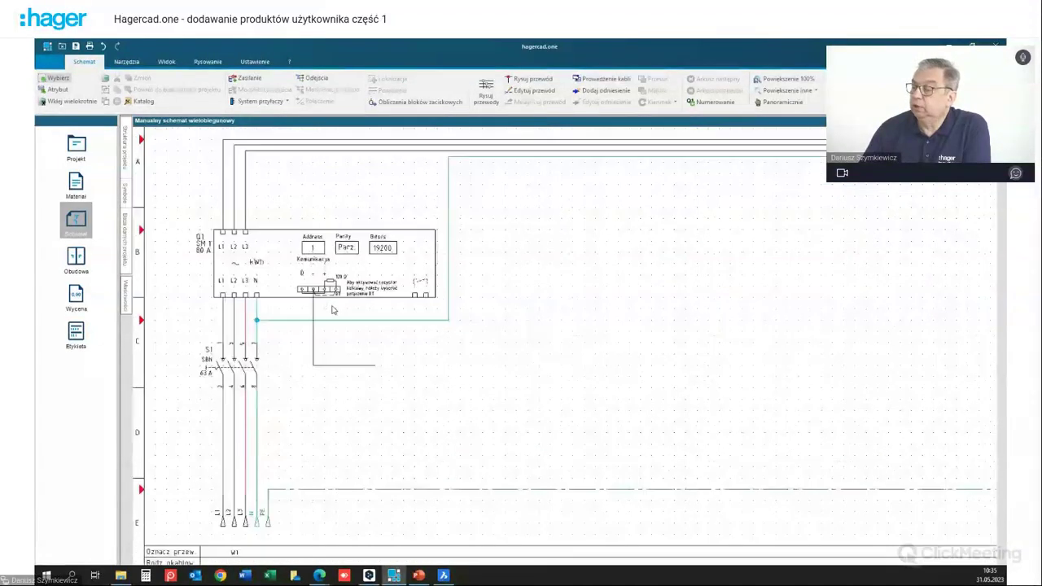
left_click(352, 377)
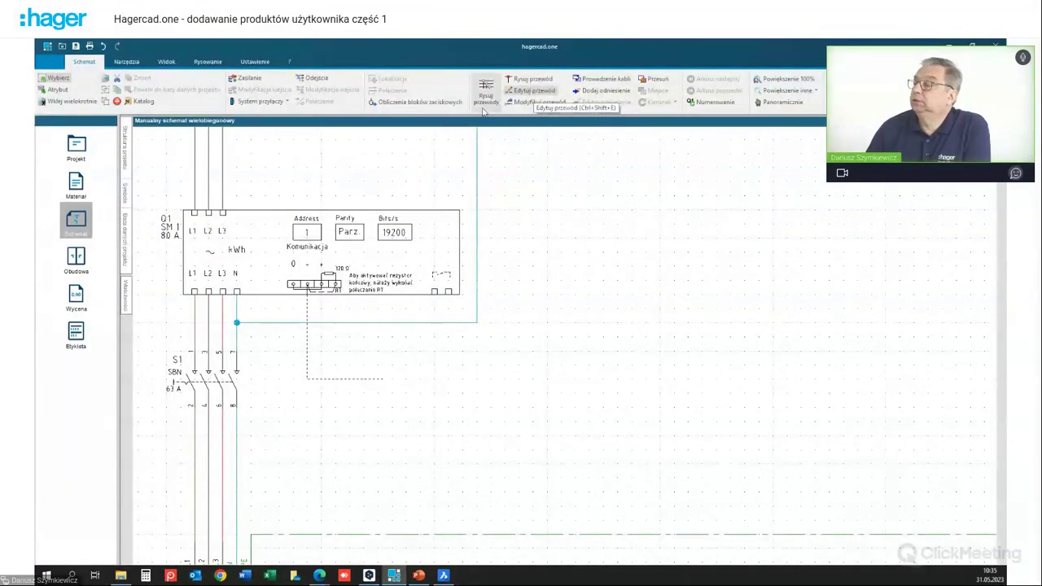
left_click(527, 102)
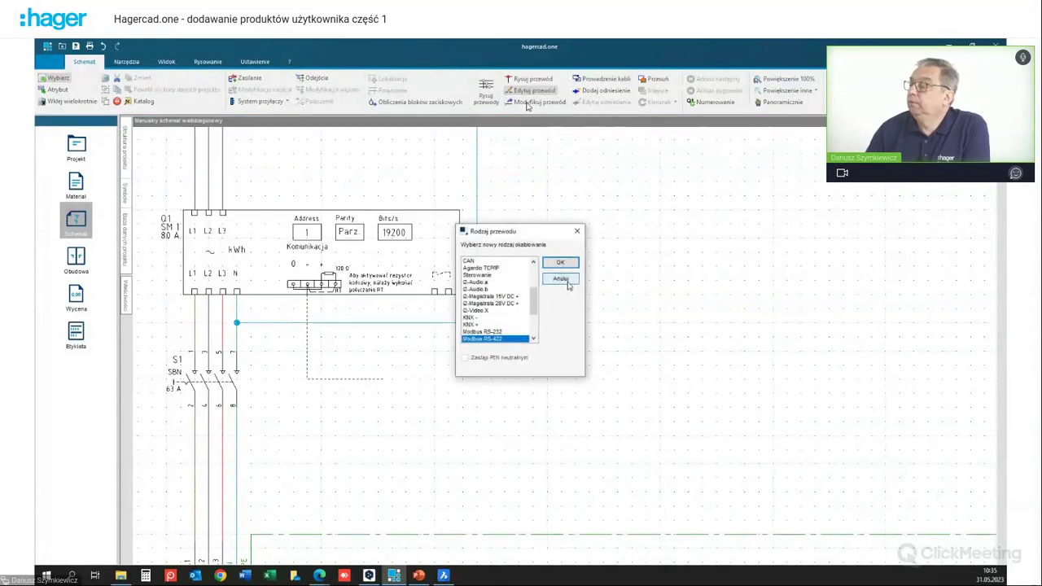
scroll(493, 306, "down", 2)
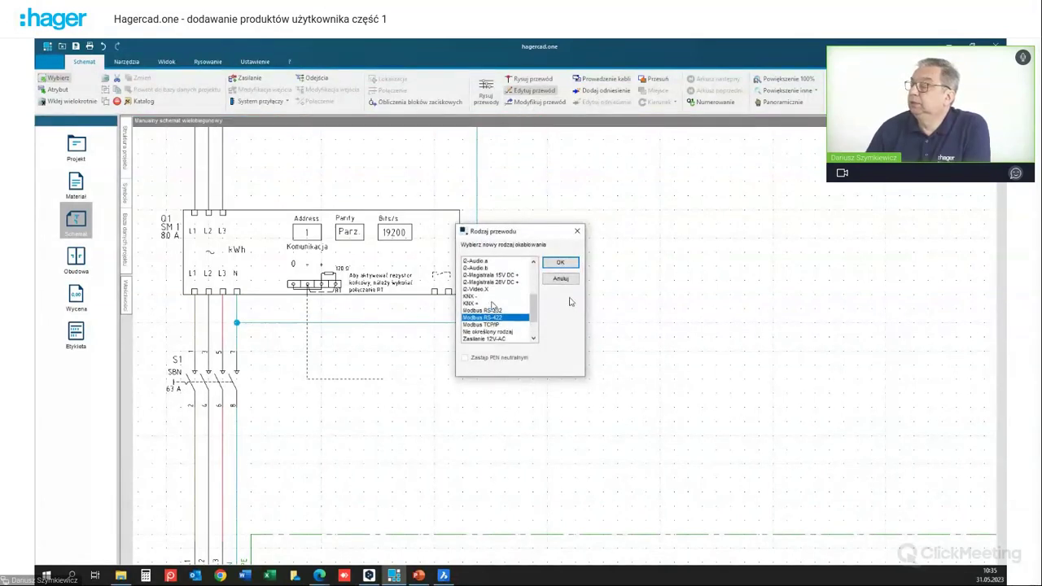
left_click(489, 304)
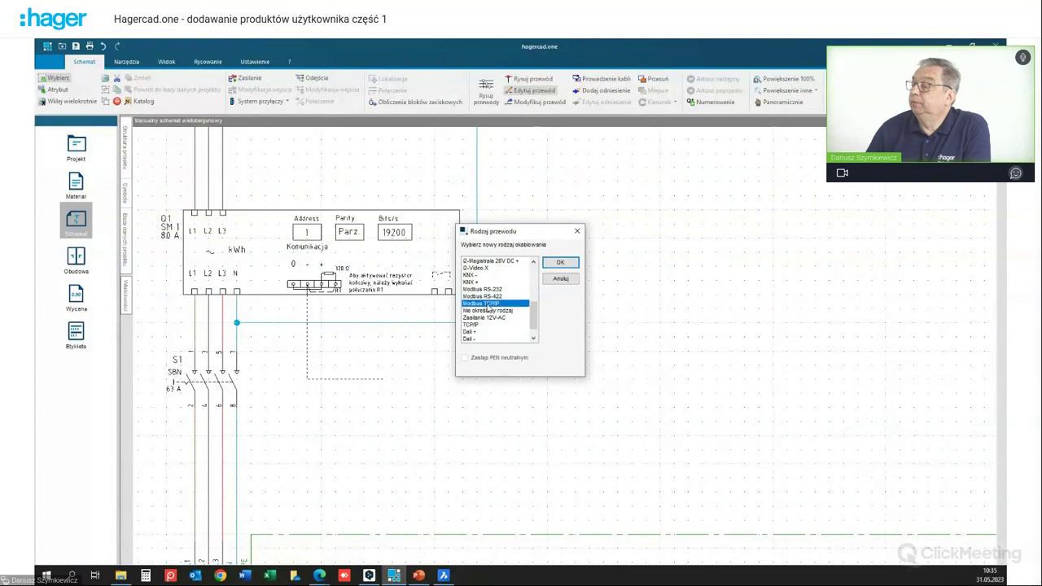
left_click(560, 263)
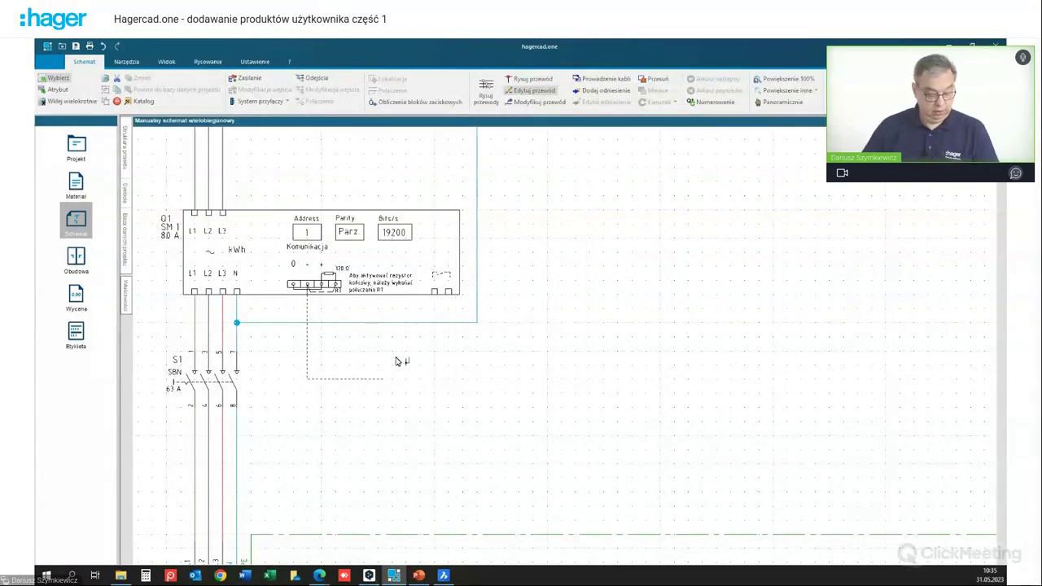
key("Escape")
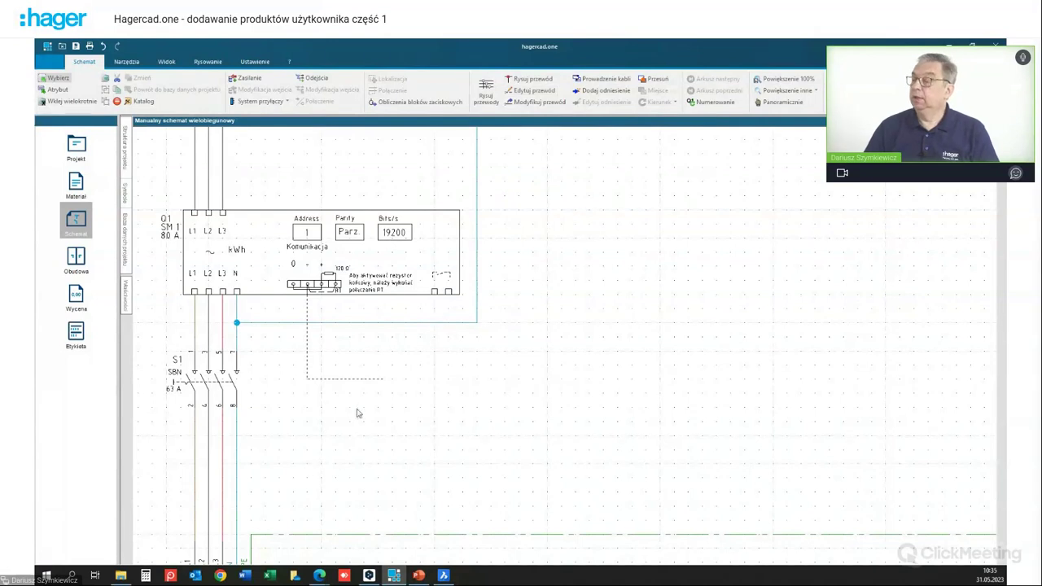
Step: Shift the communication wire's horizontal segment slightly upward and reapply the Modbus TCP/IP wire type
left_click_drag(356, 382, 318, 375)
left_click_drag(356, 387, 359, 372)
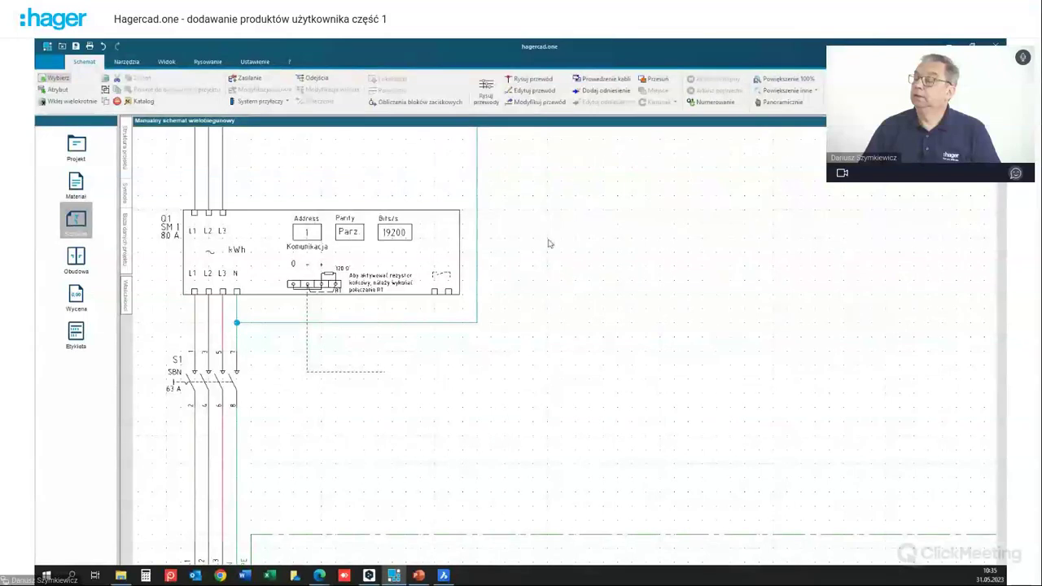
scroll(483, 307, "up", 2)
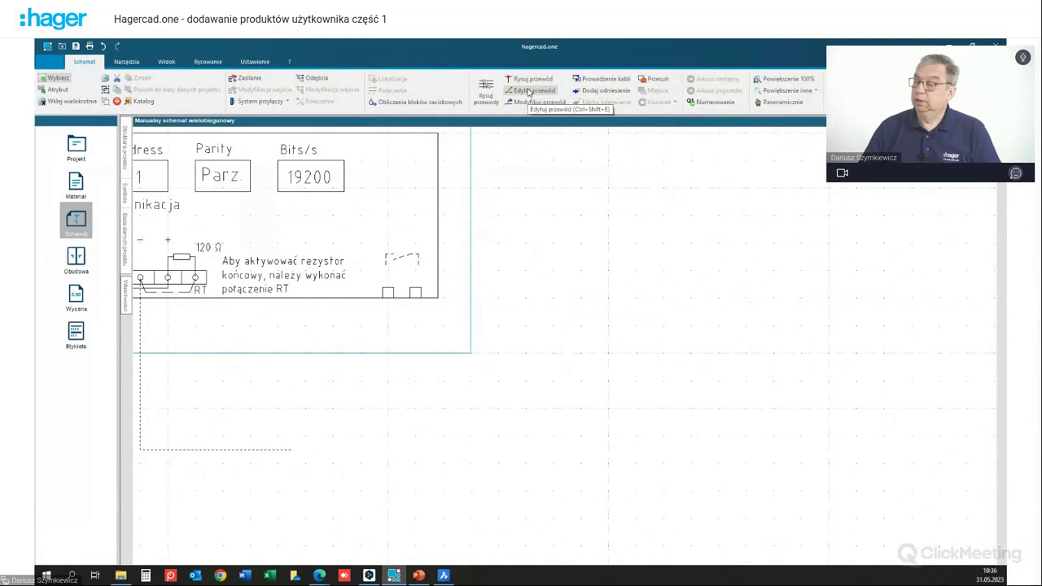
left_click(527, 91)
left_click(534, 130)
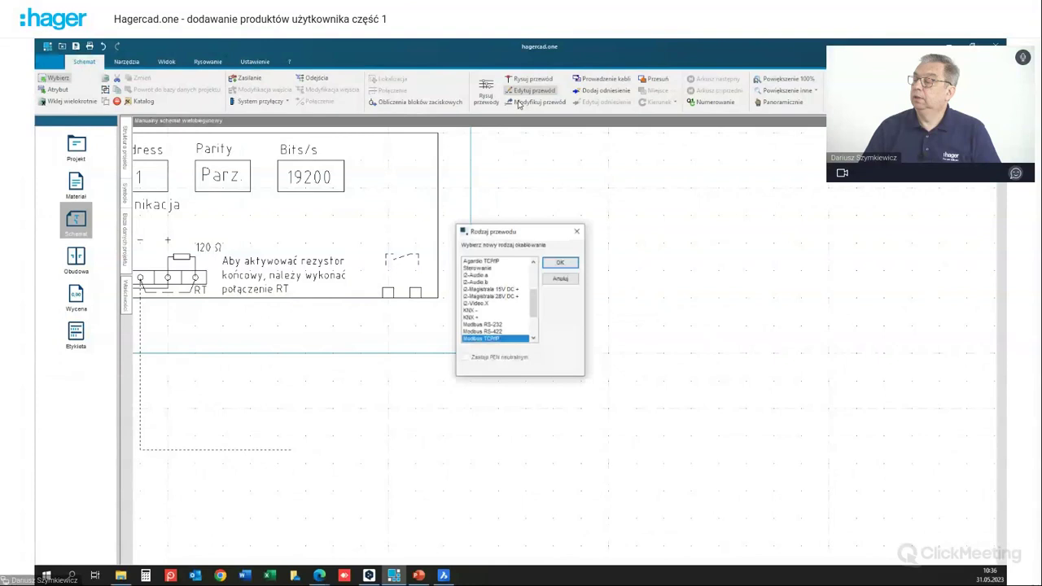
left_click(560, 262)
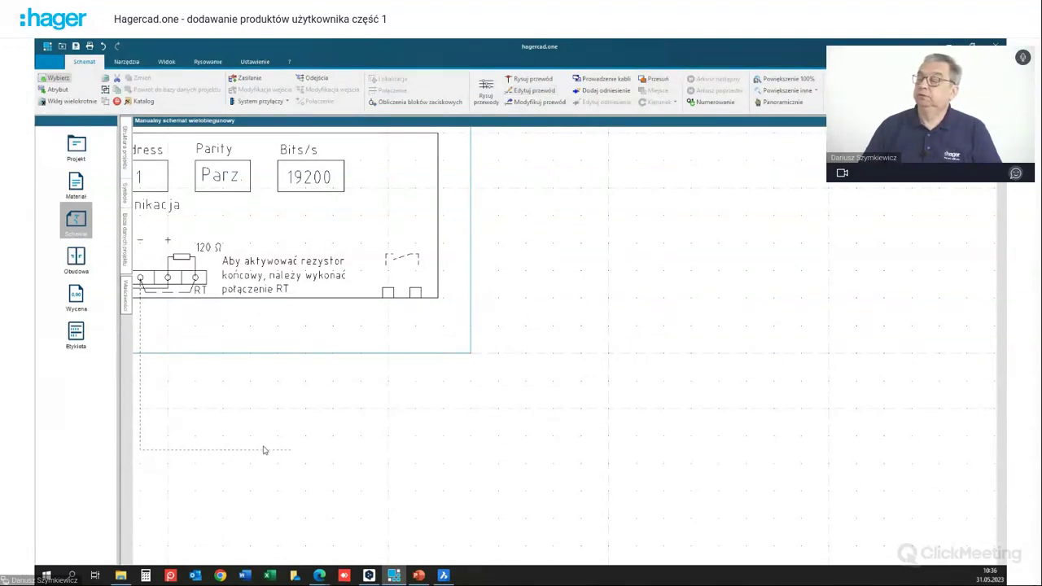
Step: Check the wire drawing settings for the Modbus RS-485 bus, including its colour and line thickness
left_click(254, 61)
left_click(54, 88)
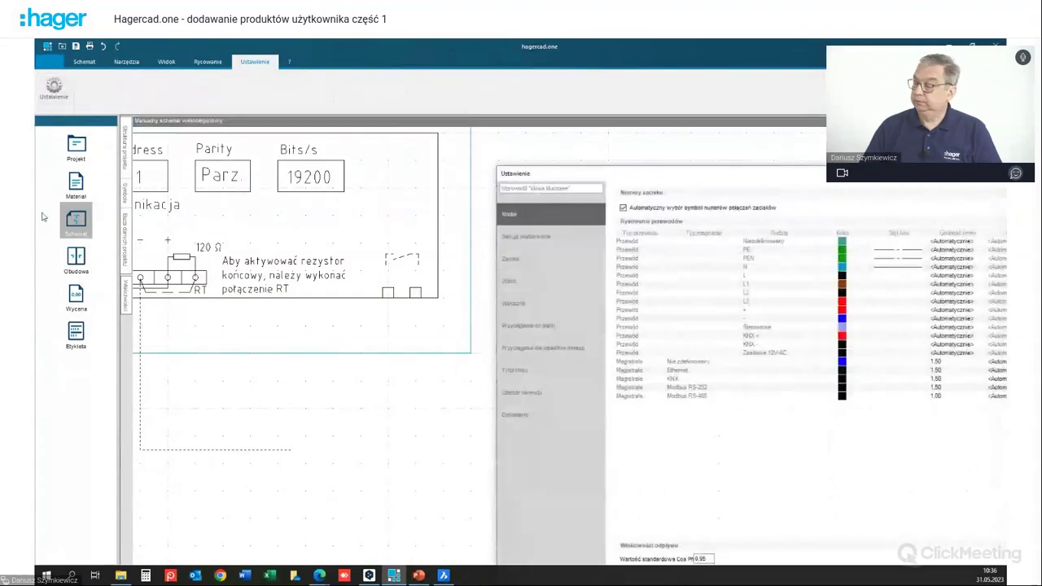
left_click_drag(842, 173, 613, 92)
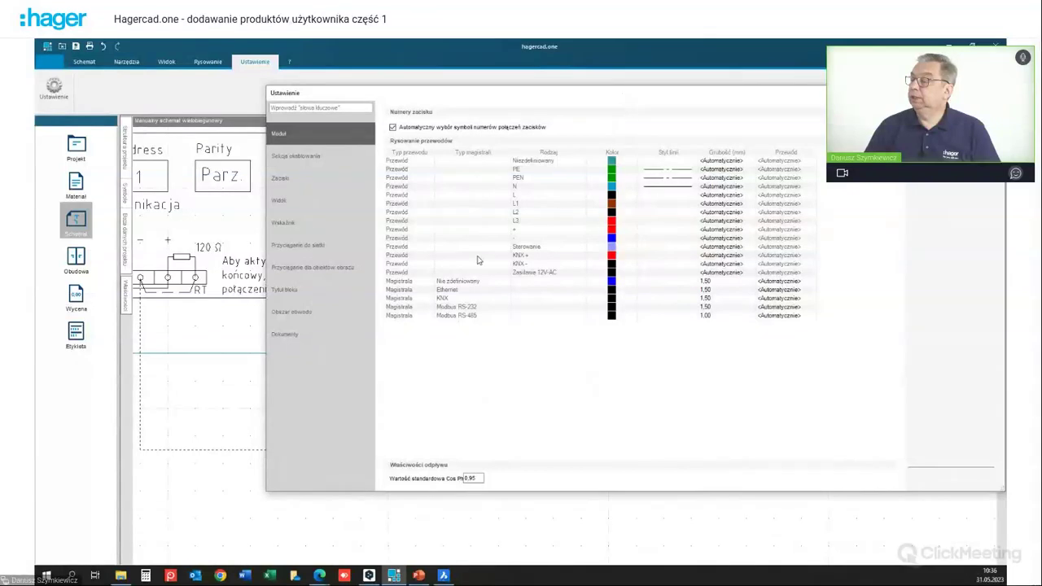
left_click(456, 316)
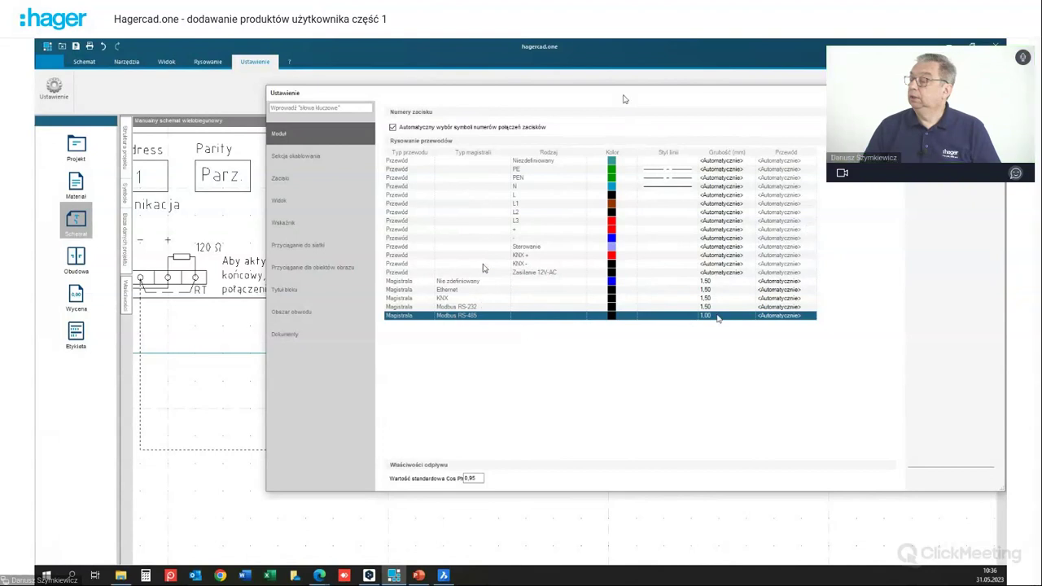
key("Escape")
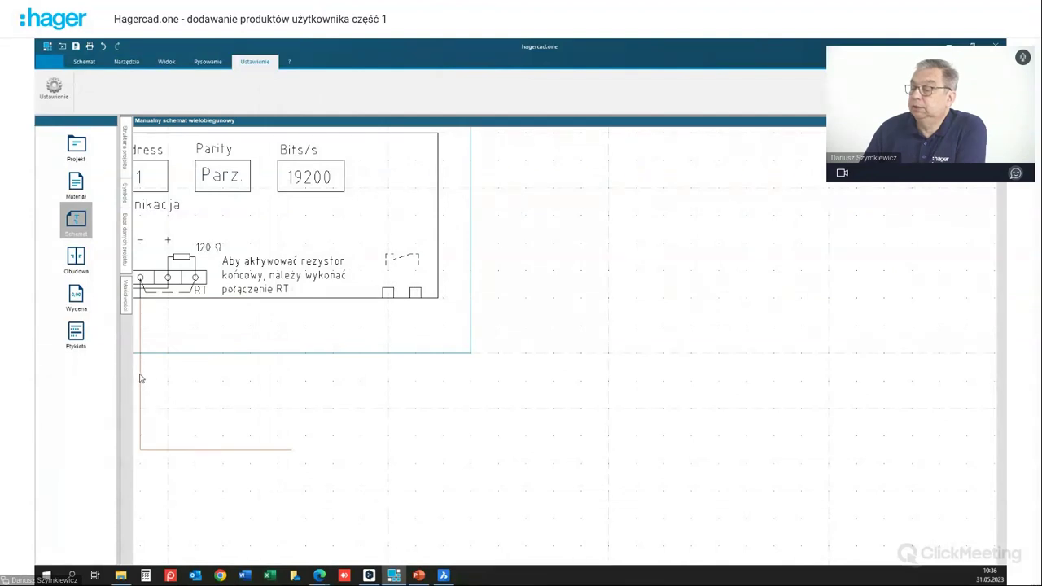
Step: Change the communication wire's type to Modbus RS-232
left_click(128, 62)
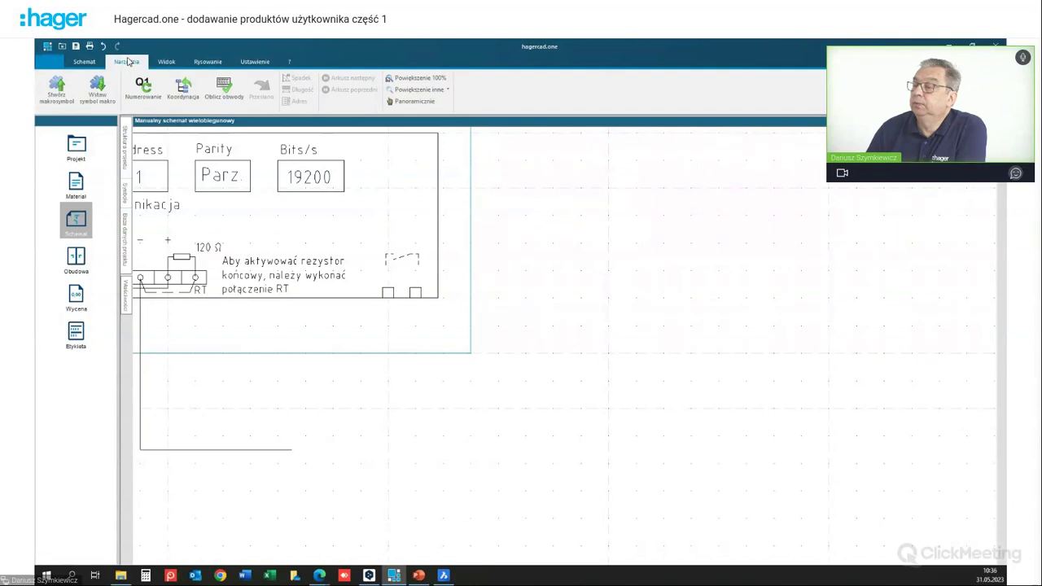
left_click(86, 62)
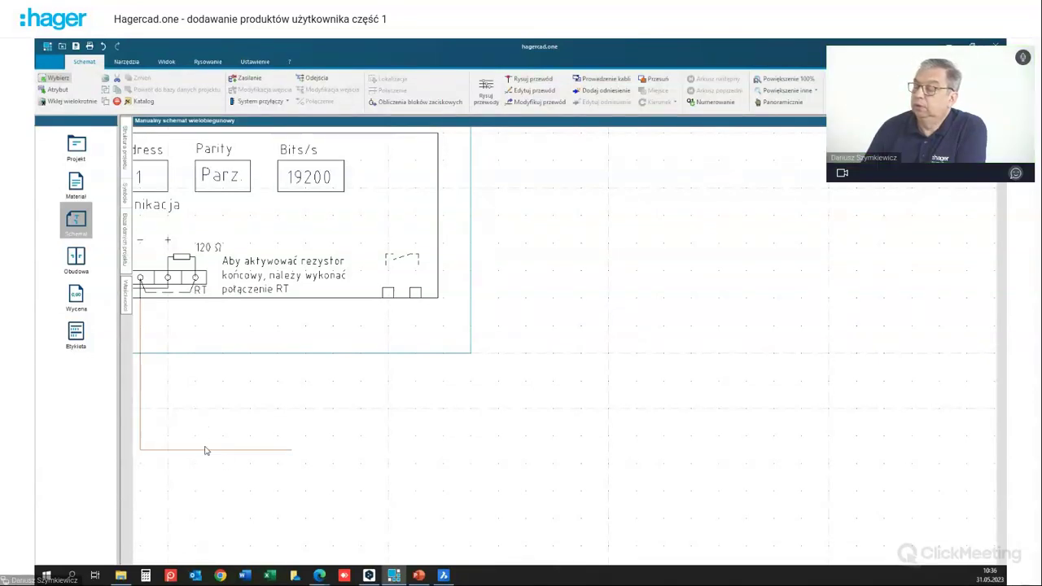
left_click(521, 91)
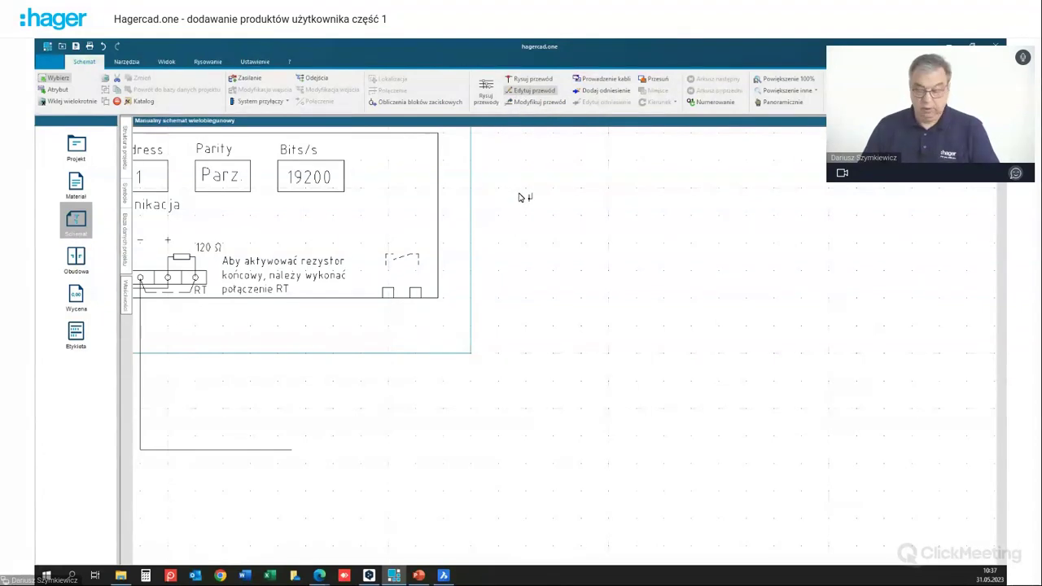
left_click(531, 102)
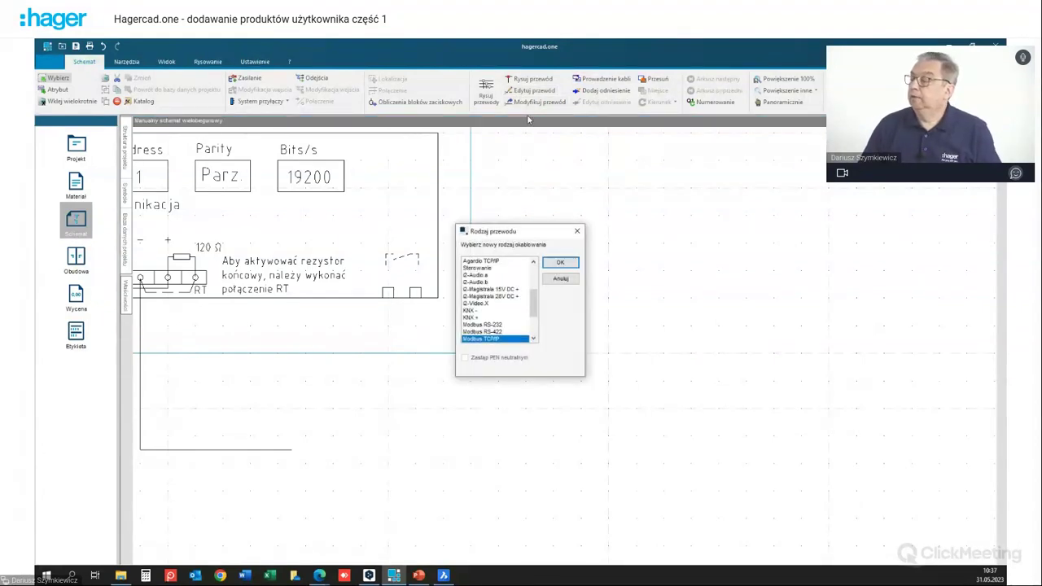
left_click(493, 332)
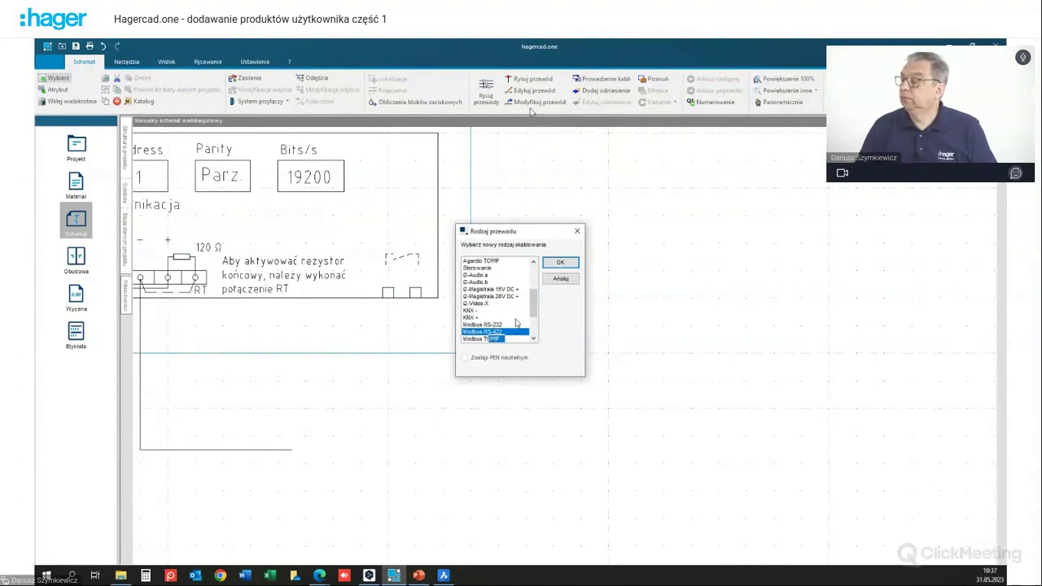
scroll(495, 313, "down", 2)
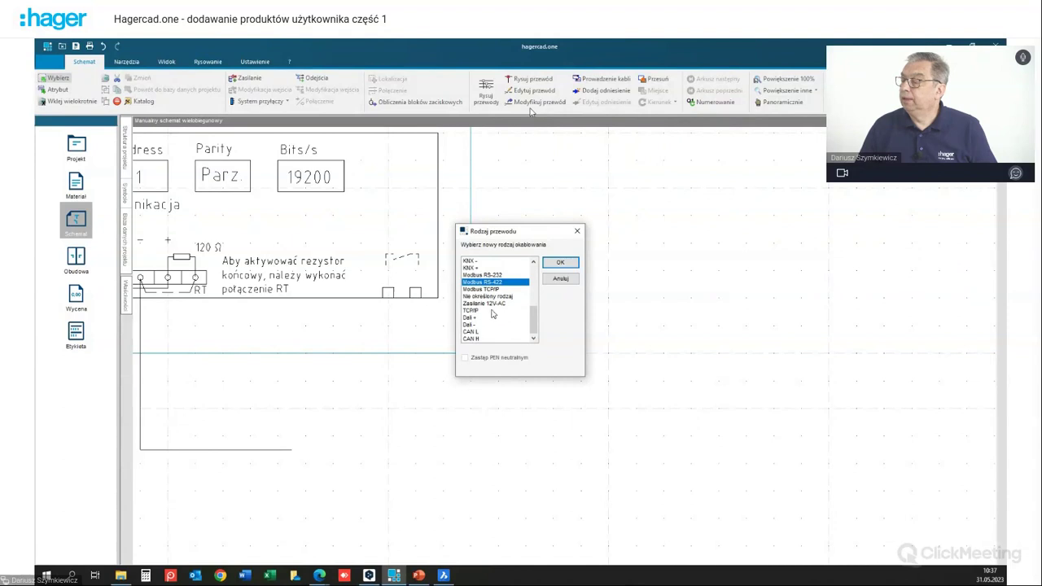
scroll(489, 303, "up", 3)
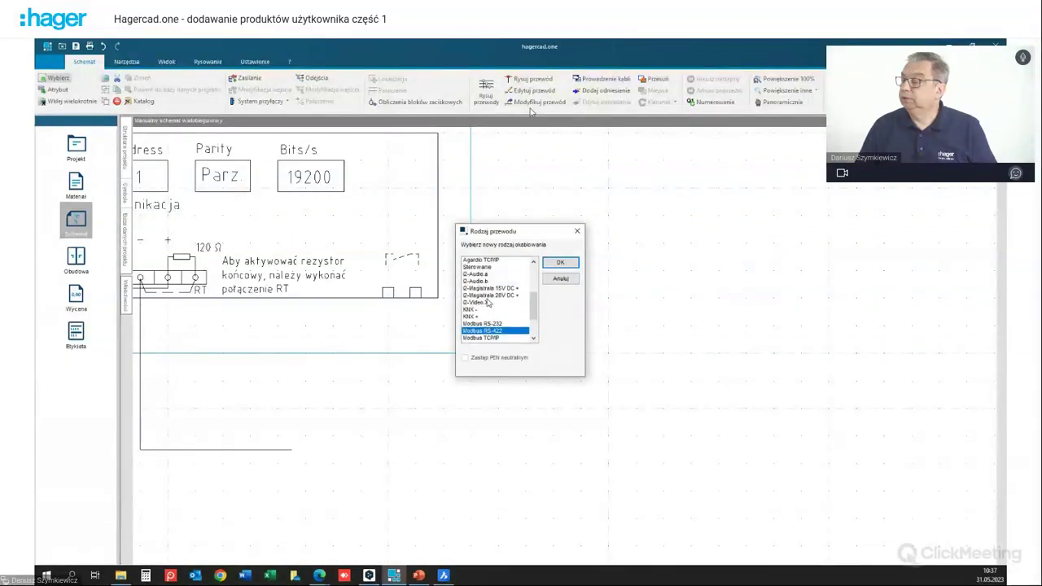
scroll(489, 303, "up", 1)
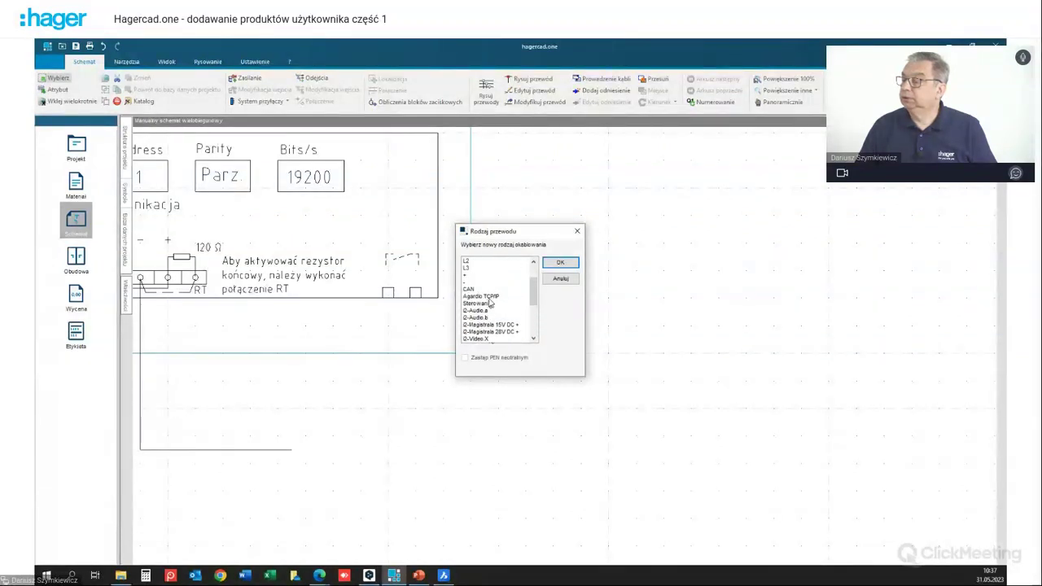
scroll(489, 303, "up", 2)
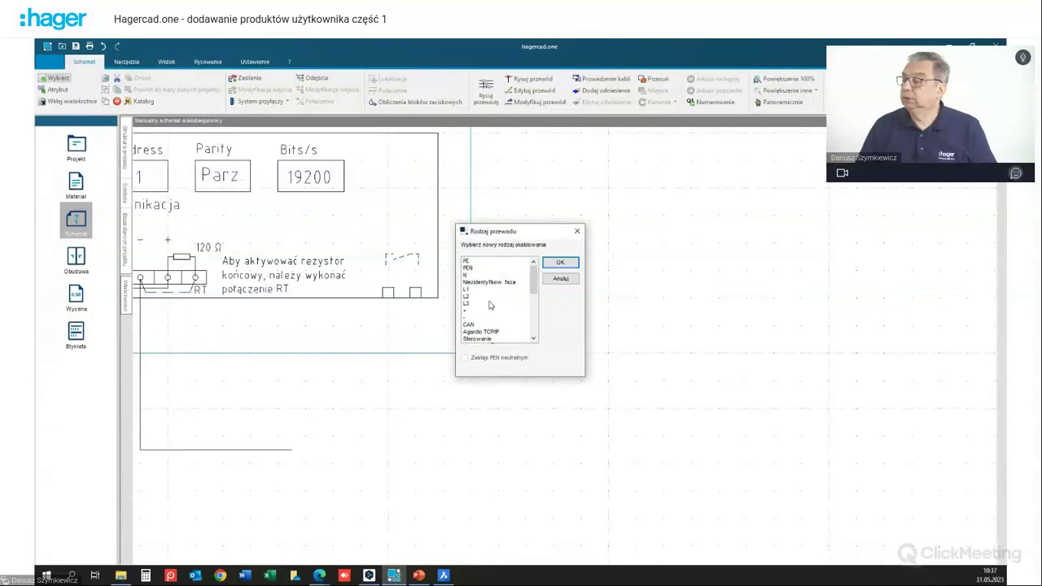
scroll(489, 305, "down", 6)
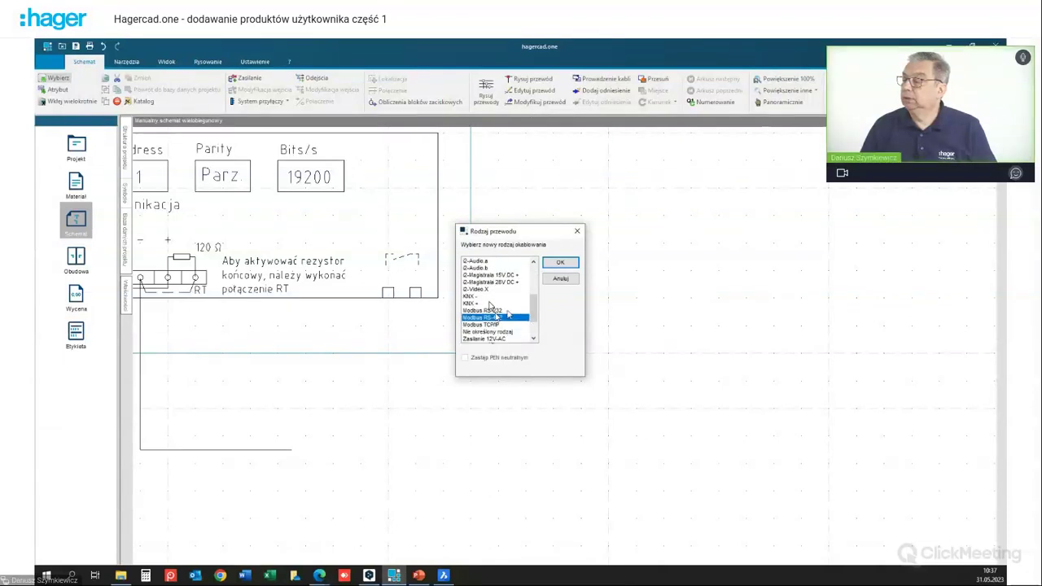
left_click(498, 310)
left_click(559, 263)
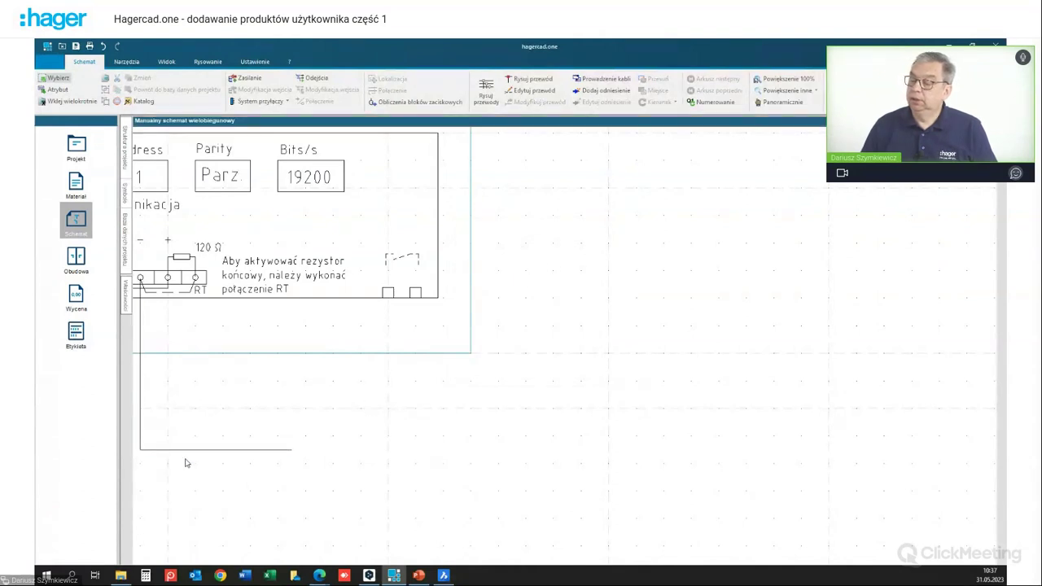
Step: Check the wire drawing settings for the Modbus RS-232 bus, including its colour and line thickness
left_click(264, 62)
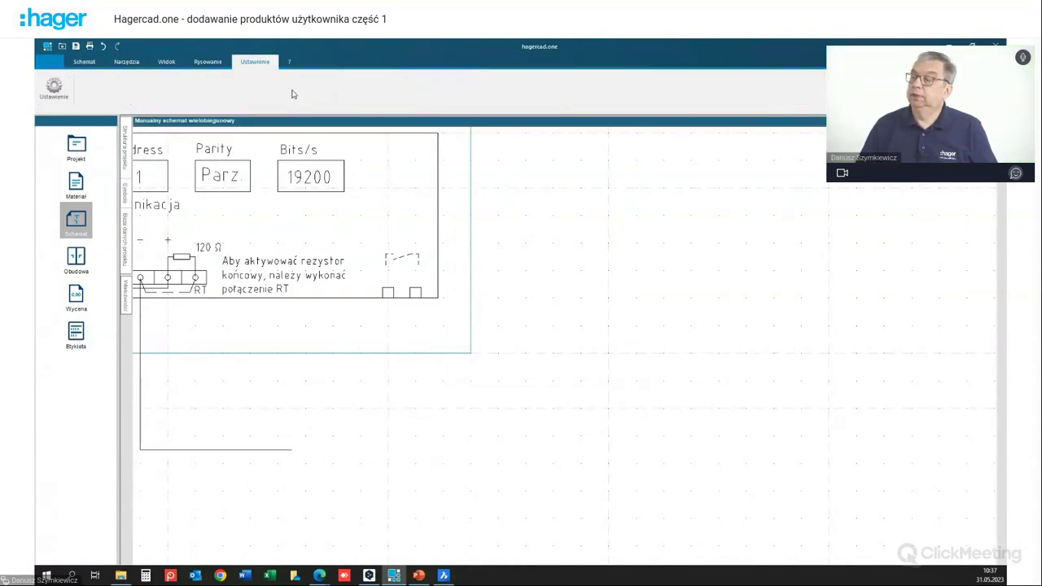
left_click(54, 88)
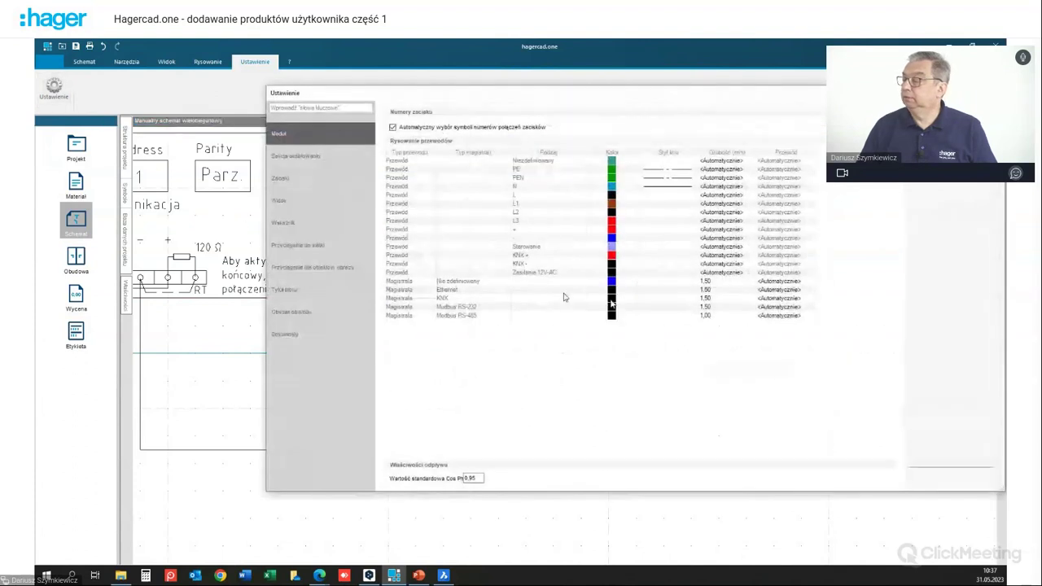
left_click(482, 307)
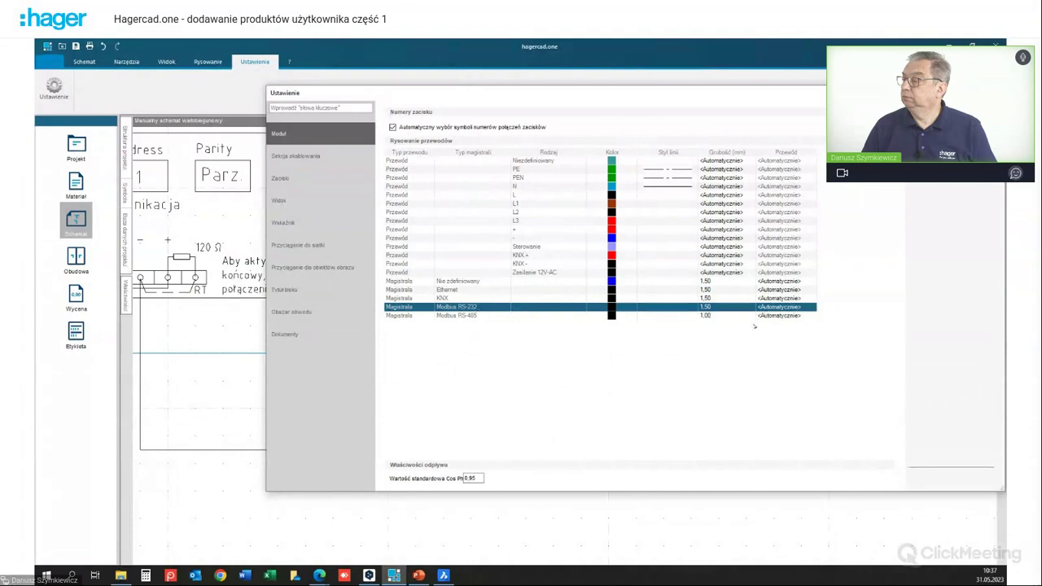
key("Escape")
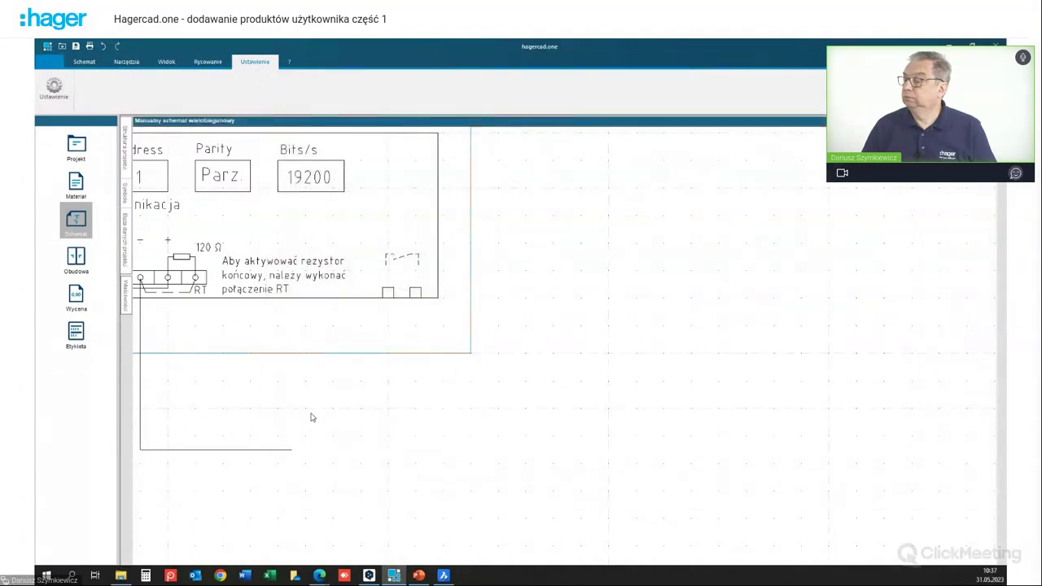
Step: Create a new wire reference with the description Modbus
scroll(272, 422, "down", 4)
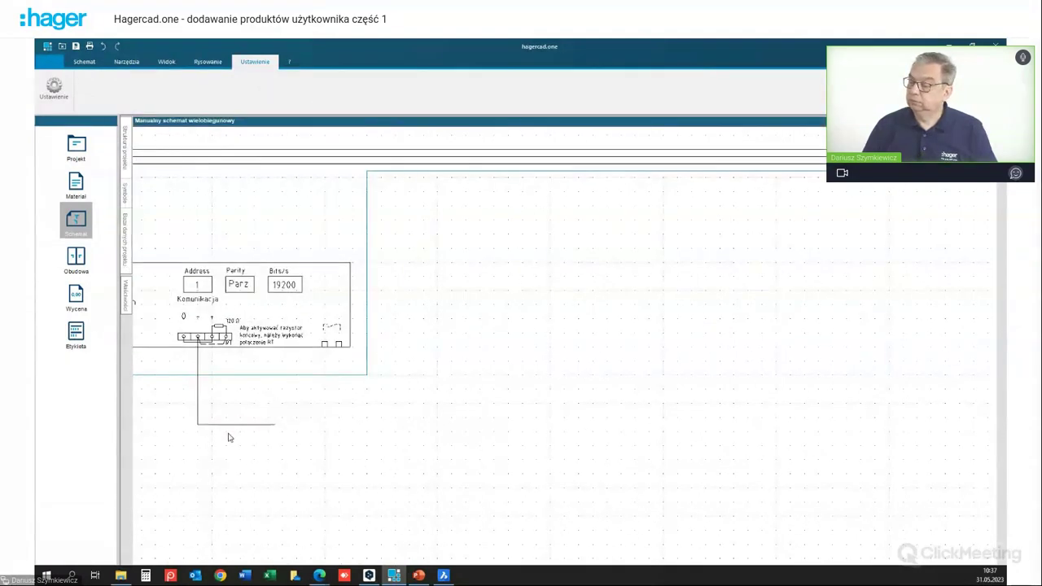
scroll(275, 403, "down", 5)
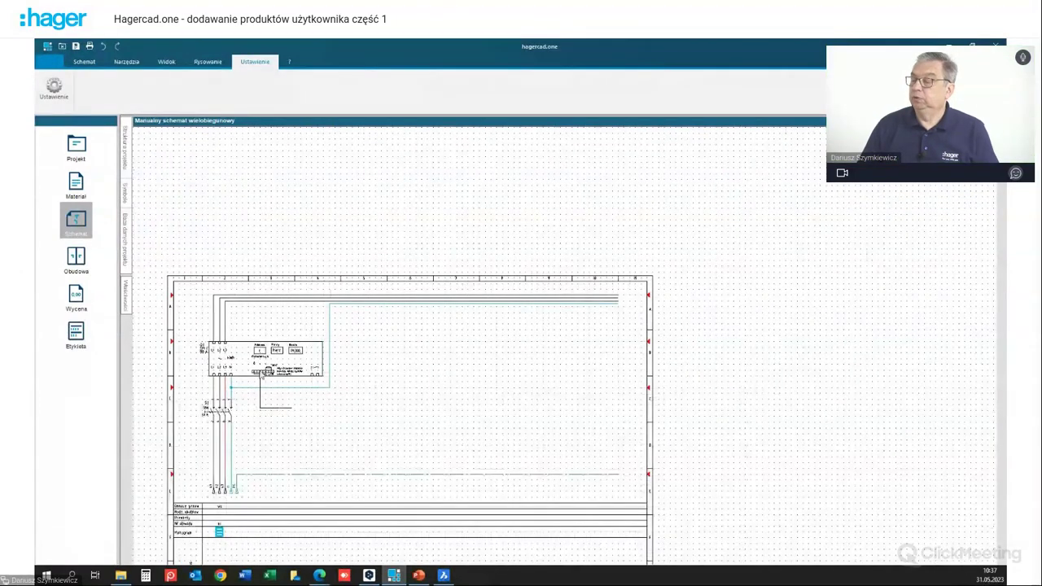
scroll(206, 354, "up", 5)
scroll(461, 436, "down", 2)
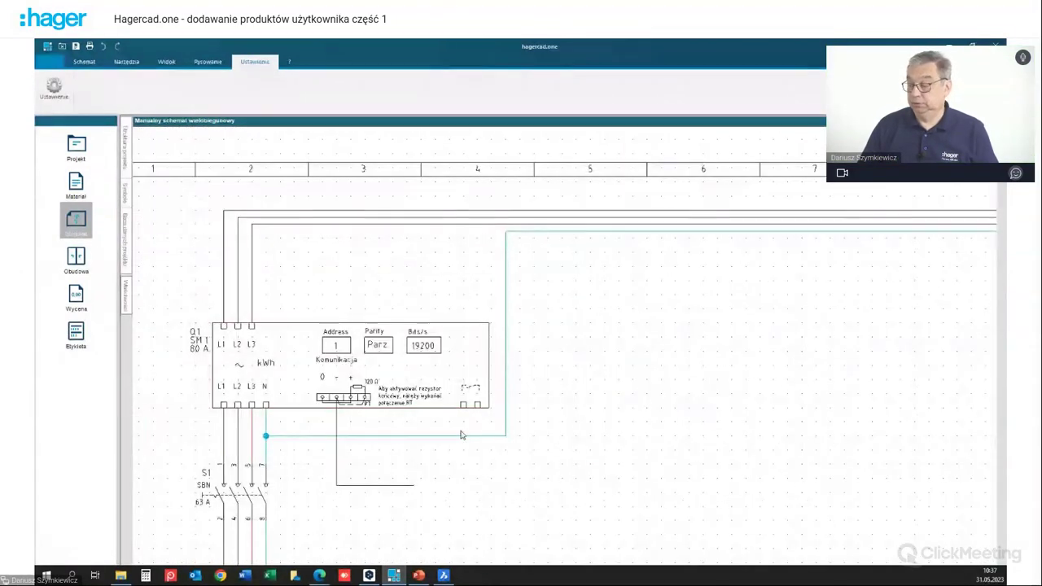
scroll(460, 435, "down", 2)
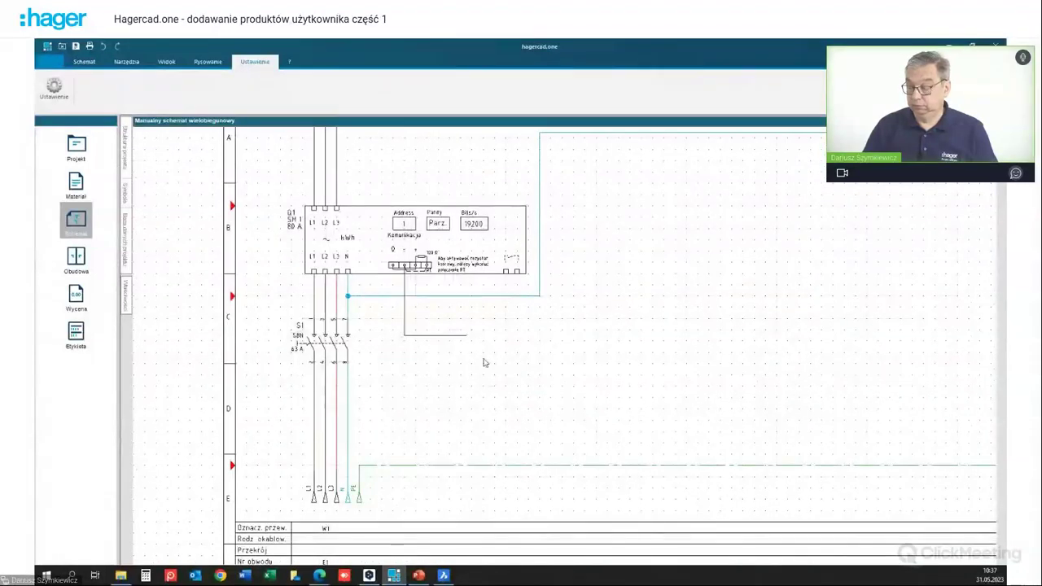
scroll(414, 337, "down", 2)
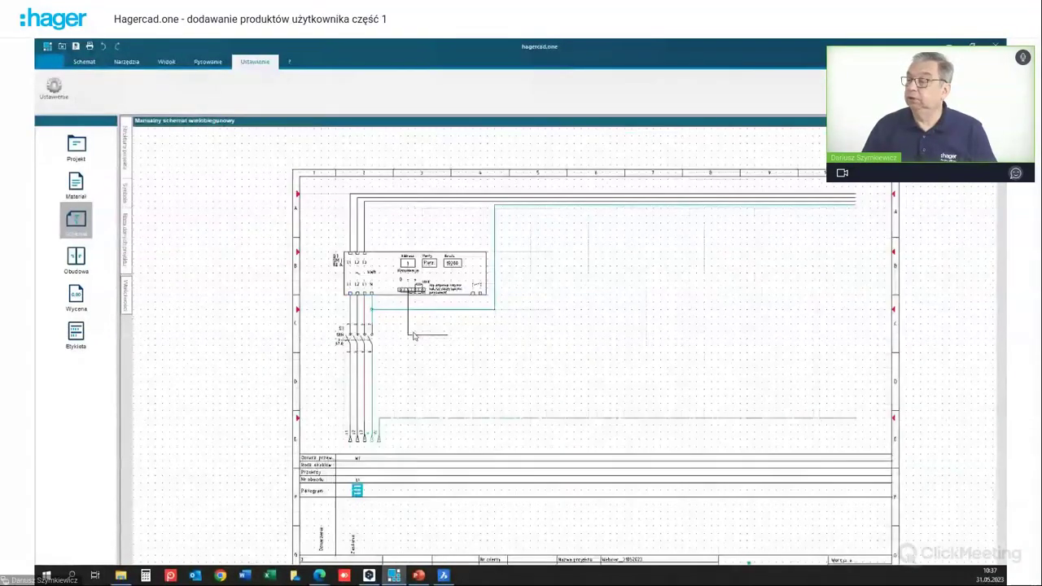
left_click(122, 62)
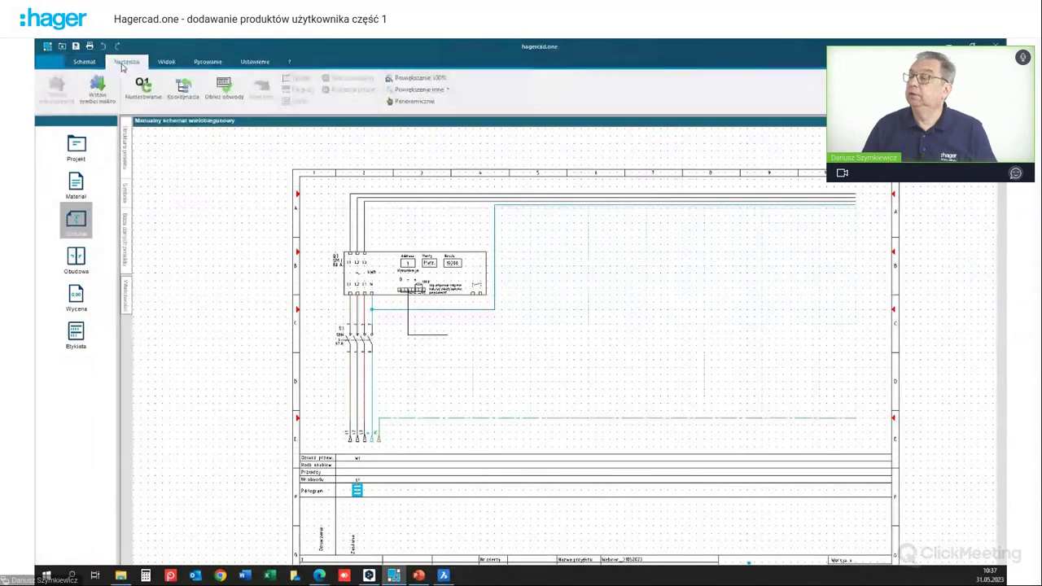
left_click(82, 62)
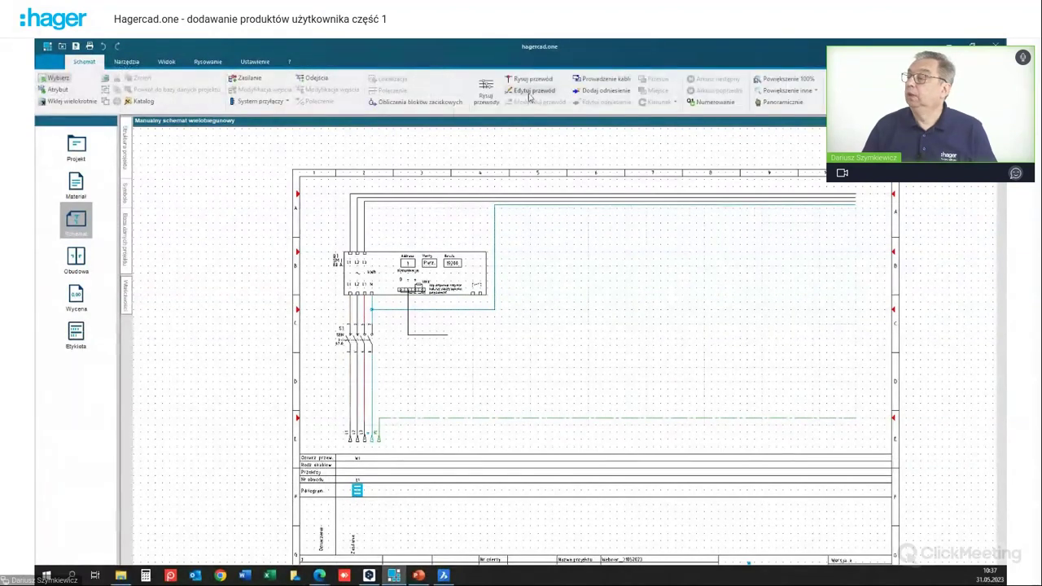
left_click(602, 91)
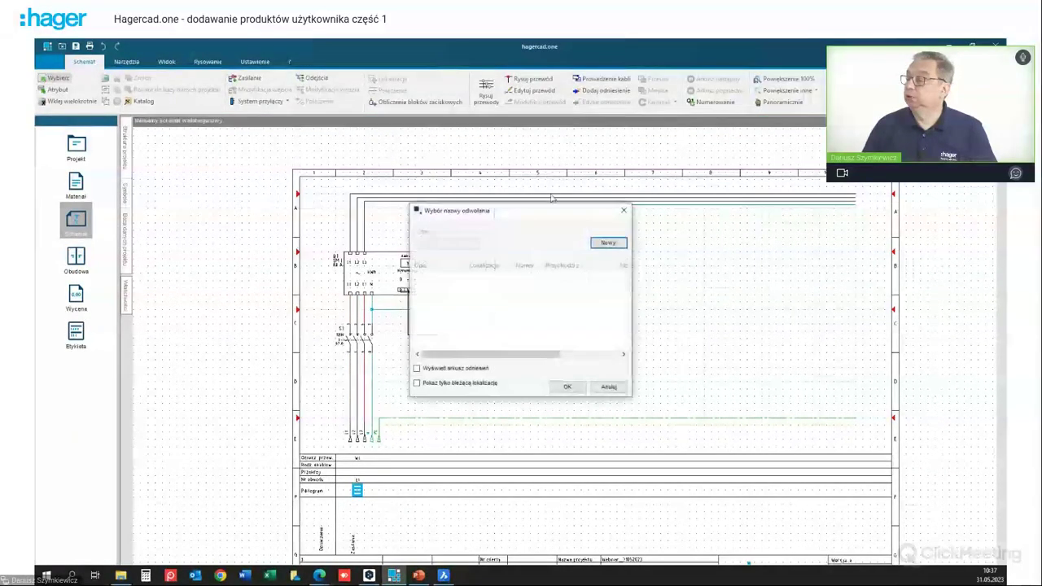
left_click(601, 246)
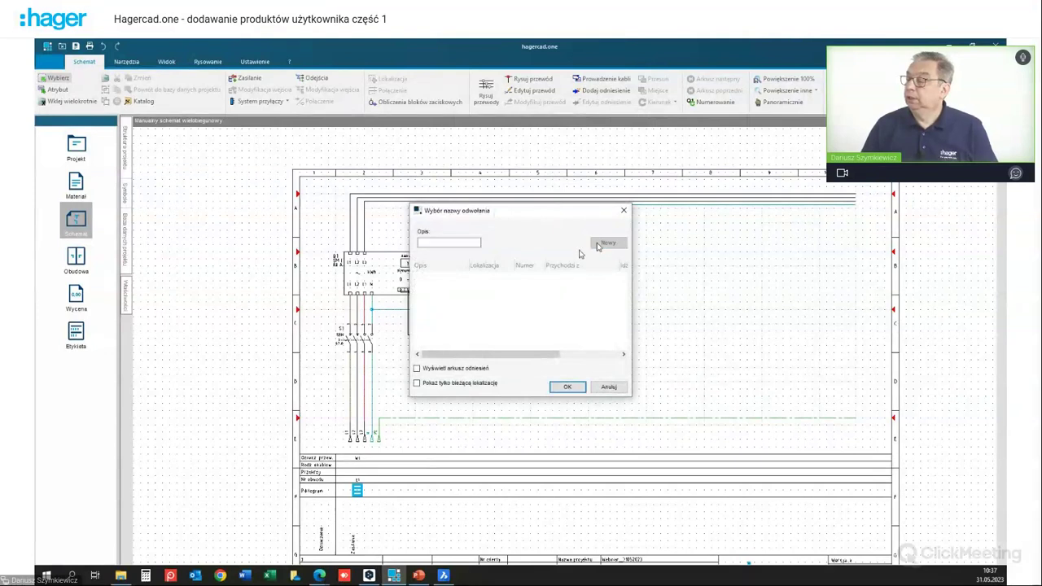
left_click(454, 244)
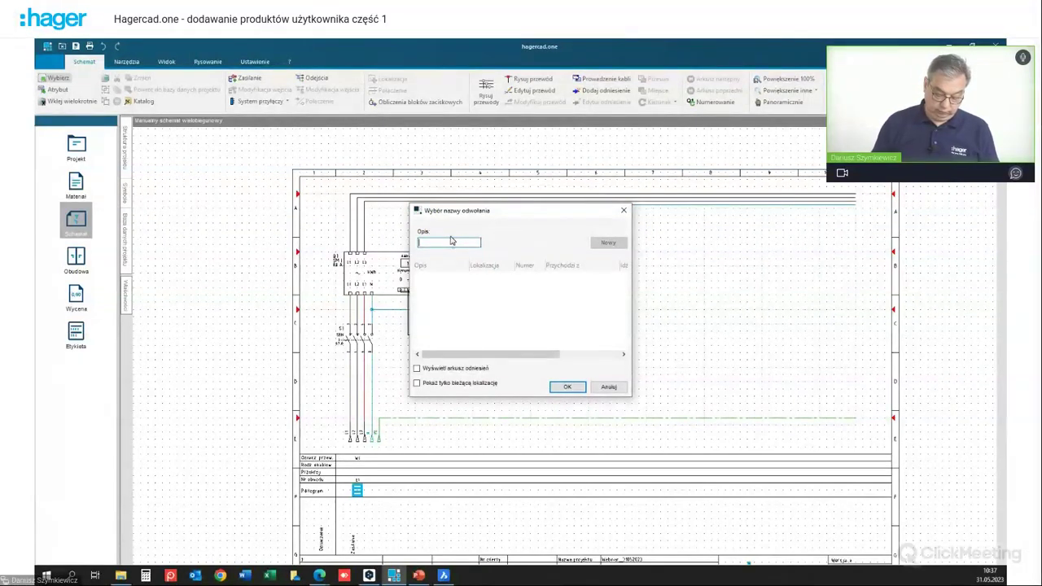
type("Modbus")
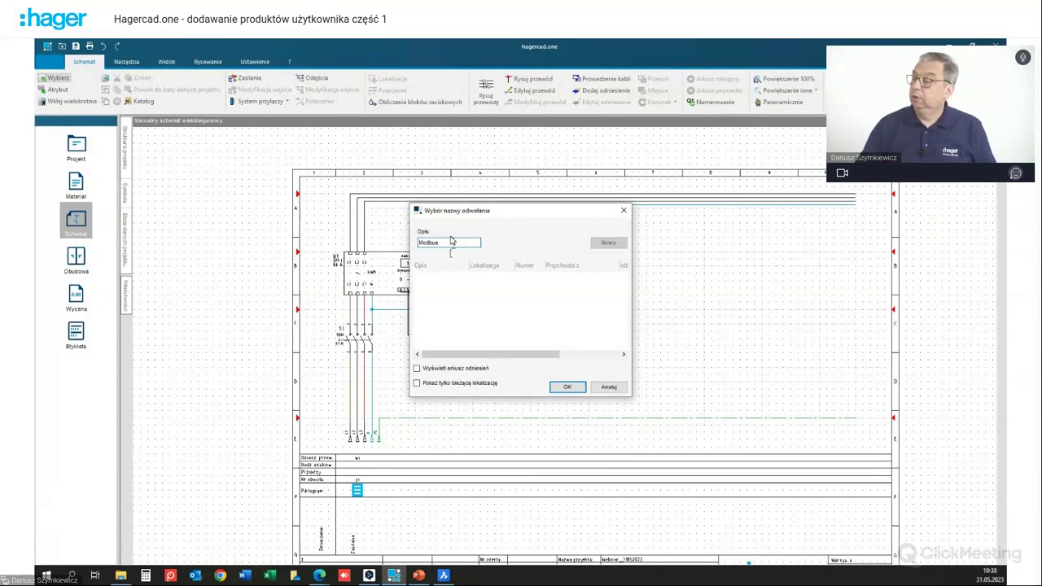
left_click(567, 387)
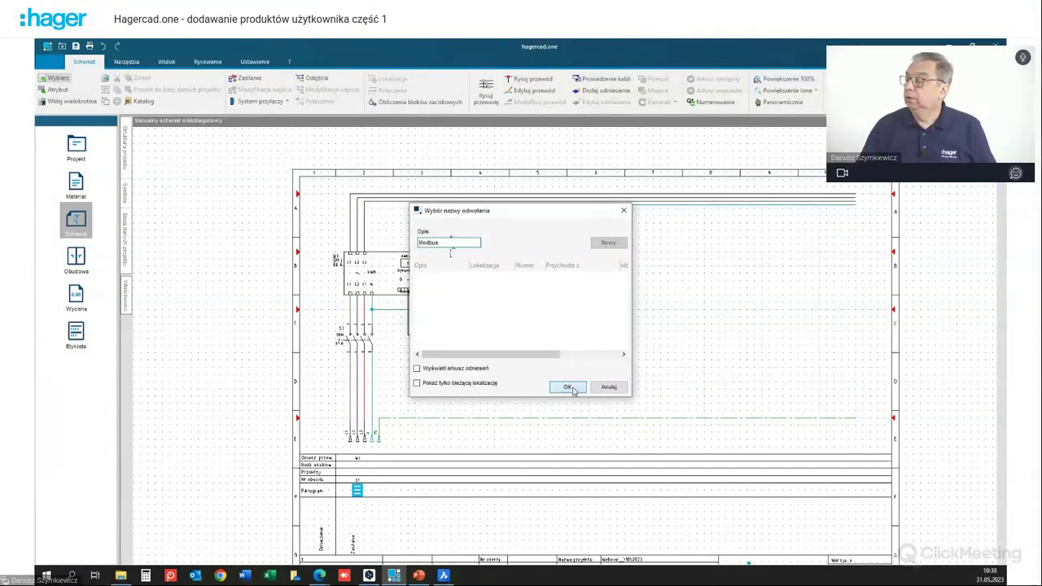
Step: Place the Modbus reference arrow at the free end of the communication wire's horizontal segment
scroll(460, 346, "up", 4)
scroll(449, 342, "up", 3)
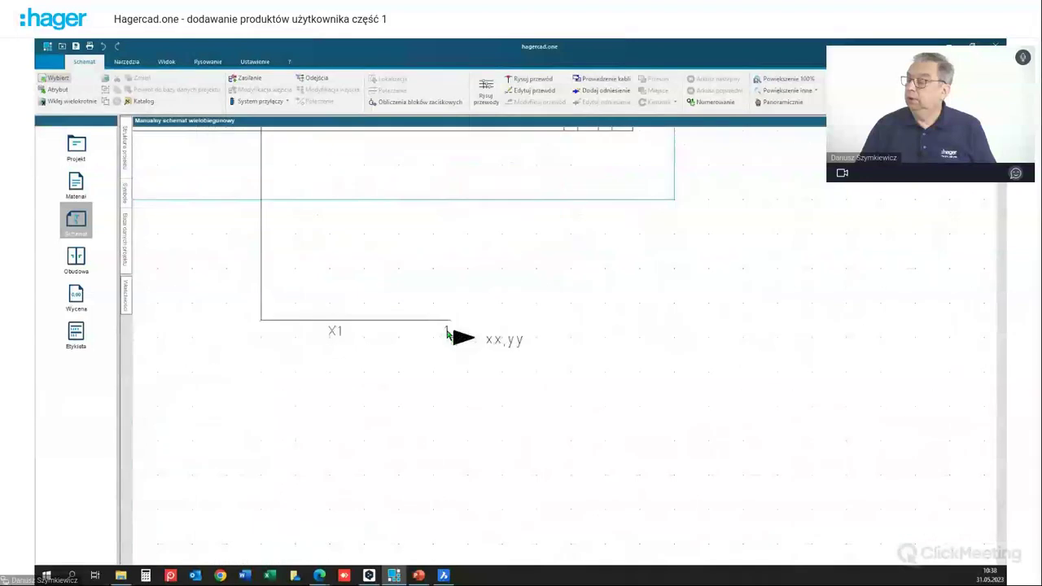
left_click(453, 325)
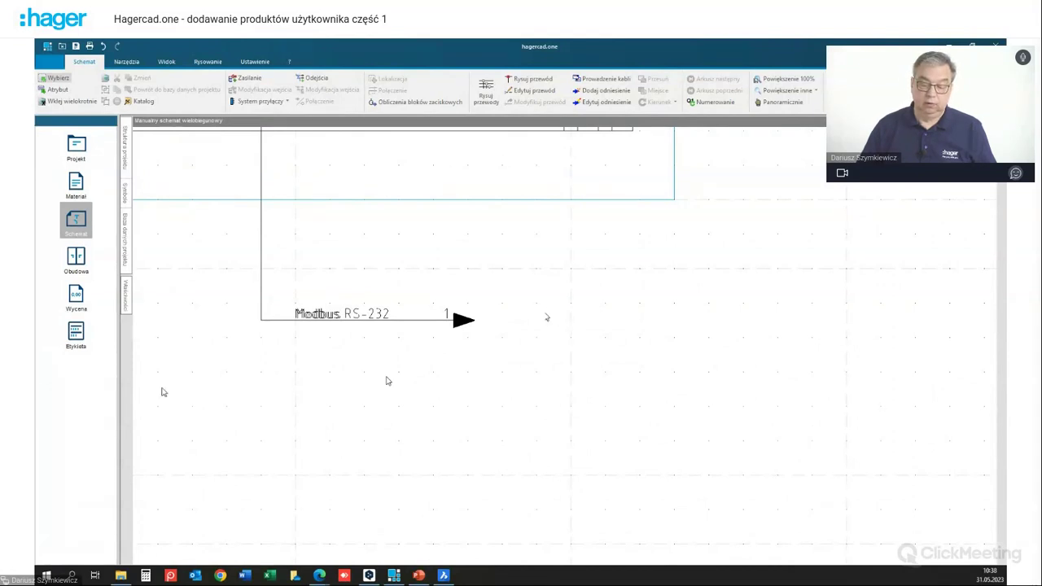
Step: Add a new distribution board R2 to the project structure with the default settings
scroll(741, 269, "down", 2)
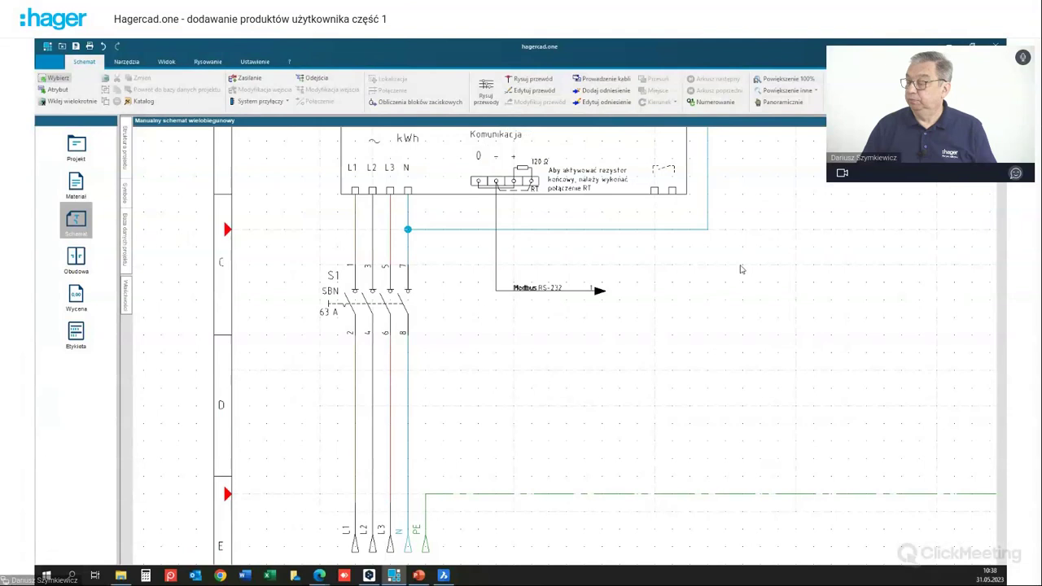
scroll(743, 281, "down", 2)
middle_click_drag(781, 302, 644, 312)
scroll(709, 277, "down", 1)
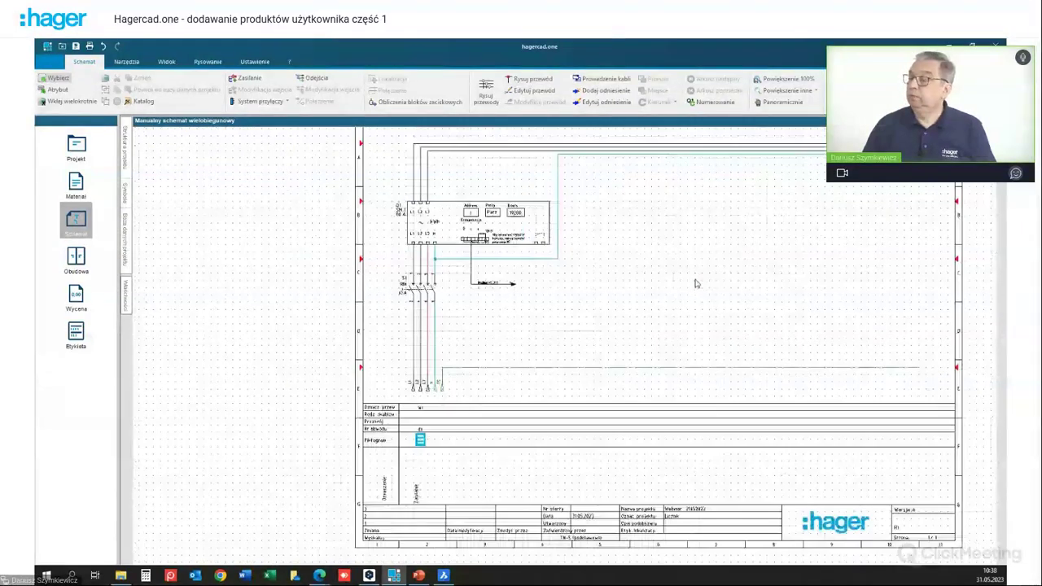
scroll(816, 254, "down", 1)
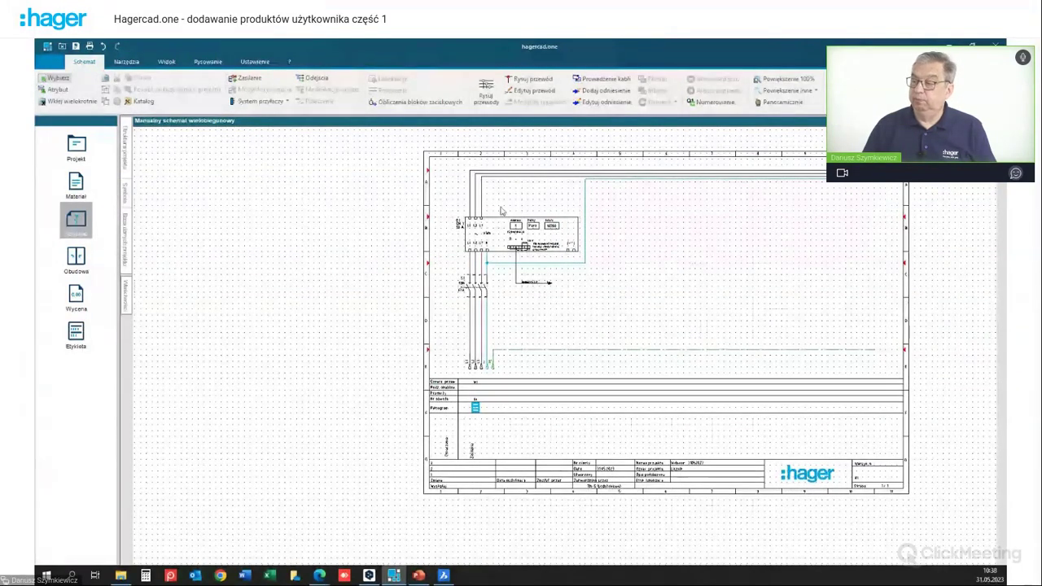
left_click(125, 148)
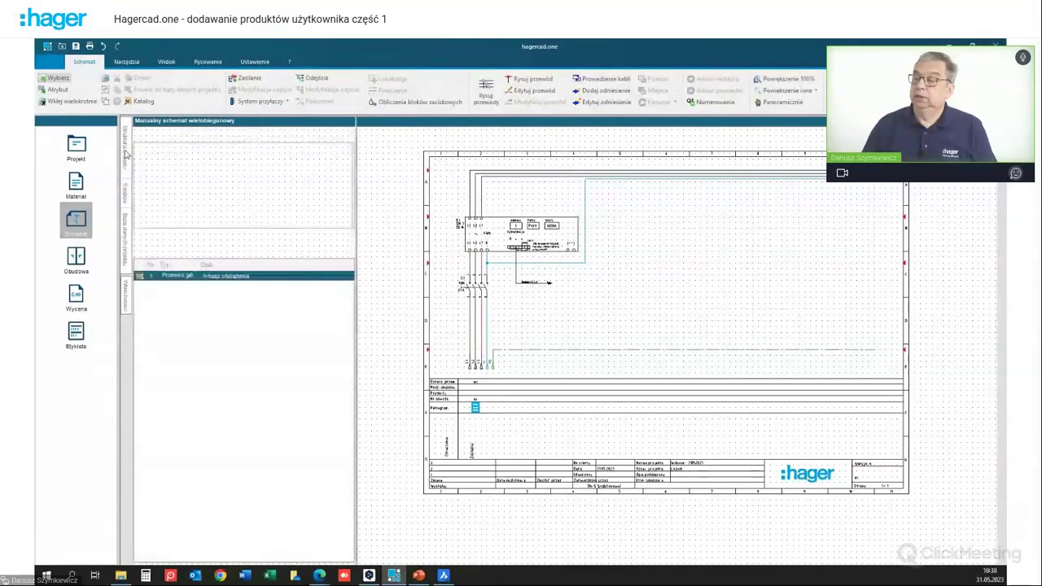
left_click(162, 146)
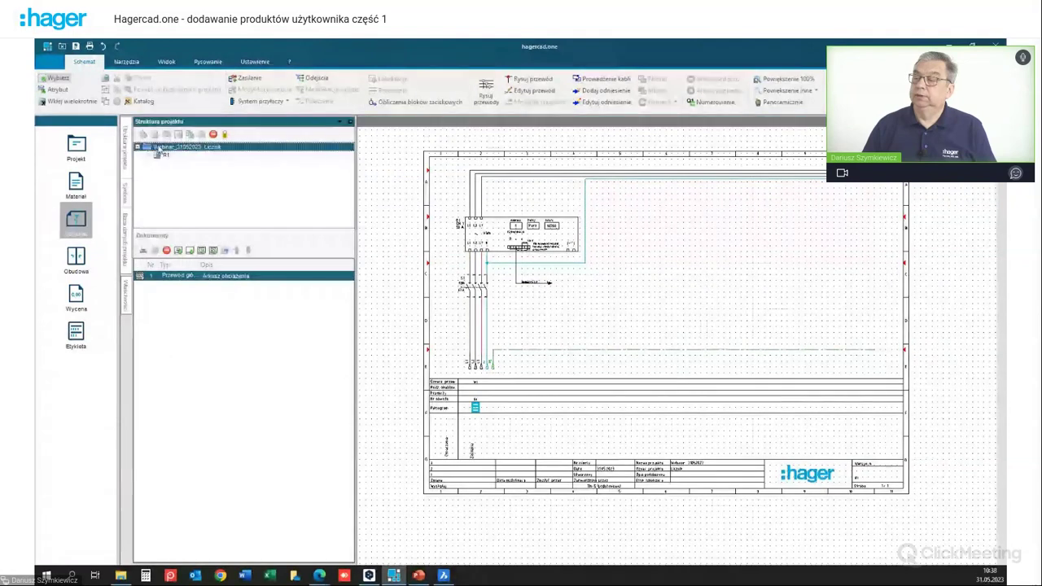
left_click(155, 134)
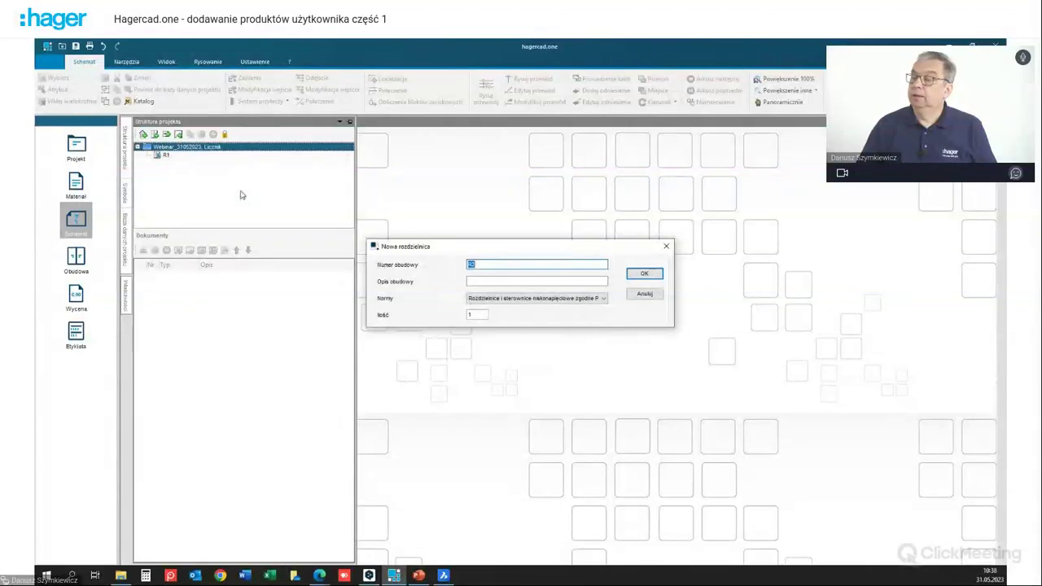
key("Return")
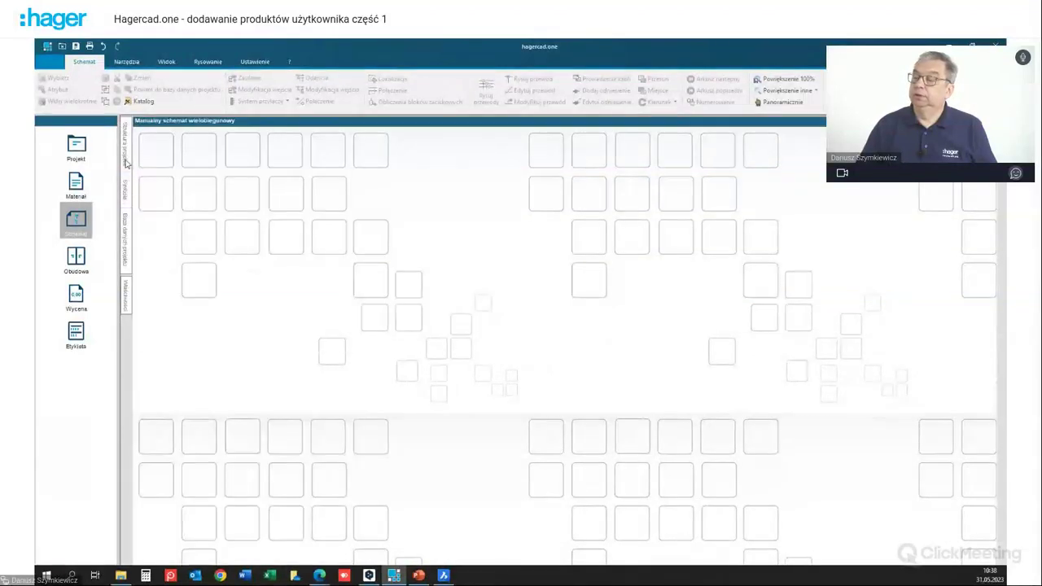
Step: Open distribution board R2 as a manual multi-line schematic
left_click(126, 163)
double_click(160, 164)
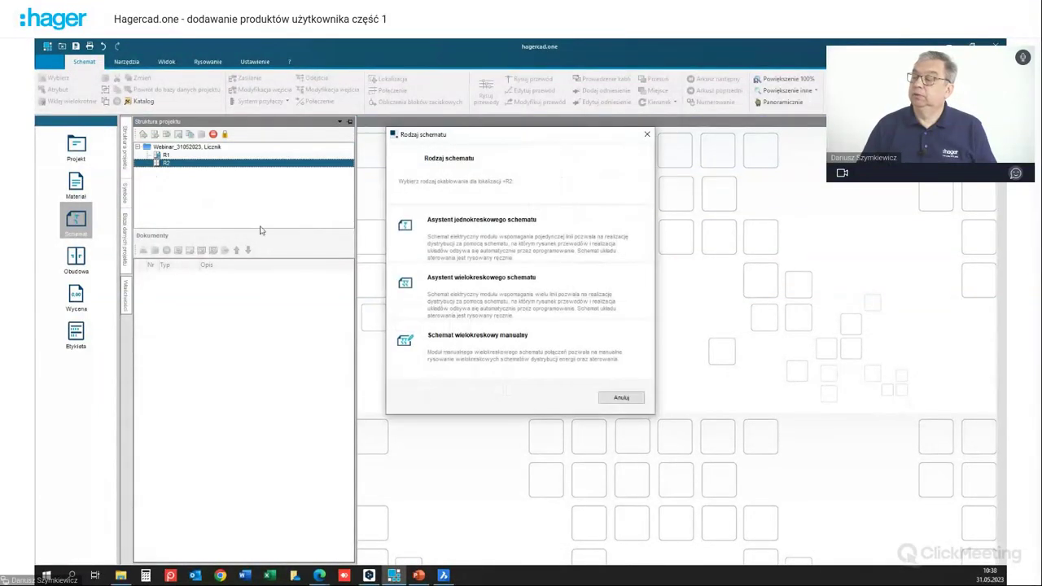
left_click(488, 342)
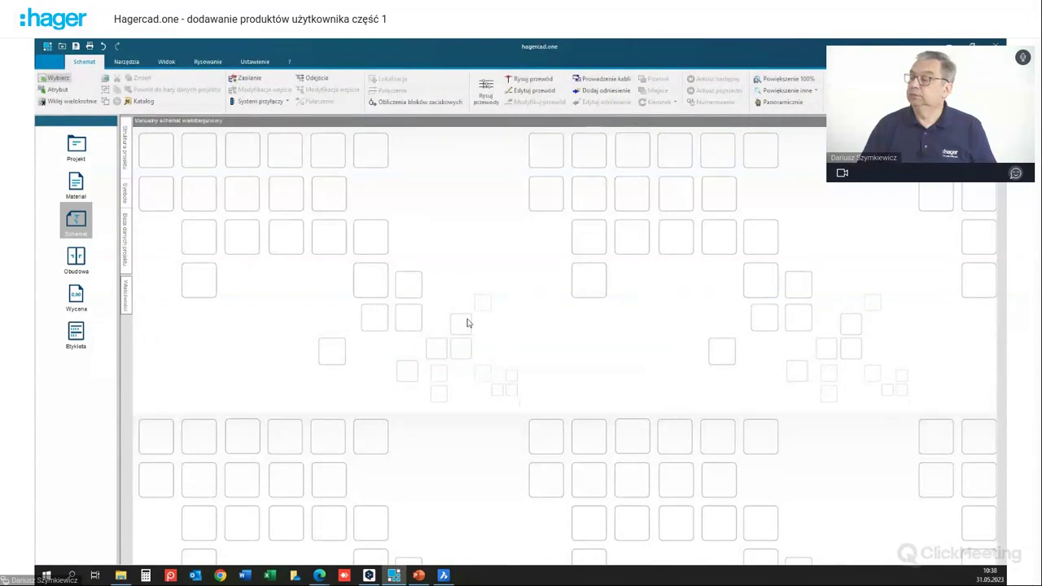
Step: Insert the supply macro "Einspeisung 5polig - PE unten.mhm" into the R2 sheet, starting near its upper-left corner
left_click(126, 61)
left_click(99, 91)
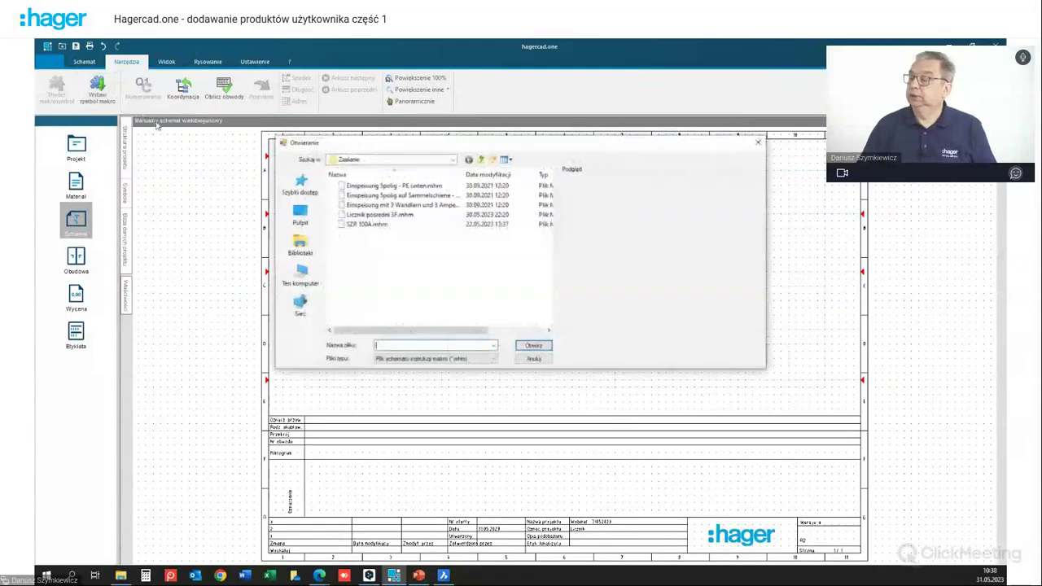
left_click(399, 188)
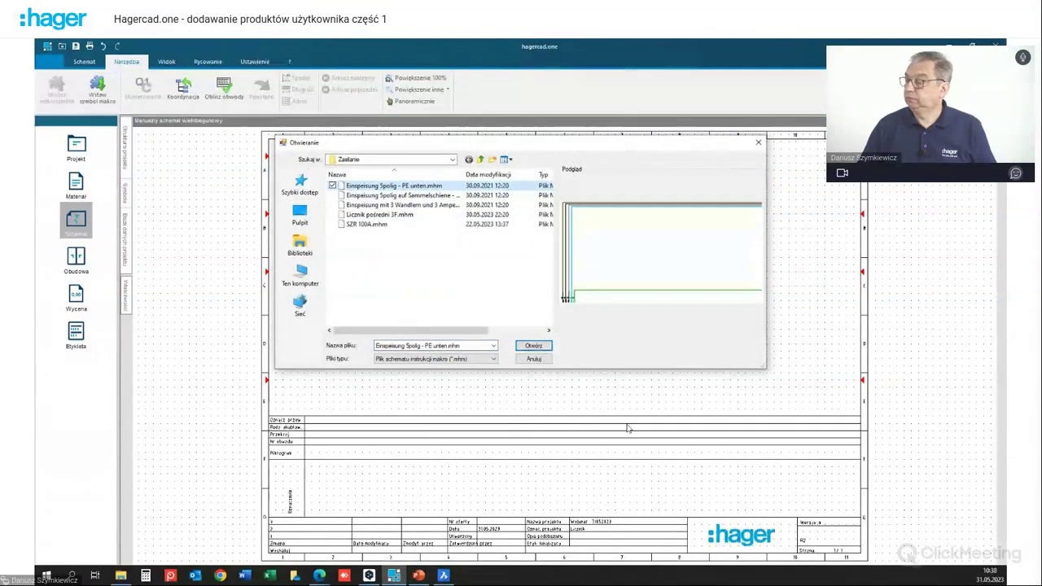
left_click(533, 347)
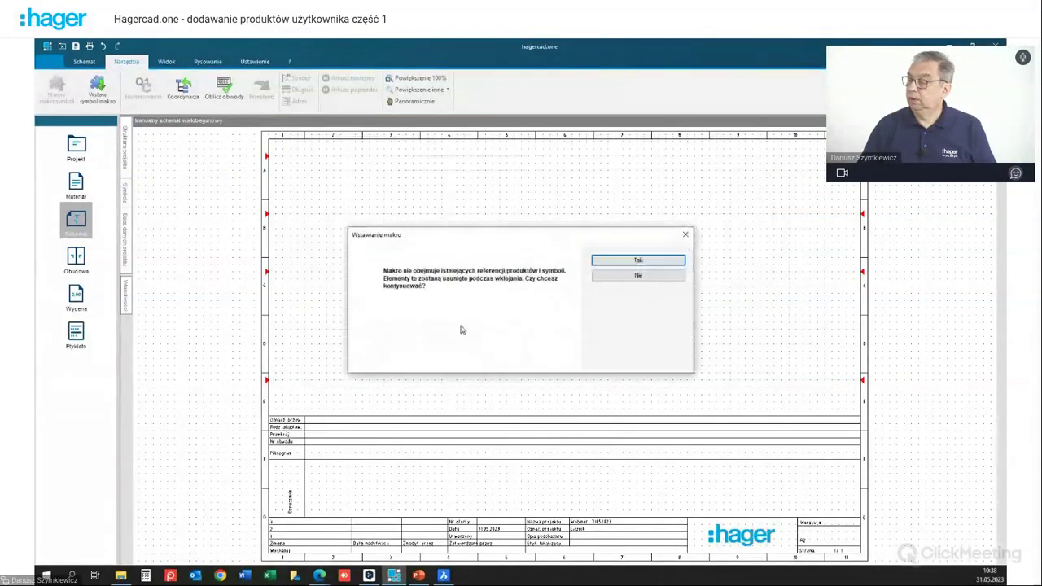
left_click(637, 261)
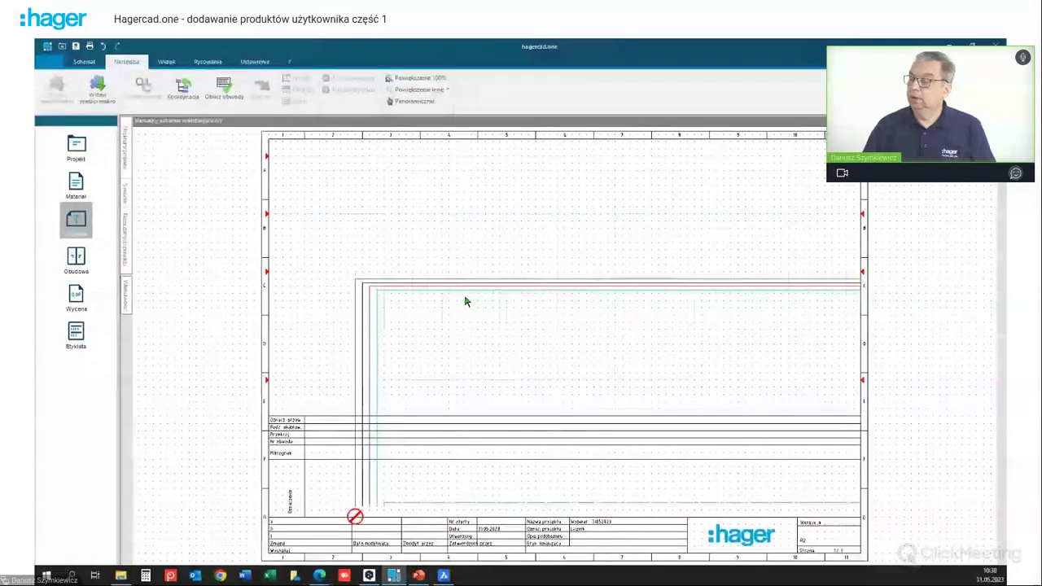
left_click(317, 161)
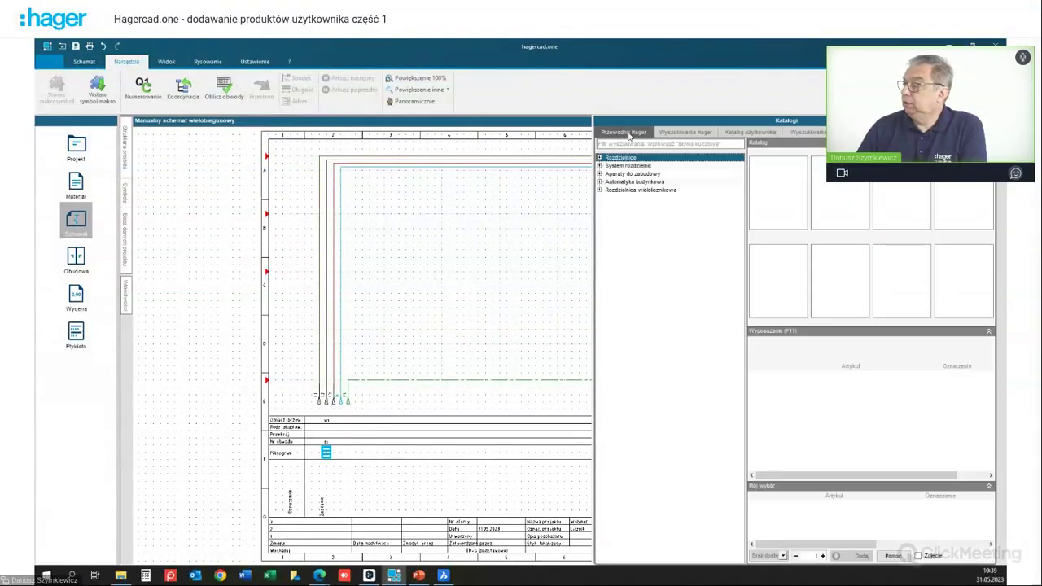
Step: Place the 3P+N ModBus energy meter ECR300C for transformer measurement, 1-5A, beneath the horizontal supply wires in the R2 schematic
left_click(603, 174)
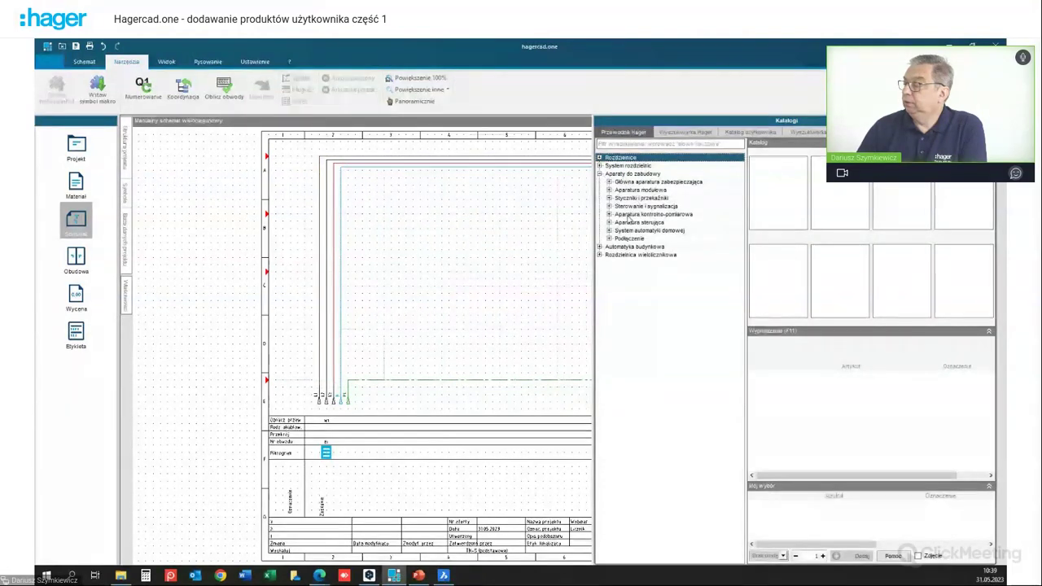
left_click(609, 214)
left_click(633, 222)
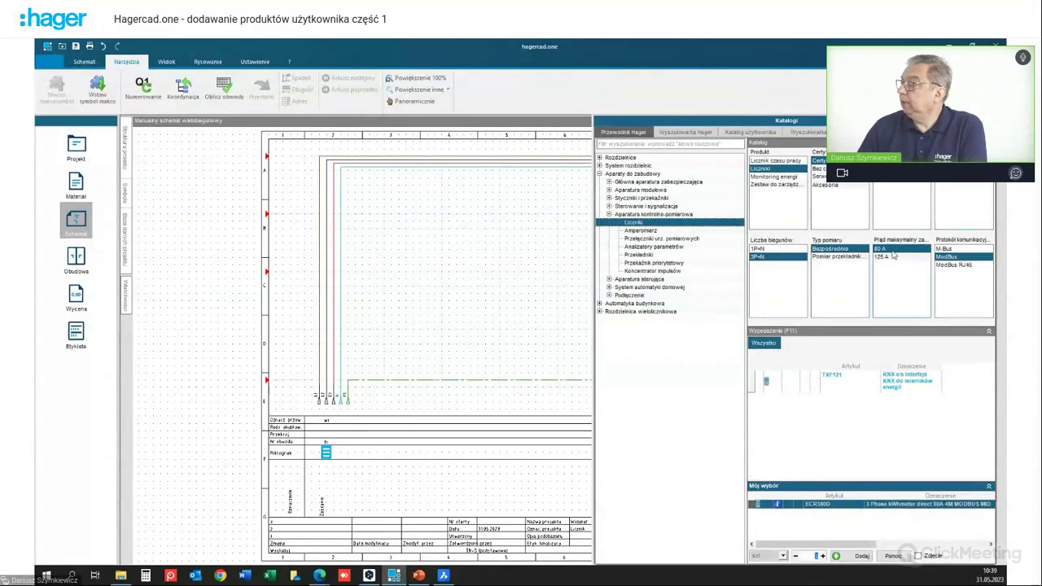
left_click(849, 257)
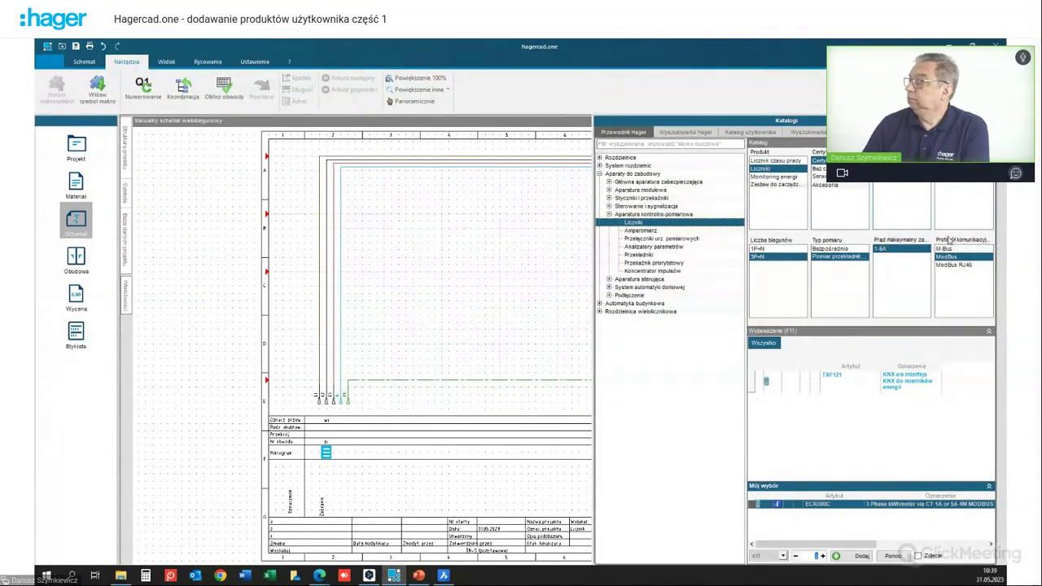
left_click(857, 555)
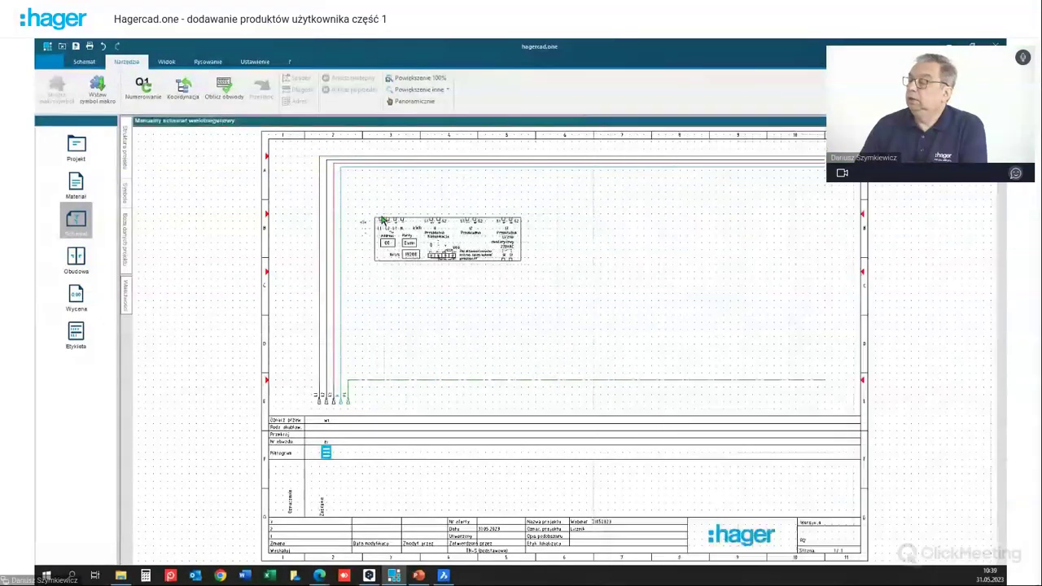
left_click(386, 217)
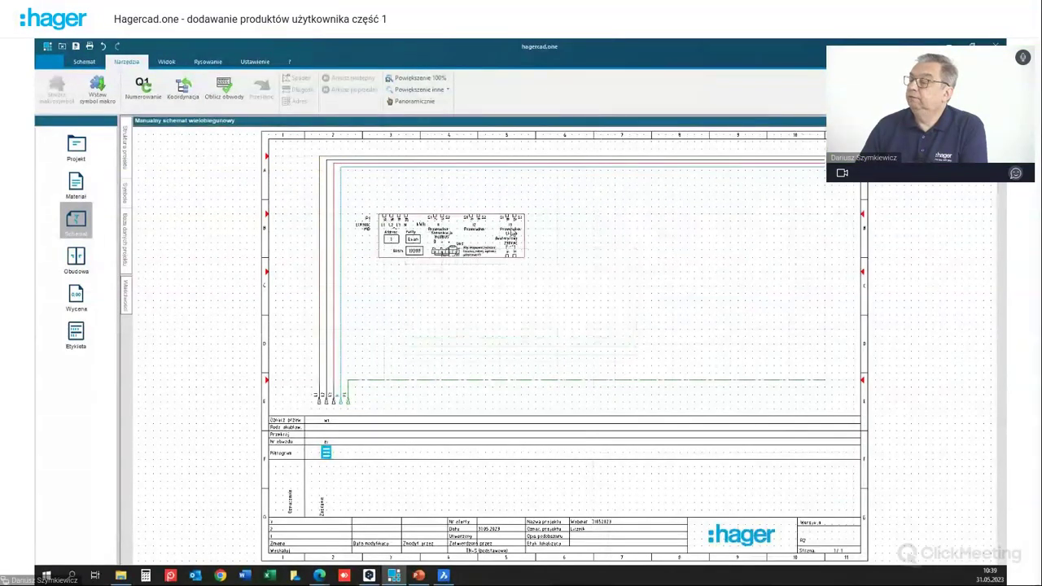
scroll(625, 258, "up", 5)
scroll(511, 258, "down", 3)
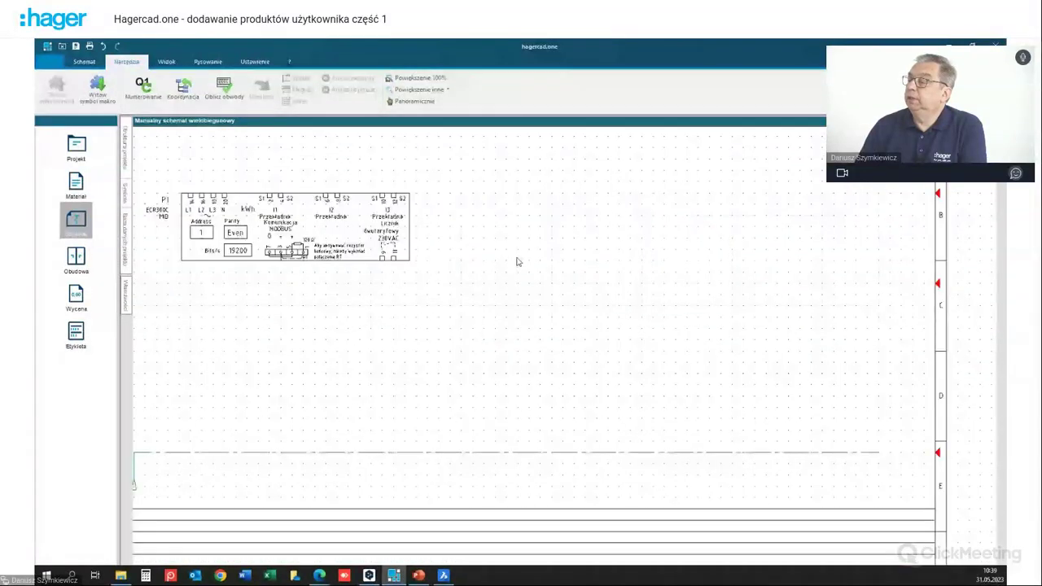
middle_click_drag(529, 255, 565, 367)
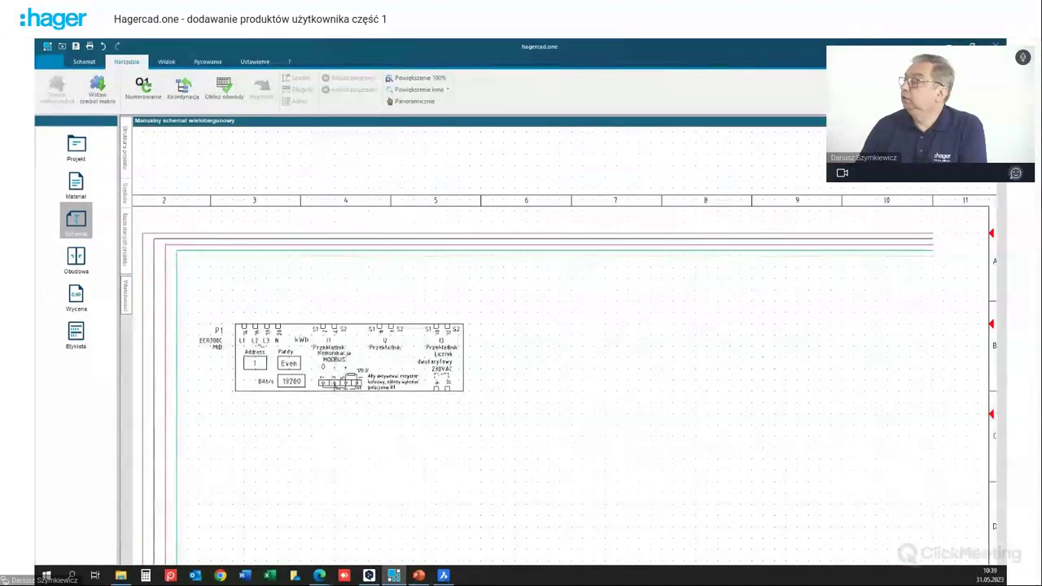
key("Escape")
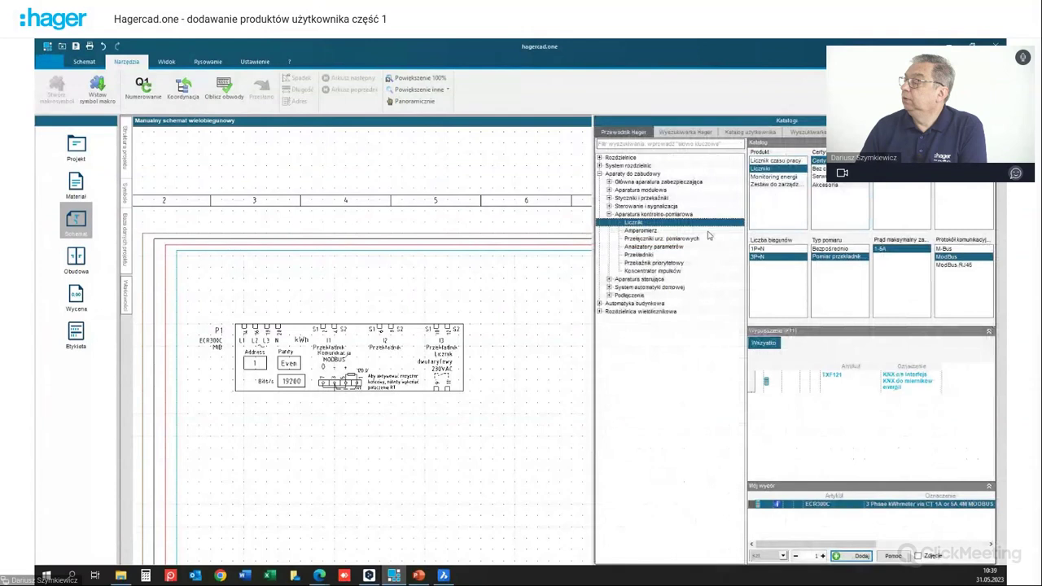
Step: Place a set of three SRB 75/5 current transformers on the supply wires above meter P1
left_click(638, 254)
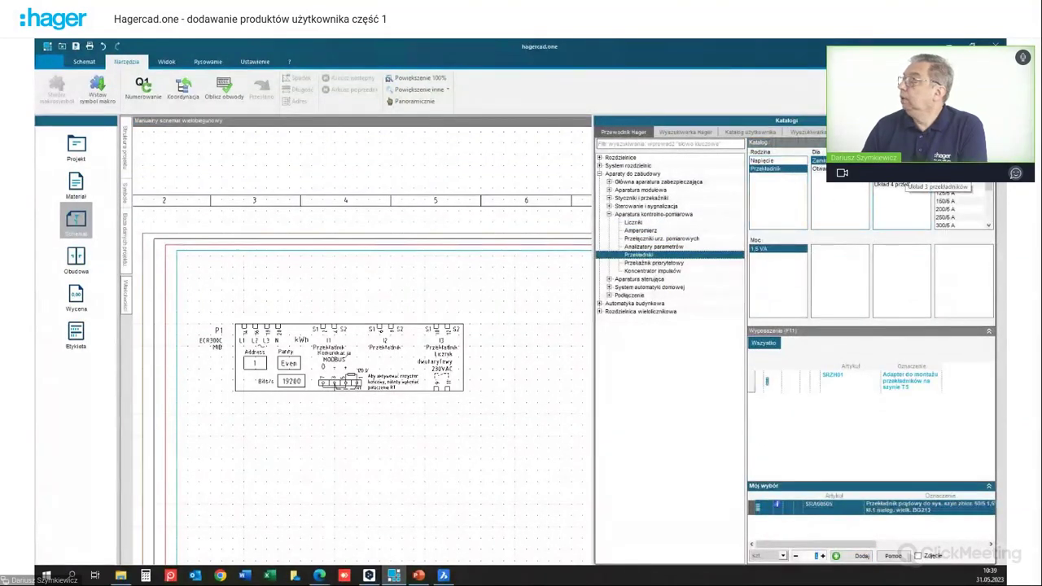
left_click(944, 187)
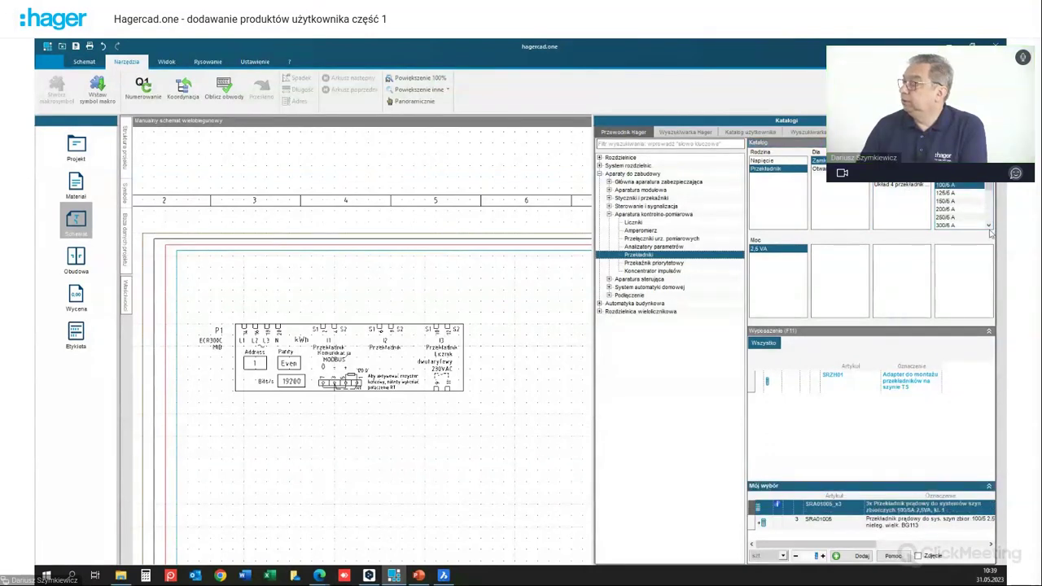
left_click(952, 186)
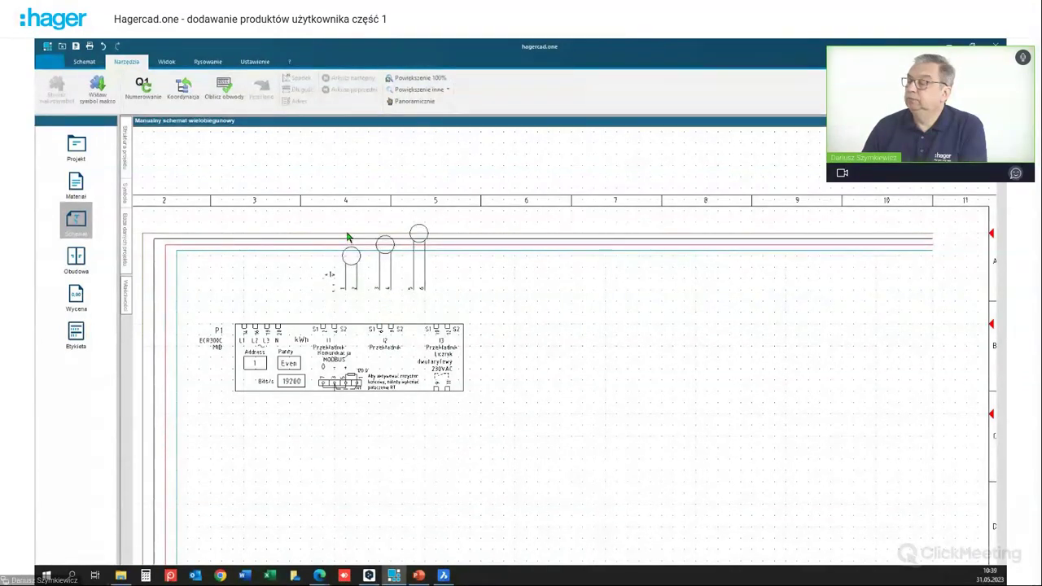
left_click(389, 276)
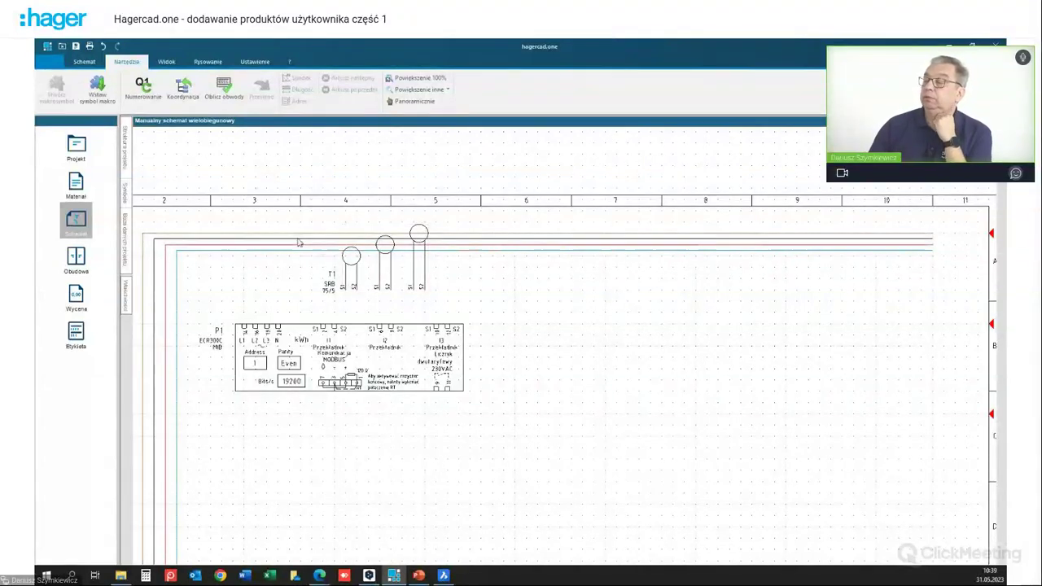
Step: Delete the L2, L3 and N supply wires, keeping the outermost L1 wire
left_click(519, 241)
key("Escape")
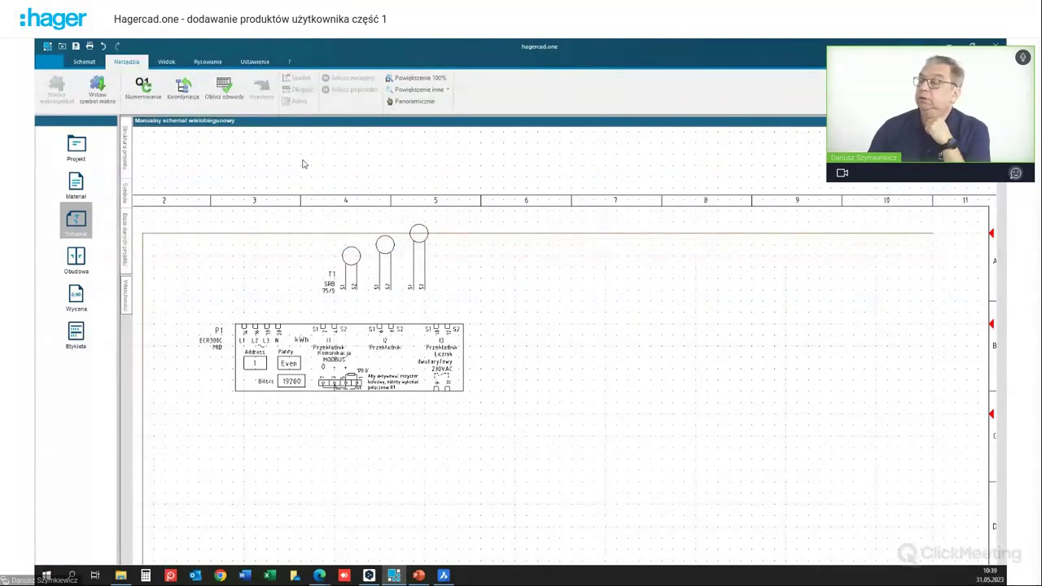
Step: Draw wires from the middle current transformer's S1 and S2 terminals to the I2 inputs of meter P1
left_click(86, 62)
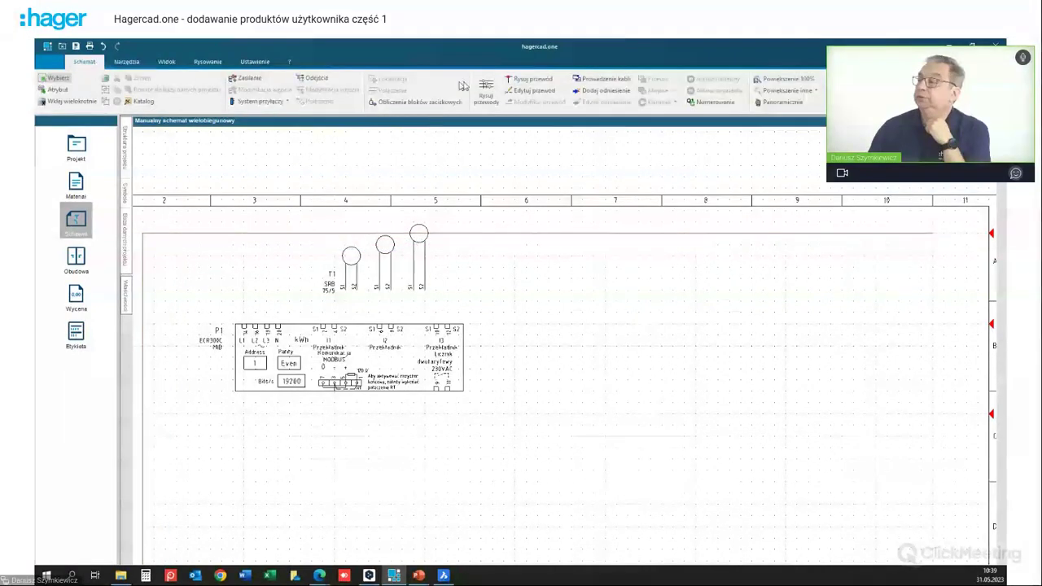
left_click(485, 89)
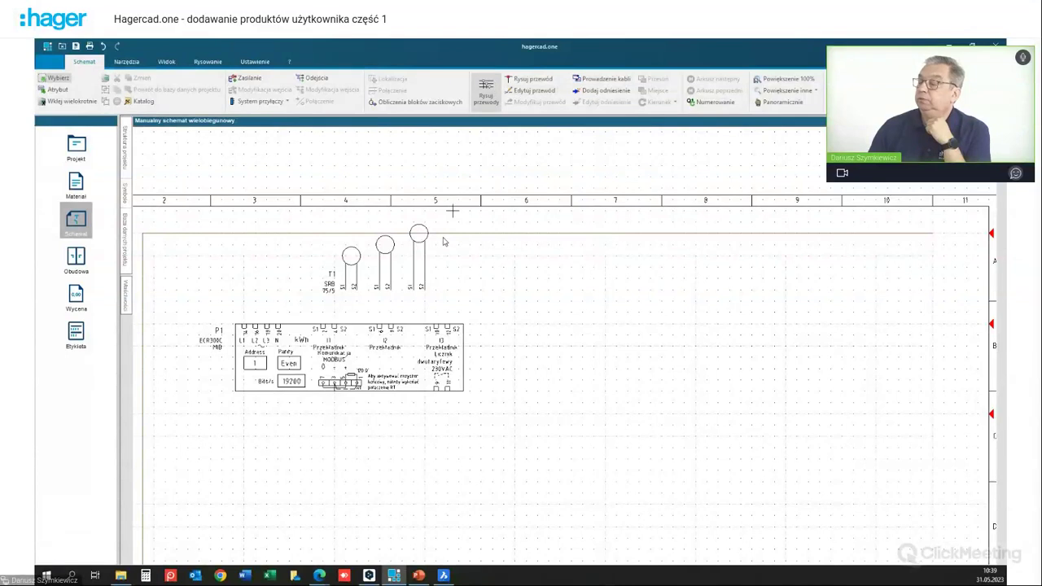
left_click(380, 292)
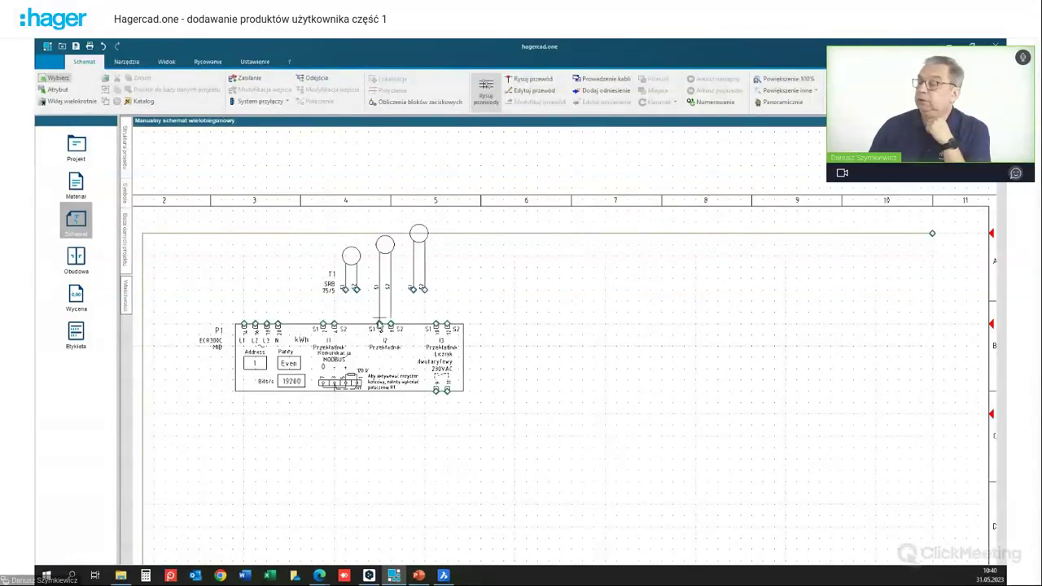
left_click(379, 325)
key("Escape")
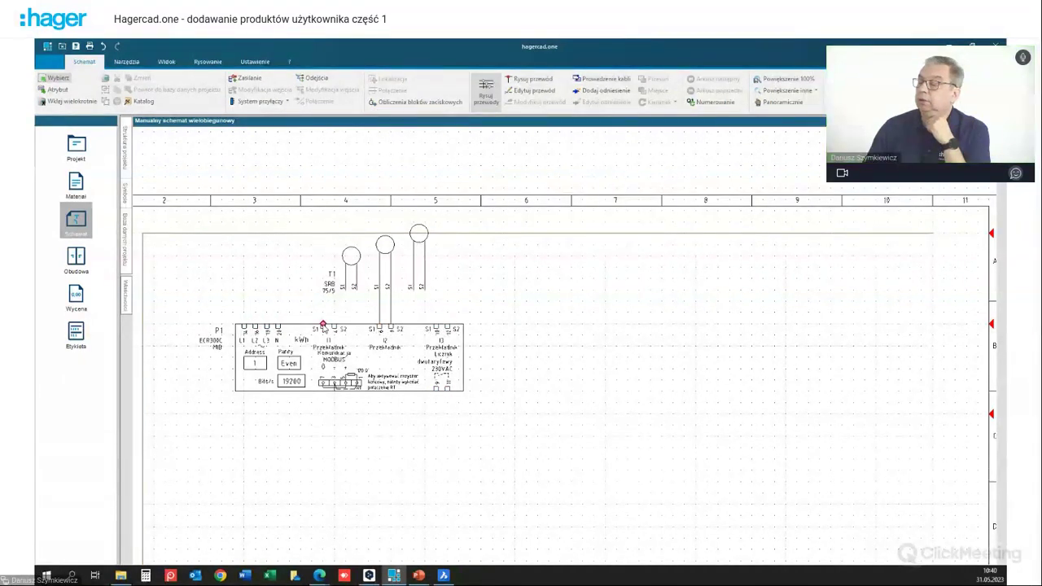
Step: Wire the left current transformer's S1 and S2 to the meter's I1 inputs and the right transformer's to the I3 inputs
left_click(324, 317)
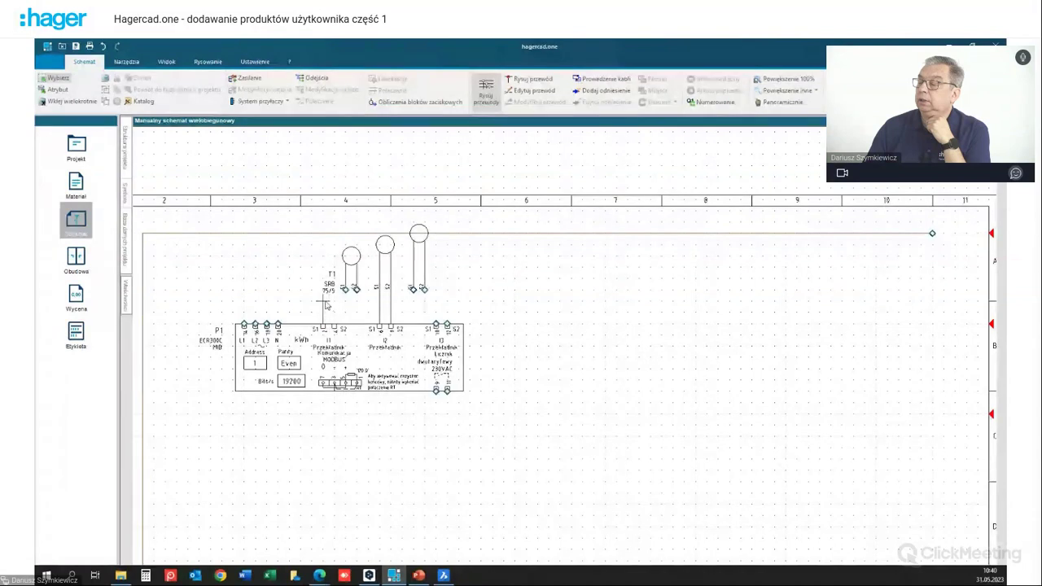
left_click(346, 293)
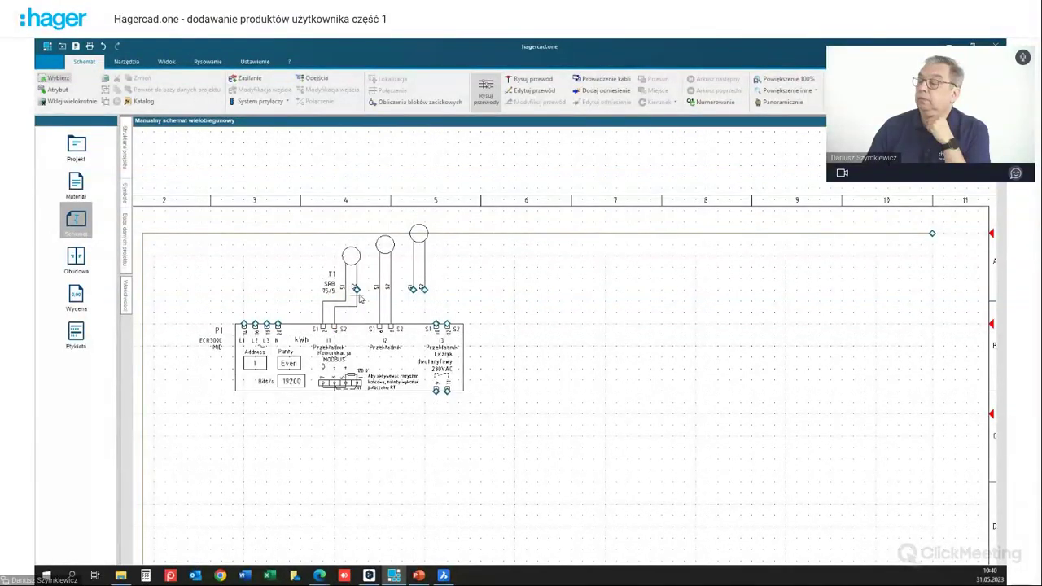
left_click(357, 292)
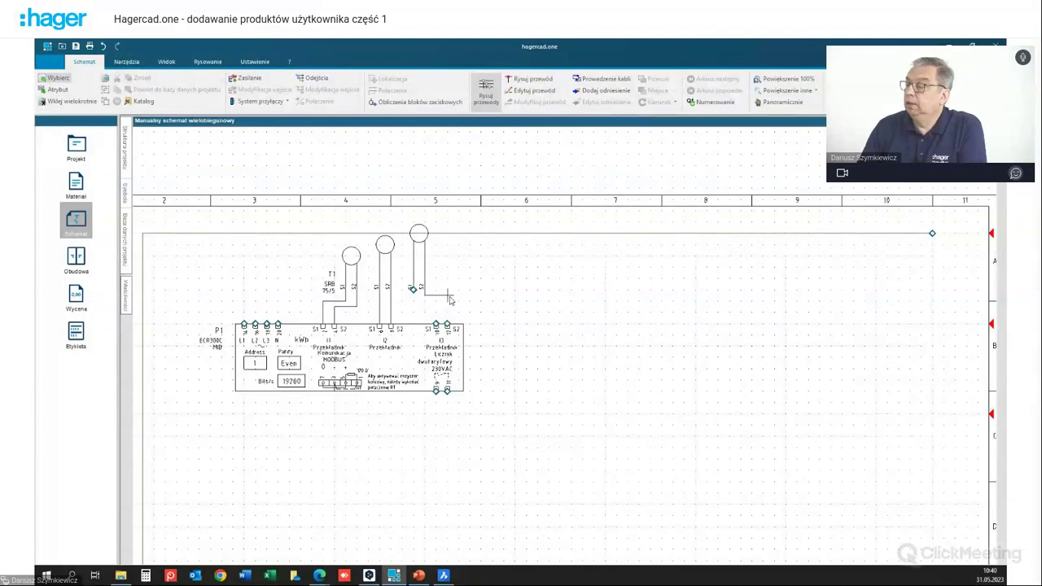
left_click(447, 319)
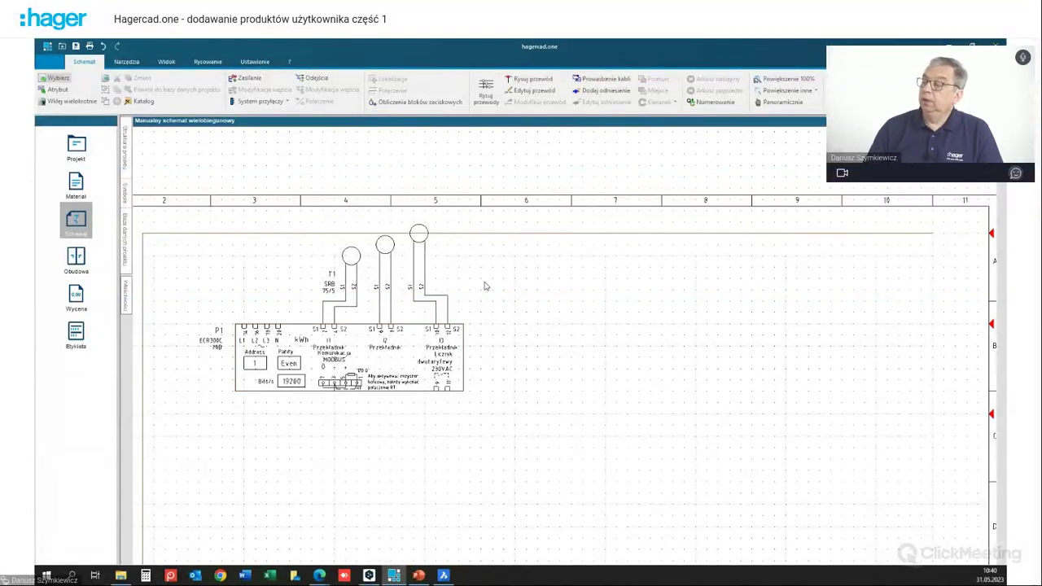
Step: Draw the L2 and L3 supply wires up and across through the current transformers, ending beside the L1 wire's free end
scroll(457, 274, "down", 1)
scroll(476, 281, "down", 2)
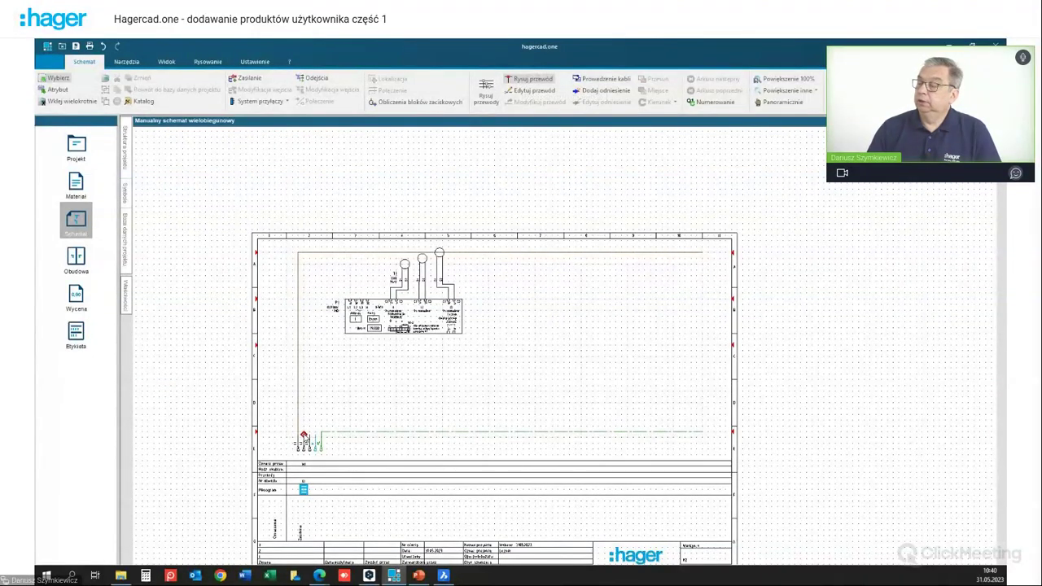
left_click(304, 436)
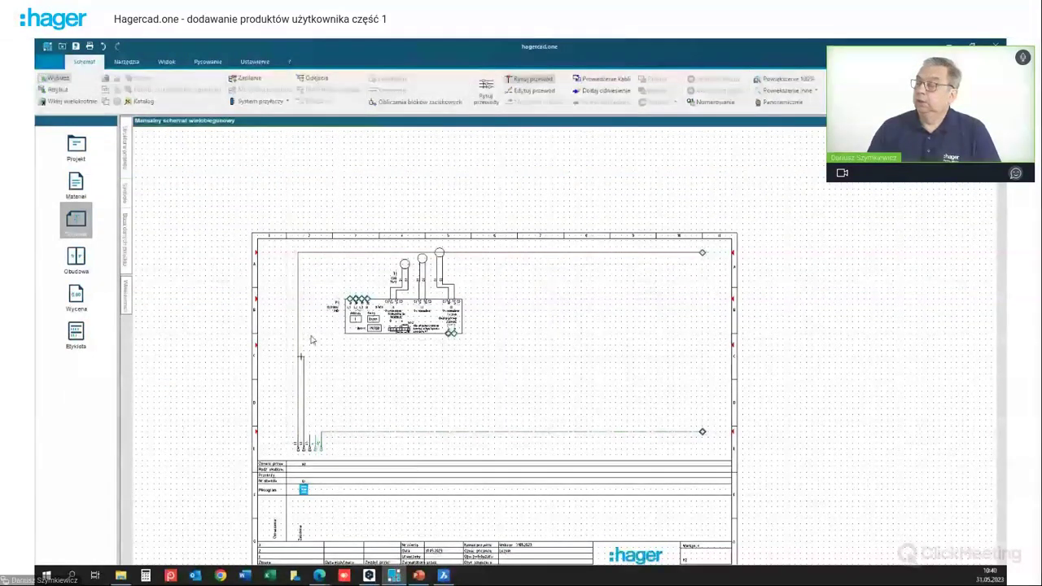
left_click(707, 263)
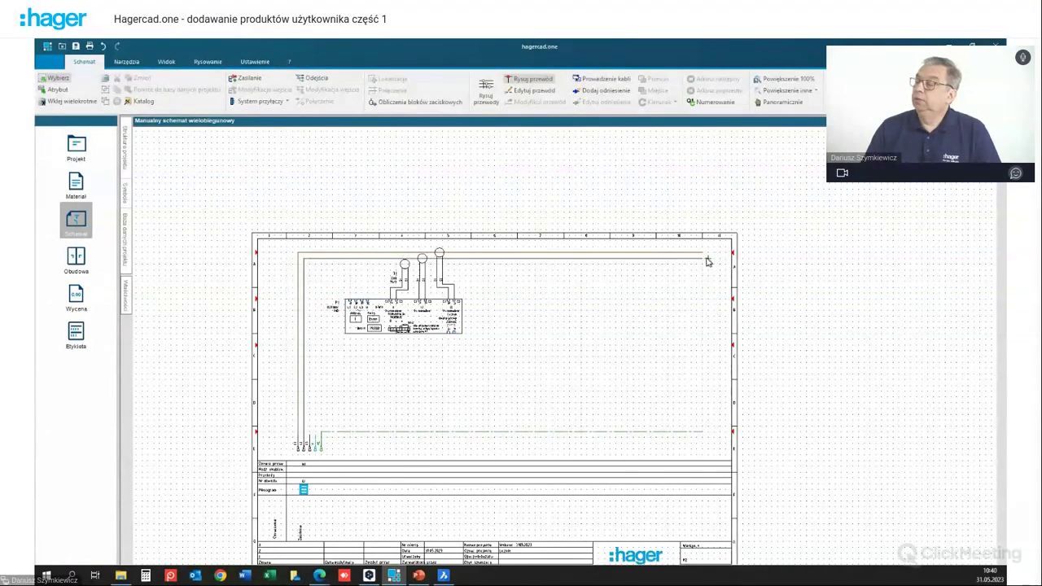
left_click(311, 428)
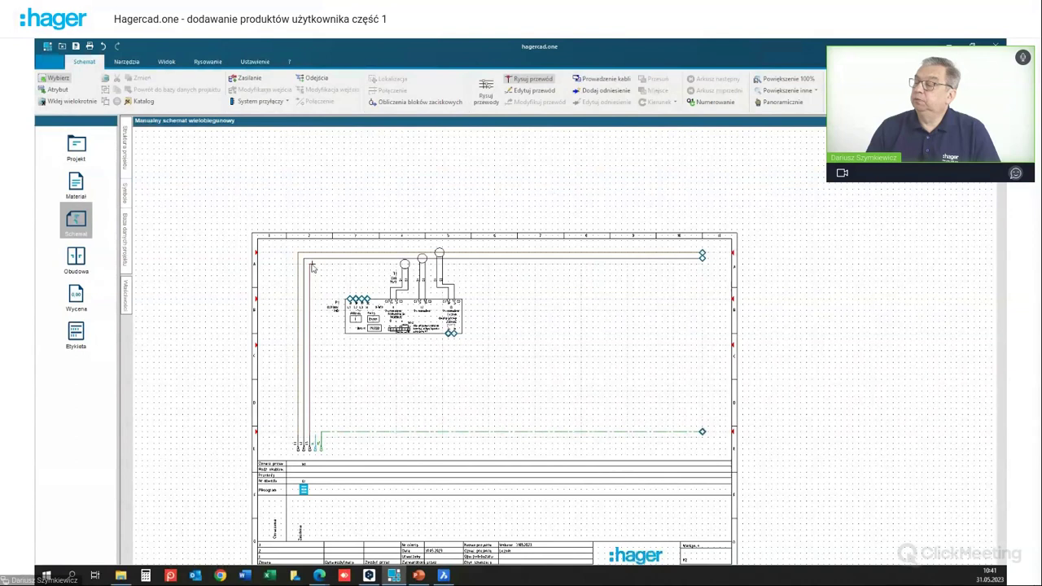
left_click(702, 269)
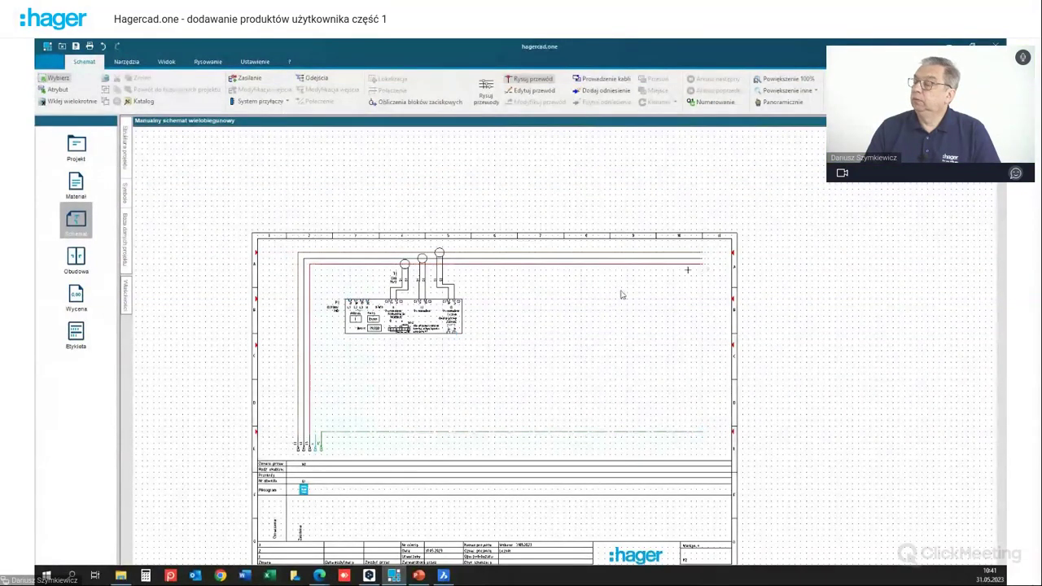
Step: Draw the N supply wire up and across beneath the L3 wire, ending level with the phase wires
scroll(446, 275, "up", 3)
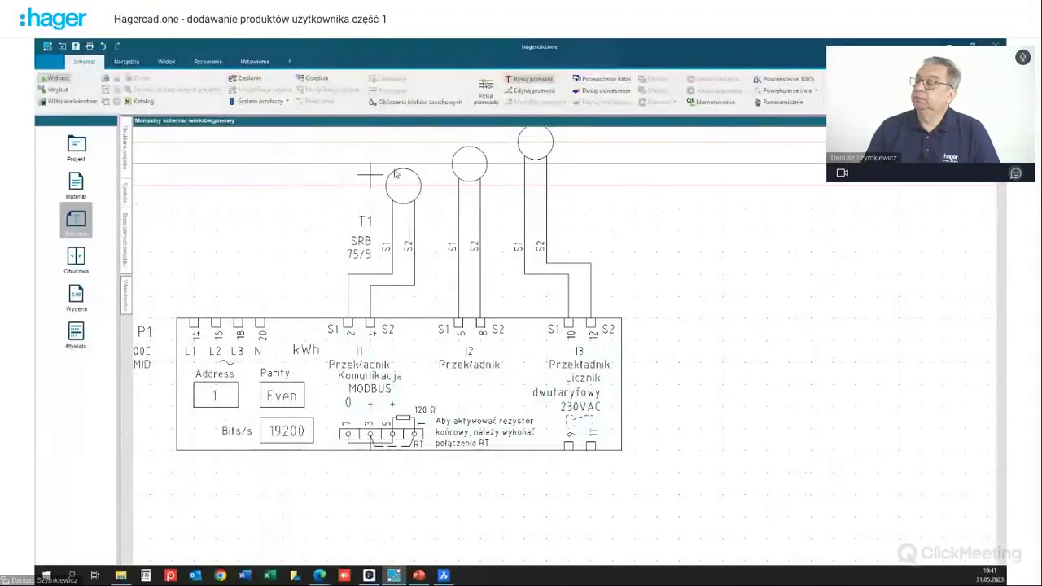
scroll(505, 163, "down", 4)
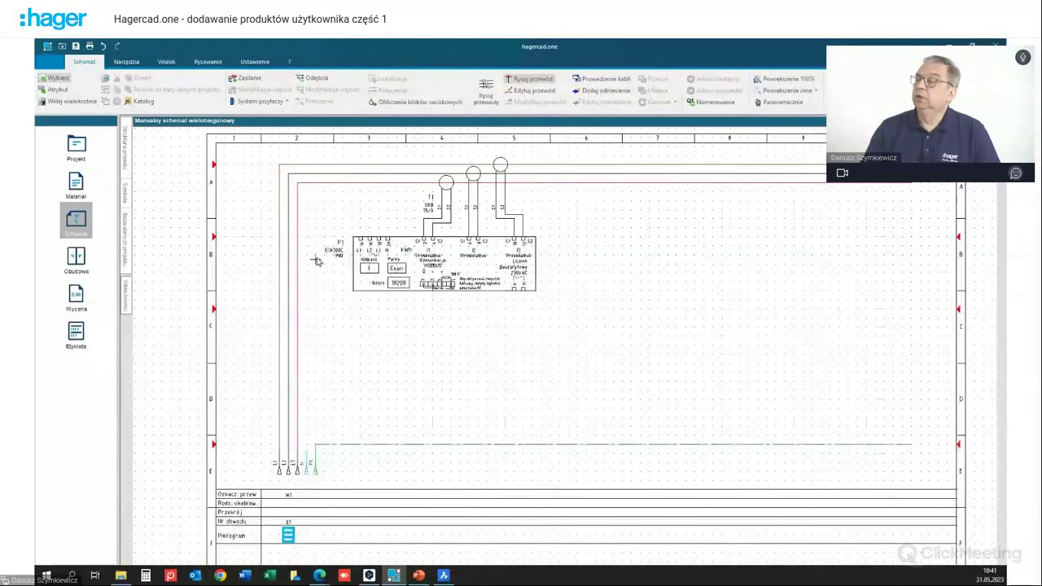
left_click(306, 450)
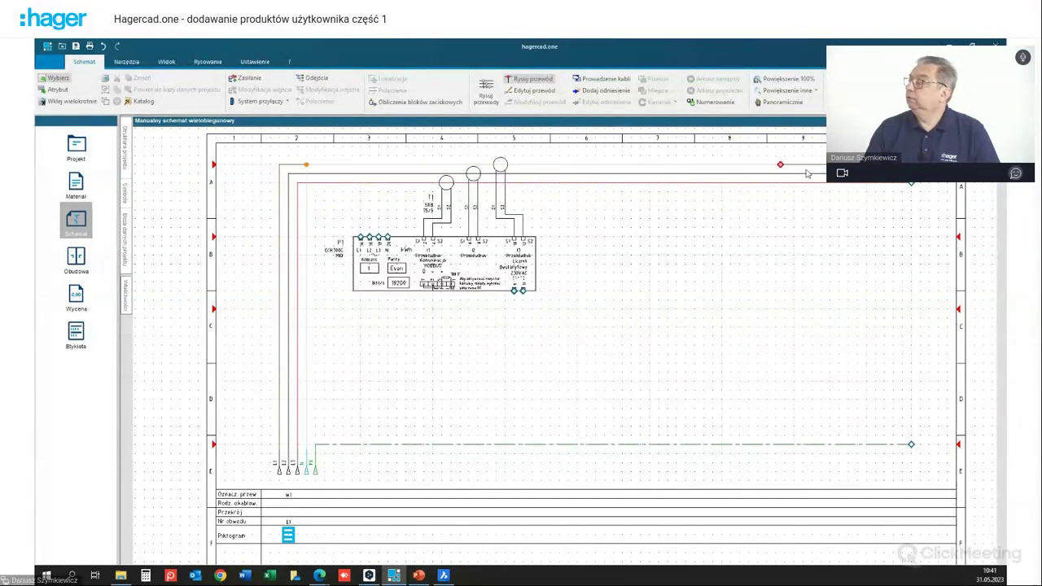
left_click(915, 193)
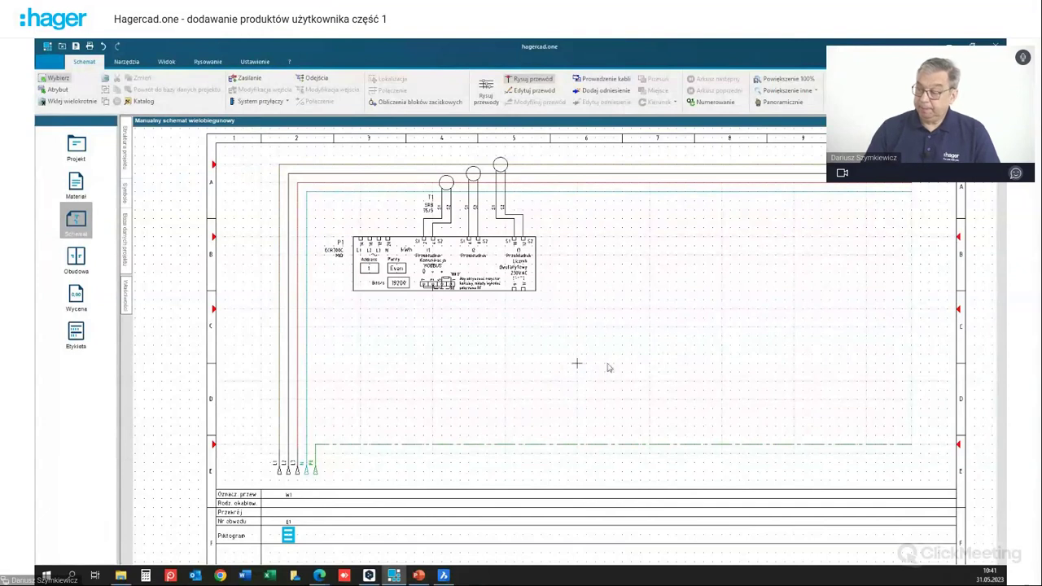
key("Escape")
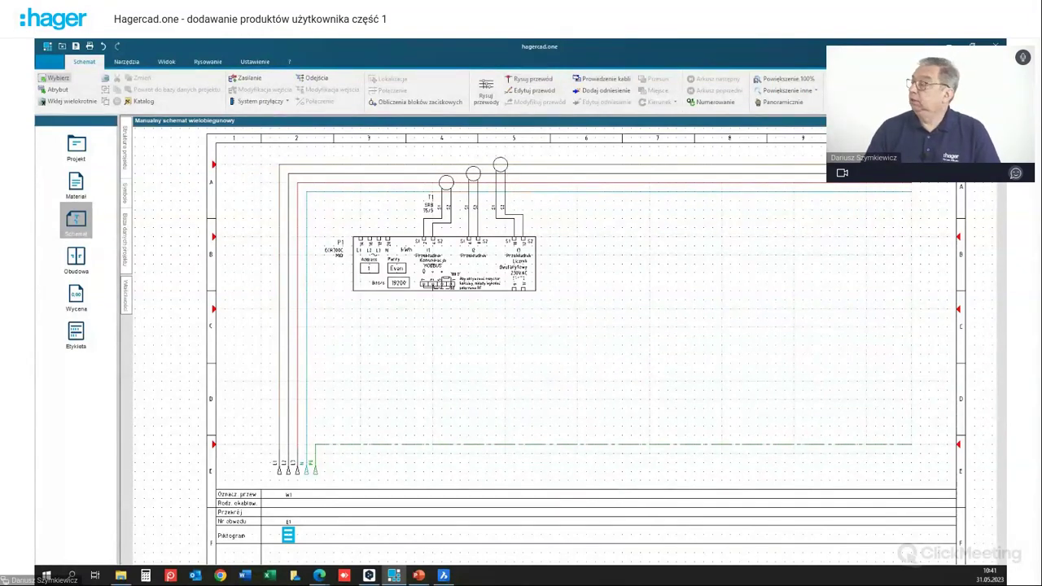
Step: Insert a 4P 63 A modular isolating switch with indicator from the catalogue on the vertical L1, L2, L3 and N supply wires
key("F3")
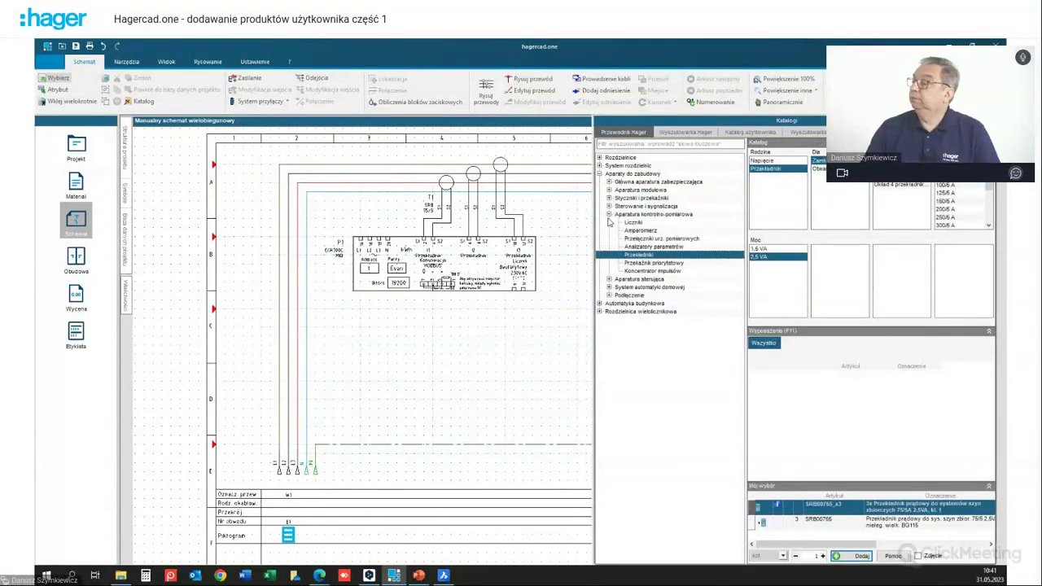
left_click(609, 214)
left_click(608, 189)
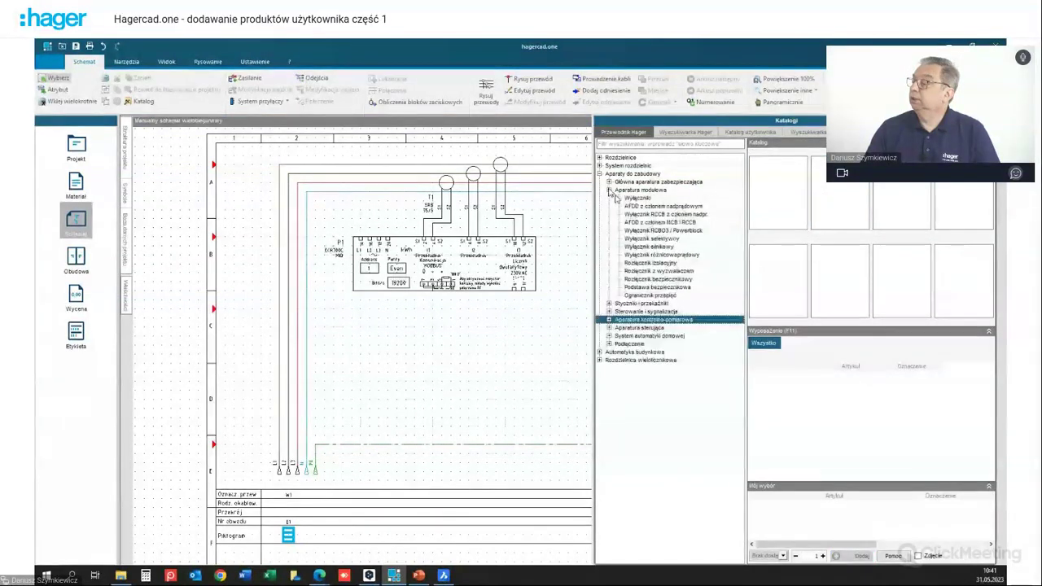
left_click(651, 263)
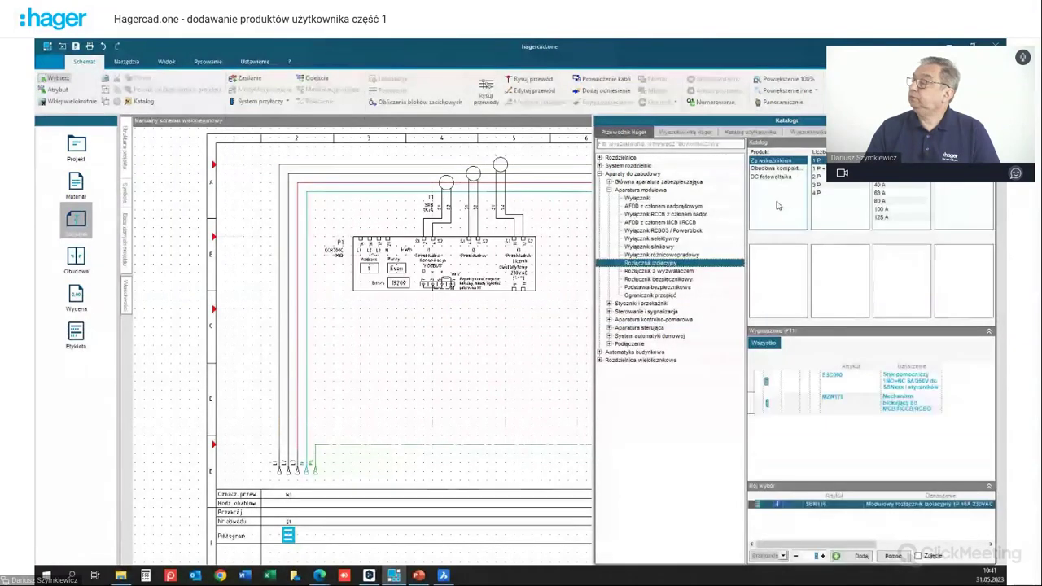
left_click(816, 192)
left_click(890, 193)
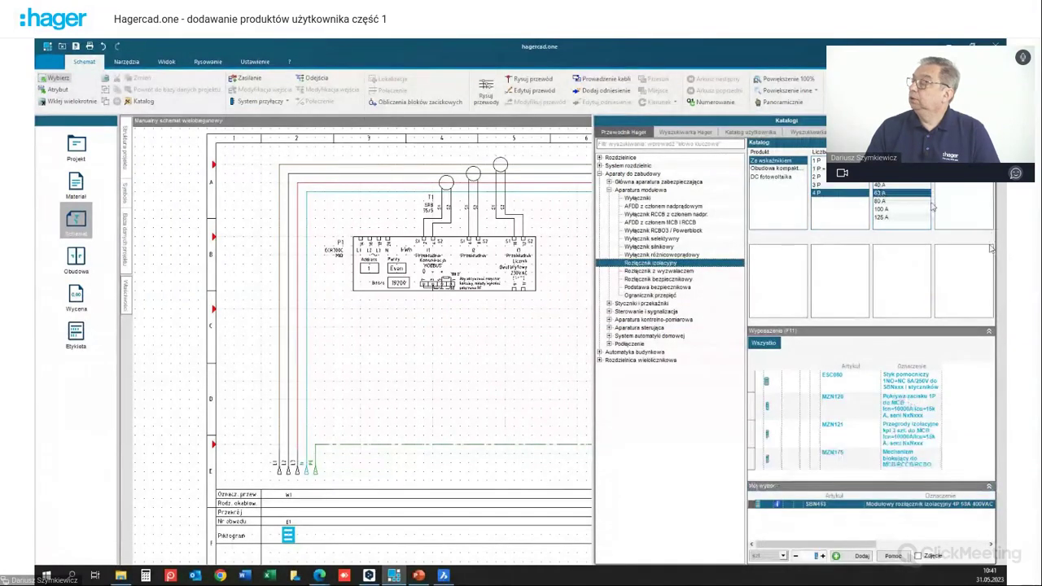
left_click(861, 555)
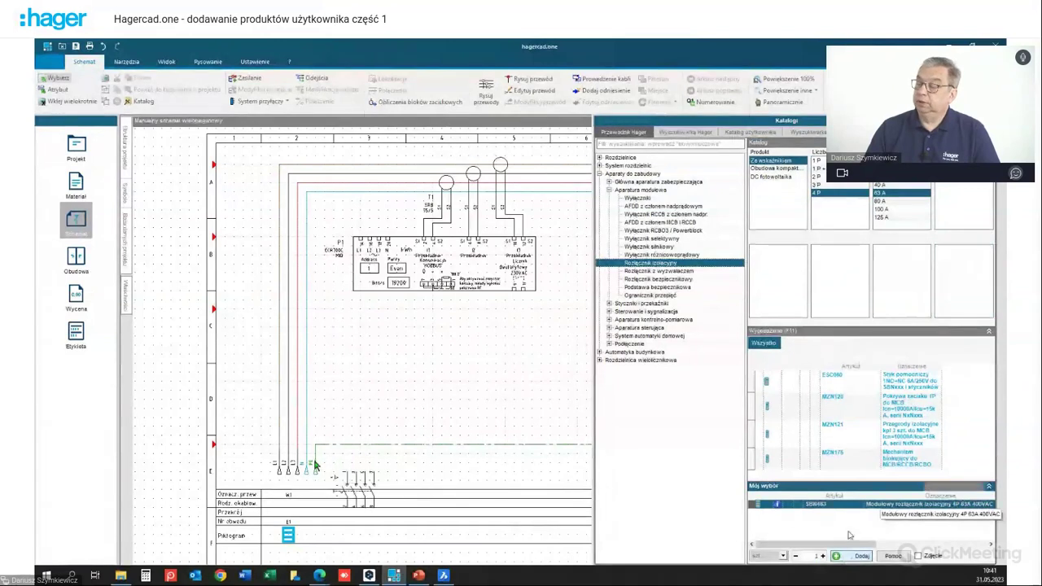
left_click(281, 319)
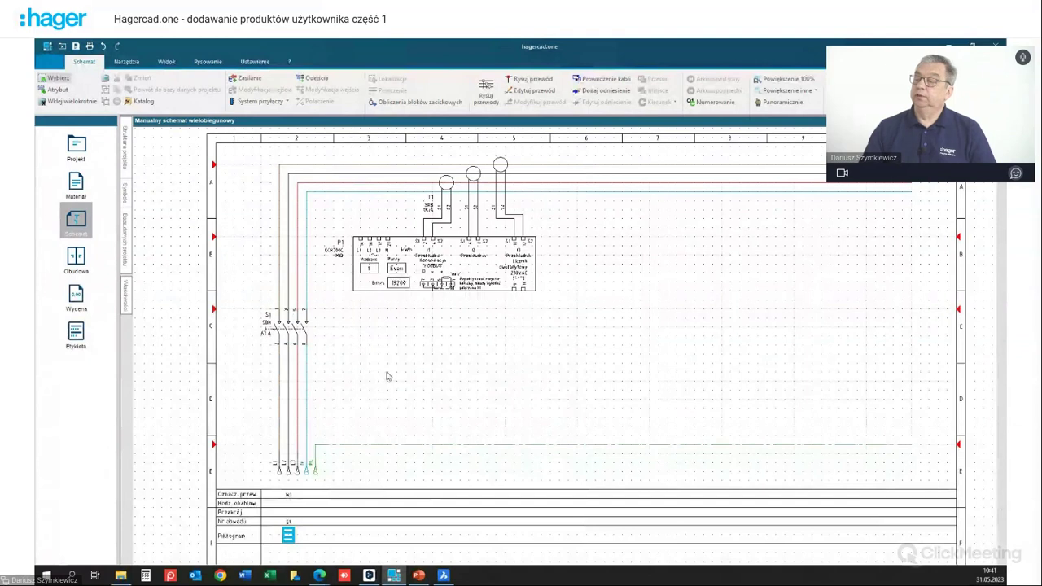
Step: Save the whole circuit on the sheet as a macro symbol named Licznik 75A
left_click(126, 61)
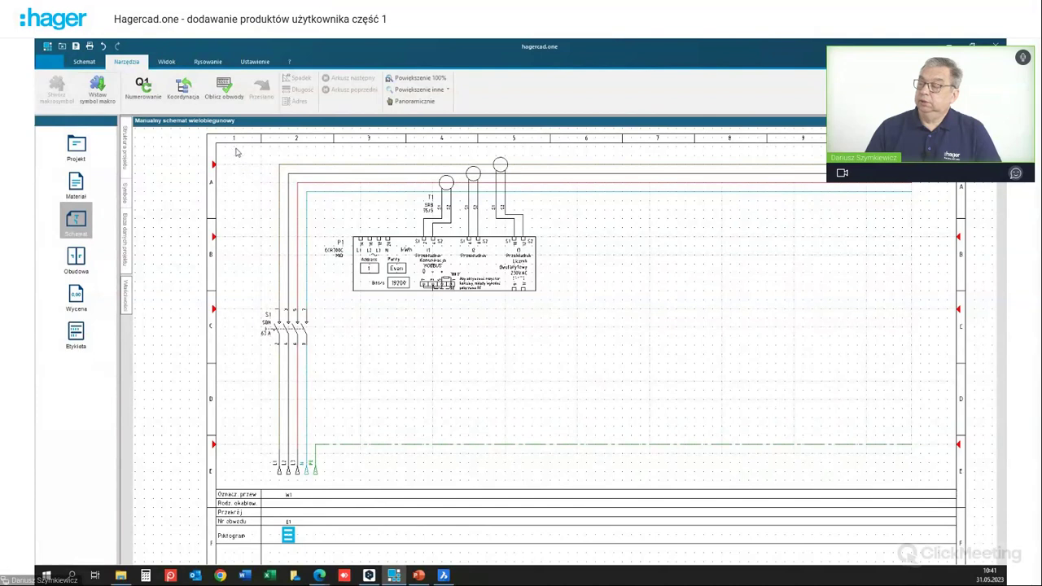
left_click_drag(225, 152, 943, 488)
left_click(57, 96)
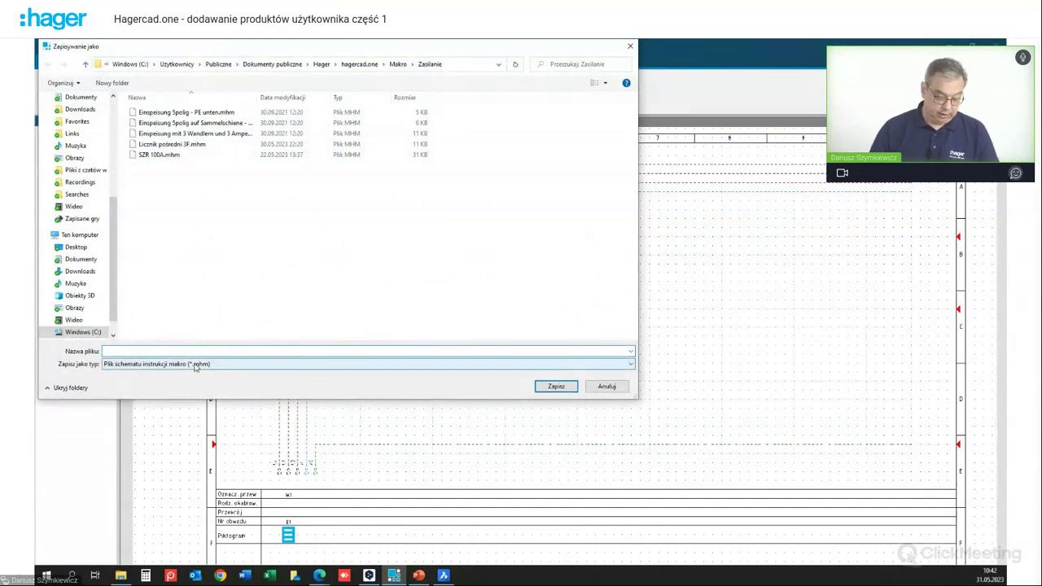
type("Lic")
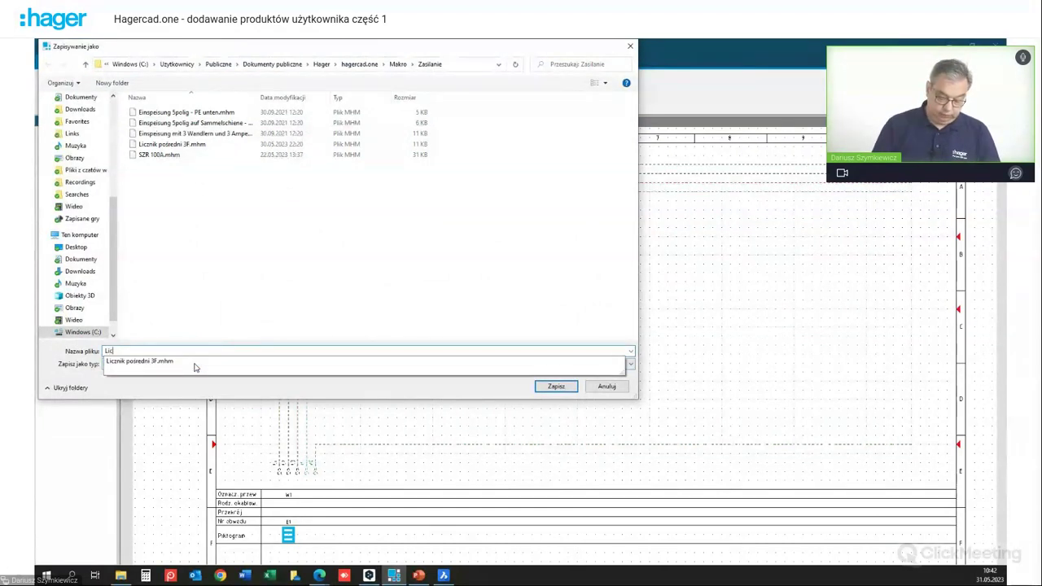
type("znik 75A")
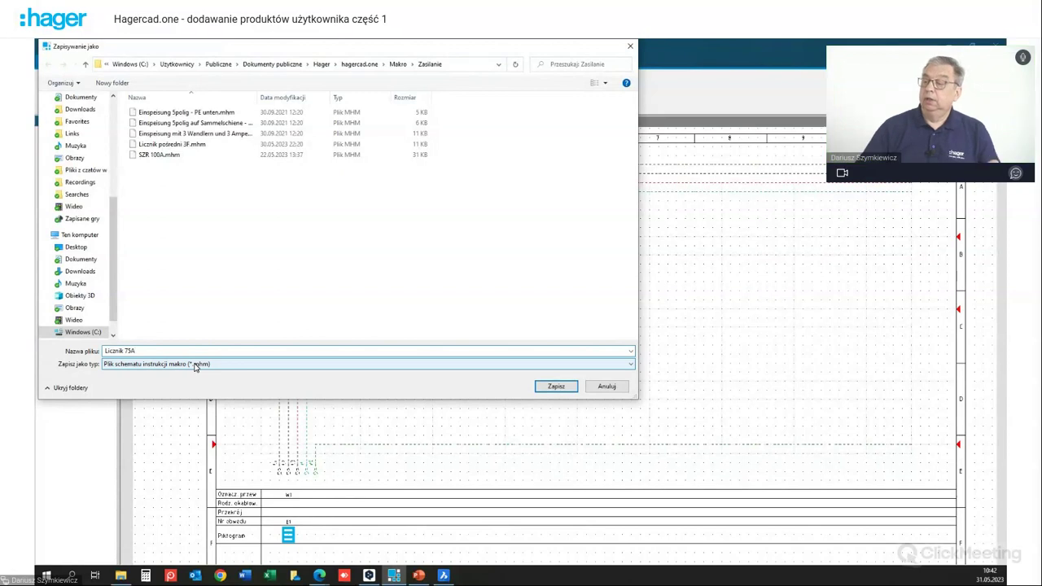
left_click(556, 386)
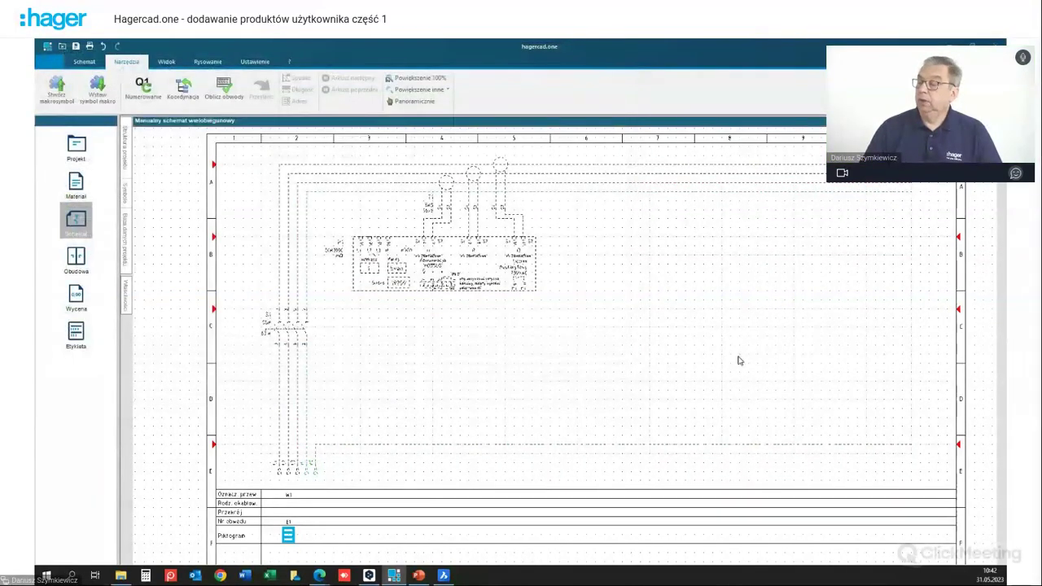
Step: Delete the complete supply and meter circuit from the sheet, including the leftover transformer wires
left_click_drag(442, 464, 270, 155)
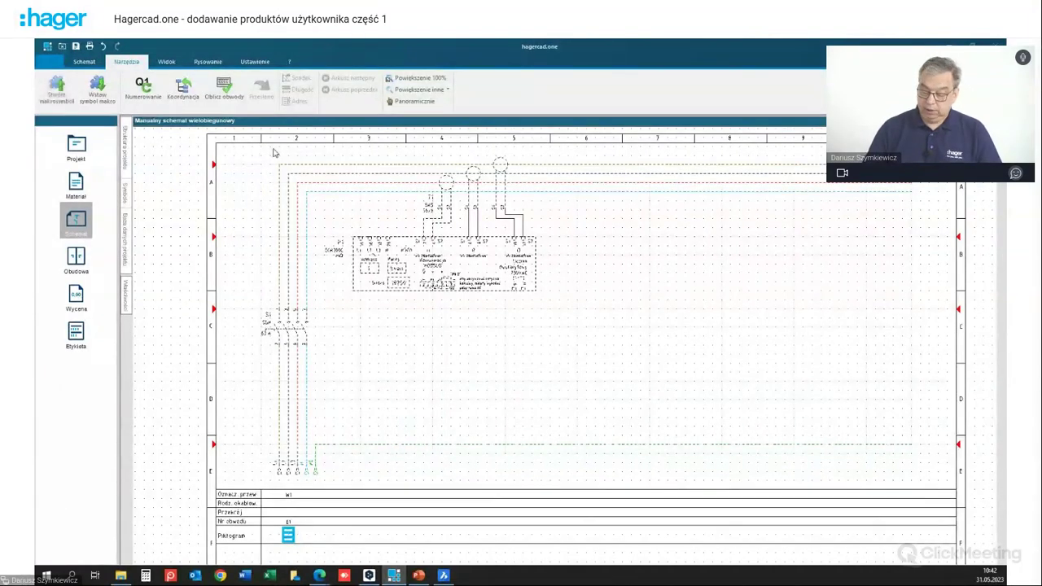
key("Delete")
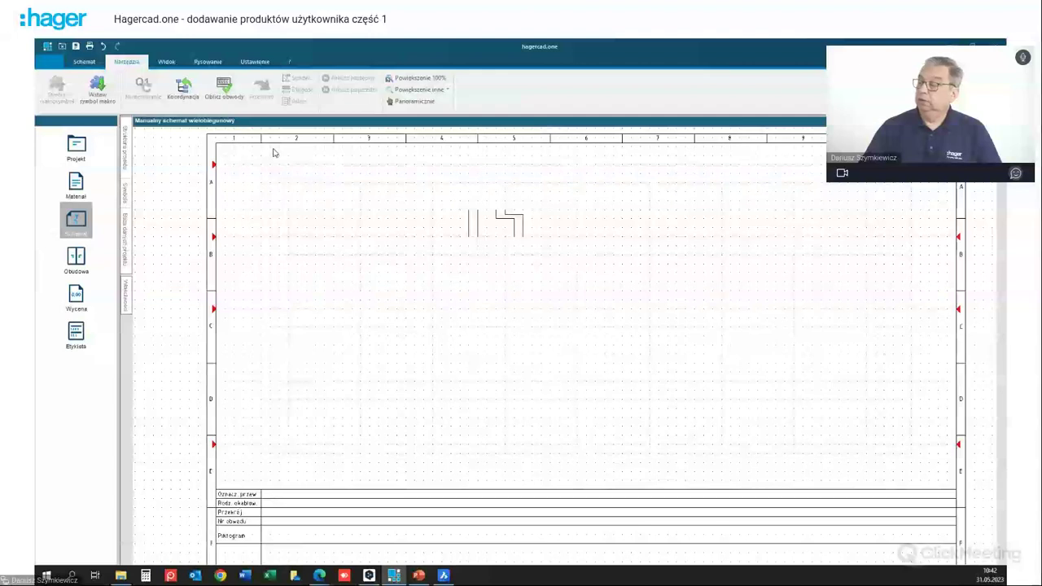
left_click_drag(611, 270, 430, 191)
key("Delete")
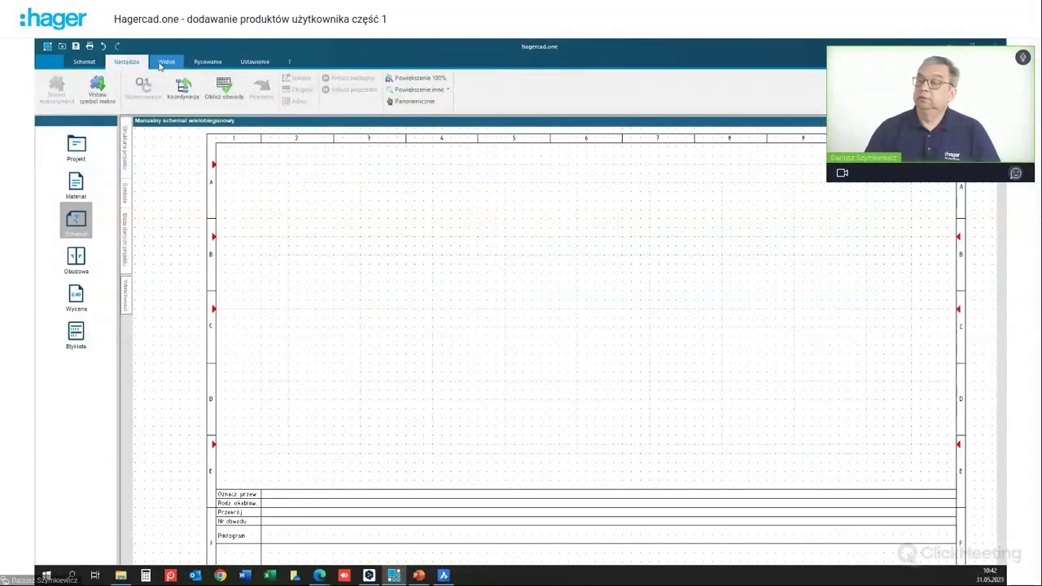
Step: Insert the Licznik 75A macro on the empty sheet, aligned with the top-left supply area
left_click(104, 90)
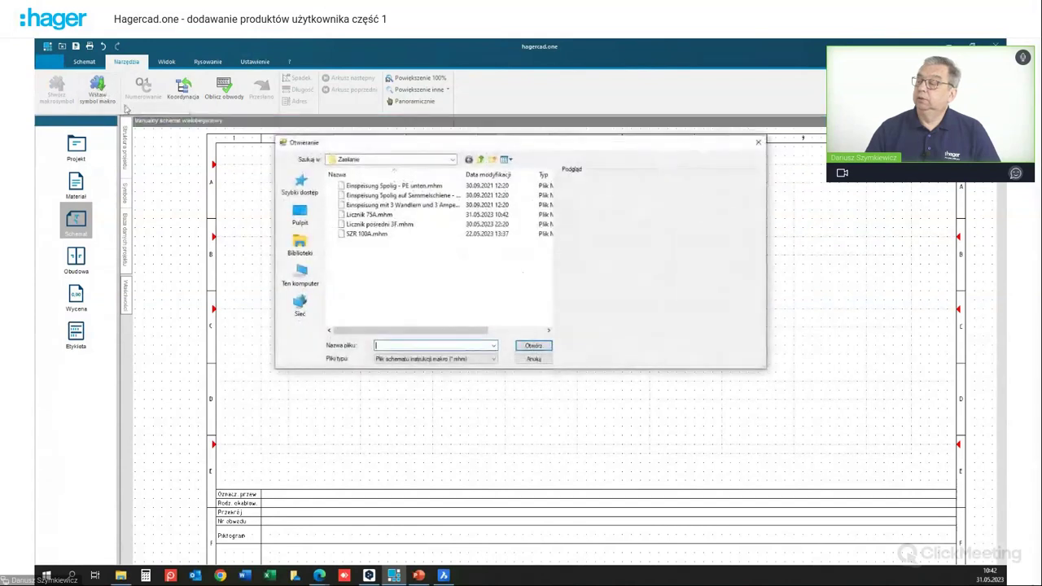
left_click(378, 215)
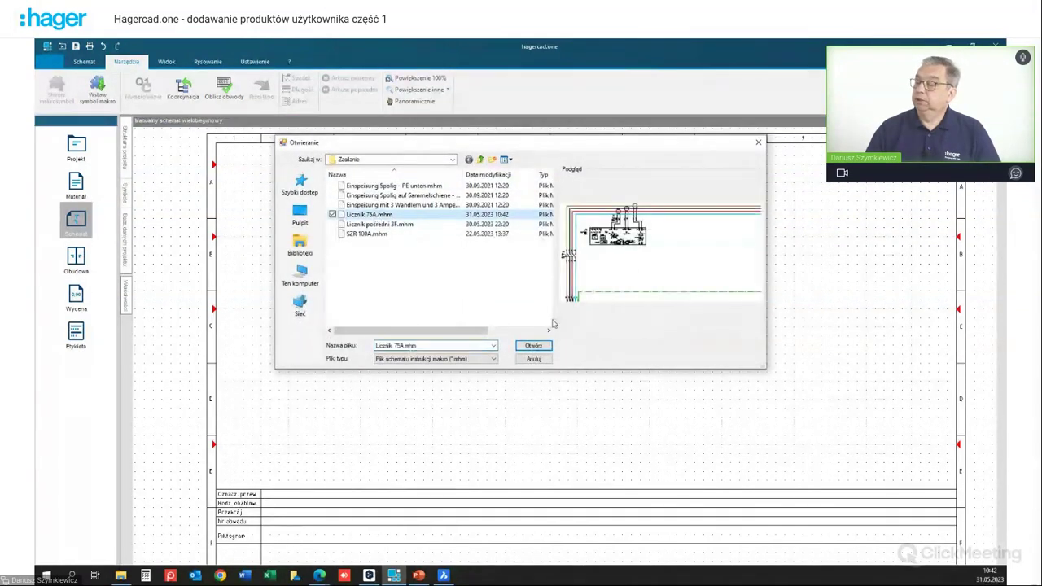
left_click(533, 345)
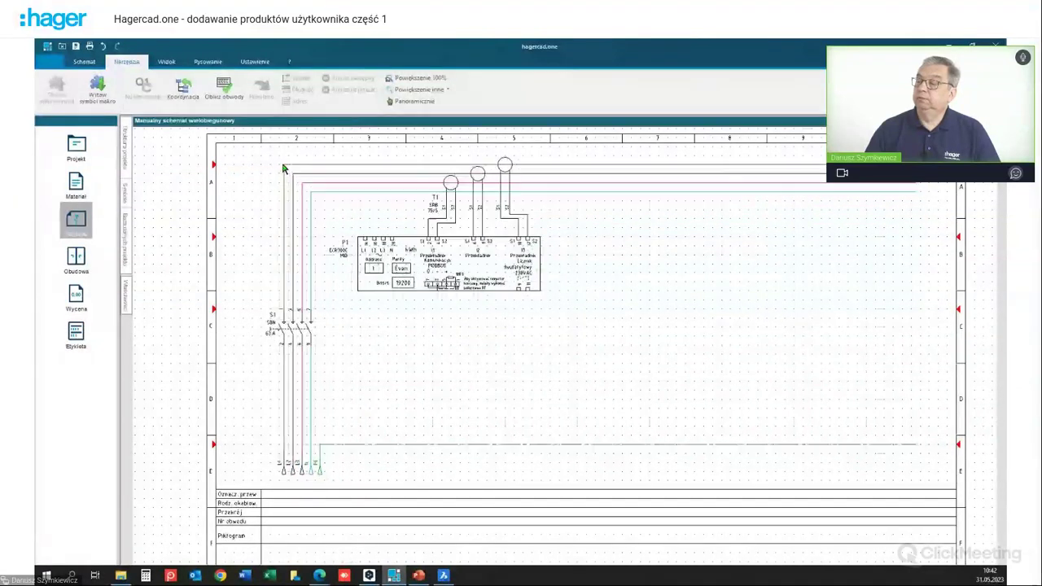
left_click(280, 169)
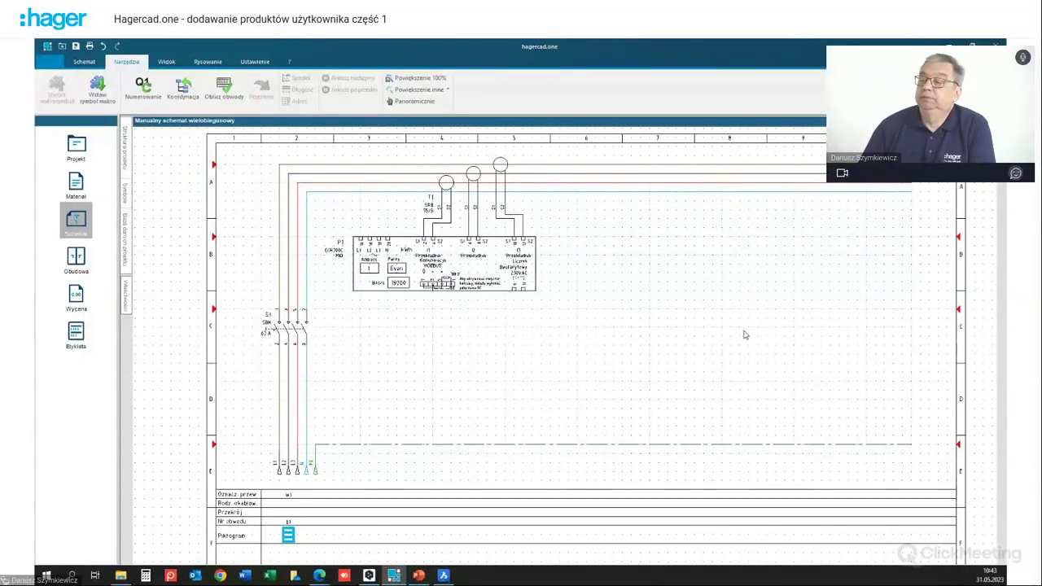
Step: Open the schematic sheet of the other distribution board that contains custom meter Q1
left_click(125, 154)
left_click(164, 157)
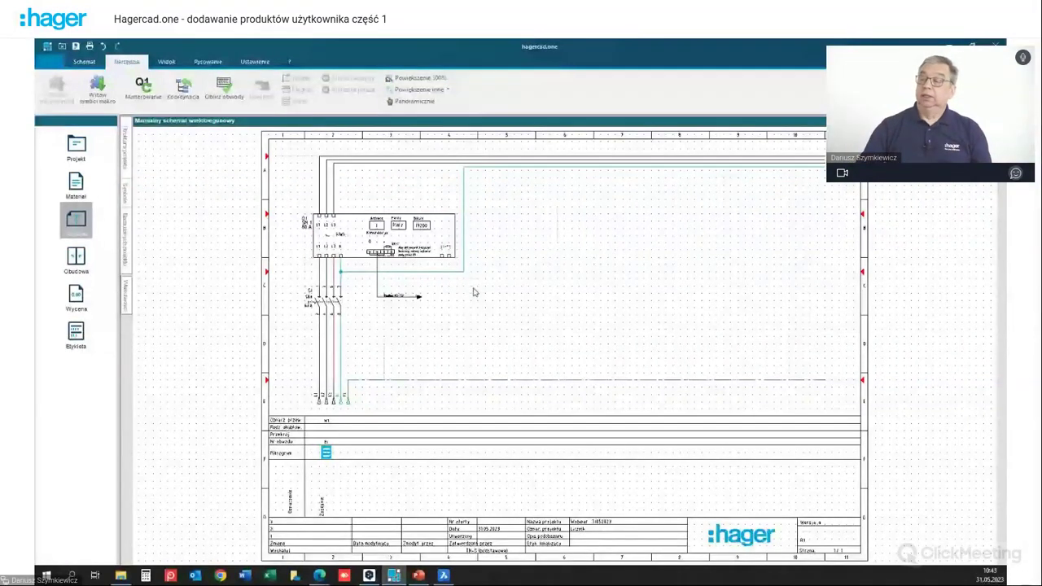
scroll(403, 232, "up", 3)
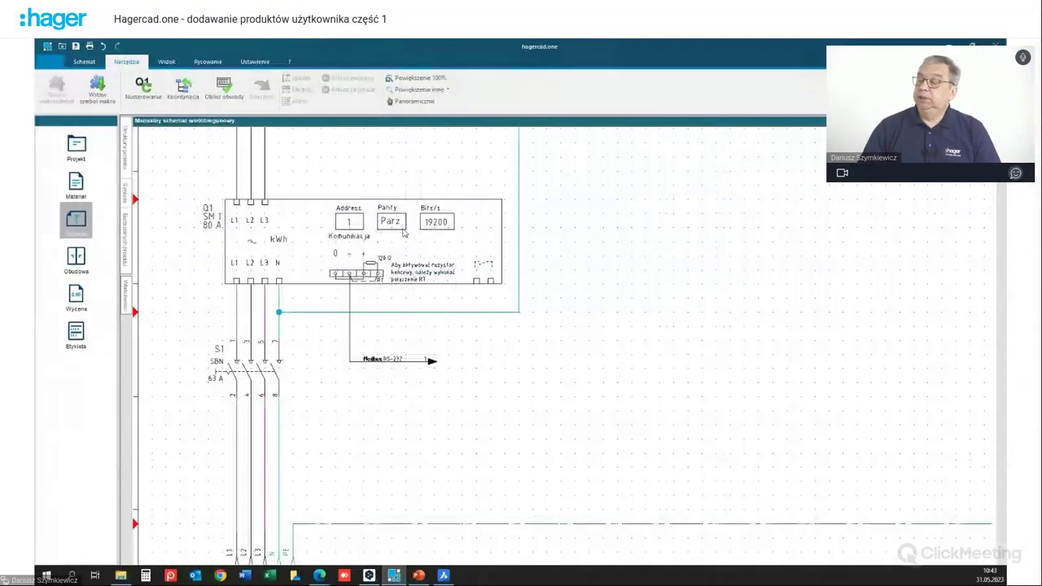
scroll(403, 232, "up", 1)
middle_click_drag(571, 422, 809, 405)
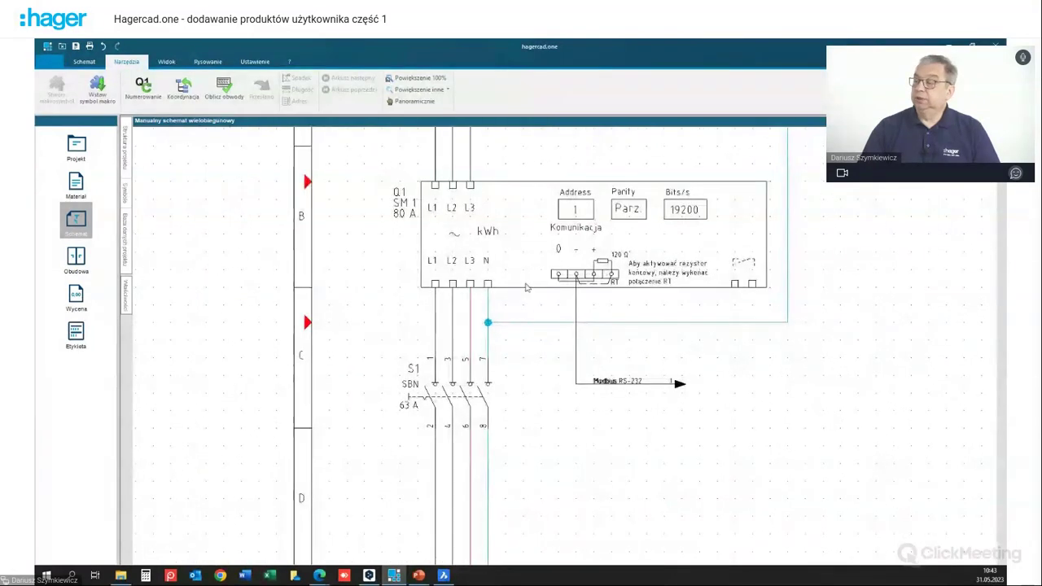
Step: Pin open the properties of meter Q1 and open its SM 1 symbol attribute for editing
left_click(525, 286)
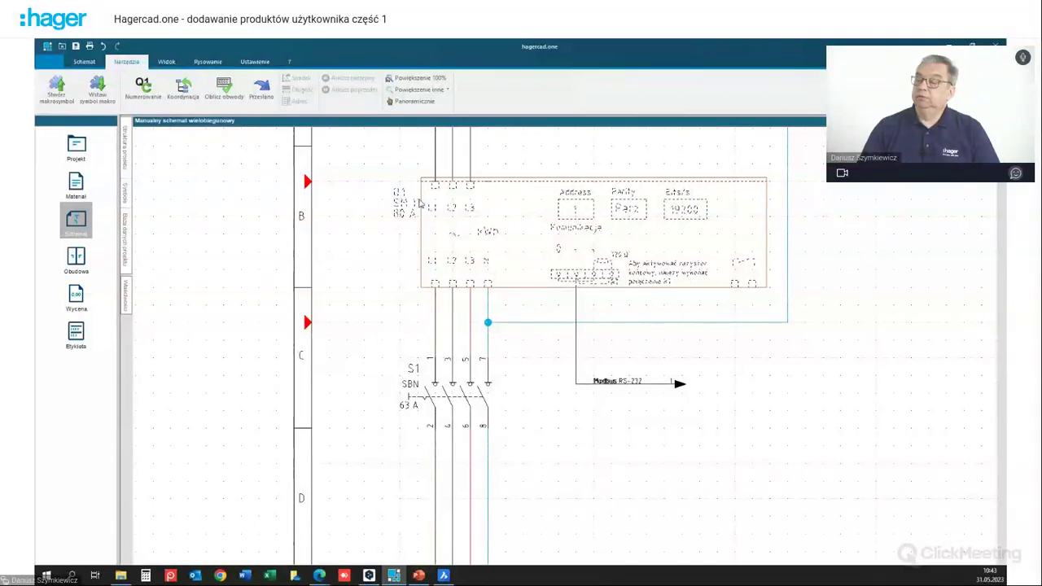
left_click(124, 293)
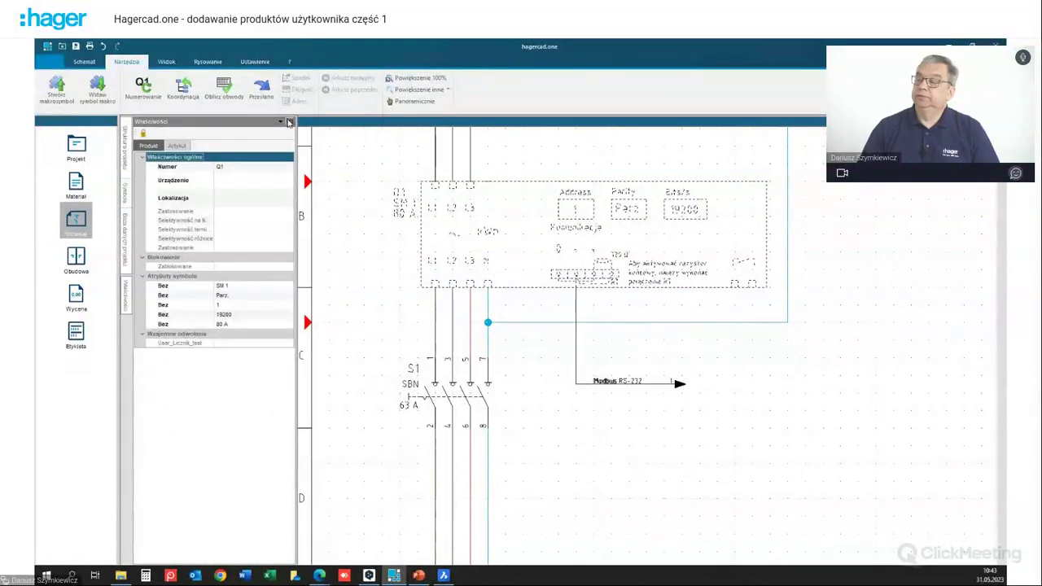
left_click(290, 121)
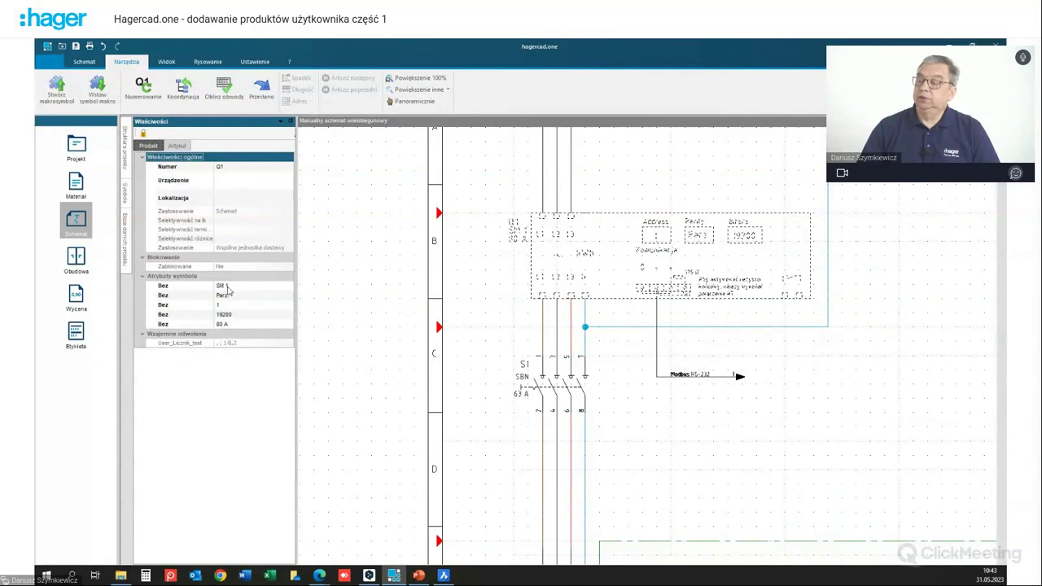
double_click(223, 288)
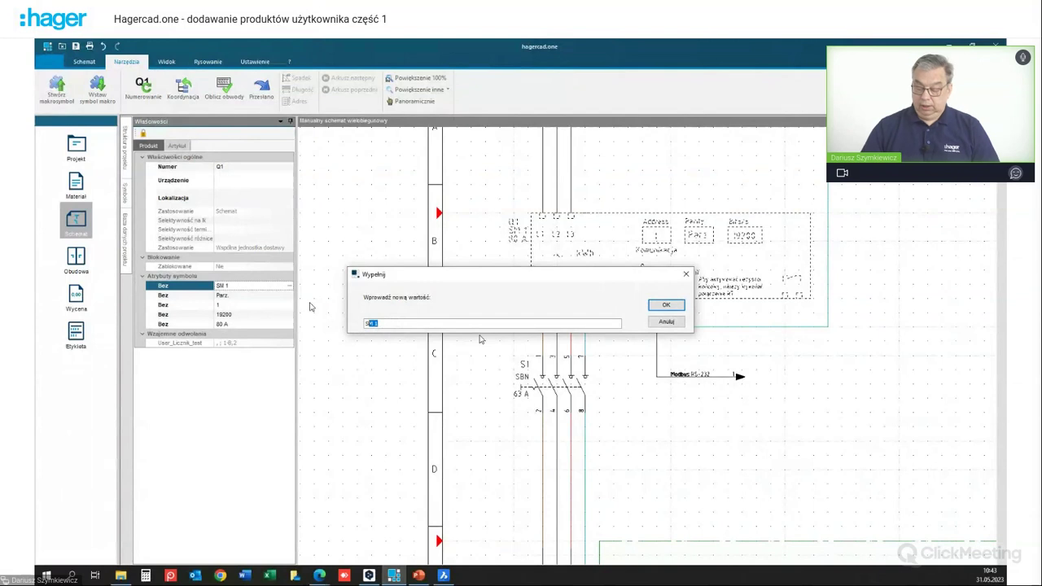
key("BackSpace")
type("Smart")
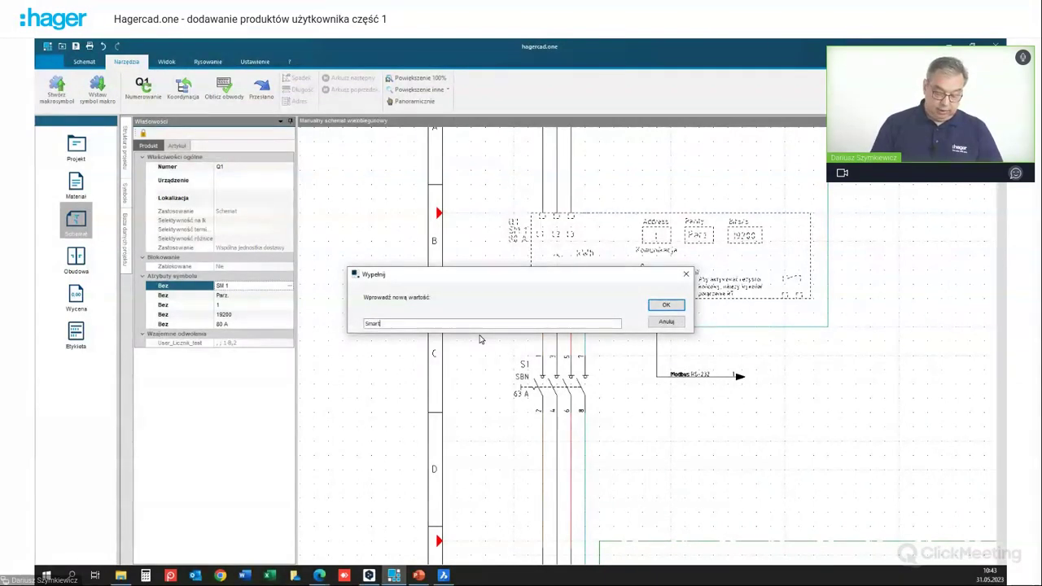
type(" meter")
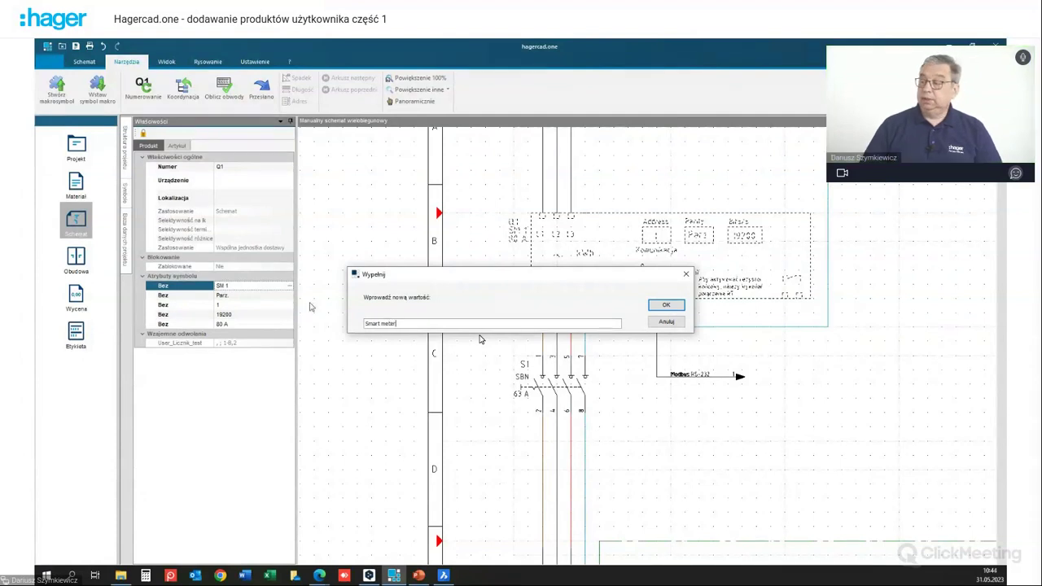
key("BackSpace")
key("BackSpace")
key("BackSpace")
key("BackSpace")
key("BackSpace")
key("BackSpace")
key("BackSpace")
key("BackSpace")
key("BackSpace")
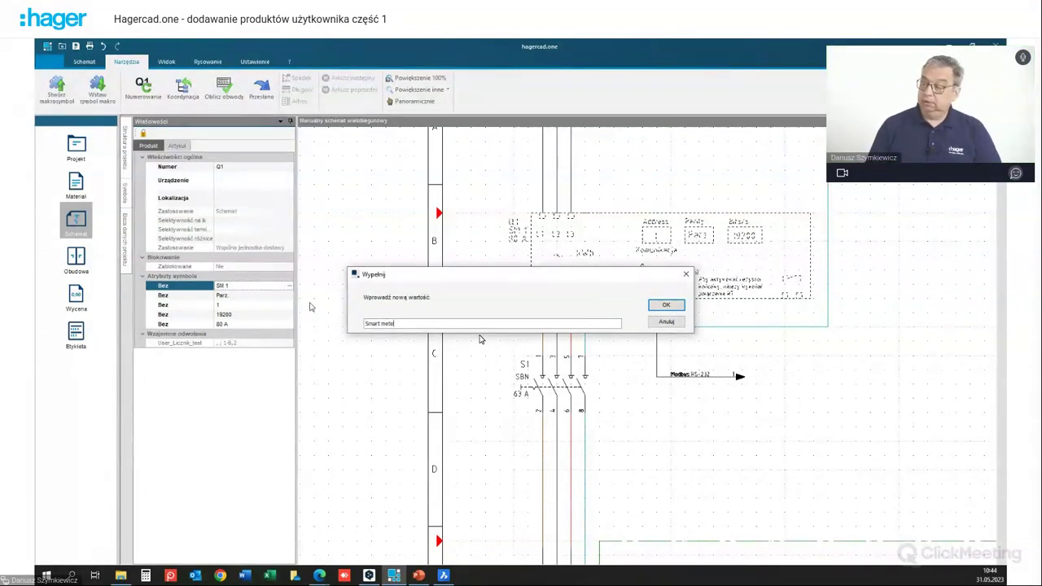
key("BackSpace")
key("BackSpace")
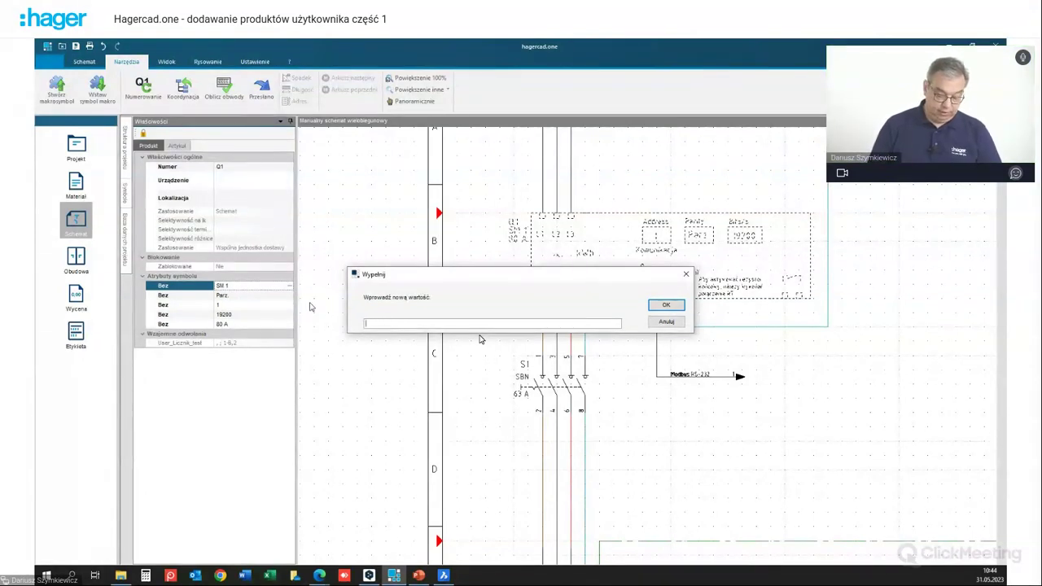
Step: Set meter Q1's type designation attribute to SM 80
type("SM ")
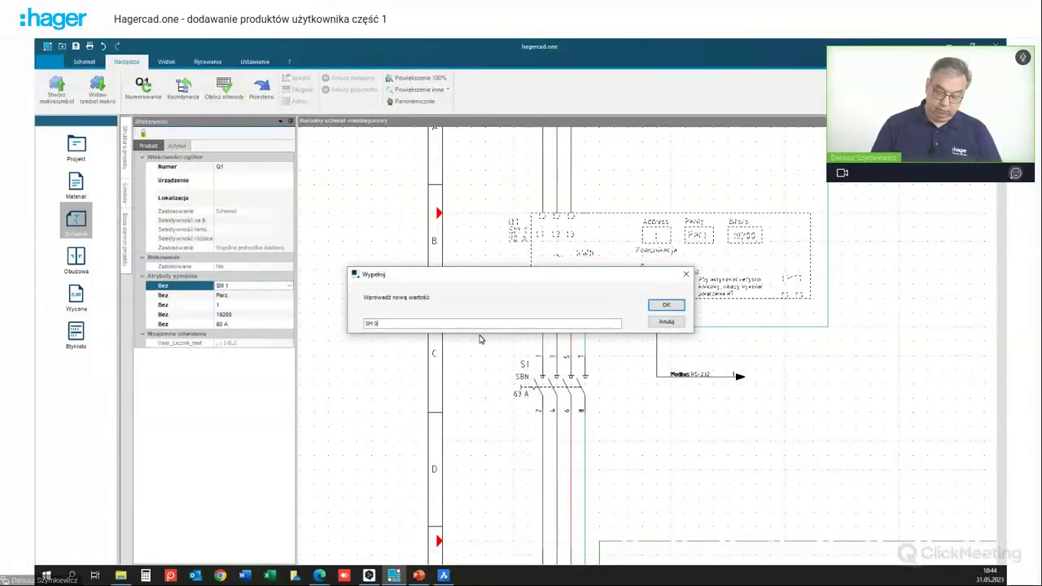
type("80")
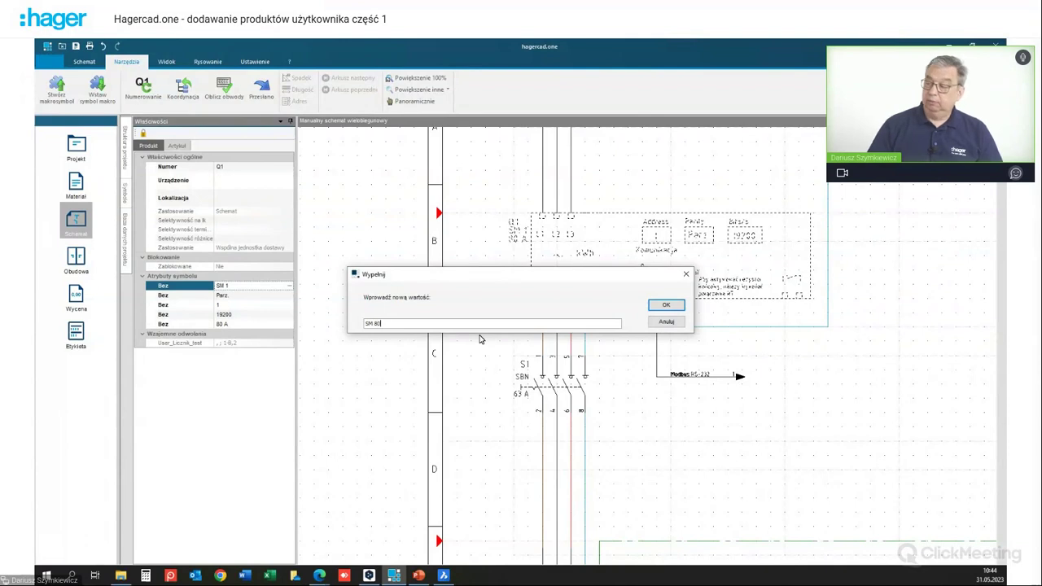
left_click(666, 307)
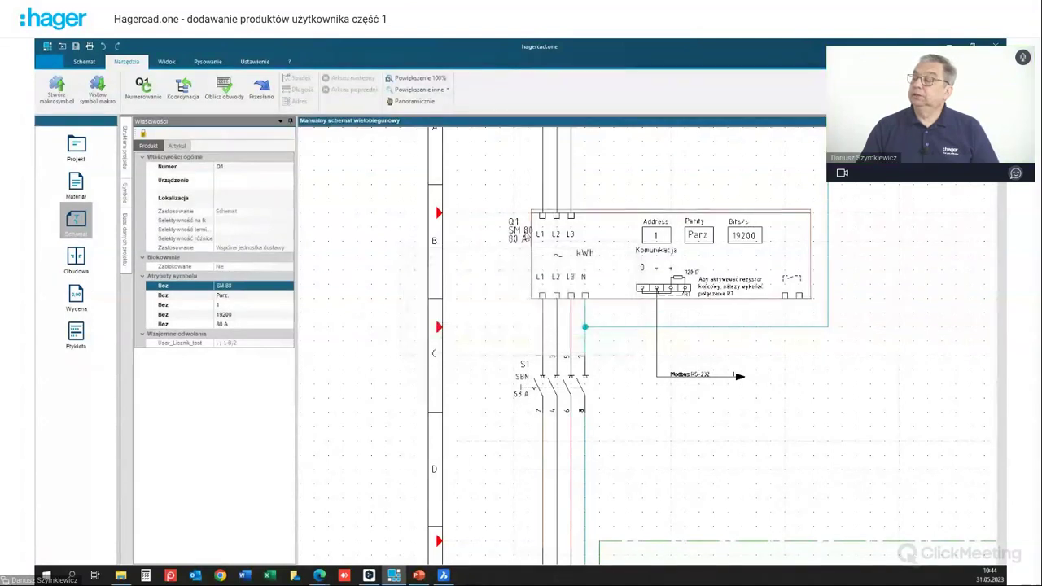
Step: Shorten meter Q1's type designation to SM80 by removing the space, so the label clears the symbol outline
scroll(518, 244, "up", 1)
scroll(518, 244, "up", 2)
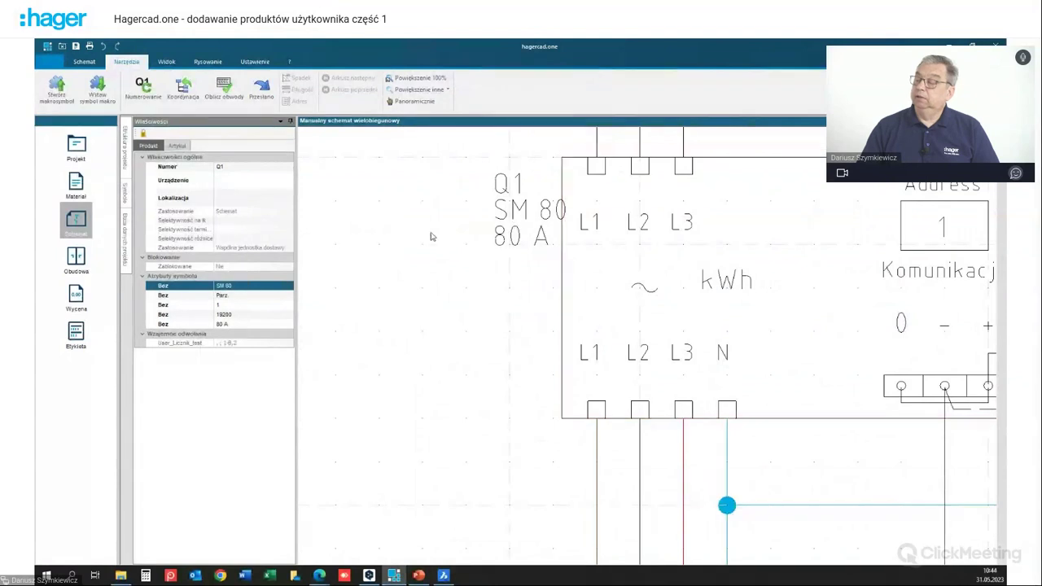
left_click(525, 221)
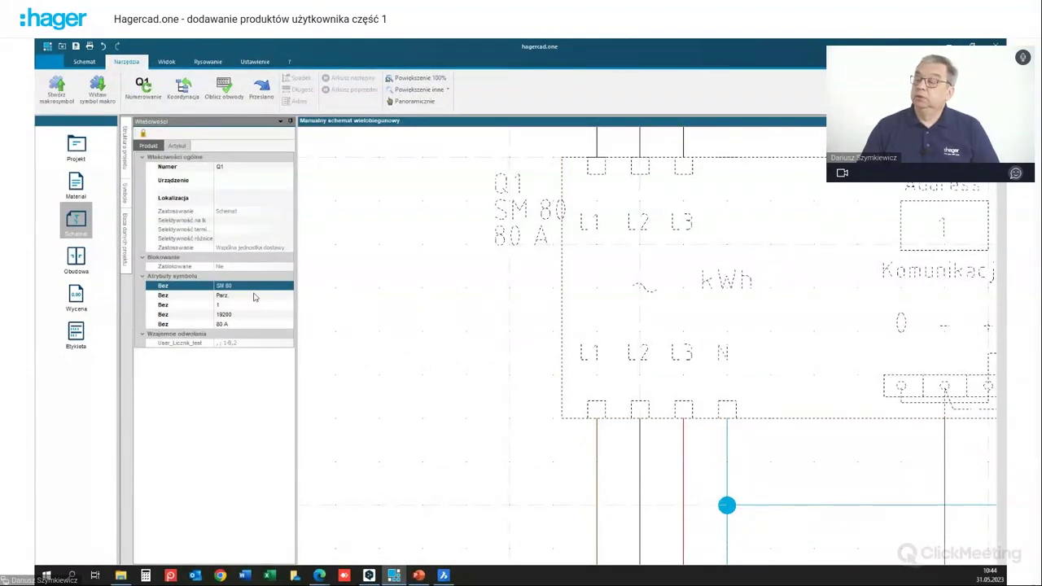
left_click(235, 288)
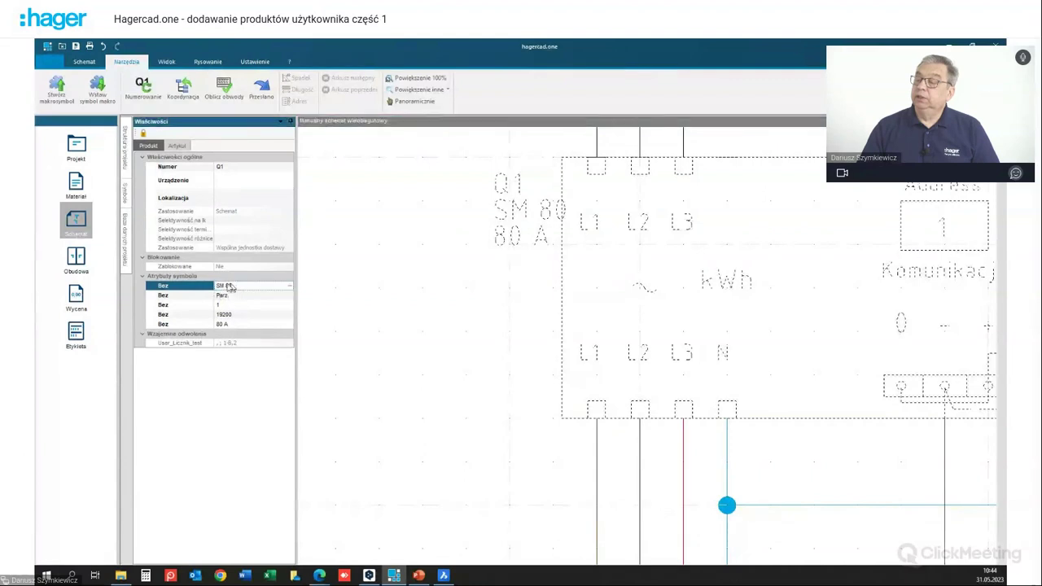
left_click(290, 290)
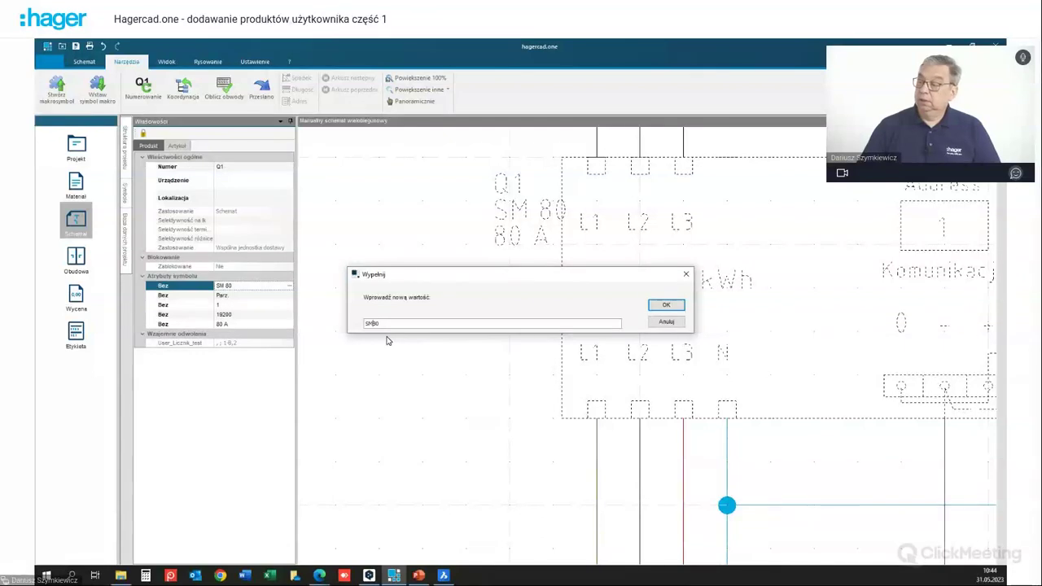
left_click(665, 304)
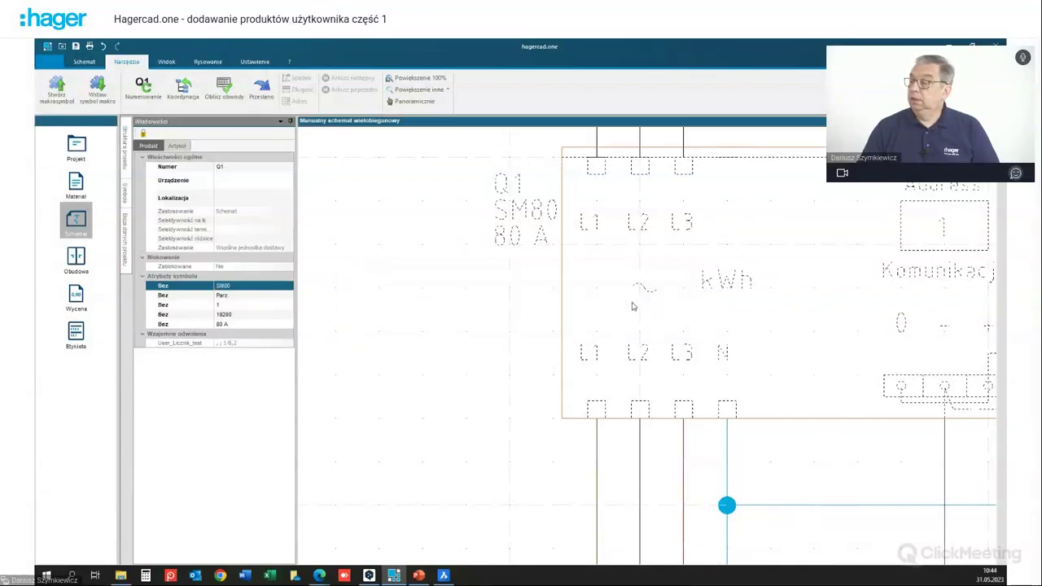
left_click(491, 306)
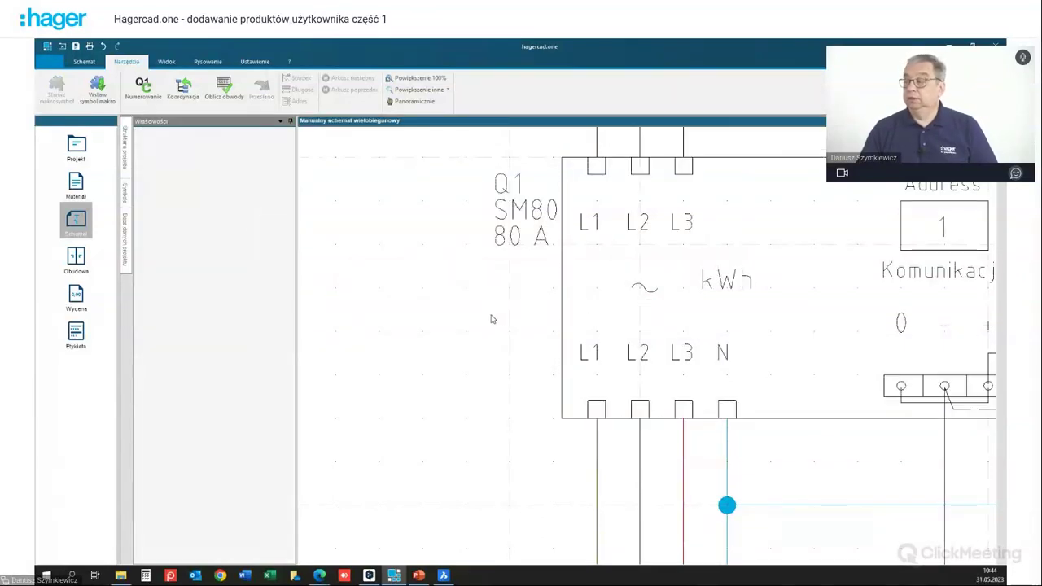
Step: Set the communication address attribute of meter Q1 to 2 and deselect the symbol
left_click(944, 231)
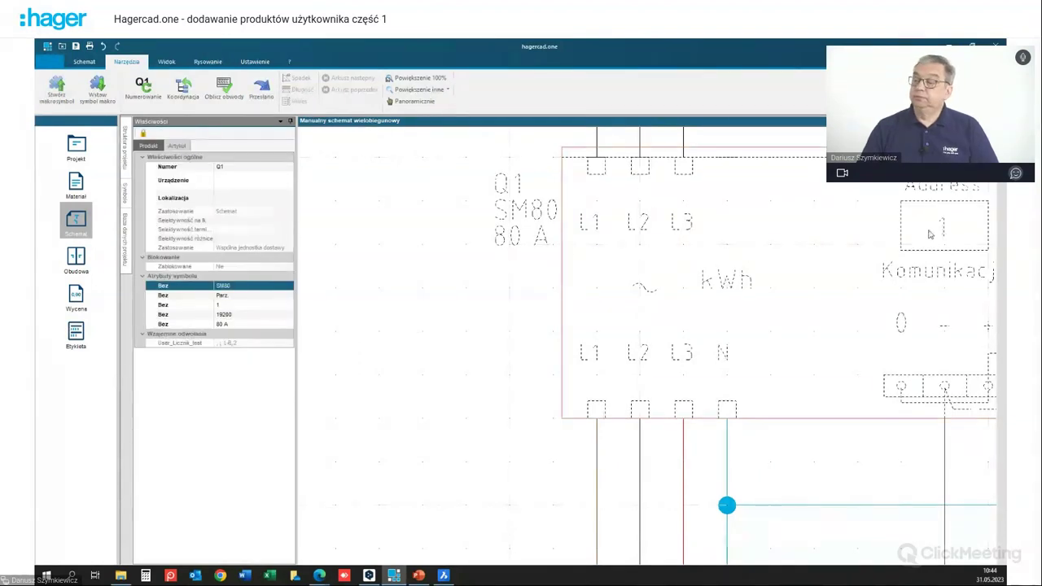
left_click(236, 306)
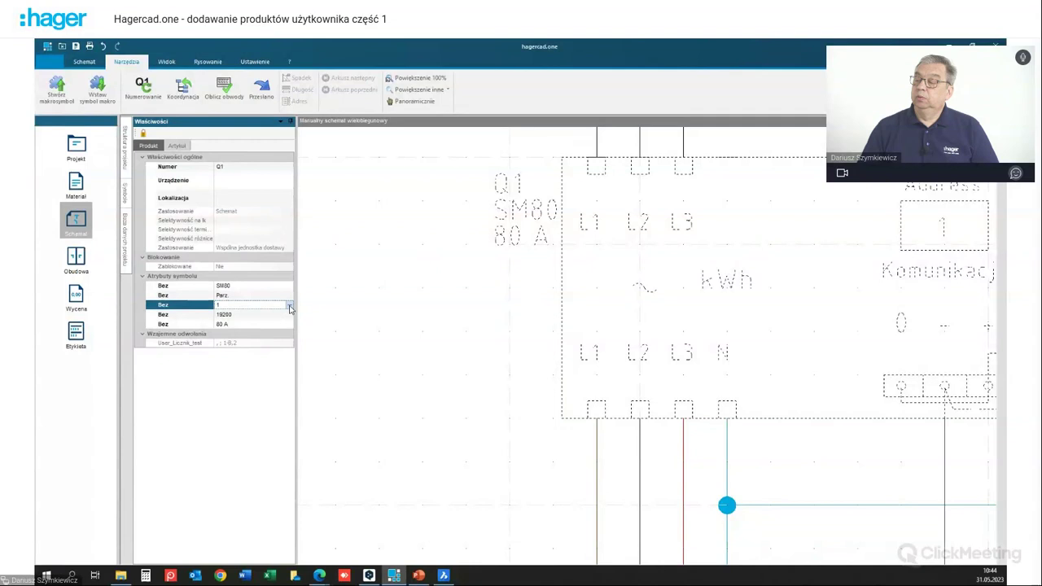
left_click(291, 308)
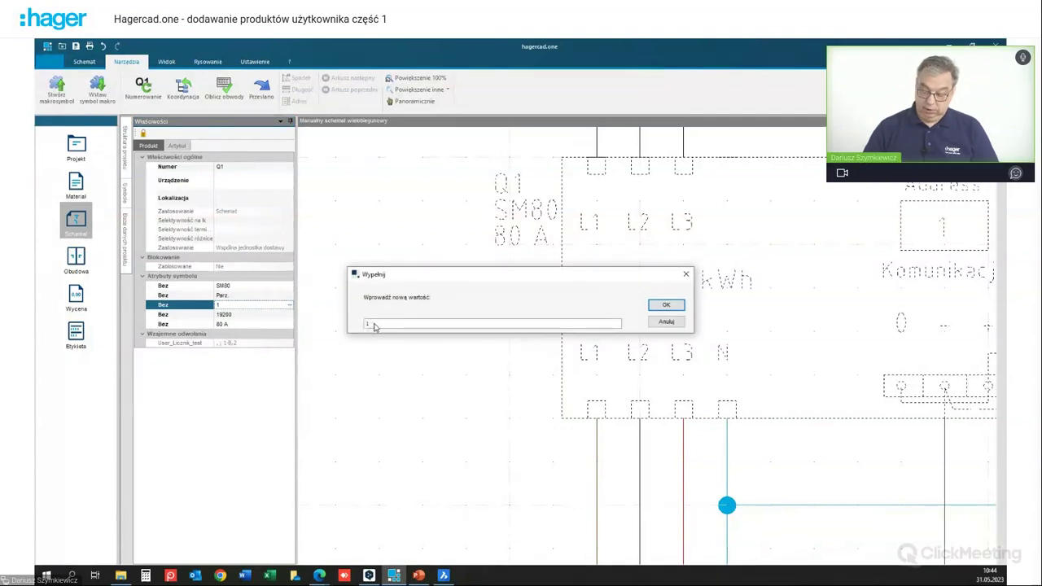
type("2")
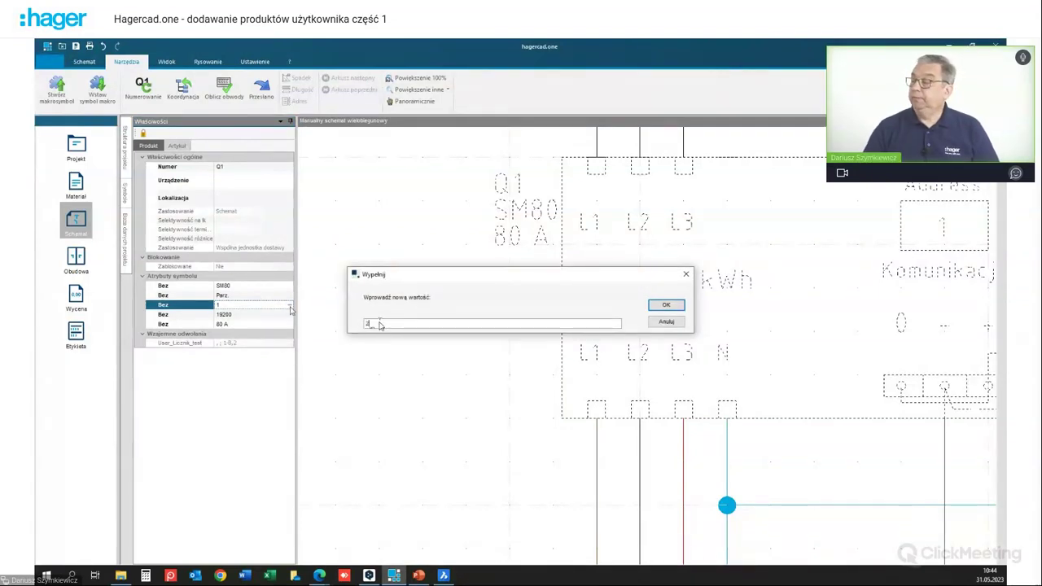
left_click(657, 307)
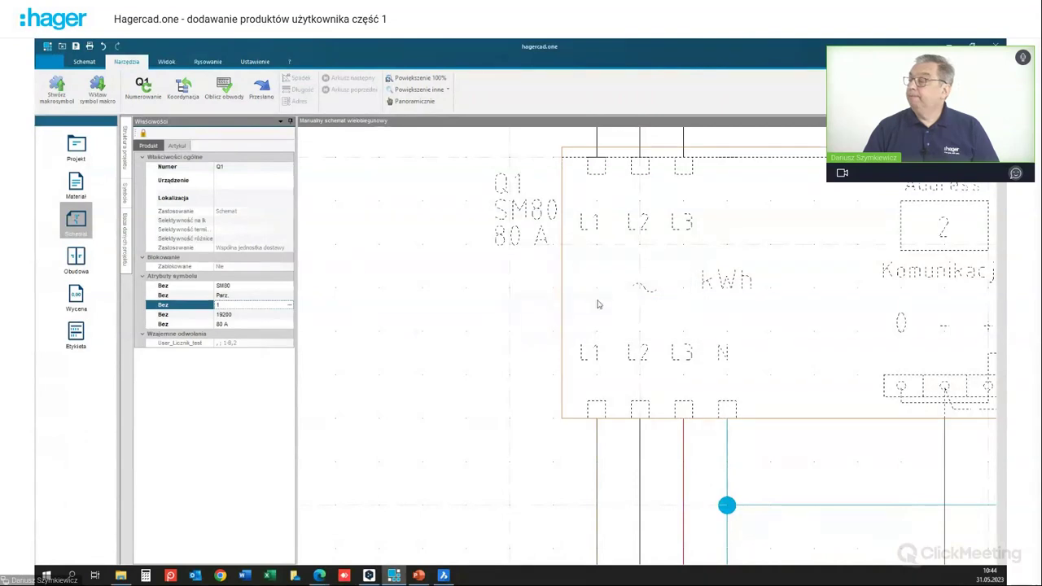
left_click(481, 326)
scroll(485, 327, "down", 2)
scroll(484, 327, "down", 1)
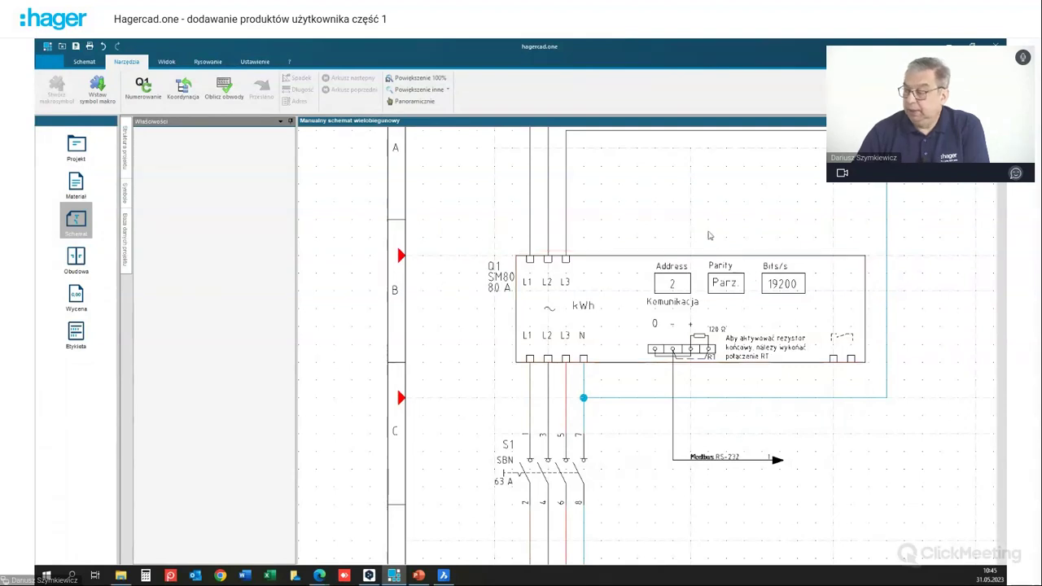
scroll(708, 236, "down", 1)
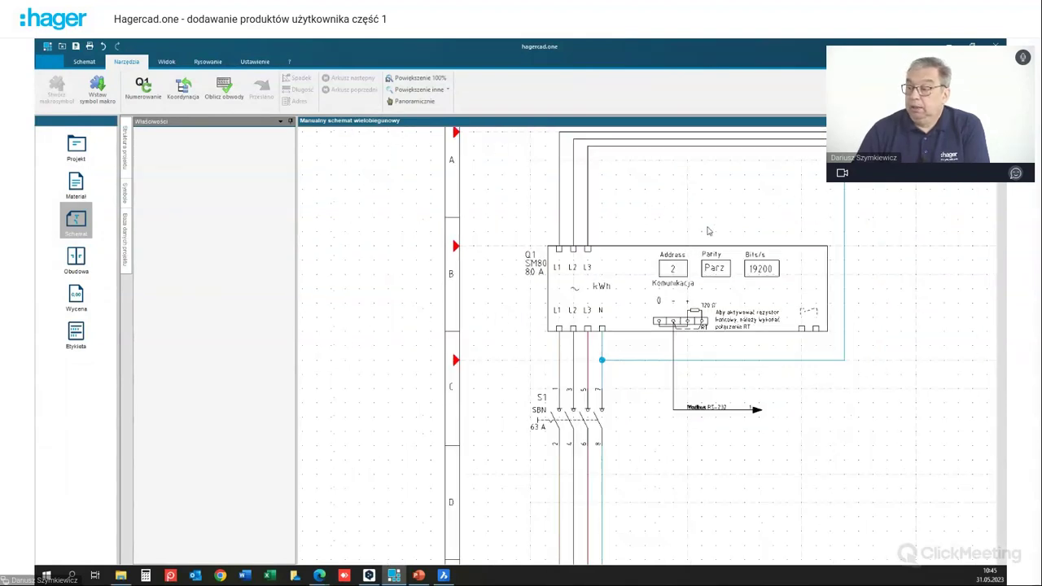